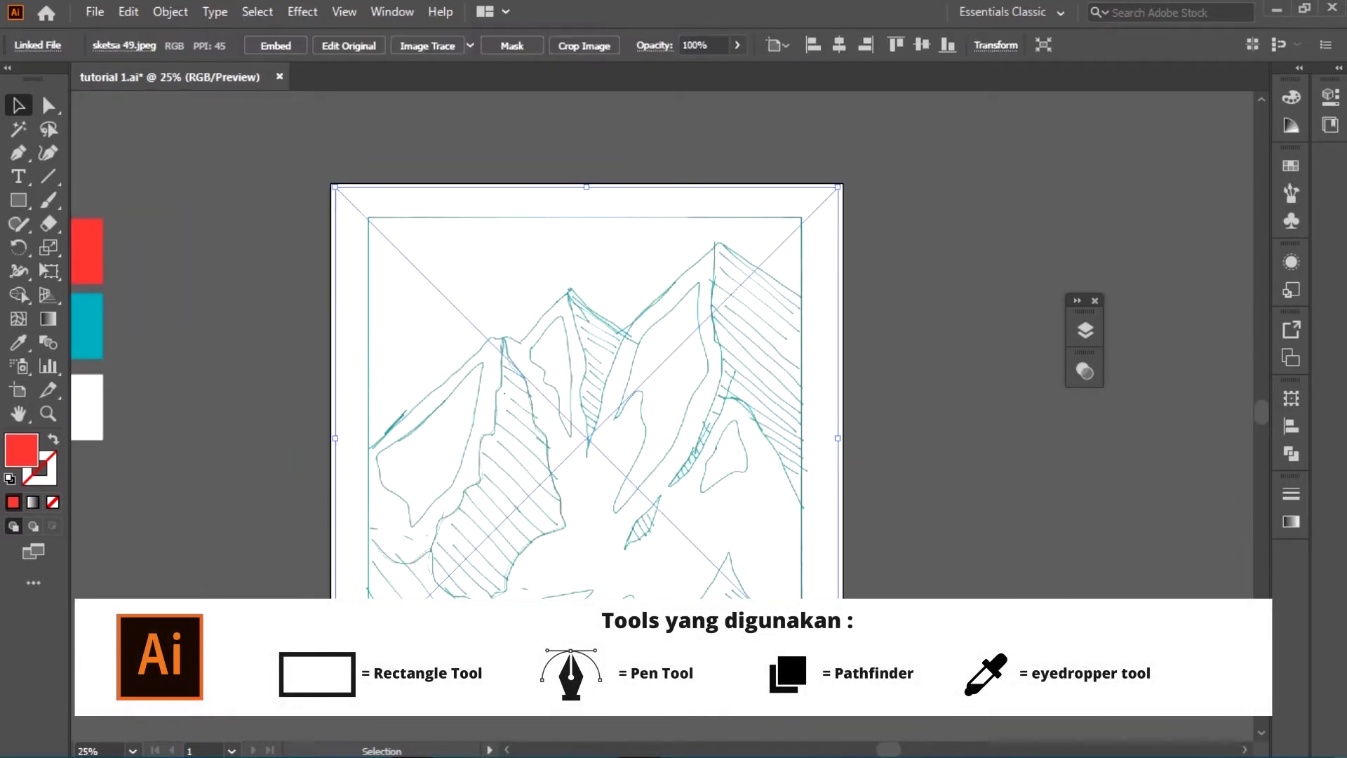
- Lower the placed mountain sketch to about 28% opacity in the Transparency panel, then deselect it
{"action": "left_click", "coordinate": [1085, 371]}
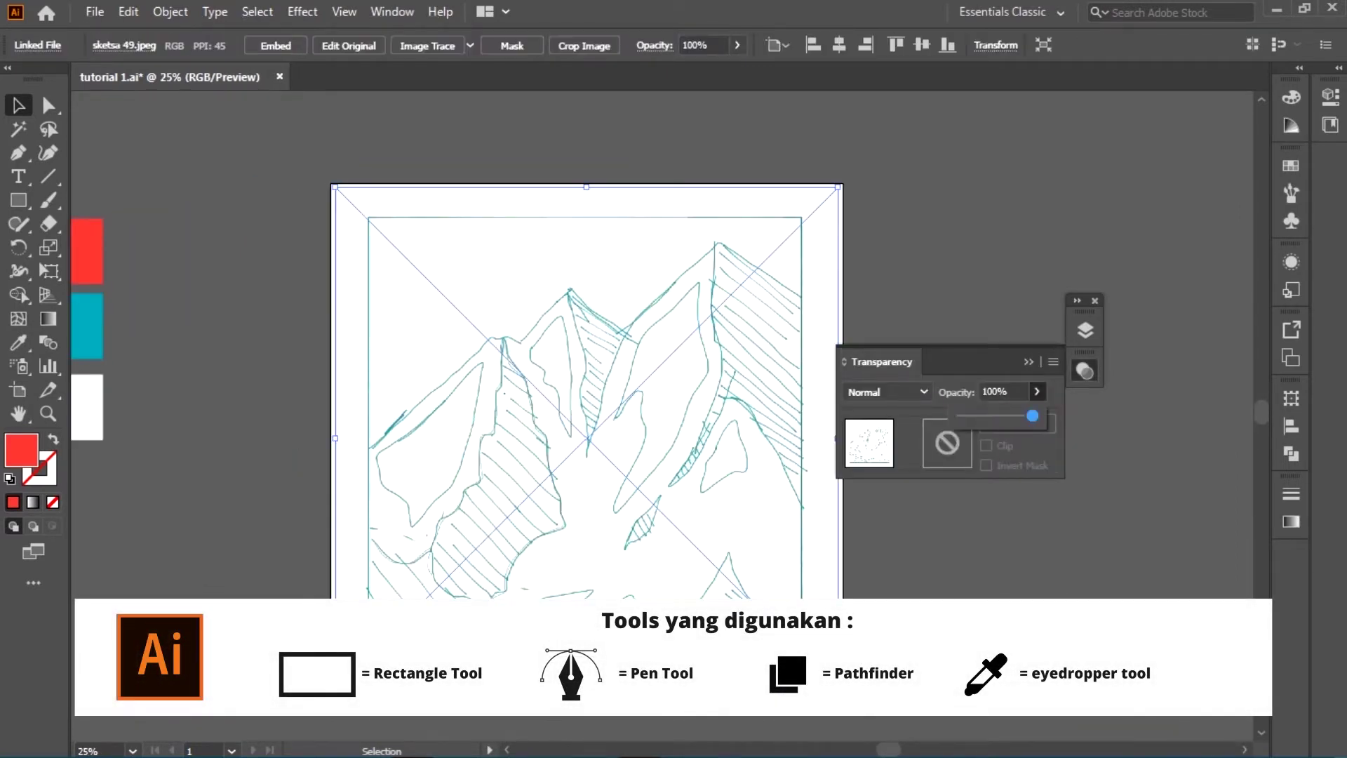
{"action": "left_click", "coordinate": [1085, 371]}
{"action": "left_click", "coordinate": [1085, 330]}
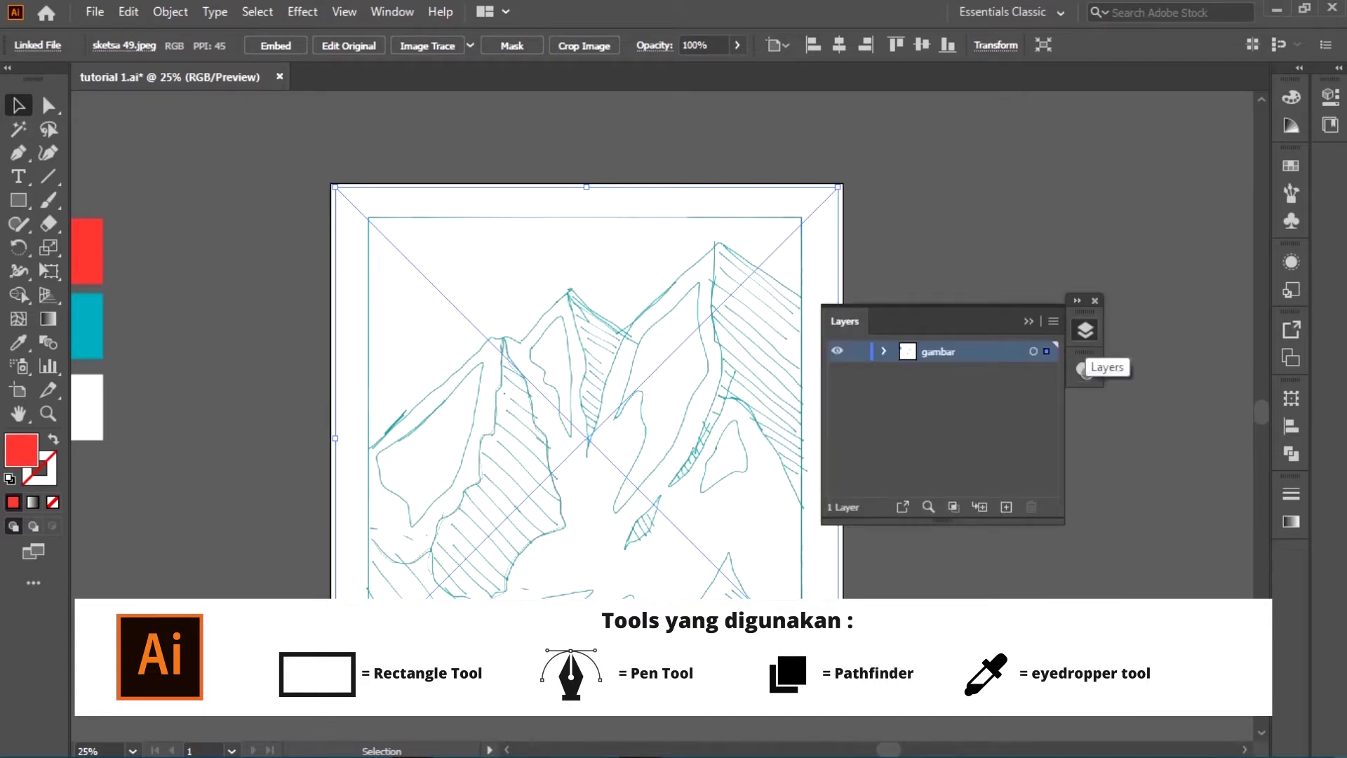
{"action": "left_click", "coordinate": [884, 351]}
{"action": "left_click", "coordinate": [885, 351]}
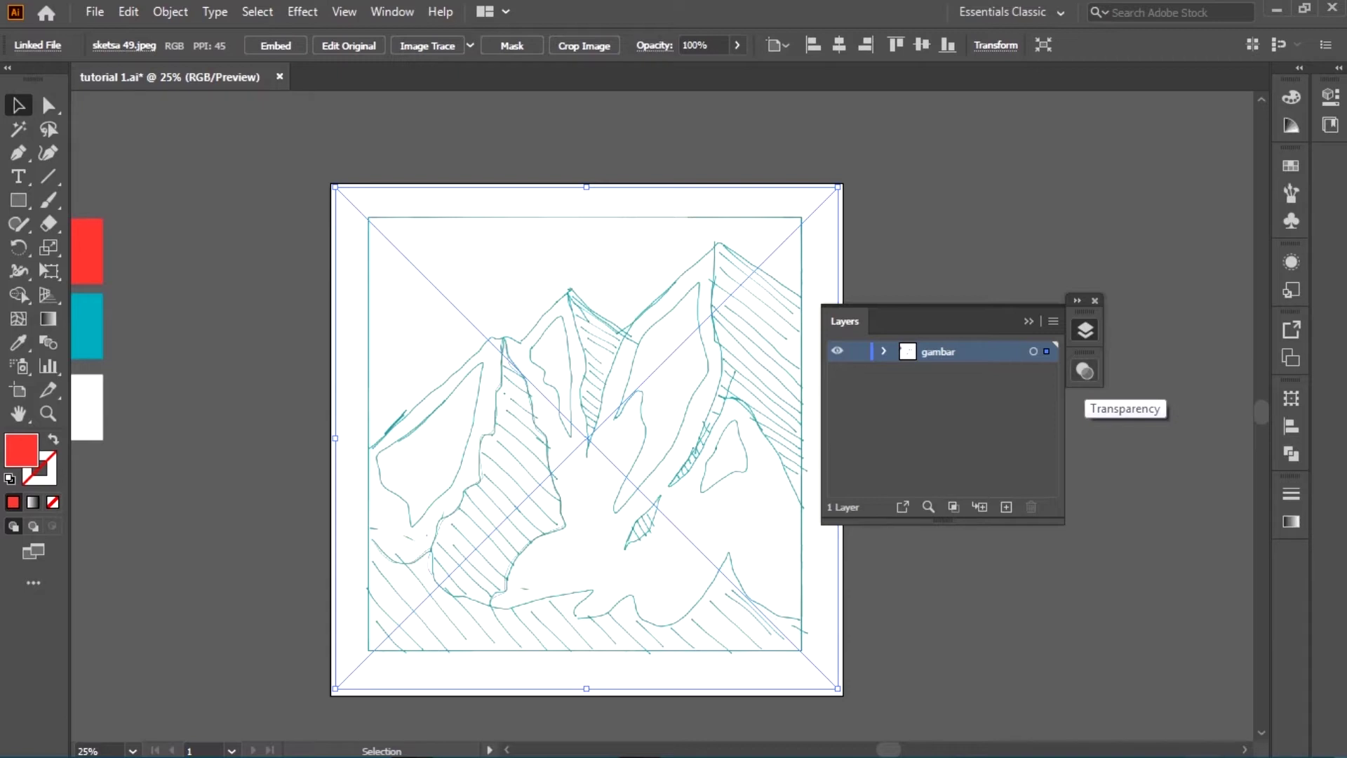
{"action": "left_click", "coordinate": [1086, 330]}
{"action": "left_click", "coordinate": [1084, 370]}
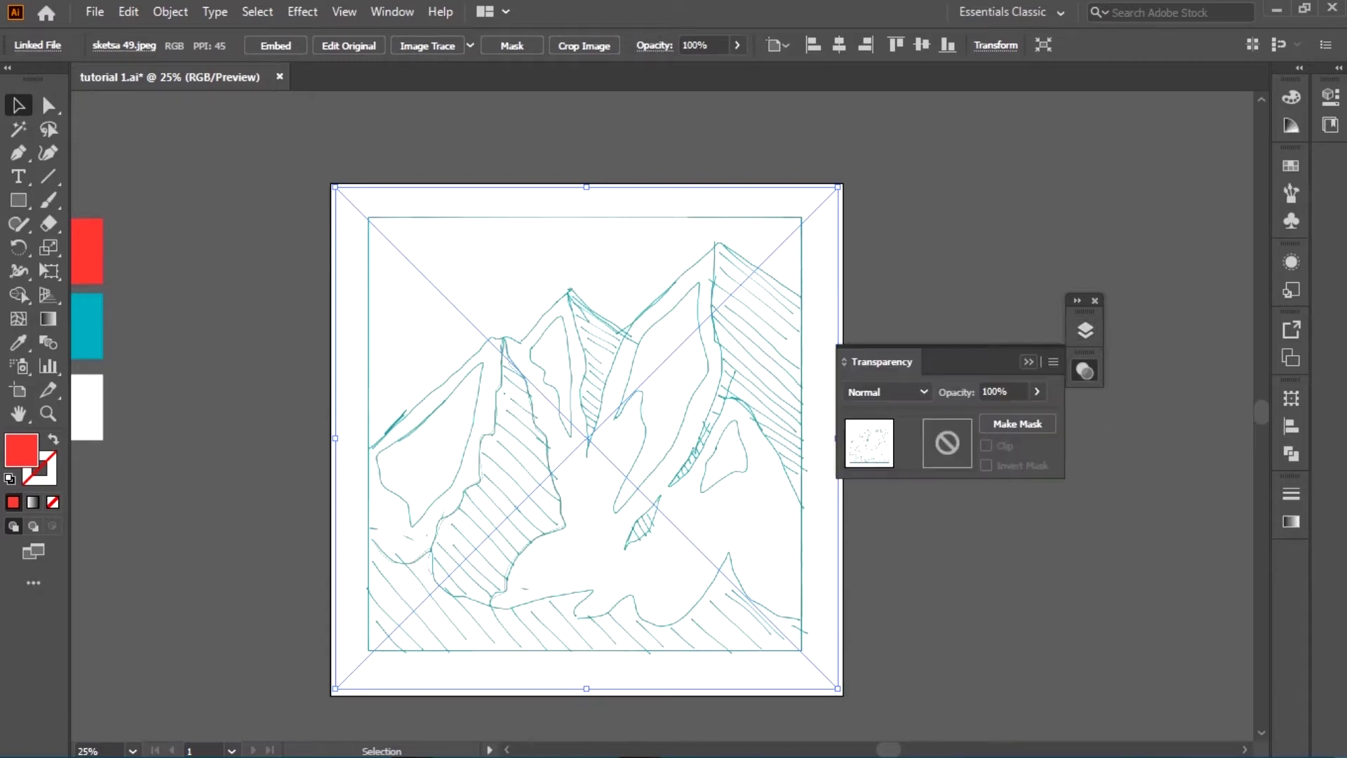
{"action": "mouse_move", "coordinate": [1015, 415]}
{"action": "left_mouse_down"}
{"action": "mouse_move", "coordinate": [976, 415]}
{"action": "mouse_move", "coordinate": [993, 415]}
{"action": "left_mouse_up"}
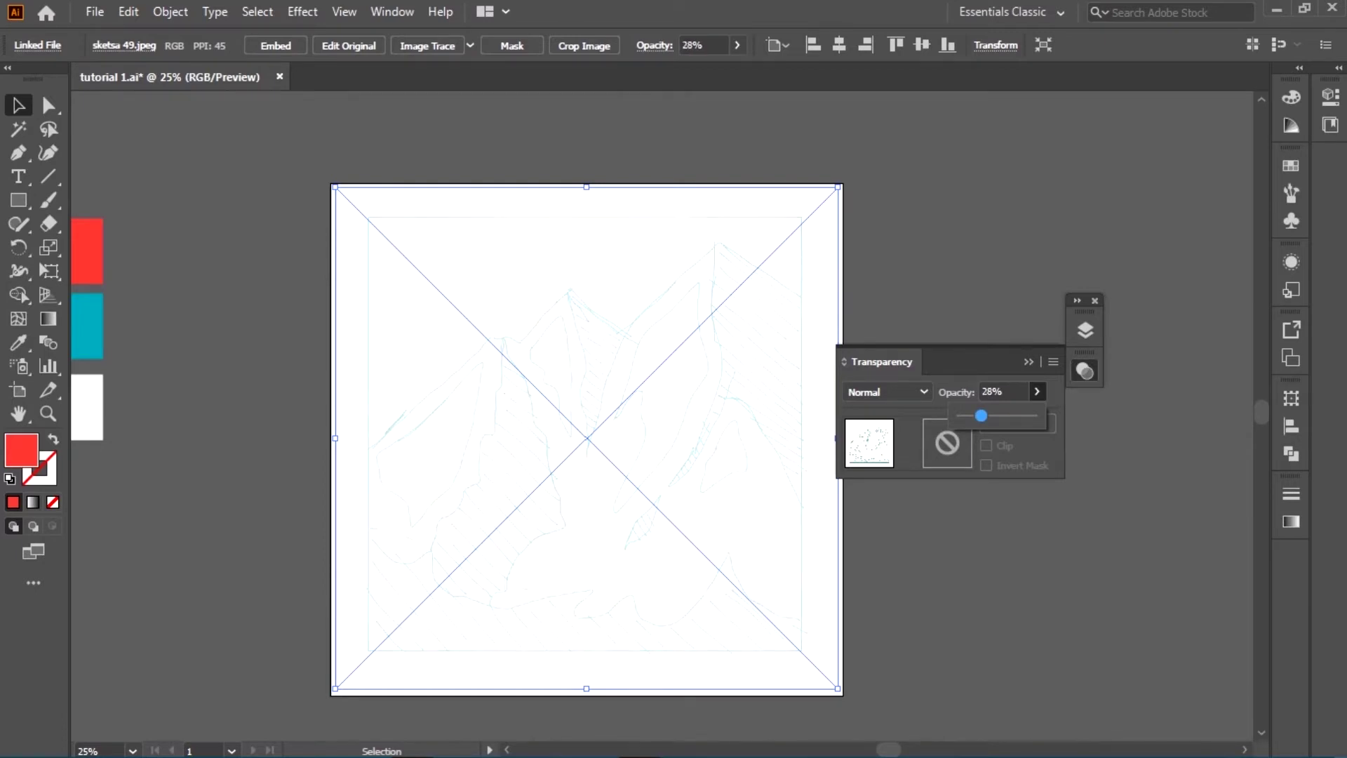
{"action": "key", "text": "ctrl+shift+a"}
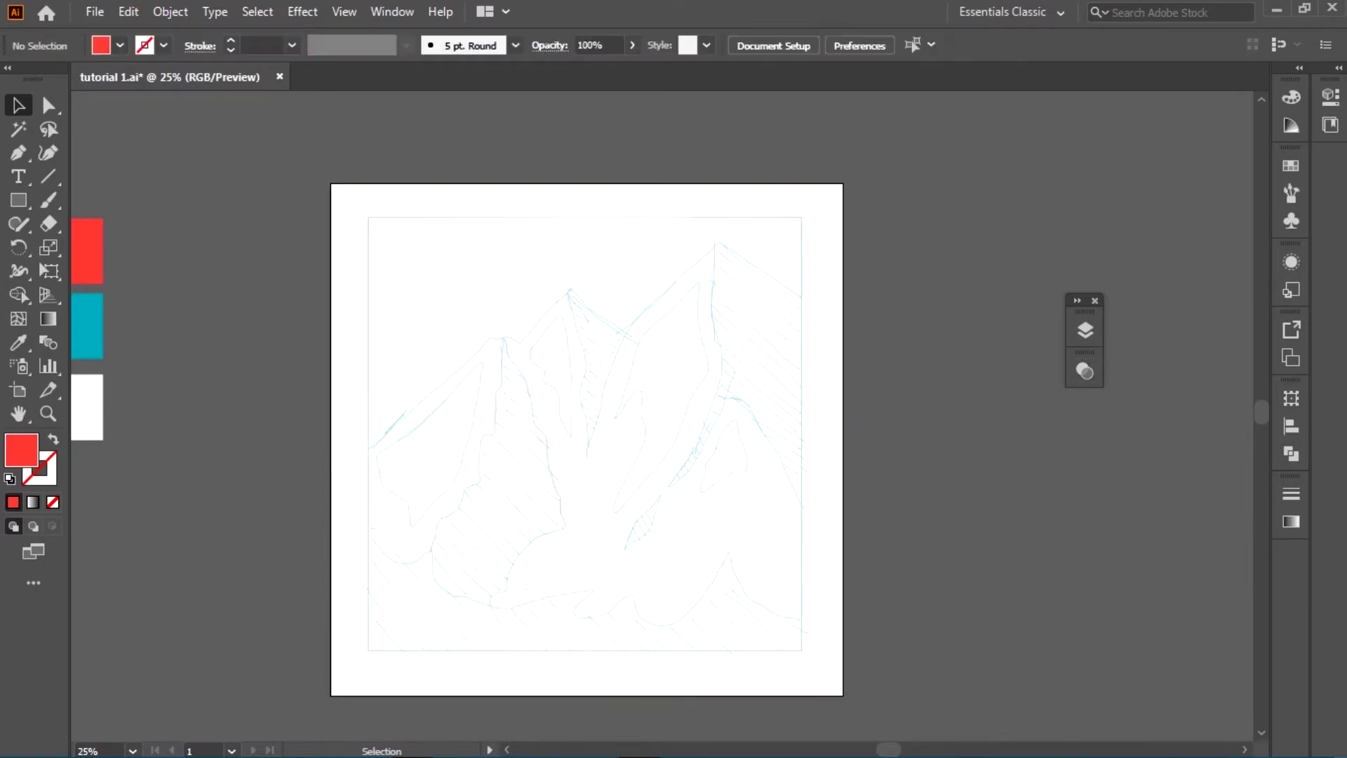
- Draw a rectangle over the sketch's inner border as a 35 pt outline with no fill
{"action": "key", "text": "F7"}
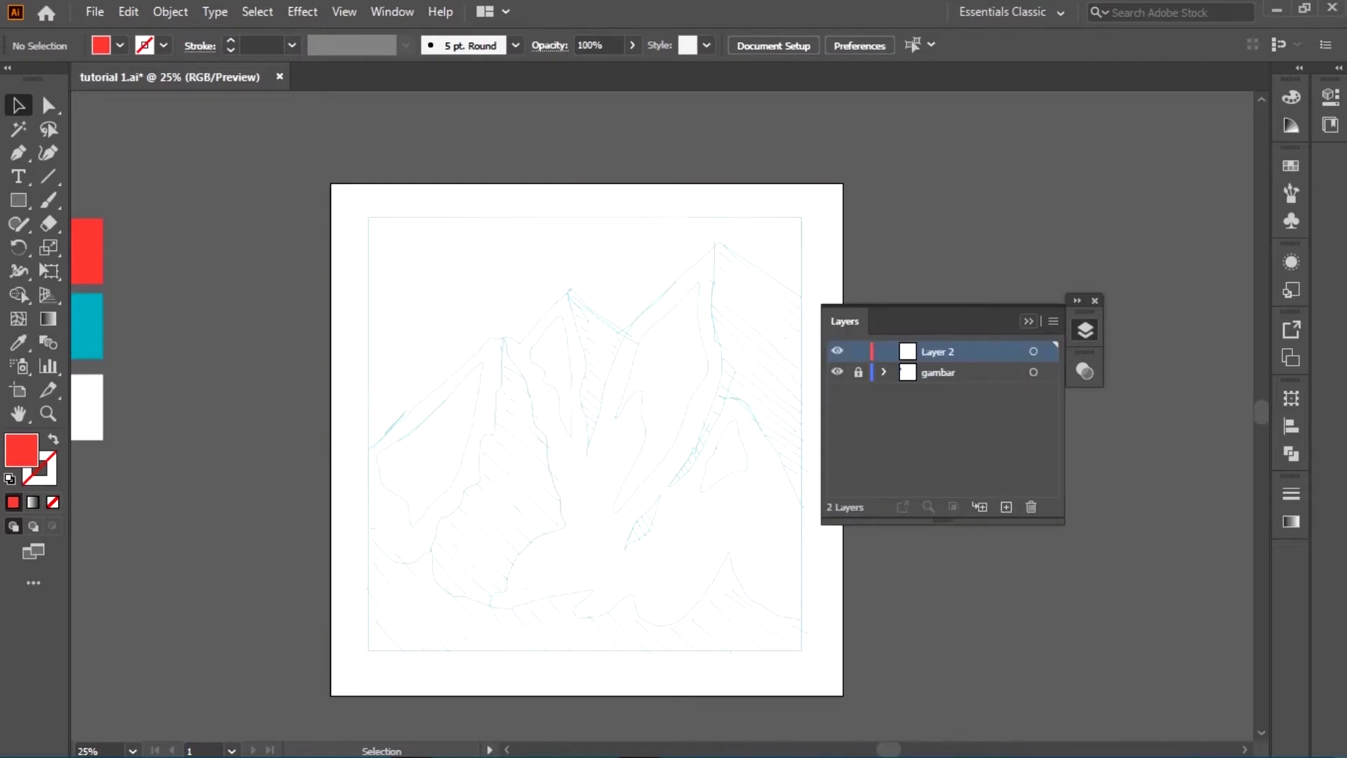
{"action": "key", "text": "F7"}
{"action": "left_click_drag", "start_coordinate": [368, 219], "coordinate": [801, 651]}
{"action": "key", "text": "shift+x"}
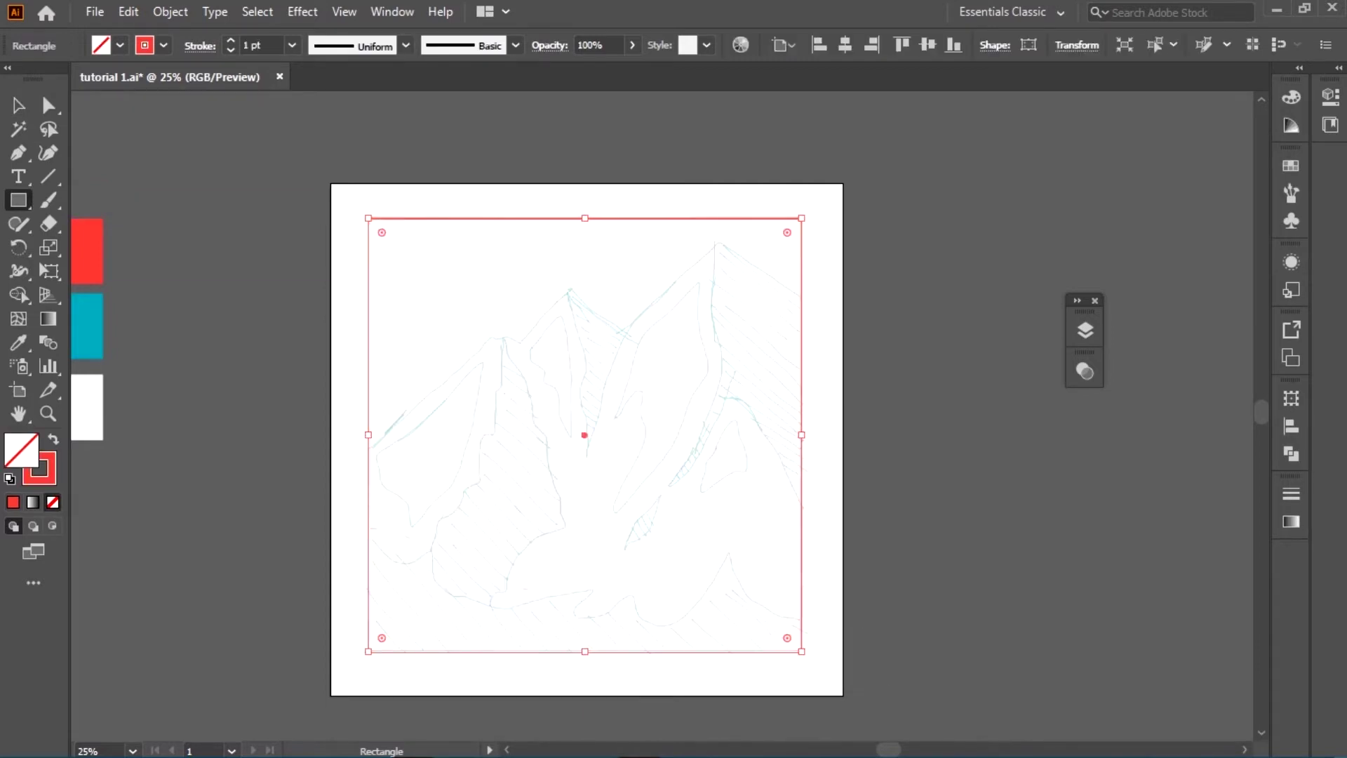
{"action": "left_click", "coordinate": [292, 45]}
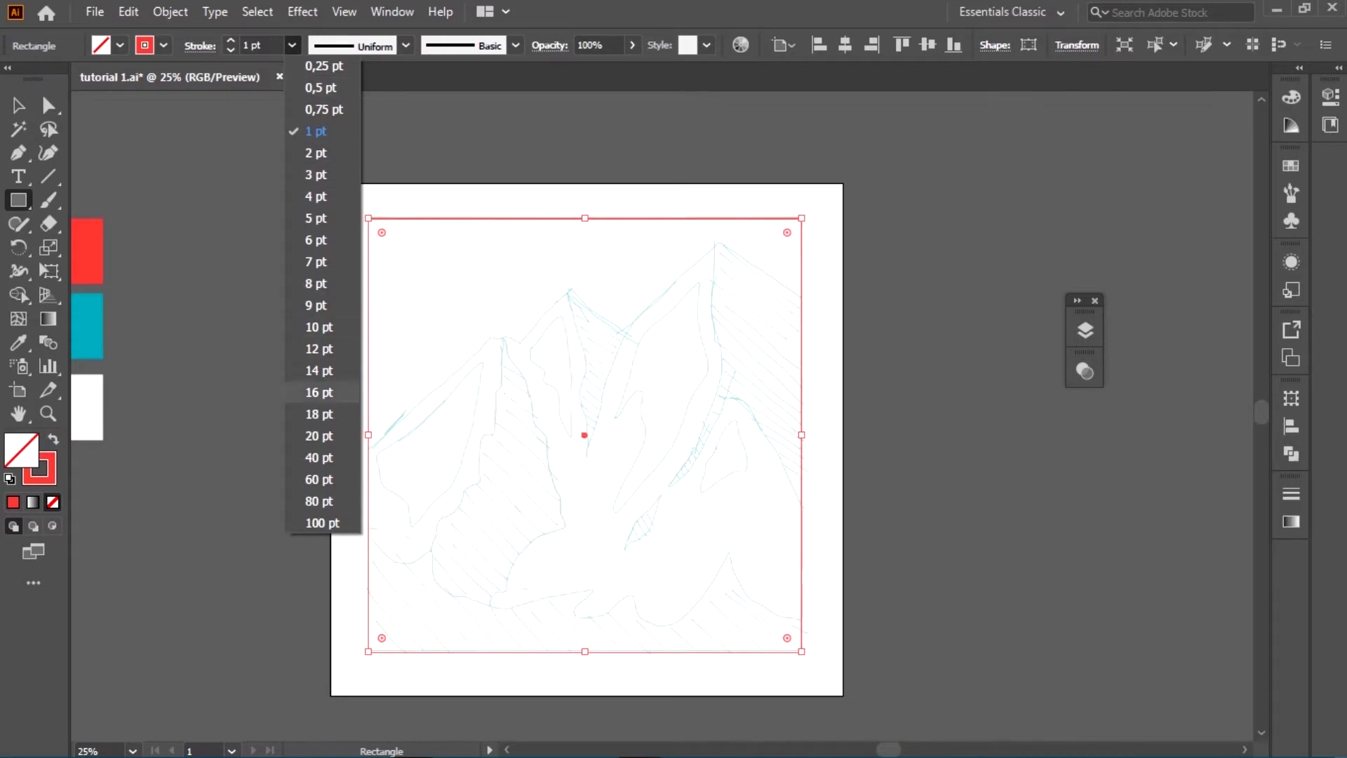
{"action": "left_click", "coordinate": [319, 435]}
{"action": "type", "text": "35"}
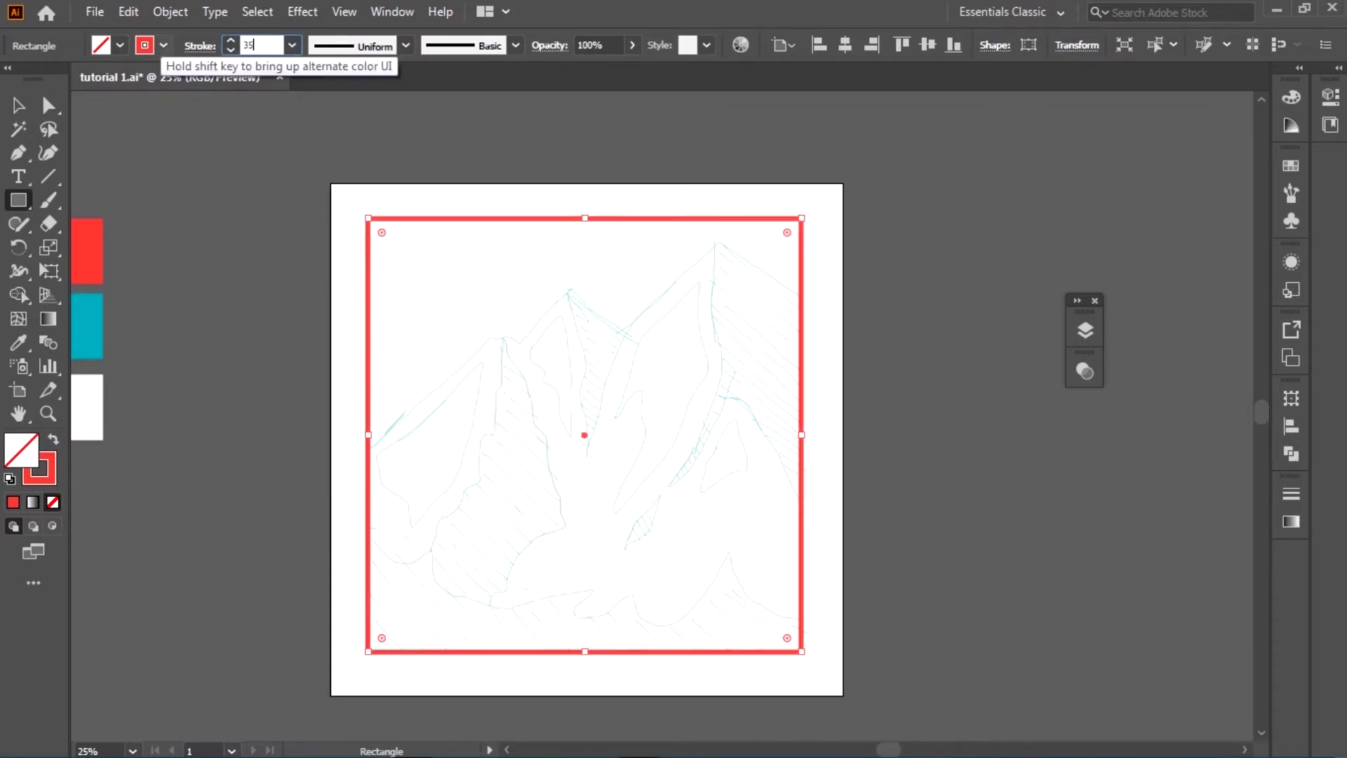
{"action": "key", "text": "Return"}
{"action": "key", "text": "v"}
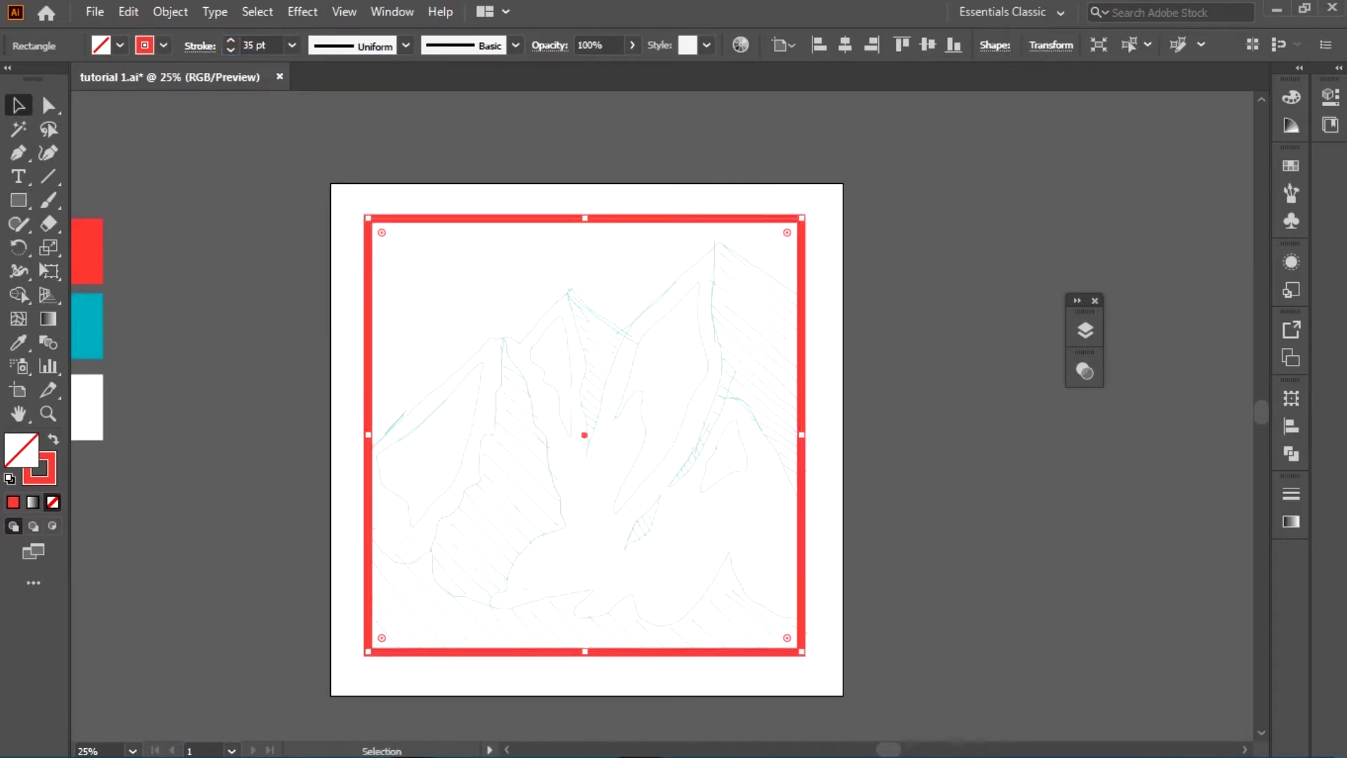
- Colour the frame outline #191919 and deselect it
{"action": "double_click", "coordinate": [40, 468]}
{"action": "type", "text": "191919"}
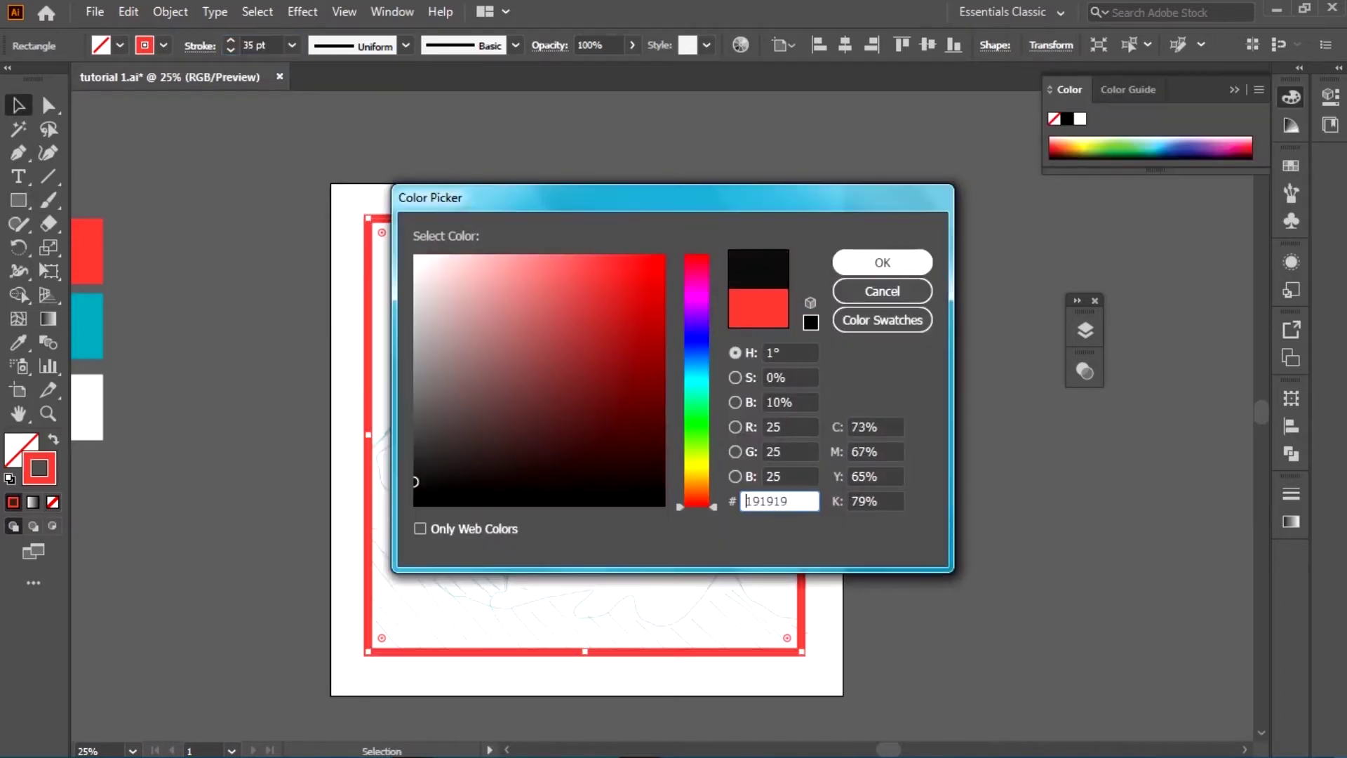
{"action": "key", "text": "Return"}
{"action": "key", "text": "ctrl+shift+a"}
- Expand the selected frame rectangle into a solid filled shape with Object > Expand
{"action": "left_click_drag", "start_coordinate": [446, 183], "coordinate": [609, 364]}
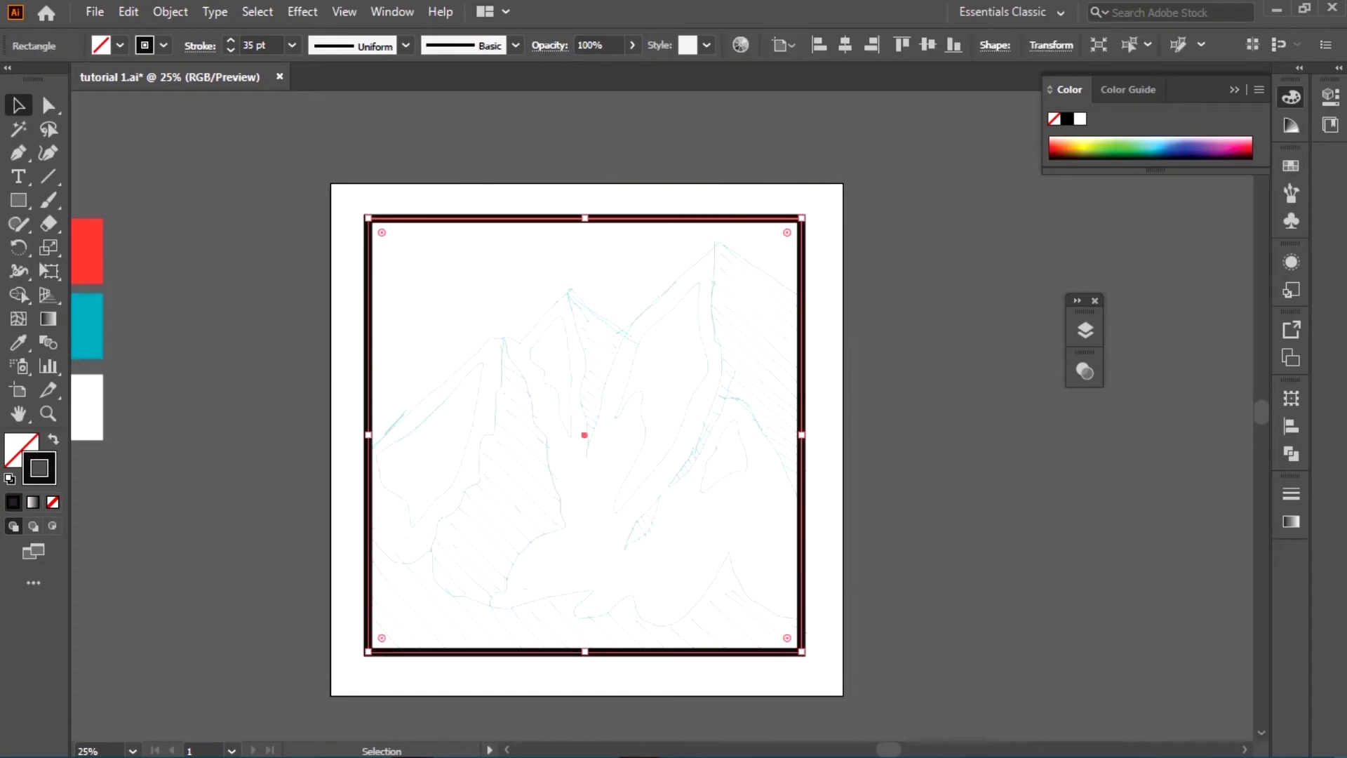
{"action": "left_click", "coordinate": [169, 11]}
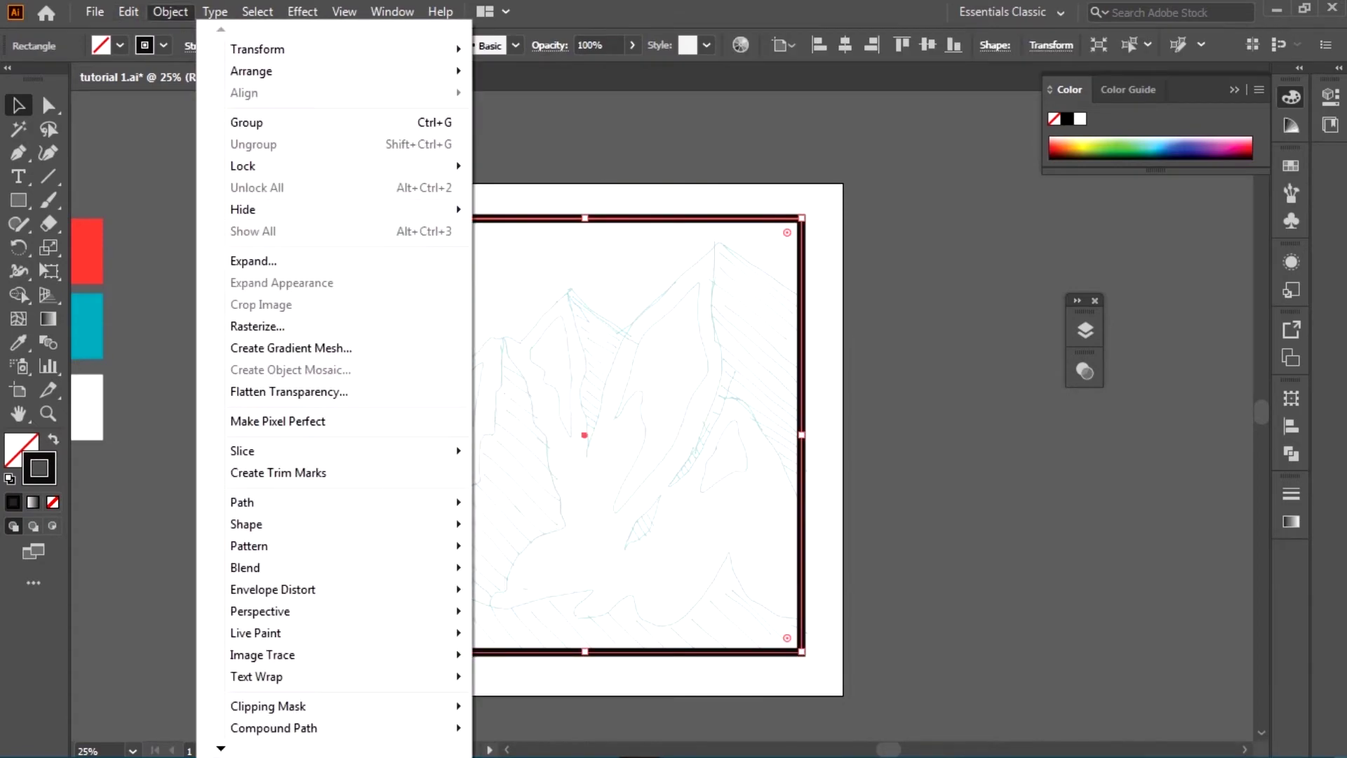
{"action": "left_click", "coordinate": [254, 261]}
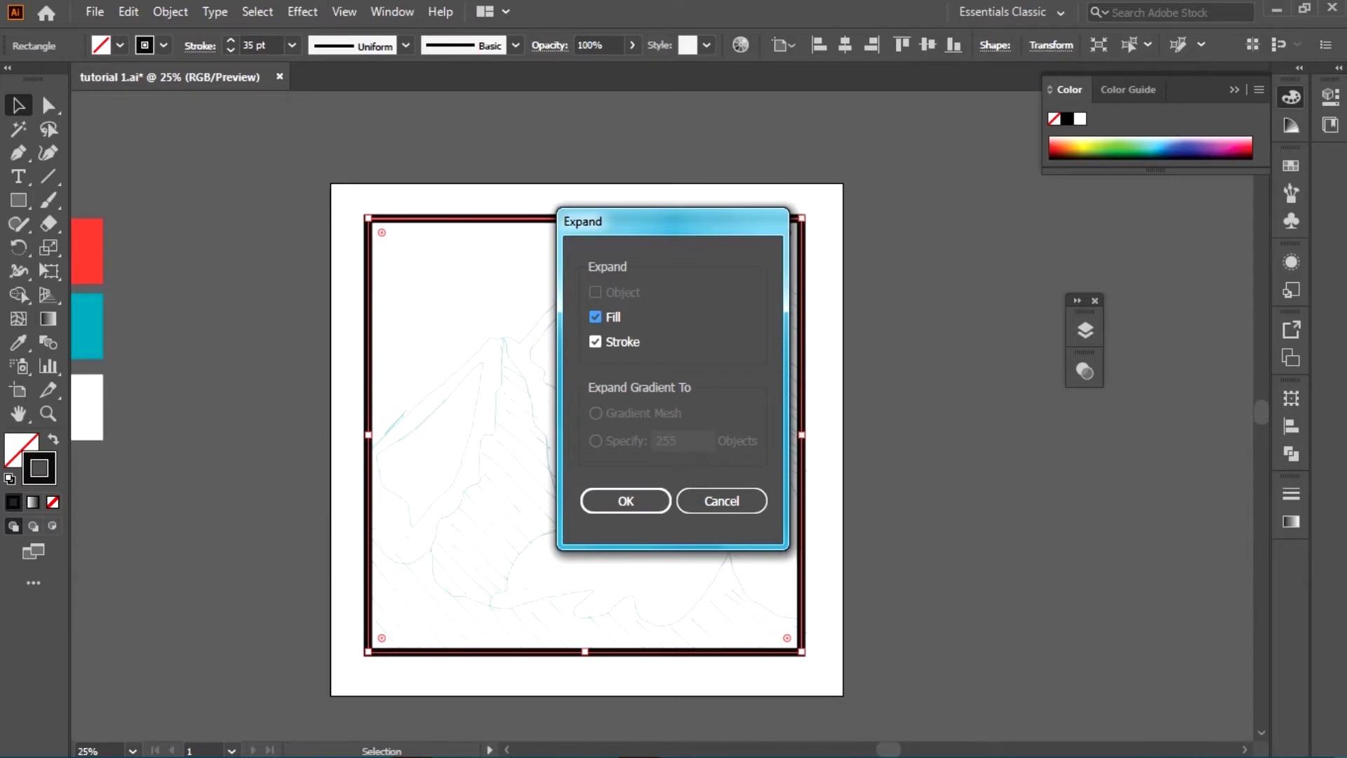
{"action": "key", "text": "Return"}
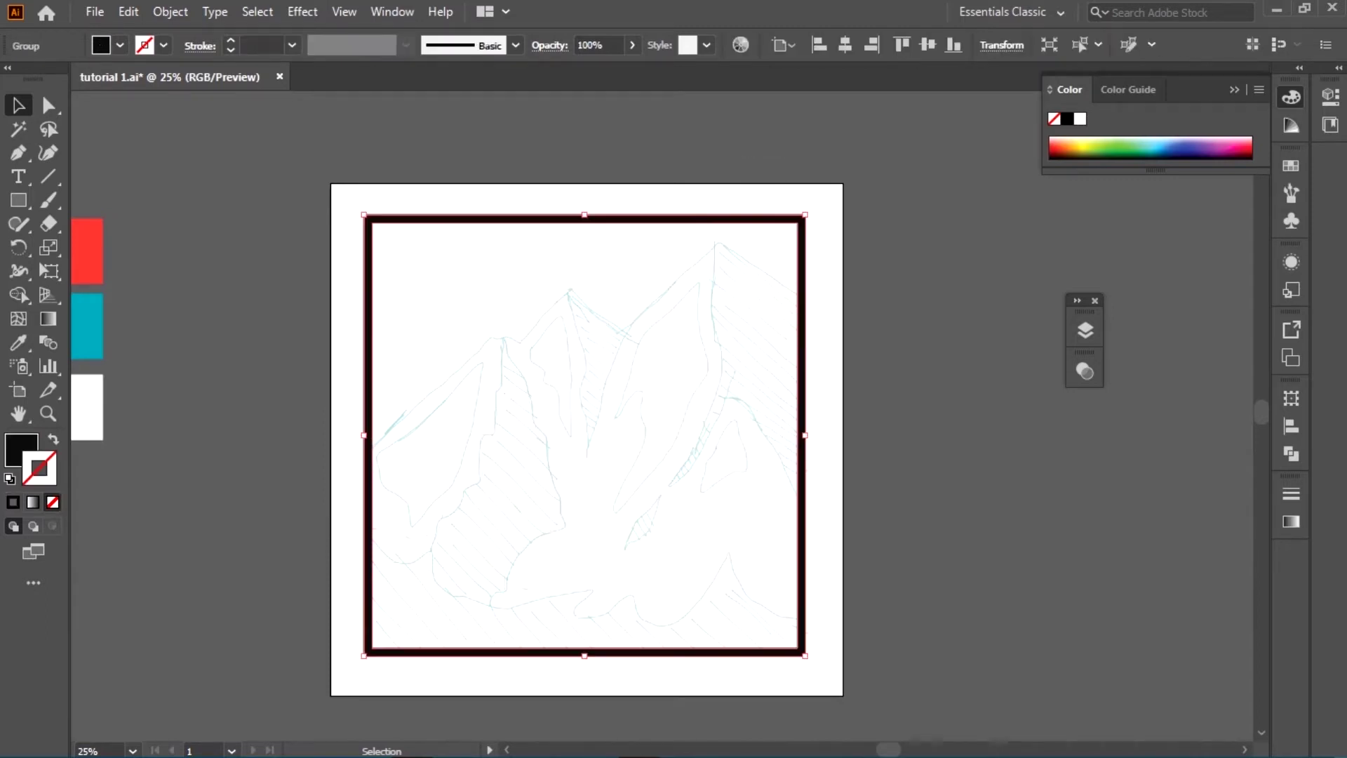
{"action": "key", "text": "F7"}
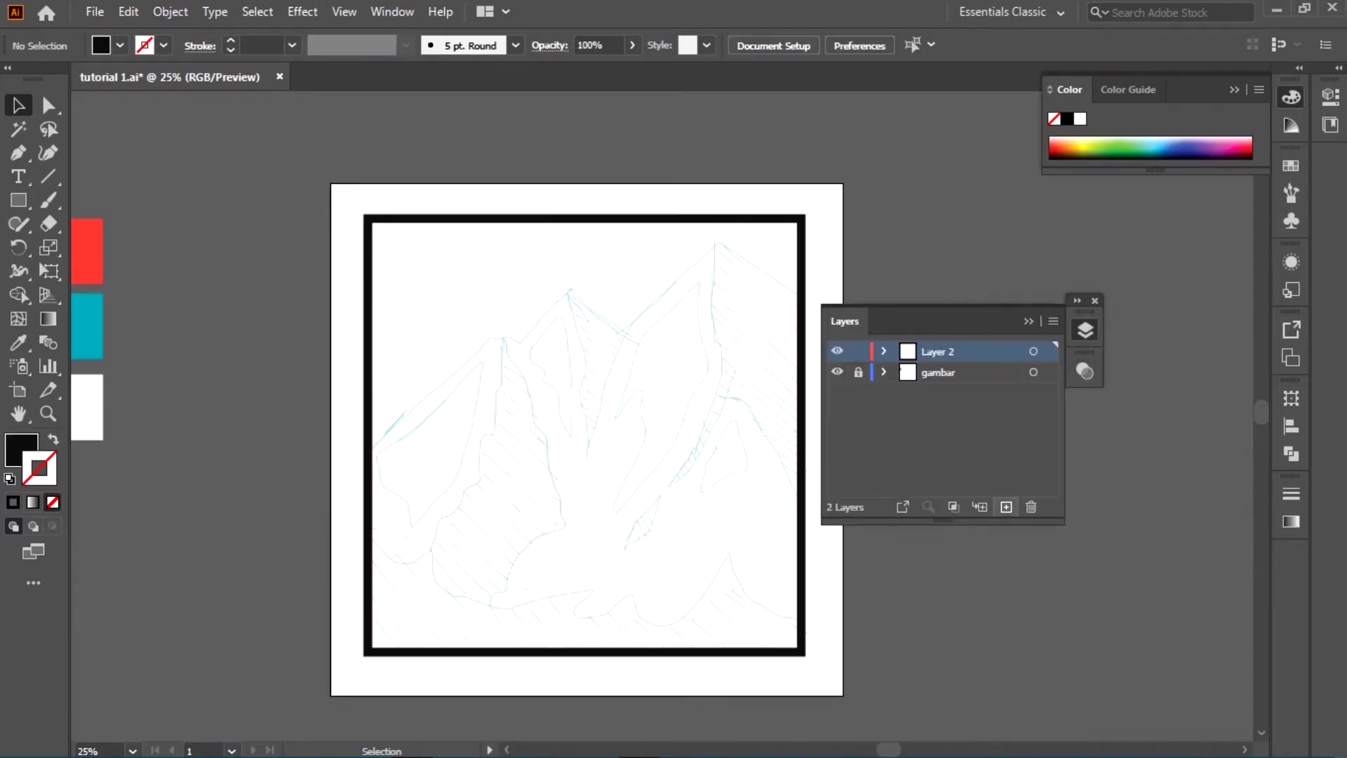
- Pen-trace the left ridgeline from the frame's left edge up toward the peak
{"action": "left_click", "coordinate": [1006, 507]}
{"action": "key", "text": "ctrl+z"}
{"action": "key", "text": "F7"}
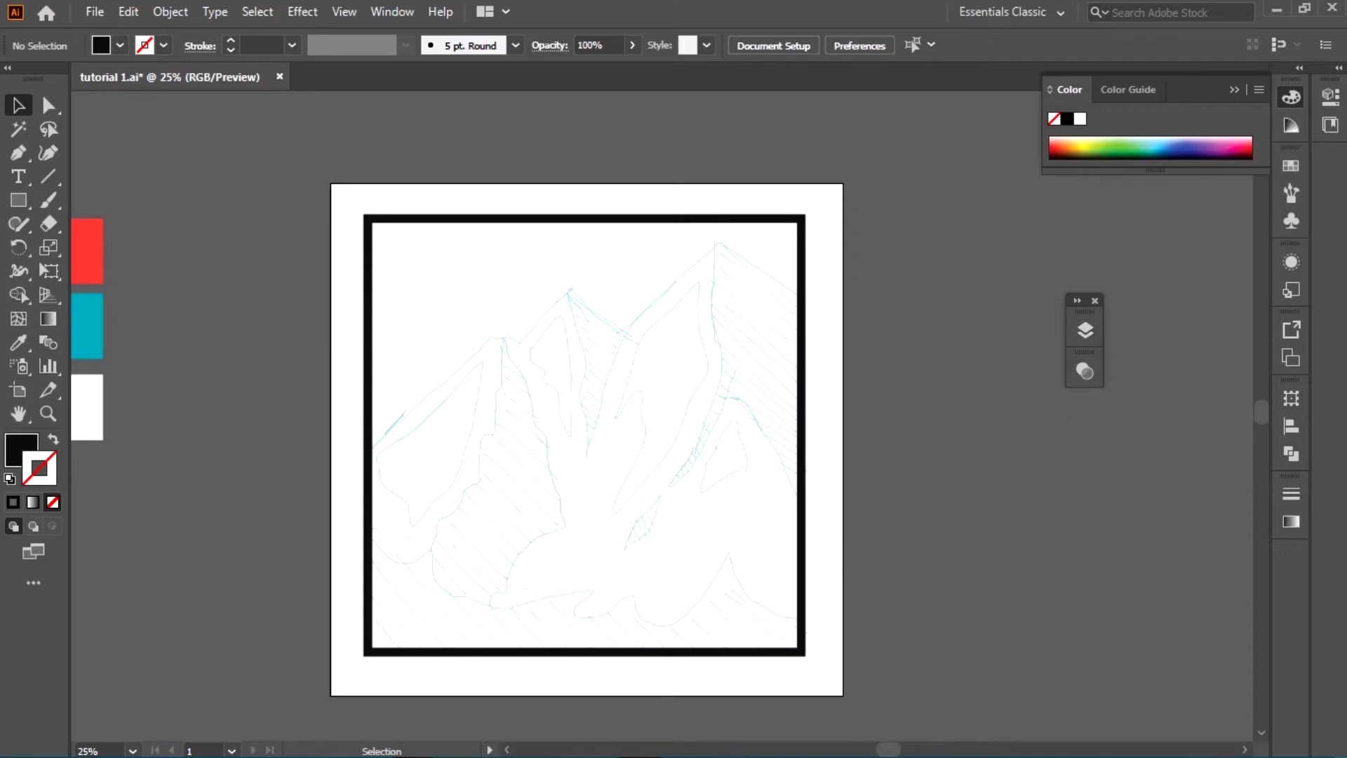
{"action": "key", "text": "p"}
{"action": "scroll", "coordinate": [428, 368], "scroll_direction": "up", "scroll_amount": 4}
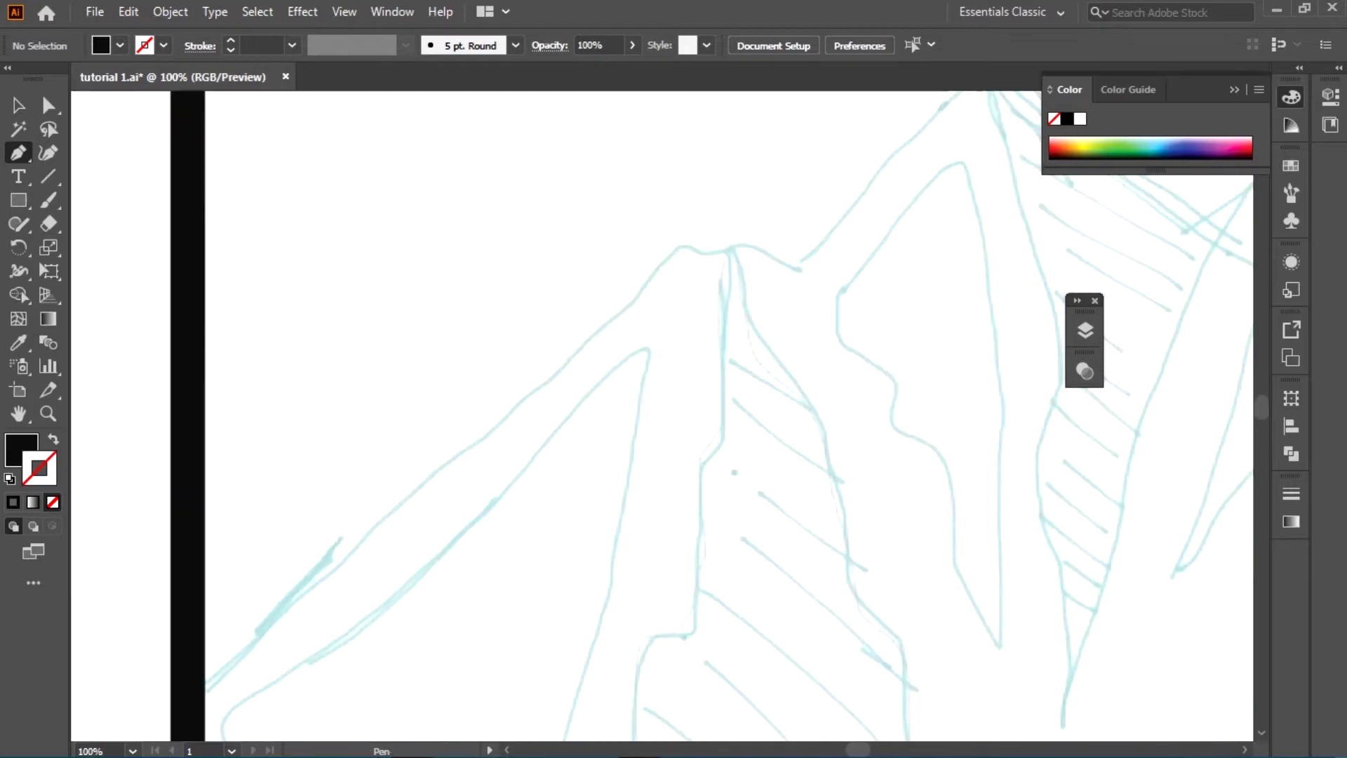
{"action": "scroll", "coordinate": [428, 368], "scroll_direction": "down", "scroll_amount": 5}
{"action": "left_click", "coordinate": [192, 538]}
{"action": "left_click_drag", "start_coordinate": [291, 441], "coordinate": [334, 404]}
{"action": "left_click_drag", "start_coordinate": [454, 282], "coordinate": [475, 258]}
{"action": "scroll", "coordinate": [571, 207], "scroll_direction": "up", "scroll_amount": 4}
{"action": "left_click_drag", "start_coordinate": [503, 350], "coordinate": [523, 329]}
{"action": "mouse_move", "coordinate": [582, 261]}
{"action": "left_mouse_down"}
{"action": "mouse_move", "coordinate": [751, 242]}
{"action": "mouse_move", "coordinate": [640, 217]}
{"action": "mouse_move", "coordinate": [488, 313]}
{"action": "left_mouse_up"}
- Trace back down the ridge's outer contour and make the left ridgeline a solid black shape
{"action": "scroll", "coordinate": [609, 217], "scroll_direction": "up", "scroll_amount": 2}
{"action": "left_click_drag", "start_coordinate": [394, 417], "coordinate": [350, 471]}
{"action": "mouse_move", "coordinate": [295, 518]}
{"action": "left_mouse_down"}
{"action": "mouse_move", "coordinate": [260, 530]}
{"action": "mouse_move", "coordinate": [315, 532]}
{"action": "left_mouse_up"}
{"action": "scroll", "coordinate": [267, 561], "scroll_direction": "down", "scroll_amount": 6}
{"action": "scroll", "coordinate": [267, 562], "scroll_direction": "up", "scroll_amount": 3}
{"action": "mouse_move", "coordinate": [203, 661]}
{"action": "left_mouse_down"}
{"action": "mouse_move", "coordinate": [237, 614]}
{"action": "mouse_move", "coordinate": [203, 655]}
{"action": "left_mouse_up"}
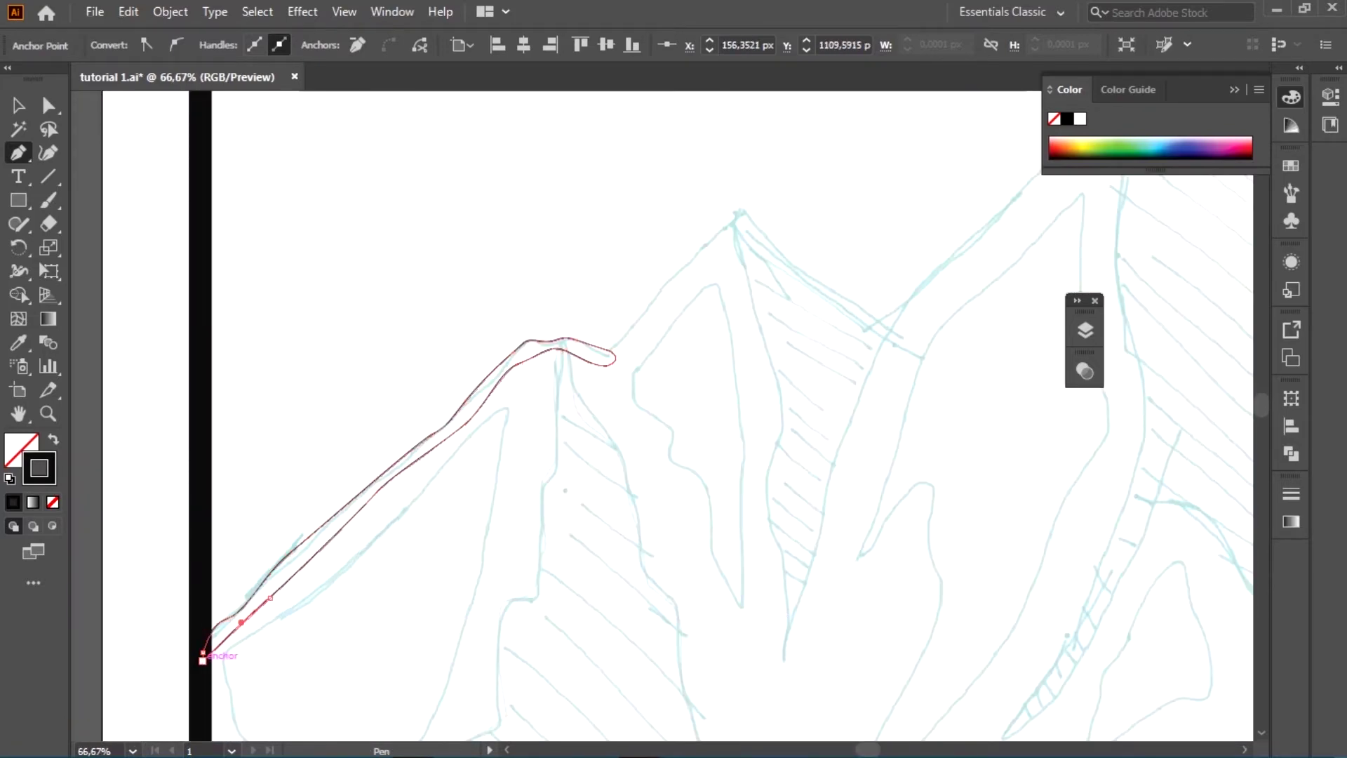
{"action": "key", "text": "shift+x"}
{"action": "key", "text": "ctrl+shift+a"}
{"action": "key", "text": "ctrl+1"}
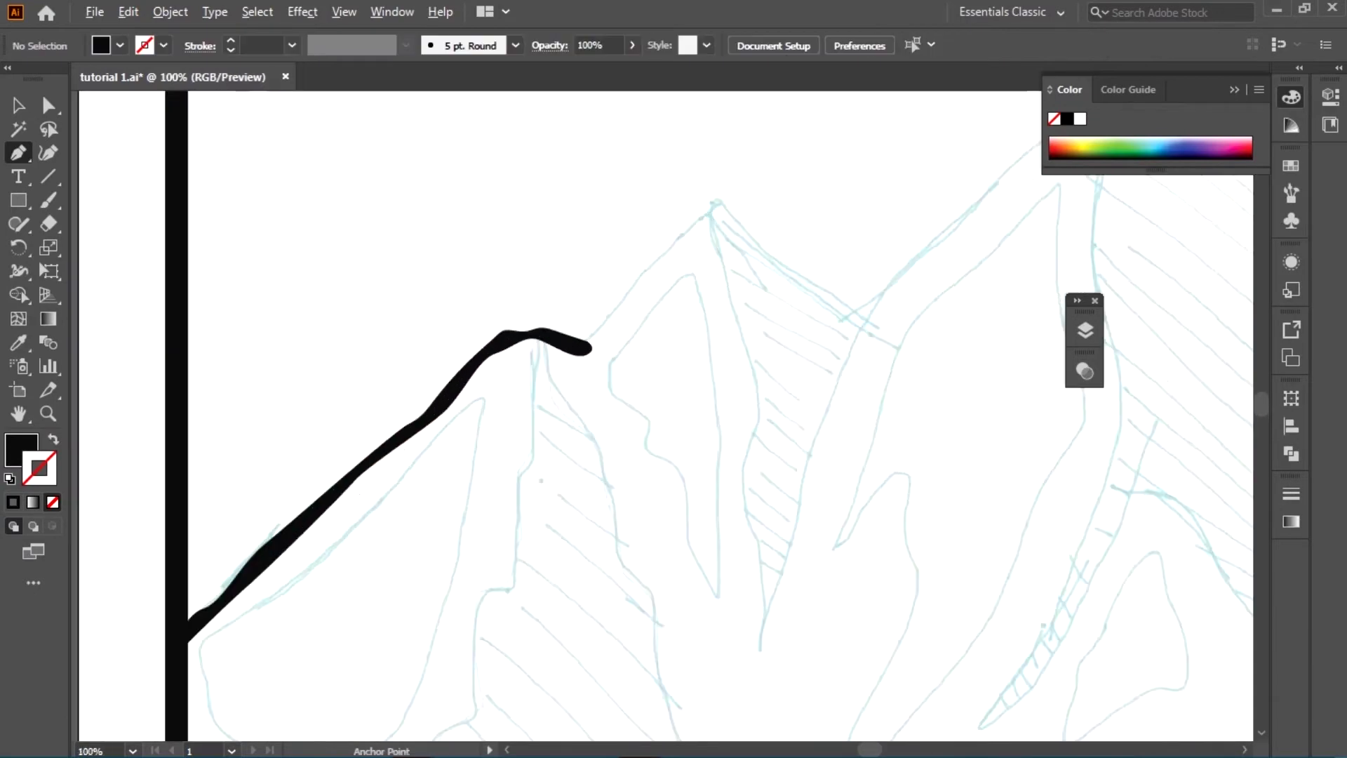
- Pen-trace the next peak's outline from the ridge's end and fill it solid black
{"action": "key", "text": "ctrl+plus"}
{"action": "left_click", "coordinate": [427, 380]}
{"action": "scroll", "coordinate": [555, 379], "scroll_direction": "up", "scroll_amount": 3}
{"action": "left_click_drag", "start_coordinate": [557, 371], "coordinate": [633, 283]}
{"action": "left_click", "coordinate": [634, 283]}
{"action": "mouse_move", "coordinate": [766, 173]}
{"action": "left_mouse_down"}
{"action": "mouse_move", "coordinate": [800, 175]}
{"action": "mouse_move", "coordinate": [860, 244]}
{"action": "left_mouse_up"}
{"action": "key", "text": "ctrl+minus"}
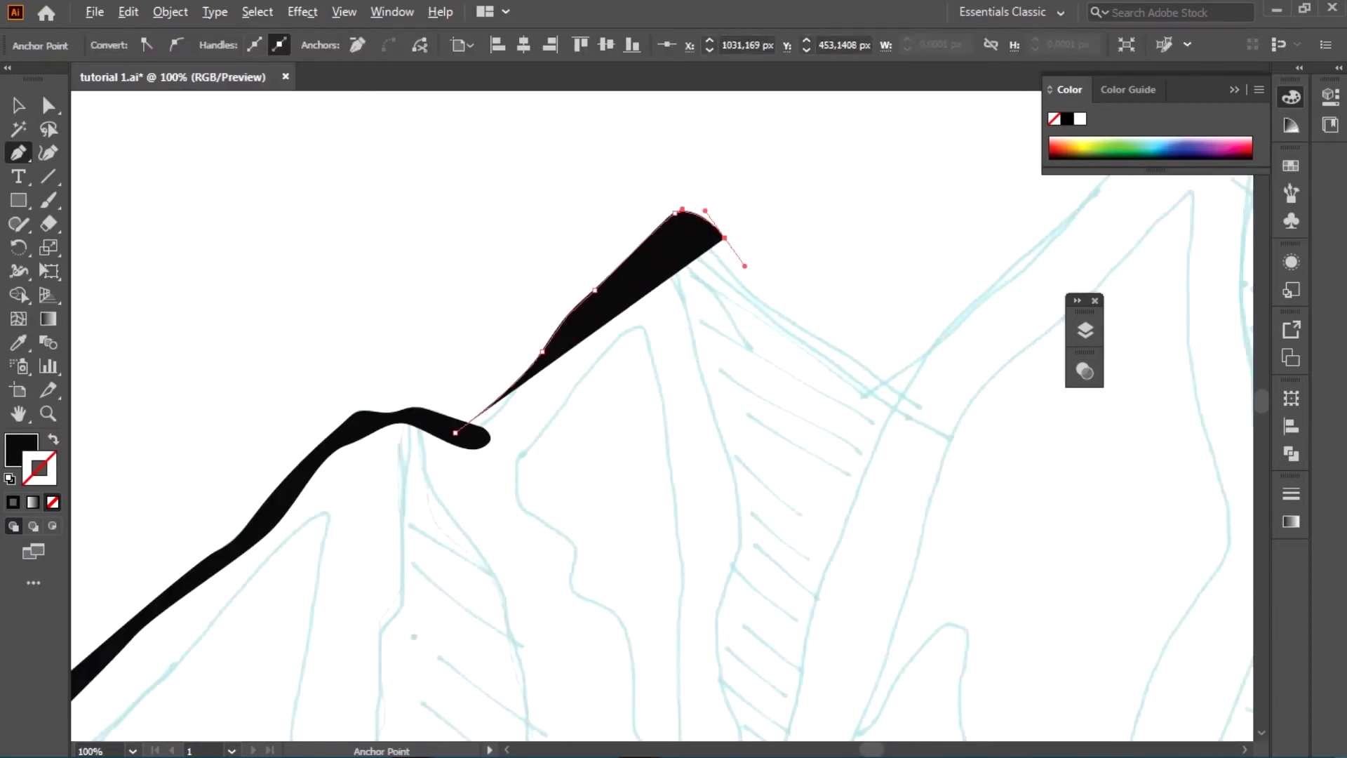
{"action": "mouse_move", "coordinate": [908, 376]}
{"action": "left_mouse_down"}
{"action": "mouse_move", "coordinate": [856, 363]}
{"action": "mouse_move", "coordinate": [789, 301]}
{"action": "mouse_move", "coordinate": [710, 270]}
{"action": "mouse_move", "coordinate": [602, 301]}
{"action": "left_mouse_up"}
{"action": "key", "text": "shift+x"}
{"action": "mouse_move", "coordinate": [553, 376]}
{"action": "left_mouse_down"}
{"action": "mouse_move", "coordinate": [467, 445]}
{"action": "mouse_move", "coordinate": [491, 449]}
{"action": "left_mouse_up"}
{"action": "scroll", "coordinate": [467, 444], "scroll_direction": "up", "scroll_amount": 4}
{"action": "key", "text": "shift+x"}
{"action": "key", "text": "ctrl+shift+a"}
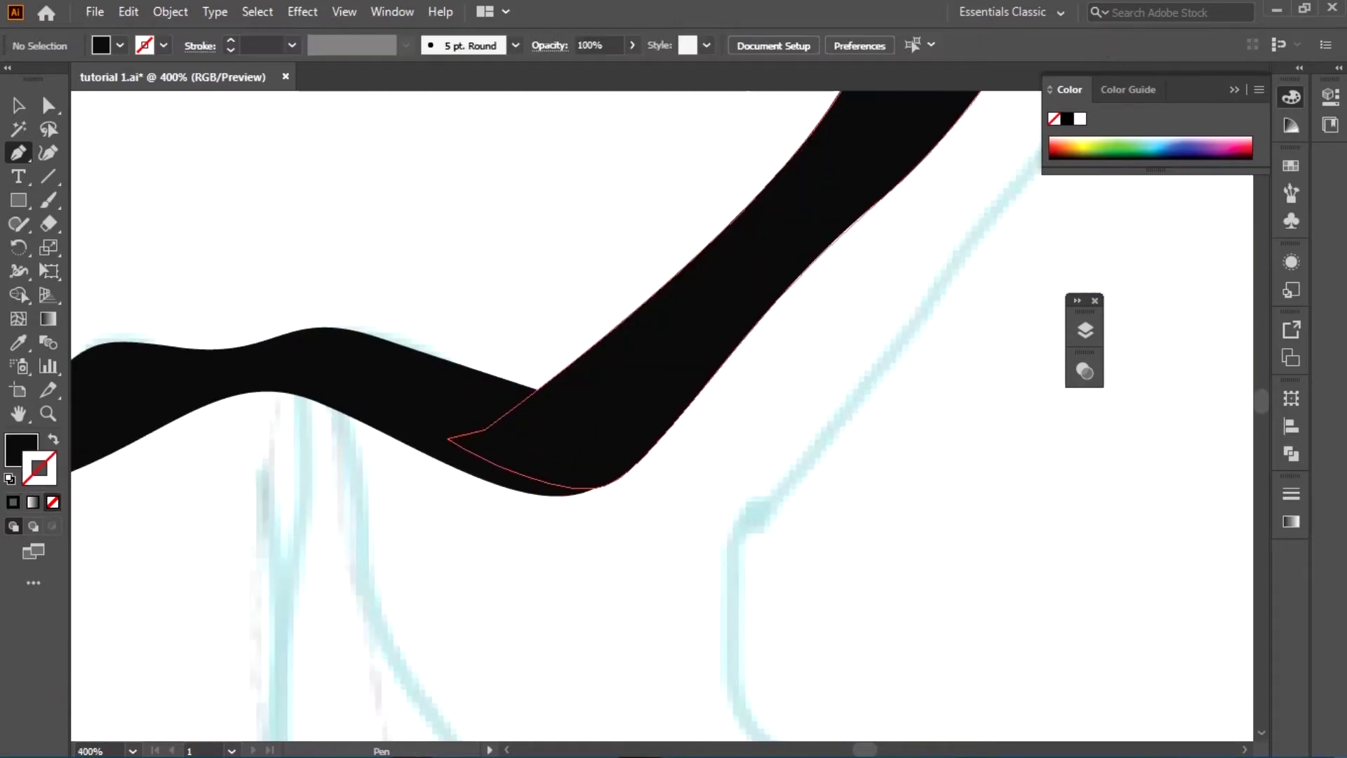
- Reselect the peak path and reshape its inner edge down the left slope
{"action": "scroll", "coordinate": [491, 432], "scroll_direction": "down", "scroll_amount": 3}
{"action": "scroll", "coordinate": [765, 519], "scroll_direction": "down", "scroll_amount": 3}
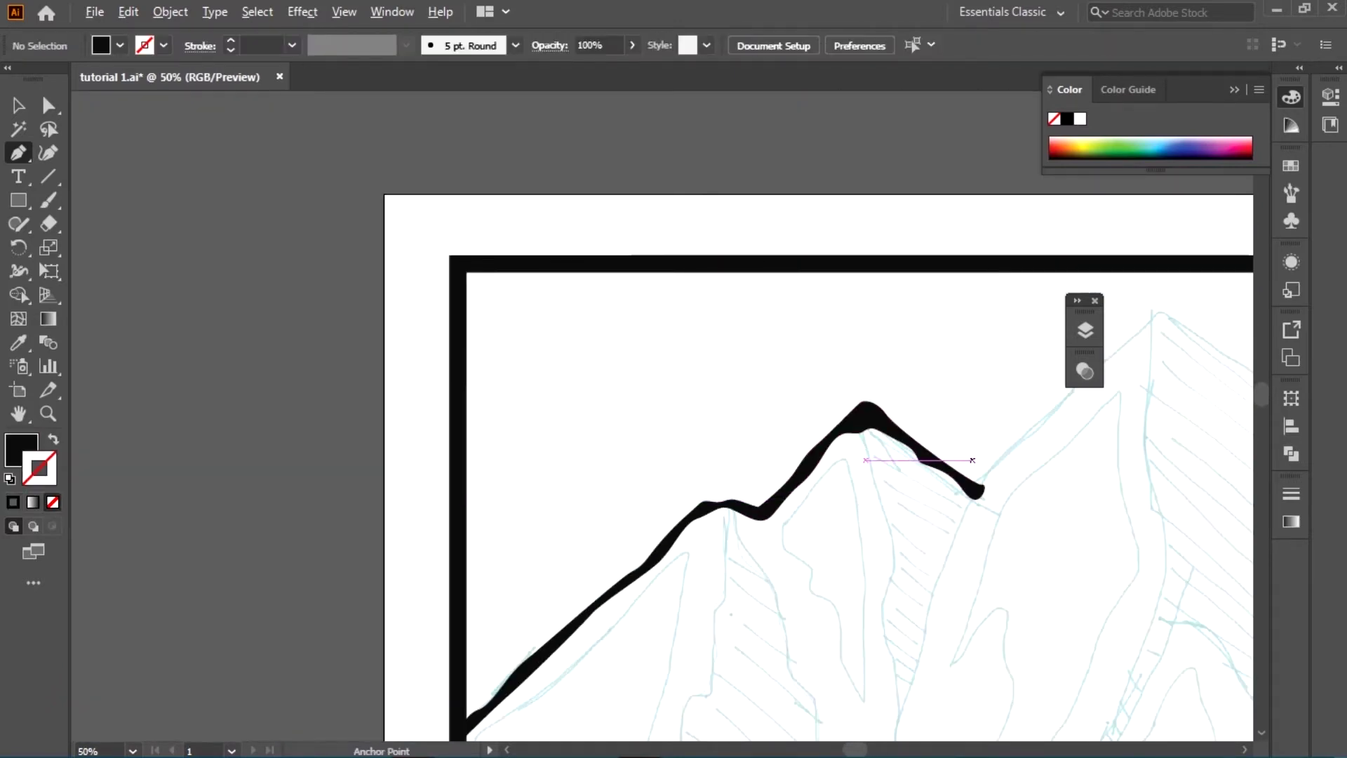
{"action": "scroll", "coordinate": [973, 460], "scroll_direction": "up", "scroll_amount": 2}
{"action": "left_click", "coordinate": [540, 567], "text": "ctrl"}
{"action": "key", "text": "shift+x"}
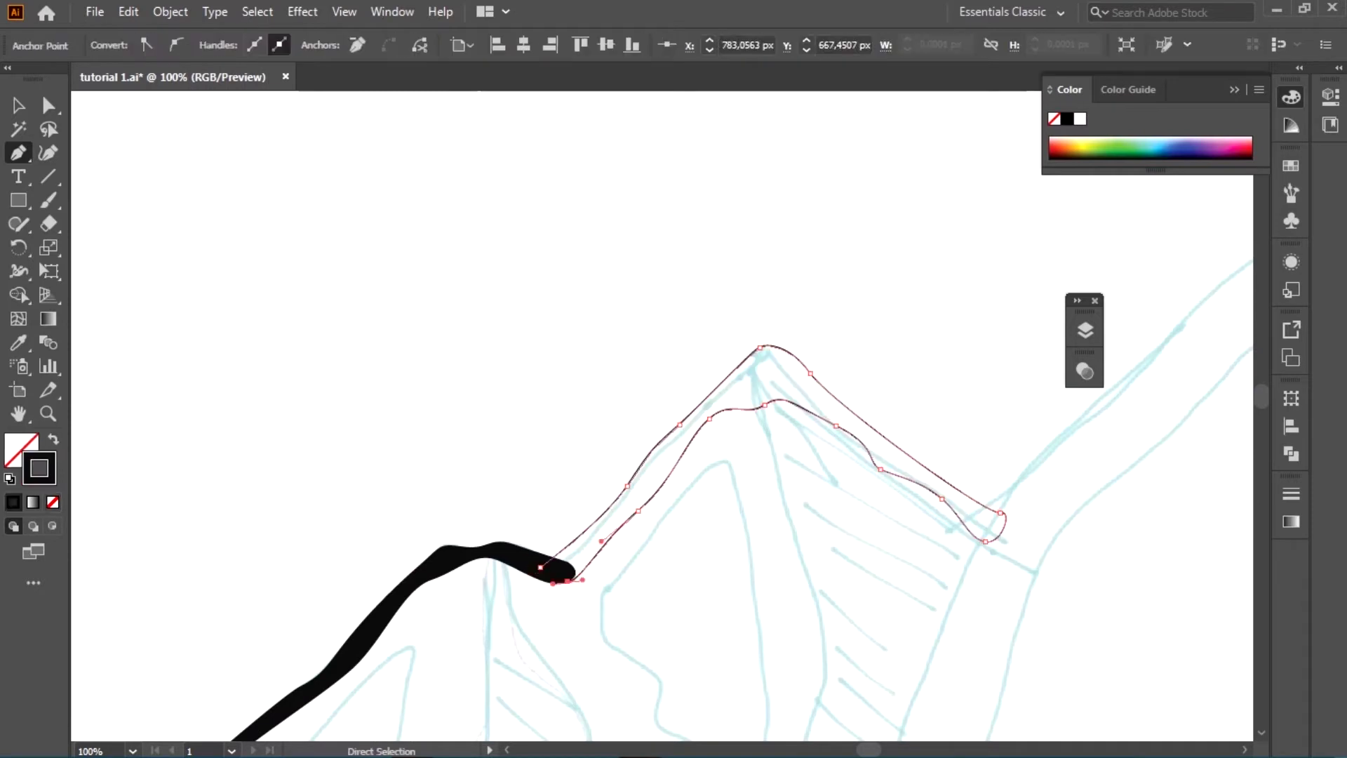
{"action": "mouse_move", "coordinate": [793, 405]}
{"action": "left_mouse_down"}
{"action": "mouse_move", "coordinate": [887, 429]}
{"action": "mouse_move", "coordinate": [628, 375]}
{"action": "left_mouse_up"}
{"action": "scroll", "coordinate": [852, 431], "scroll_direction": "up", "scroll_amount": 2, "text": "alt"}
{"action": "left_click_drag", "start_coordinate": [558, 411], "coordinate": [575, 392]}
{"action": "left_click_drag", "start_coordinate": [468, 517], "coordinate": [491, 475]}
- Extend the path to the lower-left slope, close it, and make the ridgeline solid black
{"action": "left_click", "coordinate": [440, 567]}
{"action": "left_click_drag", "start_coordinate": [417, 593], "coordinate": [411, 568]}
{"action": "left_click_drag", "start_coordinate": [358, 621], "coordinate": [286, 716]}
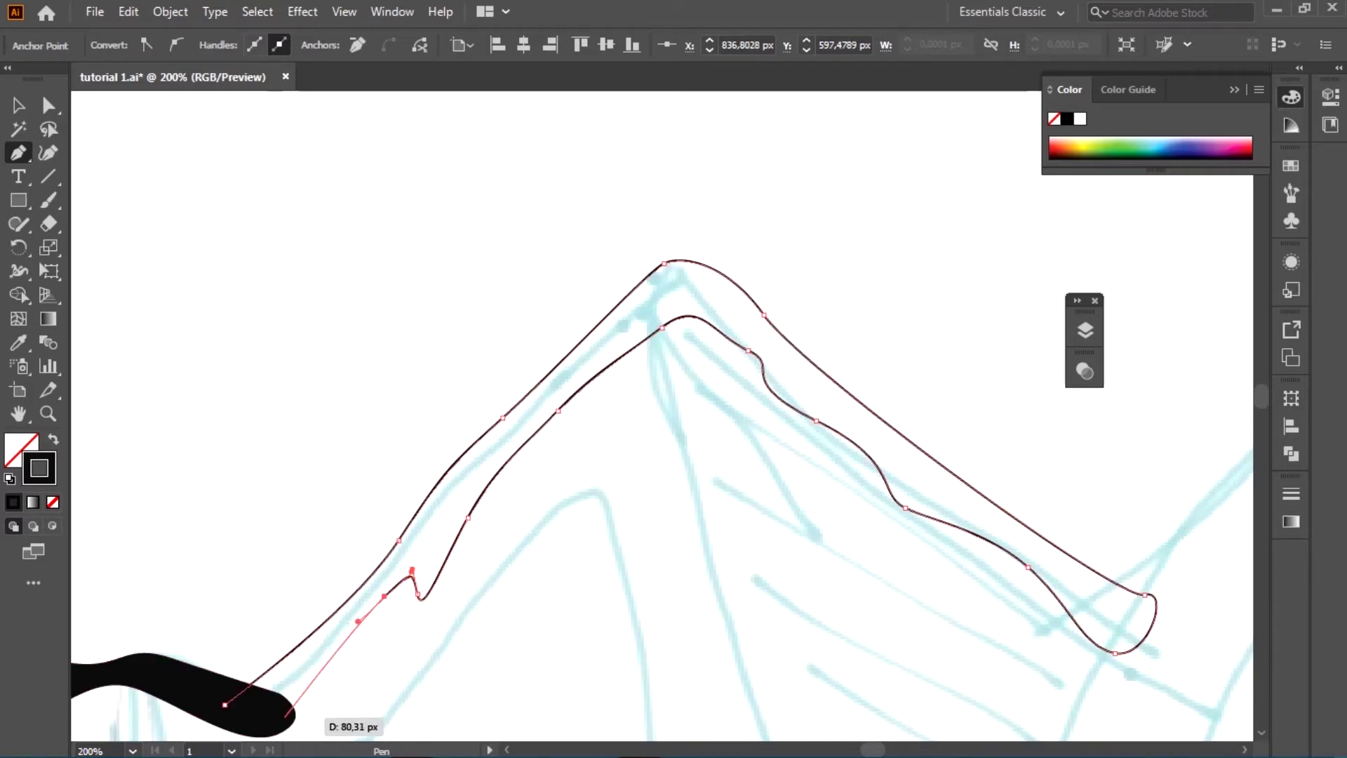
{"action": "left_click", "coordinate": [292, 725]}
{"action": "left_click", "coordinate": [223, 703]}
{"action": "key", "text": "shift+x"}
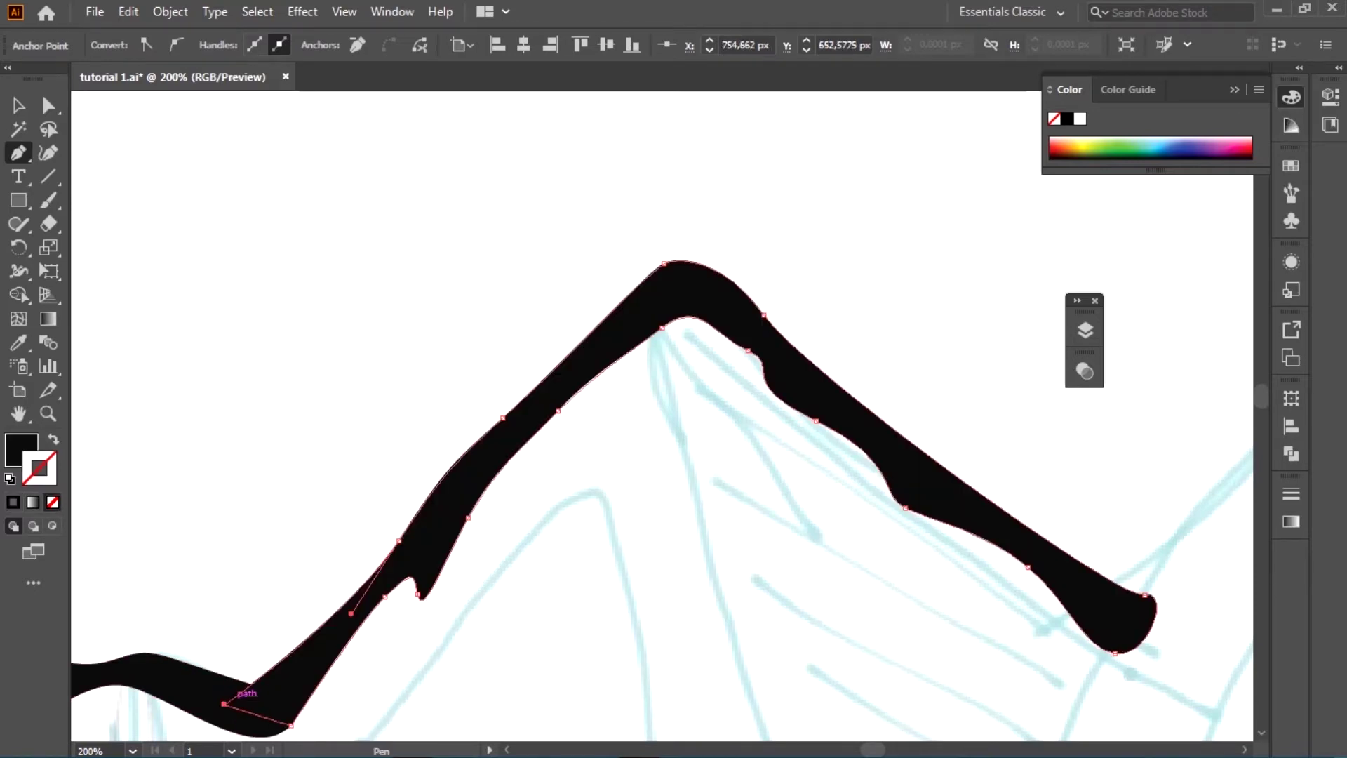
{"action": "key", "text": "ctrl+shift+a"}
{"action": "key", "text": "ctrl+minus"}
{"action": "key", "text": "ctrl+minus"}
{"action": "key", "text": "ctrl+minus"}
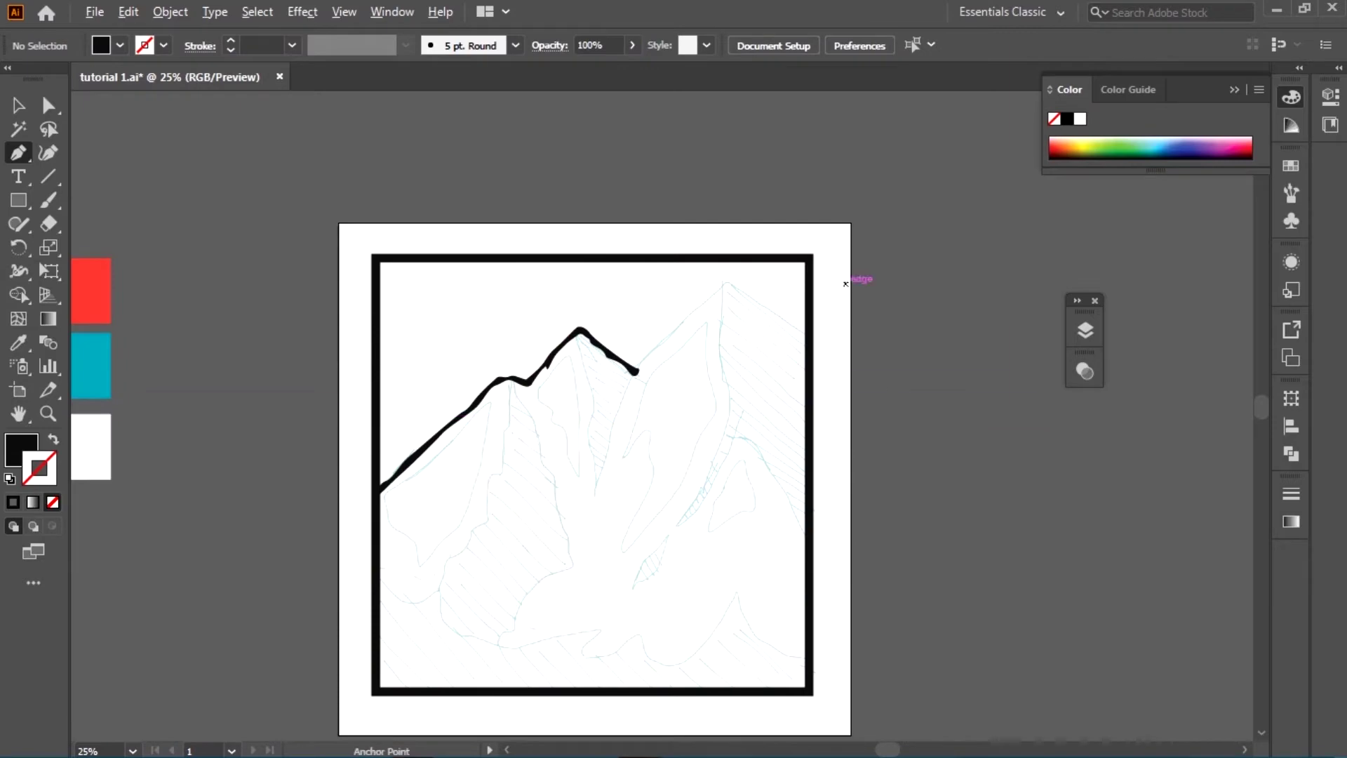
- Start a new pen path from the ridgeline's end up to the right peak and down its slope
{"action": "key", "text": "ctrl+plus"}
{"action": "key", "text": "ctrl+plus"}
{"action": "key", "text": "ctrl+plus"}
{"action": "key", "text": "ctrl+plus"}
{"action": "key", "text": "ctrl+plus"}
{"action": "mouse_move", "coordinate": [149, 698]}
{"action": "left_mouse_down"}
{"action": "mouse_move", "coordinate": [193, 686]}
{"action": "mouse_move", "coordinate": [300, 549]}
{"action": "left_mouse_up"}
{"action": "left_click_drag", "start_coordinate": [526, 350], "coordinate": [559, 313]}
{"action": "key", "text": "ctrl+minus"}
{"action": "key", "text": "ctrl+minus"}
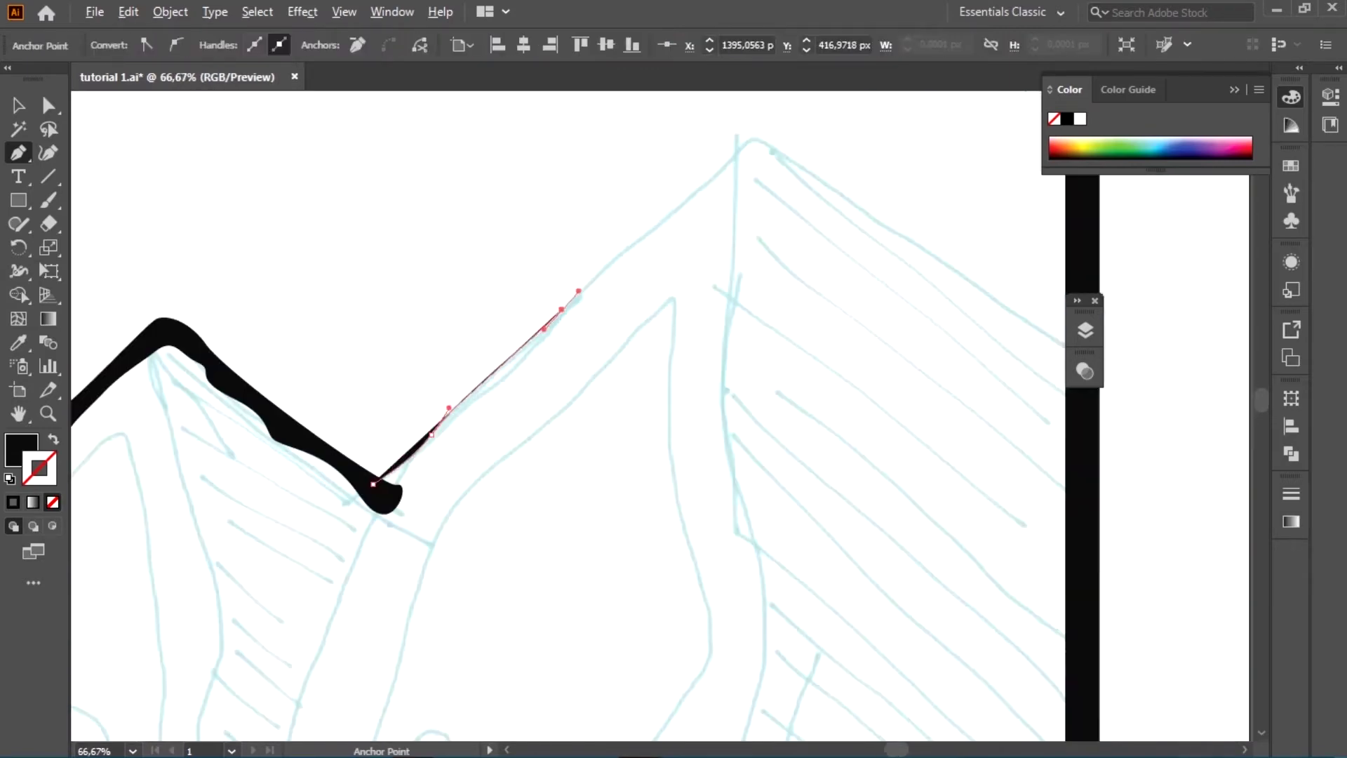
{"action": "key", "text": "ctrl+plus"}
{"action": "mouse_move", "coordinate": [659, 193]}
{"action": "left_mouse_down"}
{"action": "mouse_move", "coordinate": [772, 189]}
{"action": "mouse_move", "coordinate": [1206, 497]}
{"action": "mouse_move", "coordinate": [1042, 532]}
{"action": "mouse_move", "coordinate": [1036, 551]}
{"action": "left_mouse_up"}
{"action": "key", "text": "ctrl+minus"}
{"action": "key", "text": "ctrl+minus"}
{"action": "key", "text": "ctrl+plus"}
{"action": "scroll", "coordinate": [1042, 526], "scroll_direction": "down", "scroll_amount": 3}
- Pen-trace the right peak's shadow edge with curved anchors down toward the frame edge
{"action": "scroll", "coordinate": [1040, 536], "scroll_direction": "down", "scroll_amount": 5}
{"action": "scroll", "coordinate": [1037, 547], "scroll_direction": "down", "scroll_amount": 3}
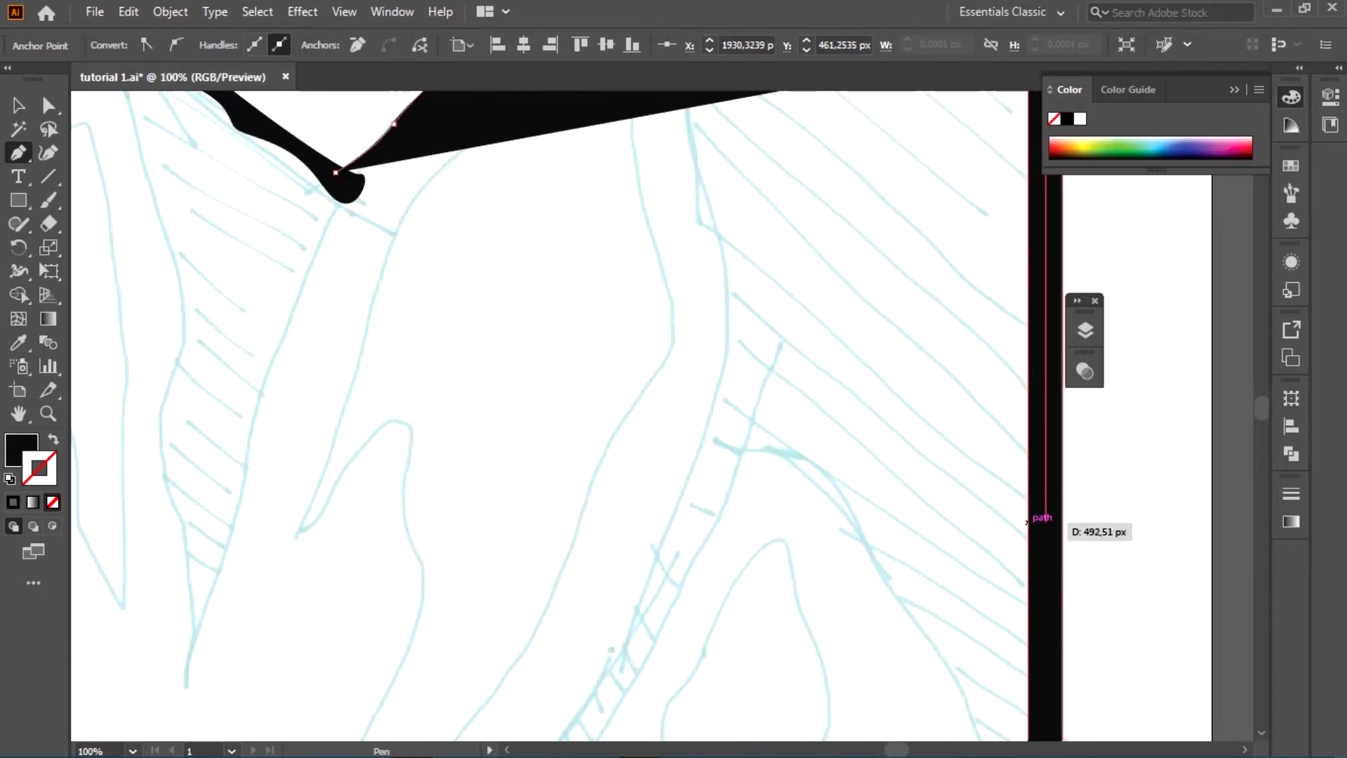
{"action": "key", "text": "ctrl+minus"}
{"action": "key", "text": "ctrl+plus"}
{"action": "key", "text": "ctrl+plus"}
{"action": "left_click_drag", "start_coordinate": [1037, 551], "coordinate": [1036, 614]}
{"action": "mouse_move", "coordinate": [942, 416]}
{"action": "left_mouse_down"}
{"action": "mouse_move", "coordinate": [926, 382]}
{"action": "mouse_move", "coordinate": [872, 392]}
{"action": "left_mouse_up"}
{"action": "mouse_move", "coordinate": [853, 335]}
{"action": "left_mouse_down"}
{"action": "mouse_move", "coordinate": [835, 247]}
{"action": "mouse_move", "coordinate": [790, 171]}
{"action": "left_mouse_up"}
{"action": "scroll", "coordinate": [791, 172], "scroll_direction": "up", "scroll_amount": 5}
{"action": "left_click_drag", "start_coordinate": [826, 440], "coordinate": [791, 388]}
{"action": "left_click_drag", "start_coordinate": [690, 227], "coordinate": [590, 244]}
{"action": "left_click_drag", "start_coordinate": [558, 295], "coordinate": [590, 355]}
{"action": "left_click_drag", "start_coordinate": [489, 436], "coordinate": [477, 495]}
{"action": "scroll", "coordinate": [481, 487], "scroll_direction": "down", "scroll_amount": 4}
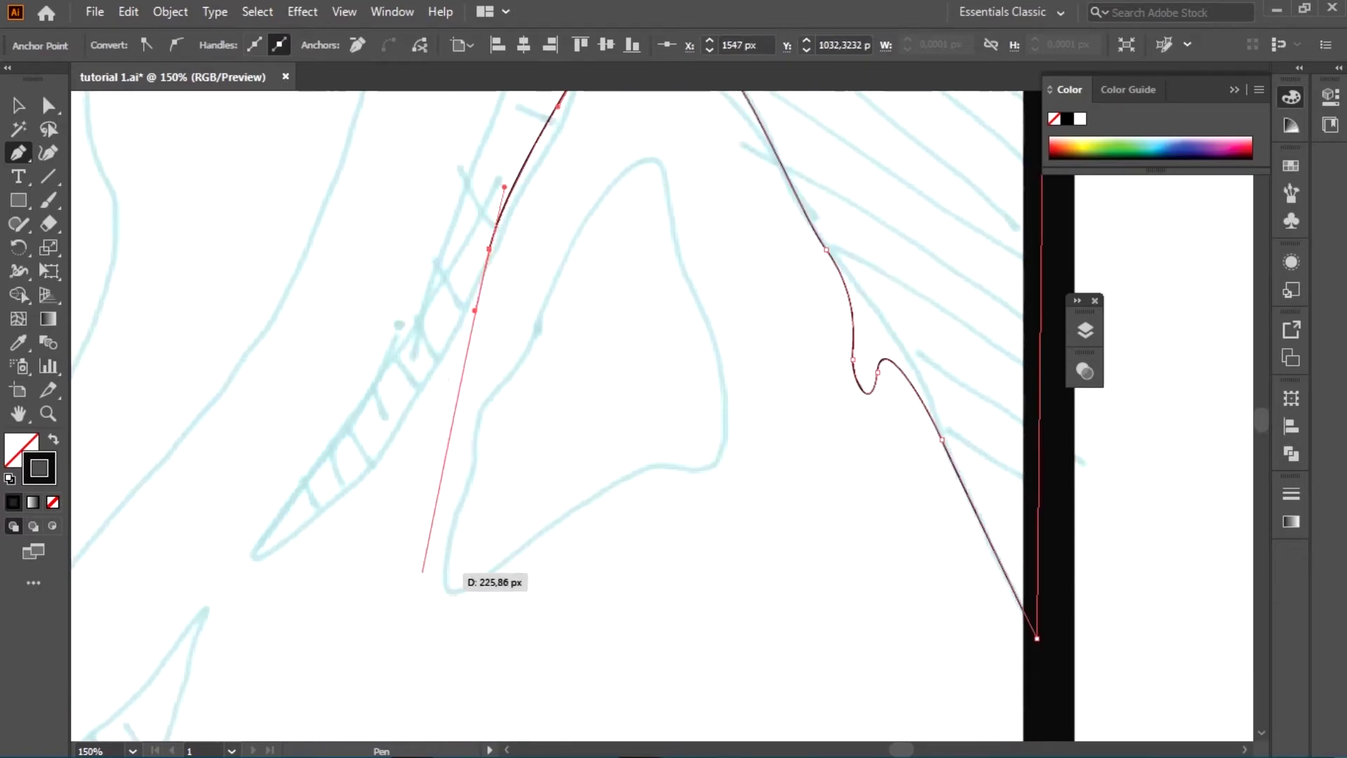
- Bring the shadow outline back up the centre line and close it at its start anchor
{"action": "left_click_drag", "start_coordinate": [253, 559], "coordinate": [119, 601]}
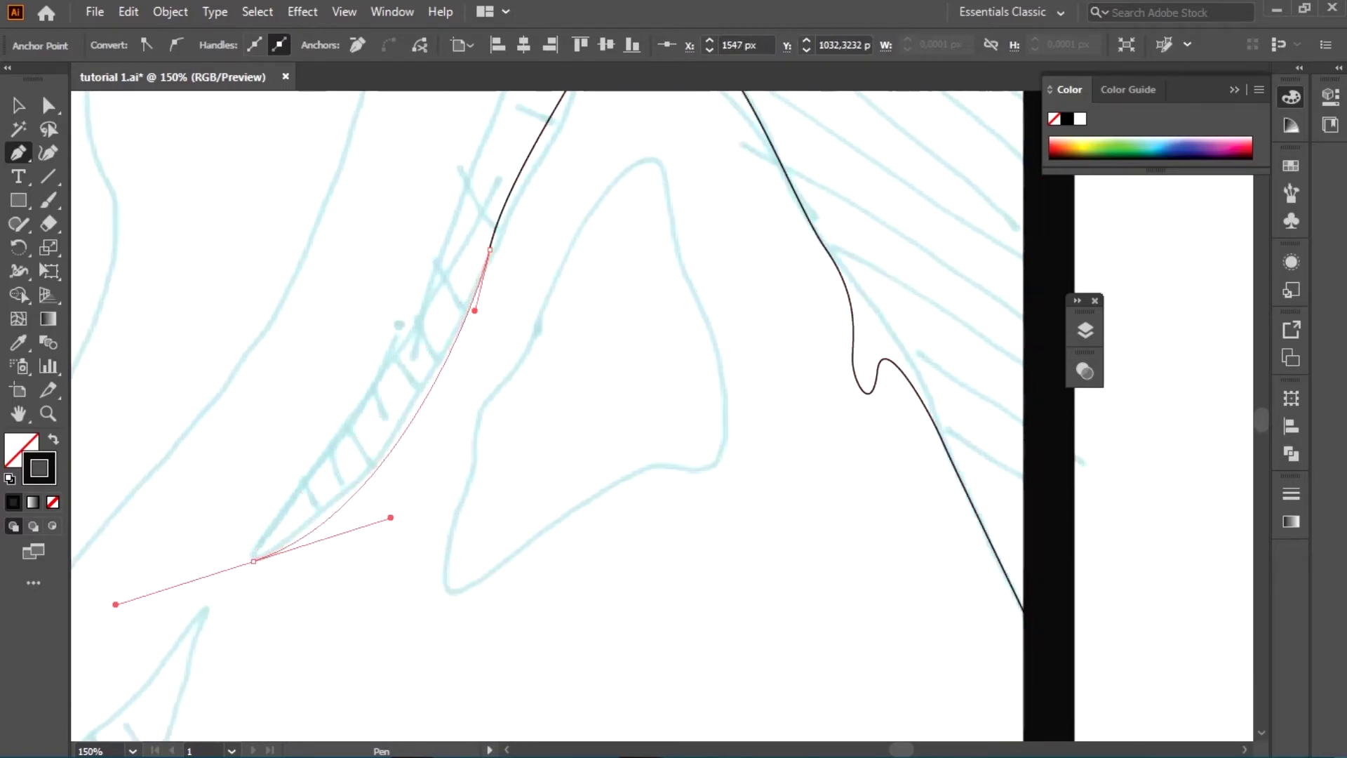
{"action": "mouse_move", "coordinate": [252, 559]}
{"action": "left_mouse_down"}
{"action": "mouse_move", "coordinate": [383, 362]}
{"action": "mouse_move", "coordinate": [517, 292]}
{"action": "mouse_move", "coordinate": [508, 449]}
{"action": "left_mouse_up"}
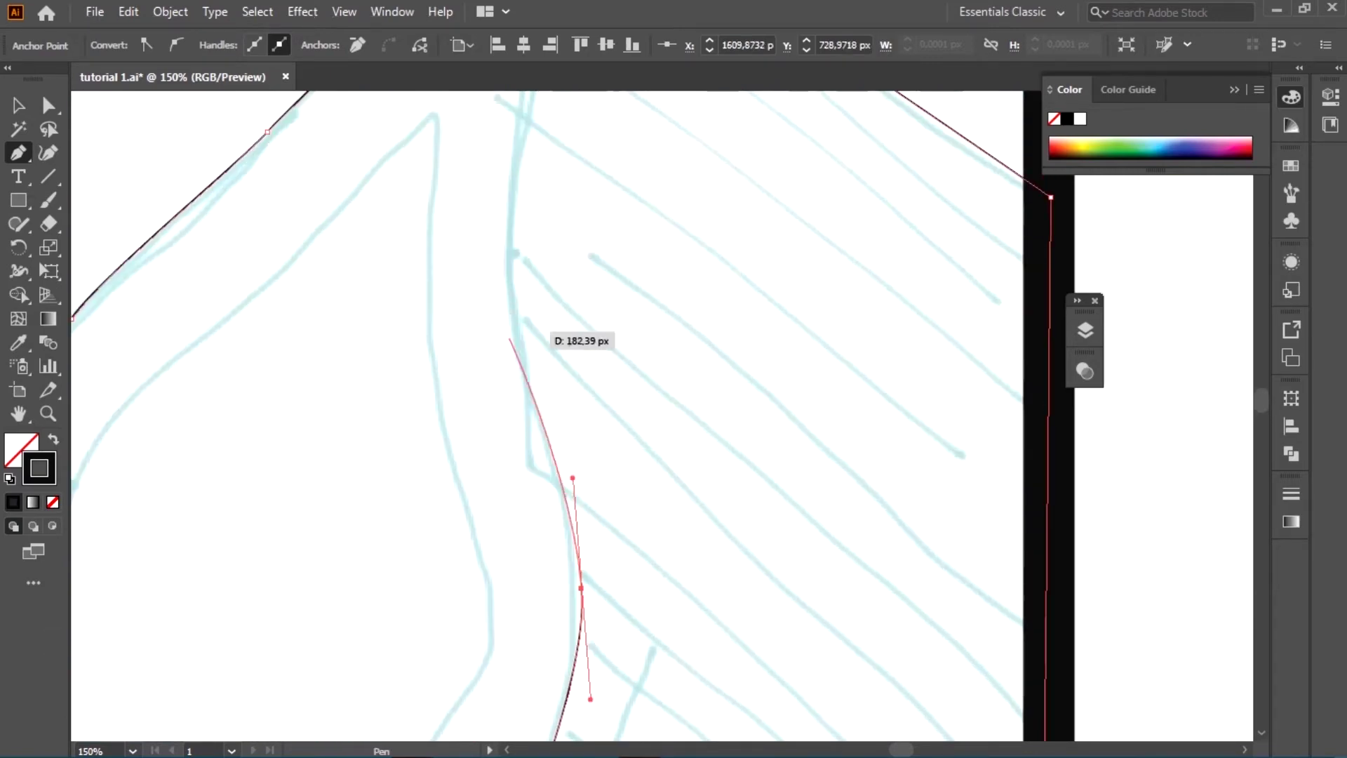
{"action": "left_click_drag", "start_coordinate": [529, 259], "coordinate": [526, 213]}
{"action": "scroll", "coordinate": [559, 292], "scroll_direction": "up", "scroll_amount": 5}
{"action": "mouse_move", "coordinate": [509, 293]}
{"action": "left_mouse_down"}
{"action": "mouse_move", "coordinate": [543, 268]}
{"action": "mouse_move", "coordinate": [477, 309]}
{"action": "mouse_move", "coordinate": [247, 526]}
{"action": "left_mouse_up"}
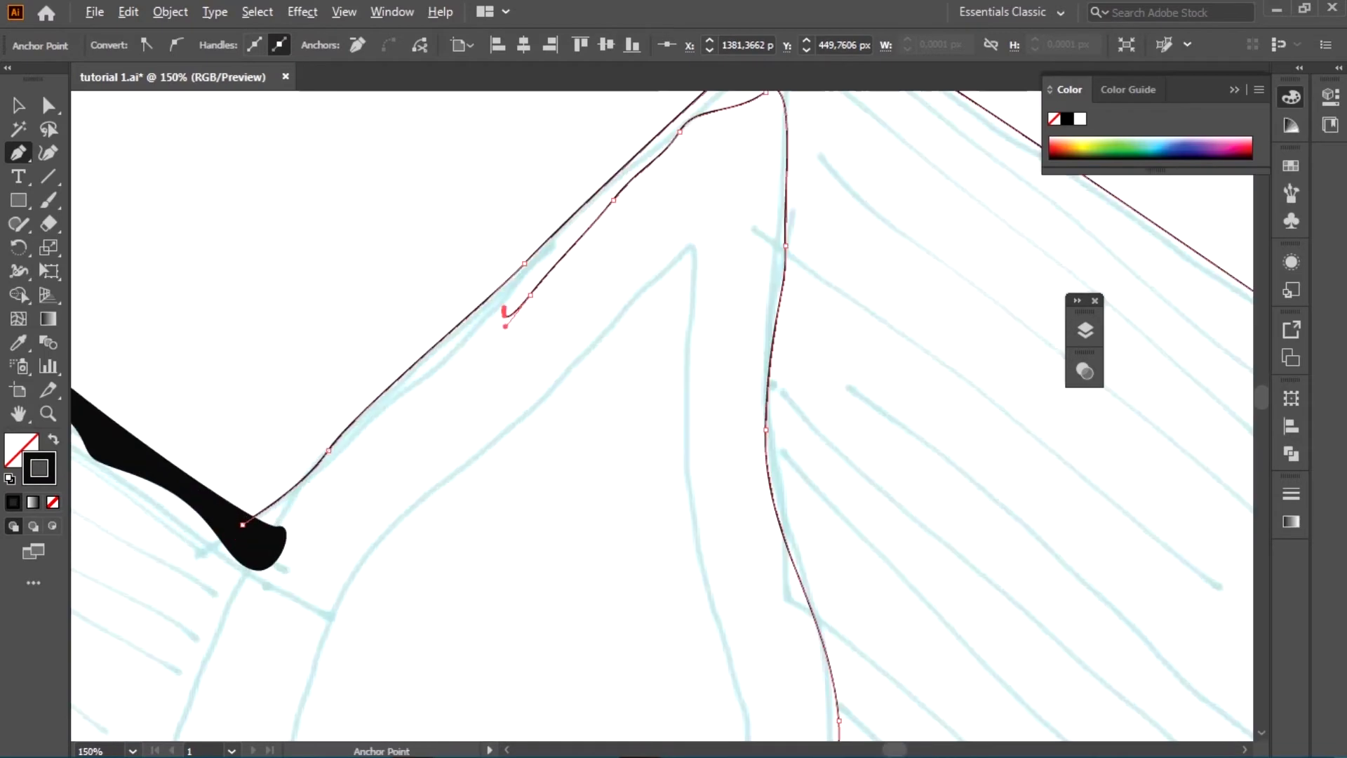
{"action": "scroll", "coordinate": [505, 317], "scroll_direction": "up", "scroll_amount": 2}
{"action": "left_click_drag", "start_coordinate": [343, 523], "coordinate": [285, 558]}
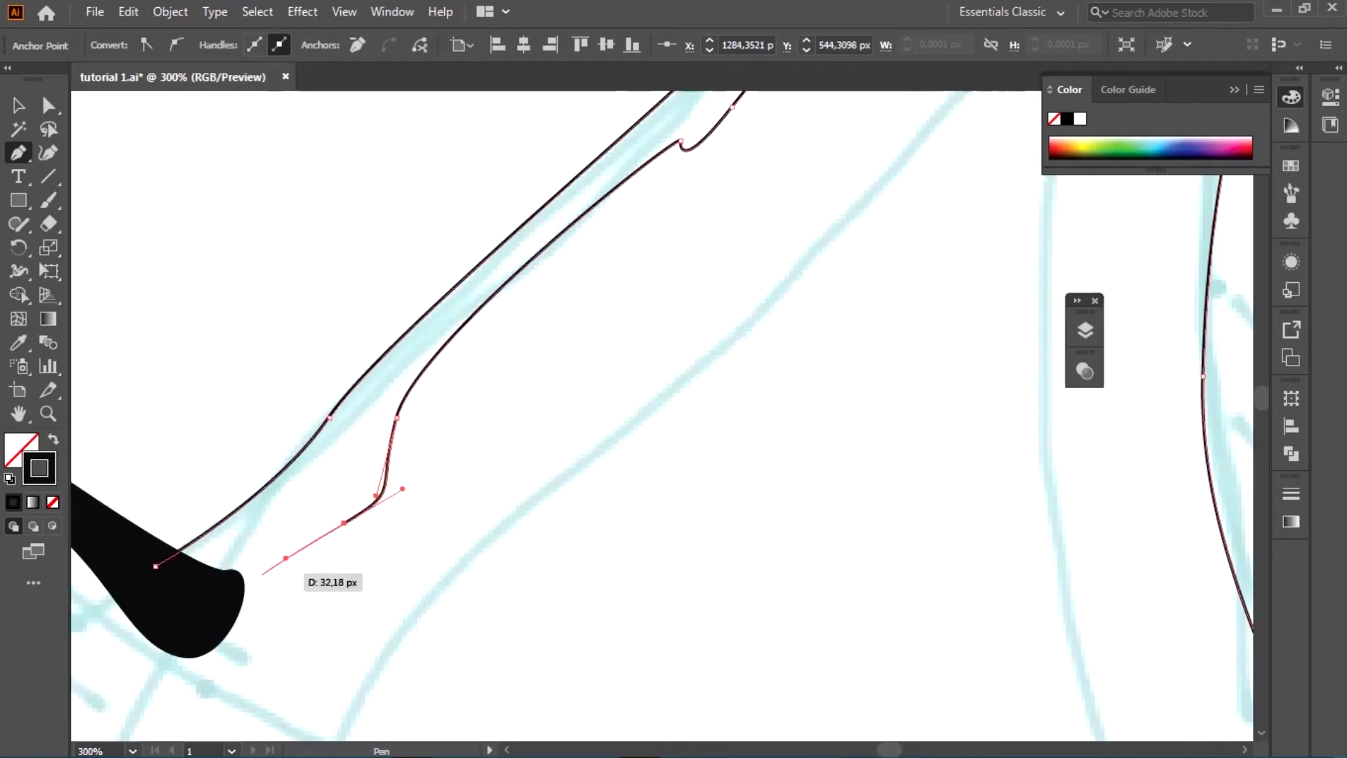
{"action": "left_click_drag", "start_coordinate": [215, 644], "coordinate": [155, 614]}
{"action": "left_click", "coordinate": [155, 565]}
{"action": "key", "text": "ctrl+shift+a"}
{"action": "key", "text": "ctrl+minus"}
{"action": "key", "text": "ctrl+minus"}
{"action": "key", "text": "ctrl+minus"}
{"action": "key", "text": "ctrl+minus"}
{"action": "key", "text": "ctrl+minus"}
{"action": "key", "text": "ctrl+minus"}
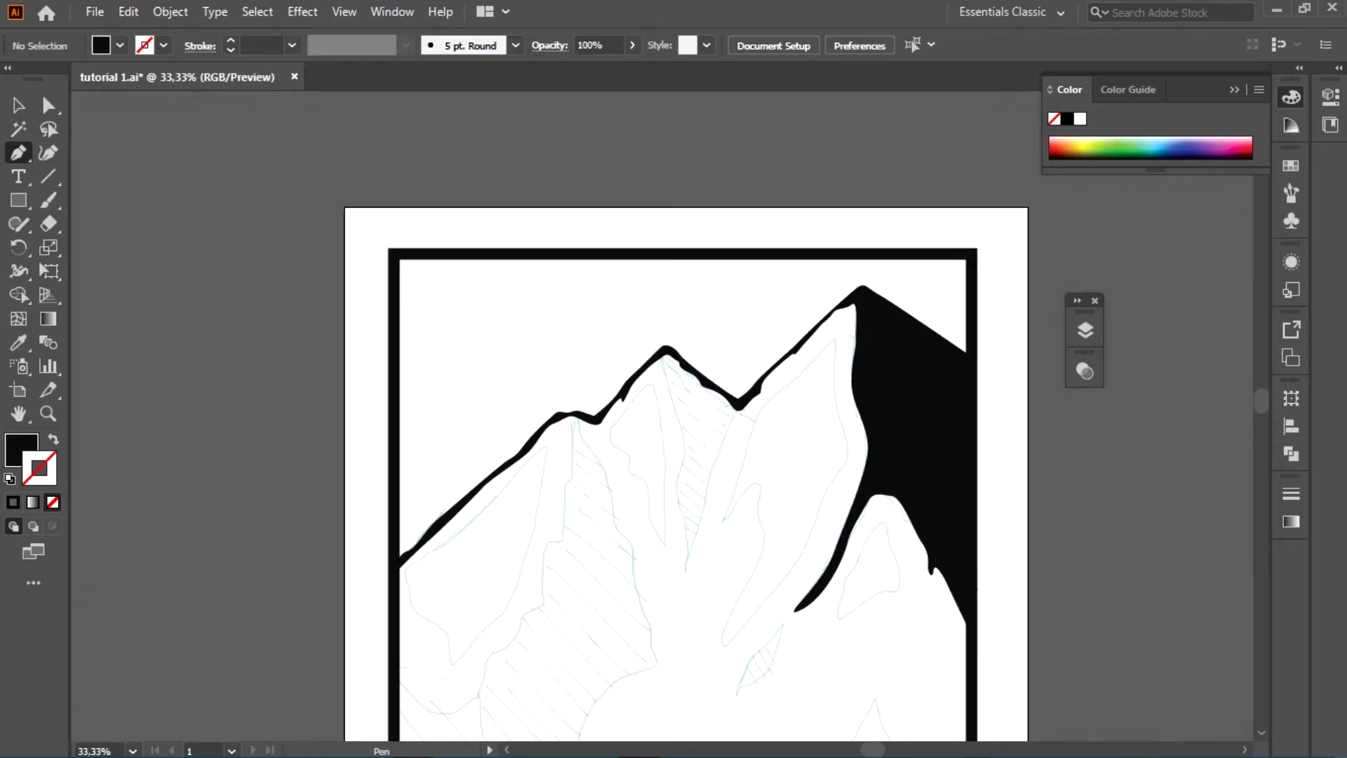
- Pen-trace a first attempt at the small leaf-shaped shadow below the right peak
{"action": "scroll", "coordinate": [916, 533], "scroll_direction": "up", "scroll_amount": 2}
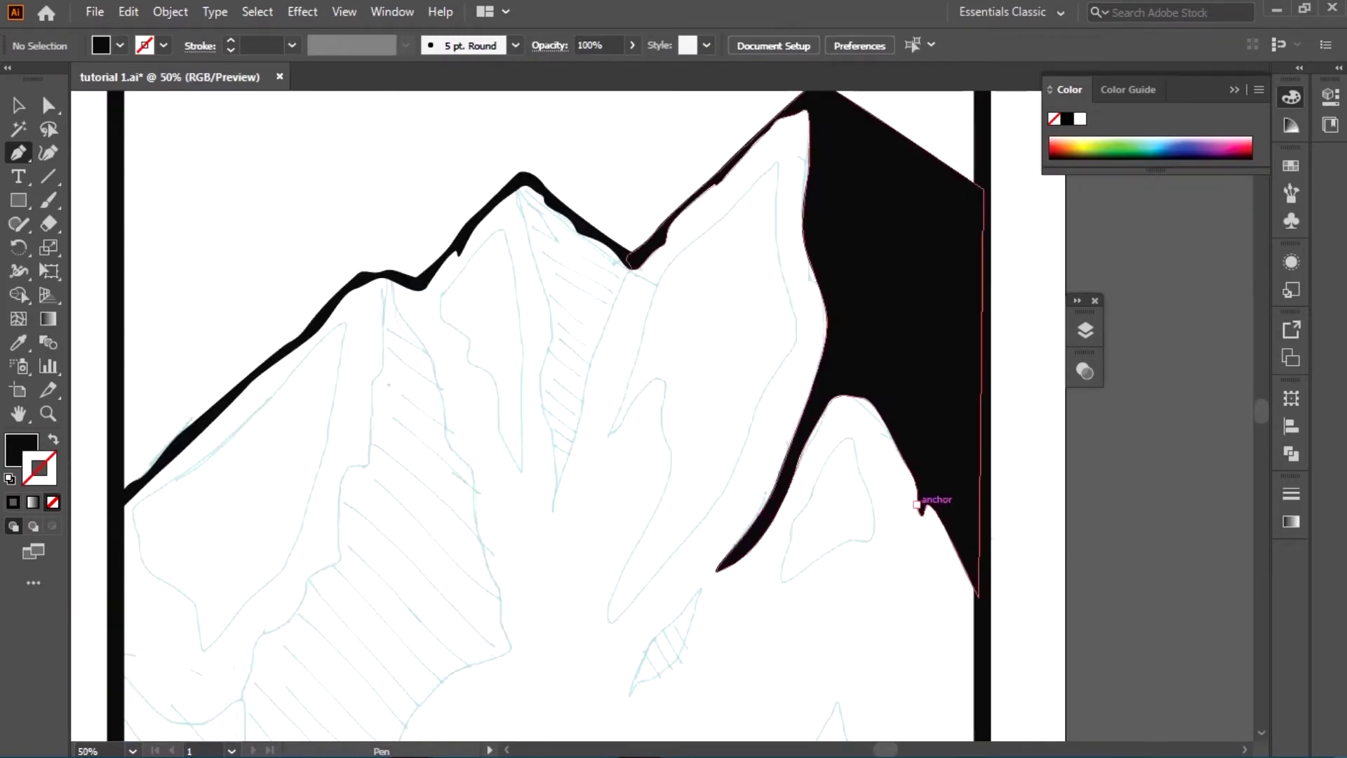
{"action": "scroll", "coordinate": [917, 496], "scroll_direction": "down", "scroll_amount": 3}
{"action": "scroll", "coordinate": [669, 496], "scroll_direction": "up", "scroll_amount": 4}
{"action": "left_click", "coordinate": [800, 383]}
{"action": "left_click_drag", "start_coordinate": [707, 505], "coordinate": [645, 541]}
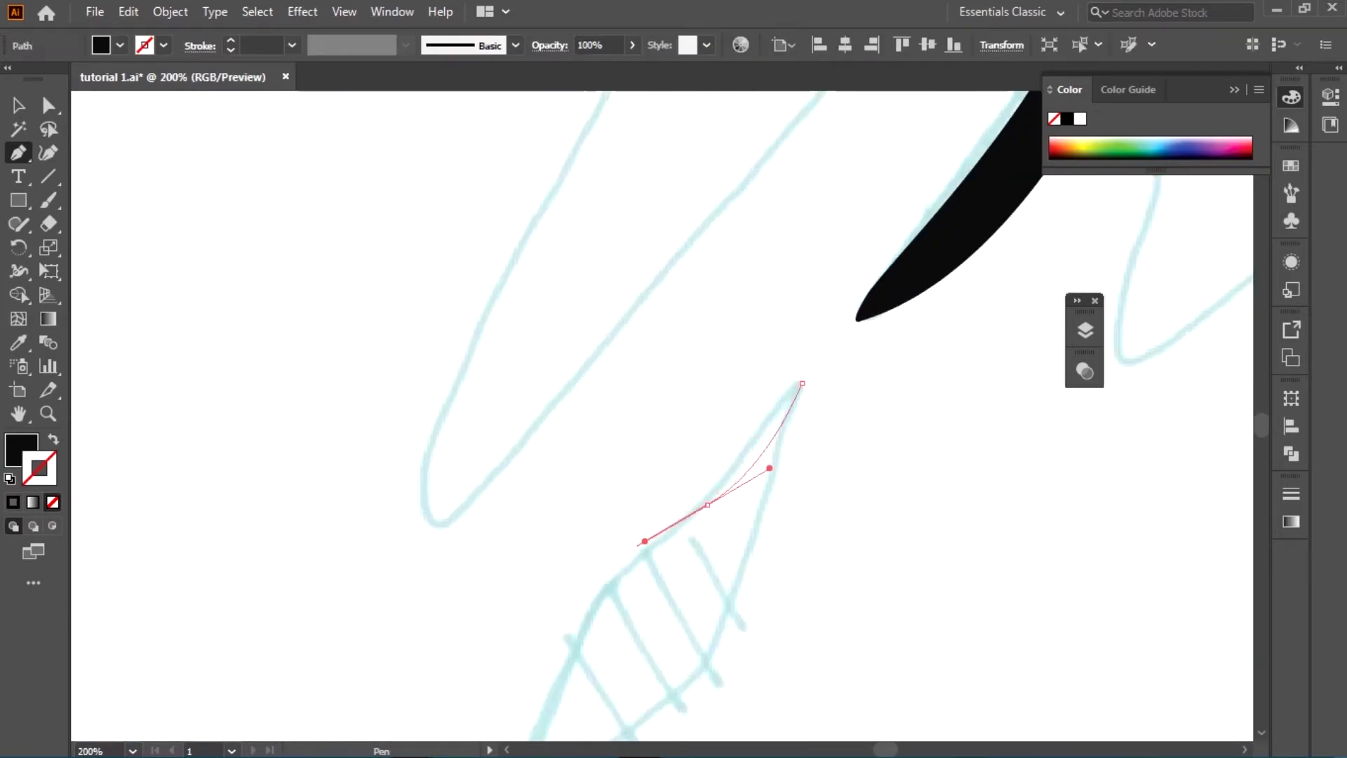
{"action": "scroll", "coordinate": [645, 541], "scroll_direction": "down", "scroll_amount": 2}
{"action": "left_click_drag", "start_coordinate": [552, 545], "coordinate": [520, 634]}
{"action": "left_click", "coordinate": [509, 679]}
{"action": "left_click_drag", "start_coordinate": [582, 604], "coordinate": [628, 598]}
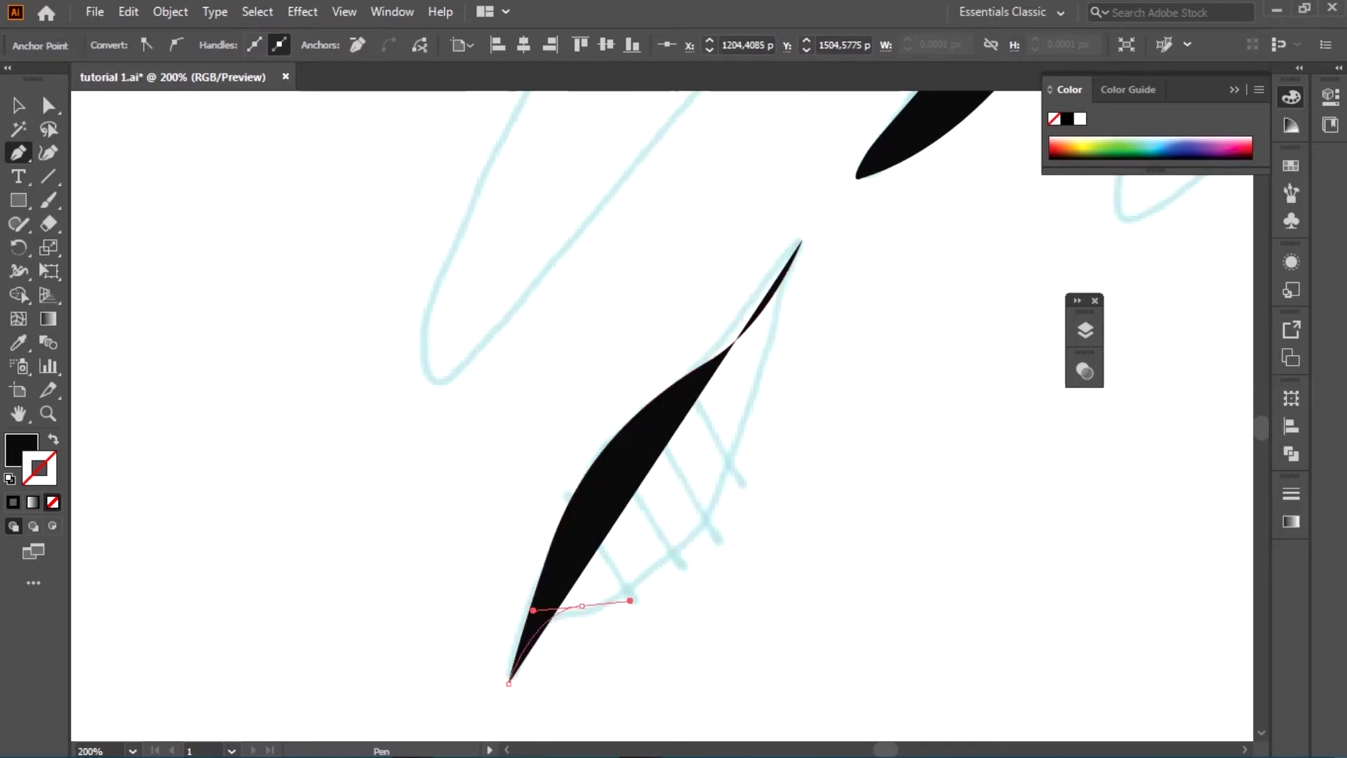
{"action": "left_click_drag", "start_coordinate": [721, 504], "coordinate": [752, 405]}
{"action": "mouse_move", "coordinate": [790, 300]}
{"action": "left_mouse_down"}
{"action": "mouse_move", "coordinate": [817, 258]}
{"action": "mouse_move", "coordinate": [812, 219]}
{"action": "left_mouse_up"}
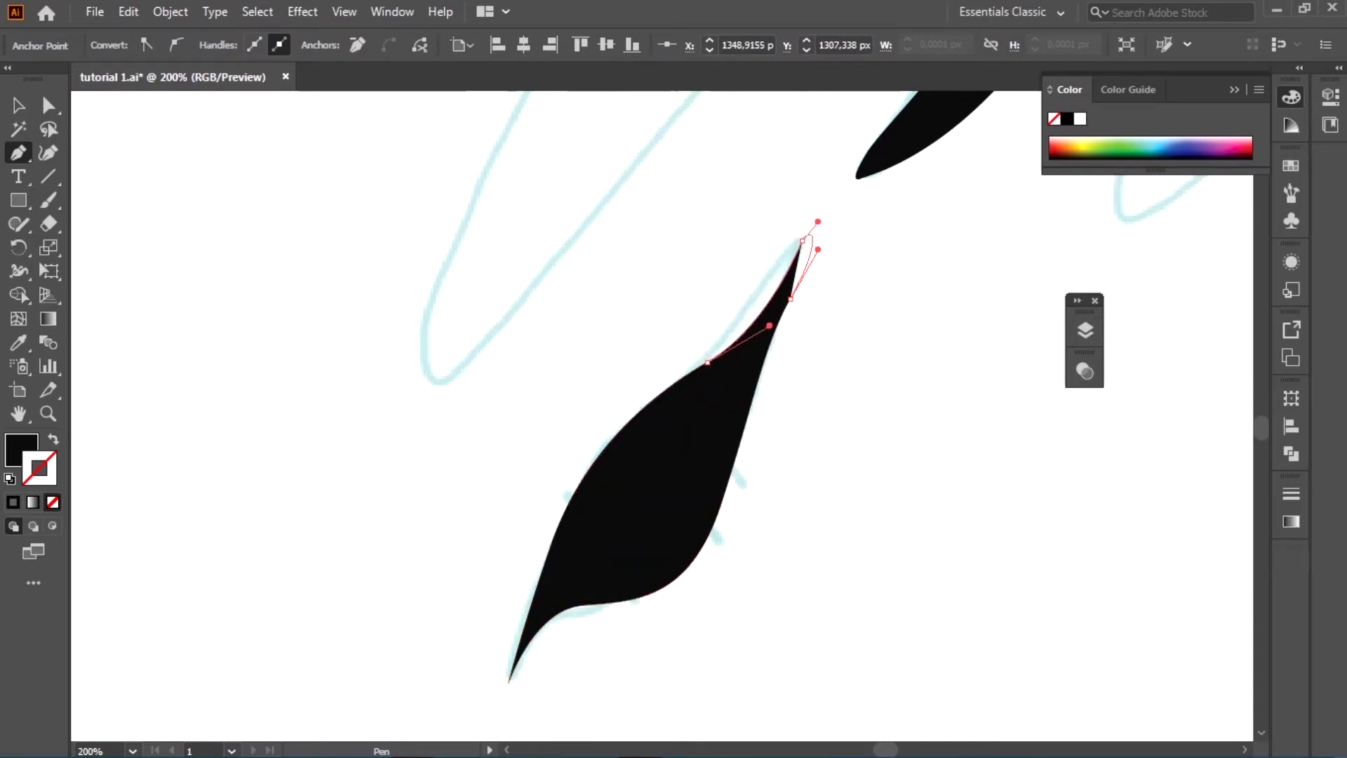
{"action": "key", "text": "ctrl+shift+a"}
- Undo the failed leaf shape and discard a half-drawn retrace
{"action": "scroll", "coordinate": [330, 393], "scroll_direction": "down", "scroll_amount": 4}
{"action": "scroll", "coordinate": [329, 393], "scroll_direction": "up", "scroll_amount": 3}
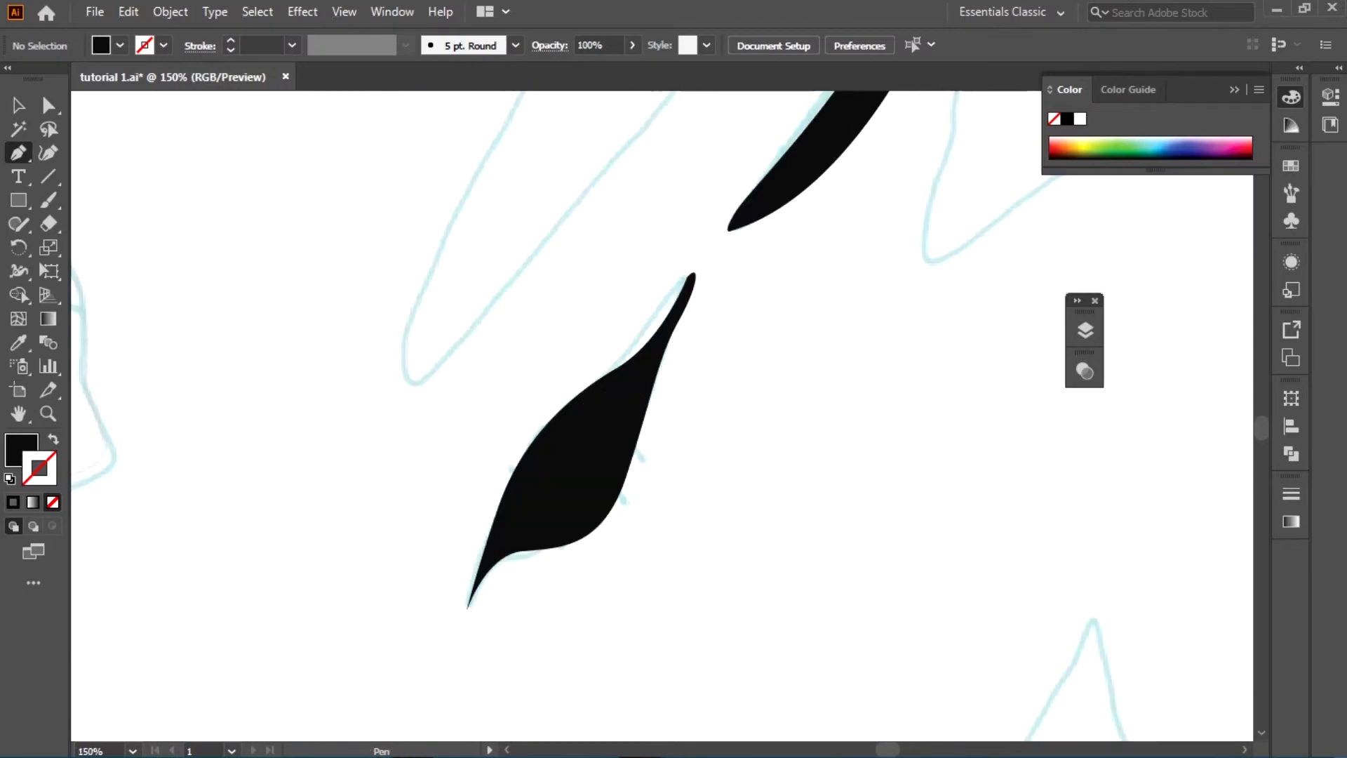
{"action": "key", "text": "ctrl+z"}
{"action": "key", "text": "ctrl+z"}
{"action": "key", "text": "ctrl+z"}
{"action": "key", "text": "ctrl+z"}
{"action": "key", "text": "ctrl+z"}
{"action": "key", "text": "ctrl+z"}
{"action": "key", "text": "ctrl+z"}
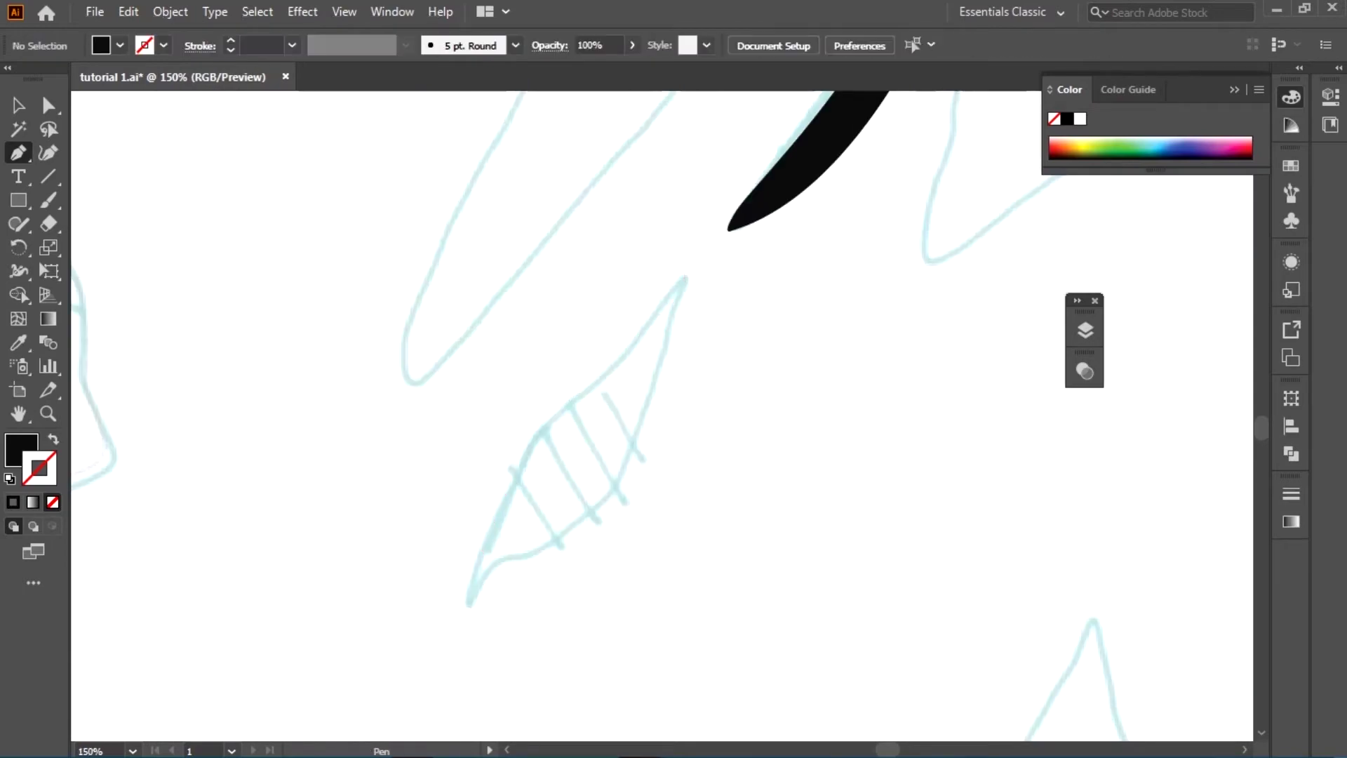
{"action": "scroll", "coordinate": [611, 381], "scroll_direction": "up", "scroll_amount": 2}
{"action": "left_click_drag", "start_coordinate": [620, 334], "coordinate": [563, 406]}
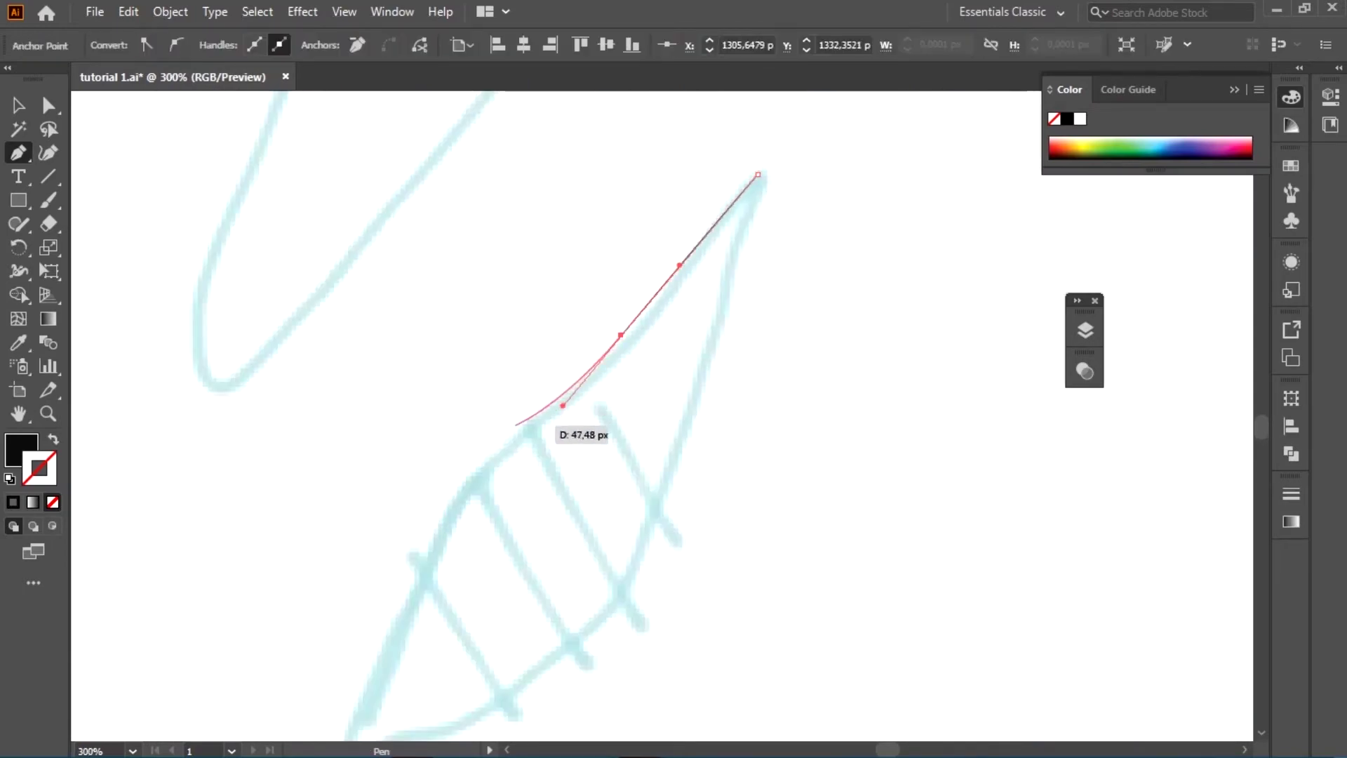
{"action": "key", "text": "ctrl+z"}
- Redraw the leaf shadow from its top tip to its bottom tip and back, then finish it
{"action": "left_click_drag", "start_coordinate": [764, 174], "coordinate": [746, 180]}
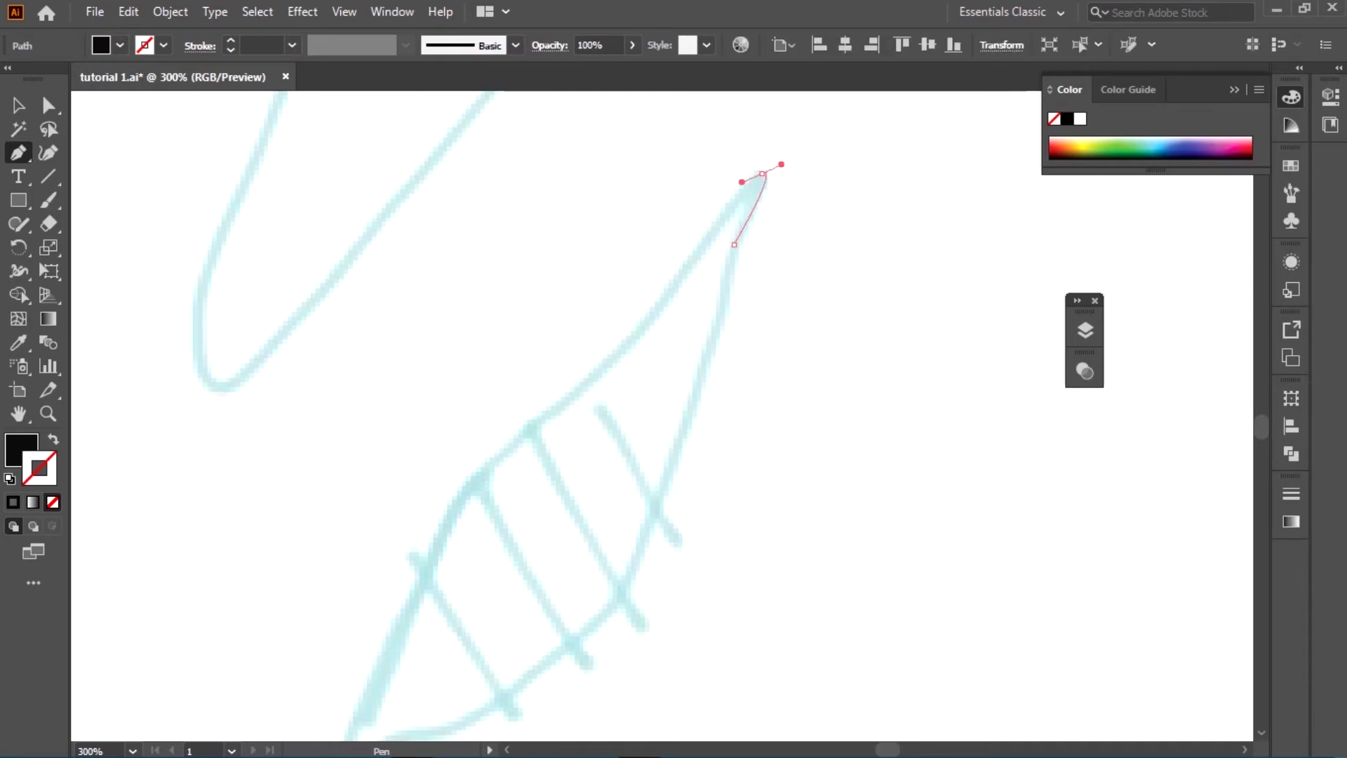
{"action": "left_click_drag", "start_coordinate": [695, 255], "coordinate": [668, 303]}
{"action": "left_click_drag", "start_coordinate": [525, 447], "coordinate": [499, 466]}
{"action": "scroll", "coordinate": [410, 614], "scroll_direction": "down", "scroll_amount": 5}
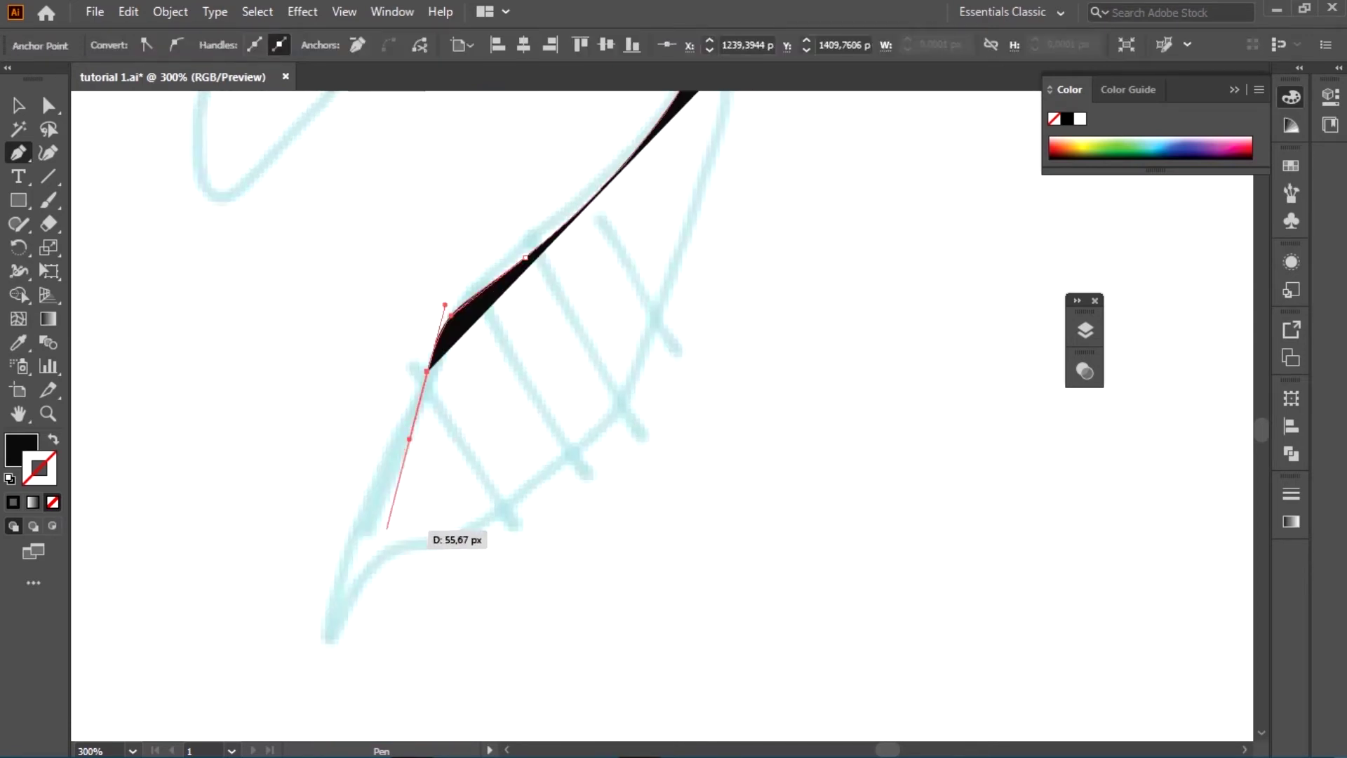
{"action": "left_click_drag", "start_coordinate": [332, 646], "coordinate": [349, 600]}
{"action": "left_click_drag", "start_coordinate": [427, 543], "coordinate": [484, 536]}
{"action": "left_click_drag", "start_coordinate": [653, 377], "coordinate": [678, 290]}
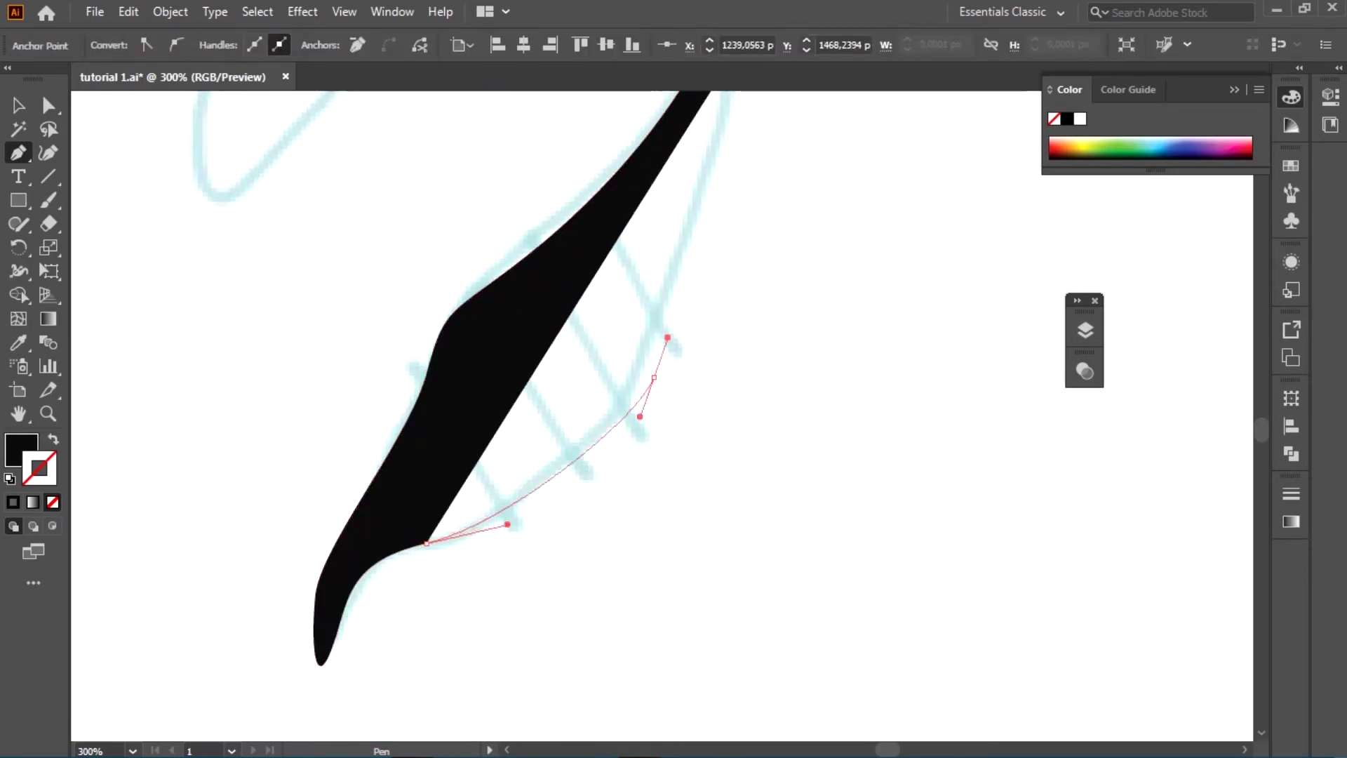
{"action": "scroll", "coordinate": [678, 290], "scroll_direction": "up", "scroll_amount": 4}
{"action": "scroll", "coordinate": [702, 302], "scroll_direction": "up", "scroll_amount": 3}
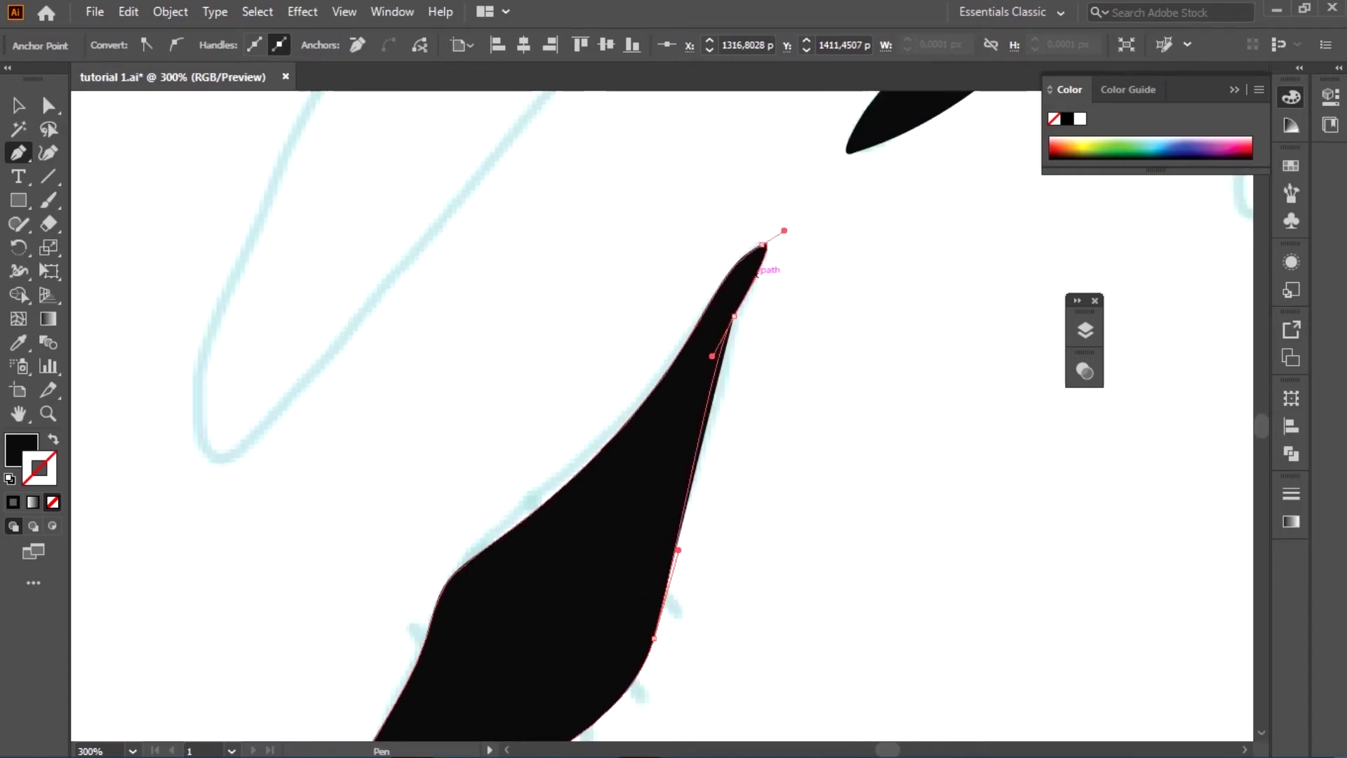
{"action": "key", "text": "Escape"}
{"action": "scroll", "coordinate": [491, 357], "scroll_direction": "down", "scroll_amount": 6}
- Start a black shadow shape below the central valley with curved anchors down its edge
{"action": "scroll", "coordinate": [372, 216], "scroll_direction": "down", "scroll_amount": 1}
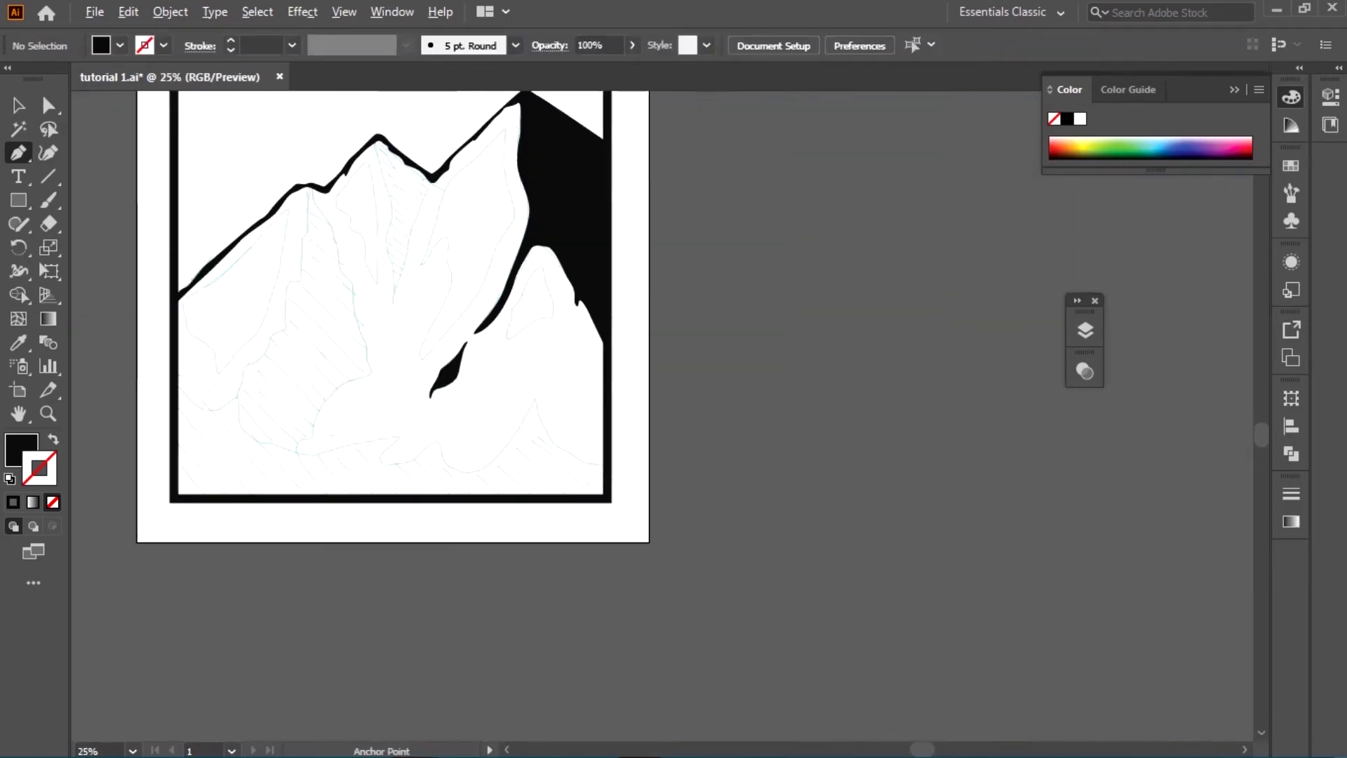
{"action": "scroll", "coordinate": [378, 200], "scroll_direction": "up", "scroll_amount": 4}
{"action": "scroll", "coordinate": [378, 200], "scroll_direction": "up", "scroll_amount": 2}
{"action": "scroll", "coordinate": [379, 200], "scroll_direction": "up", "scroll_amount": 2}
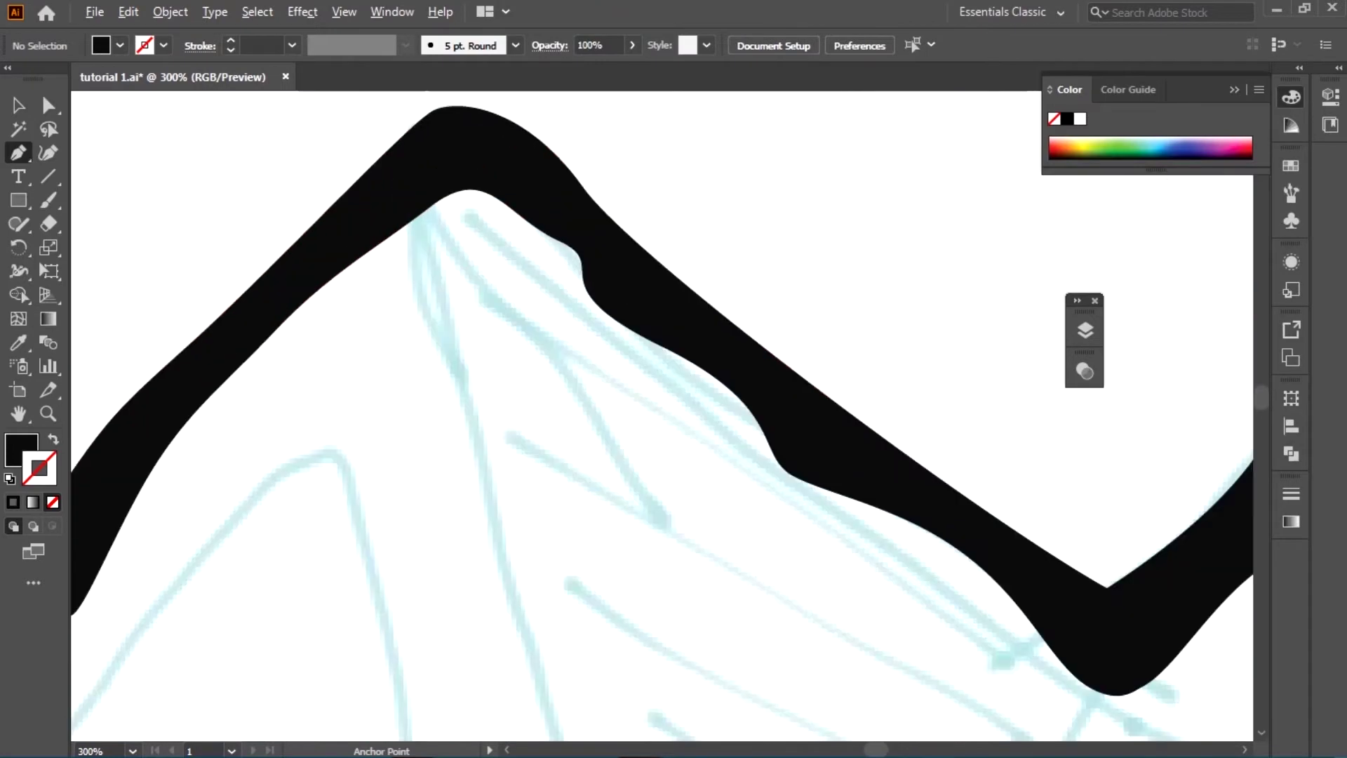
{"action": "left_click", "coordinate": [340, 264]}
{"action": "left_click_drag", "start_coordinate": [412, 210], "coordinate": [472, 451]}
{"action": "scroll", "coordinate": [532, 464], "scroll_direction": "down", "scroll_amount": 6}
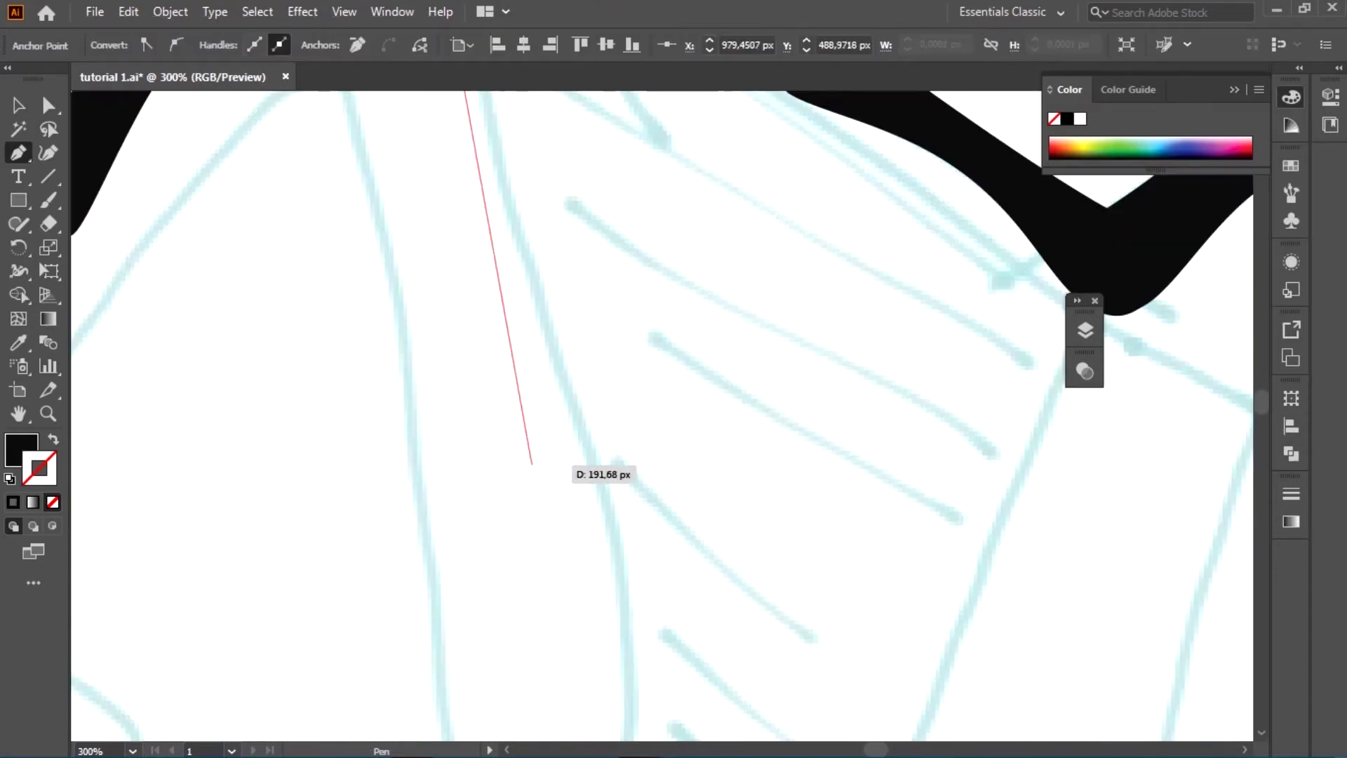
{"action": "left_click_drag", "start_coordinate": [598, 550], "coordinate": [607, 617]}
- Extend the shadow strip down the peak's central crease and widen it with a curved anchor
{"action": "scroll", "coordinate": [614, 554], "scroll_direction": "down", "scroll_amount": 5}
{"action": "scroll", "coordinate": [615, 545], "scroll_direction": "up", "scroll_amount": 3}
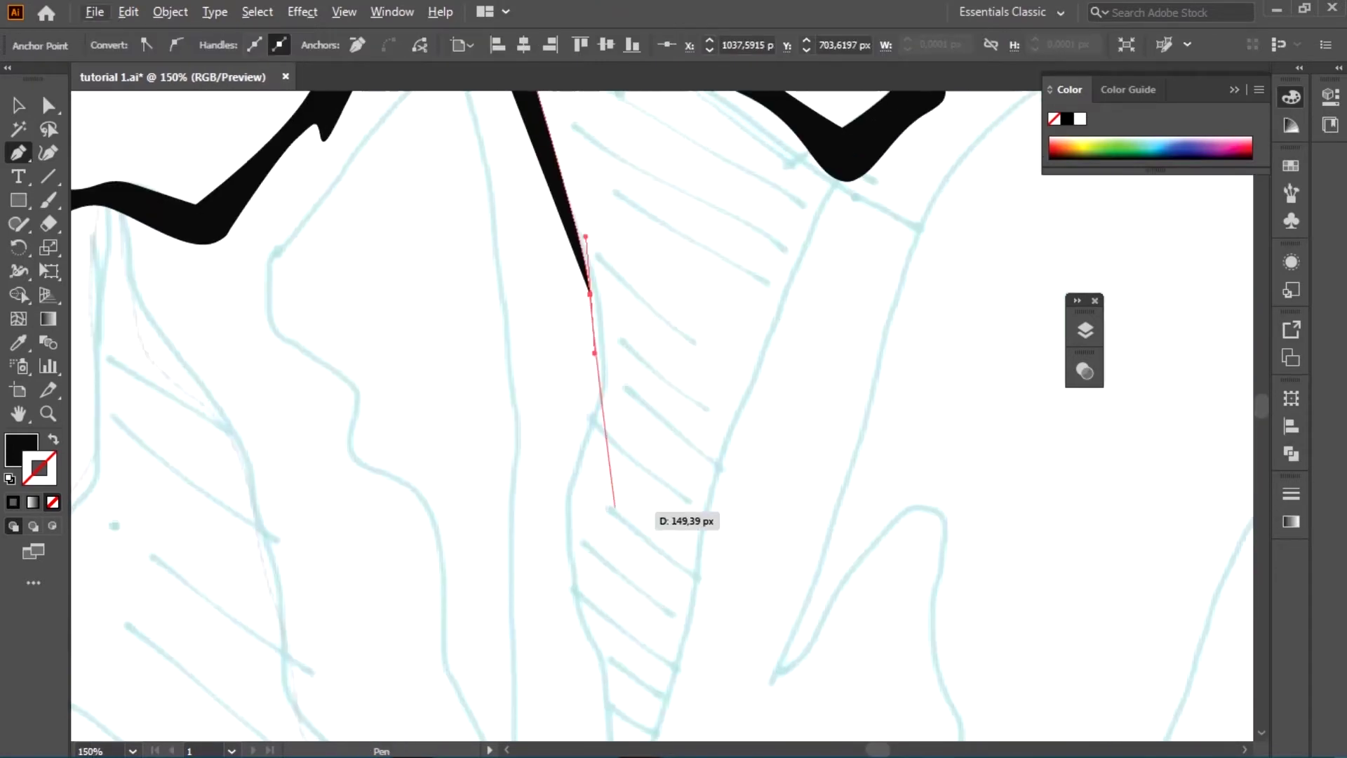
{"action": "mouse_move", "coordinate": [568, 460]}
{"action": "left_mouse_down"}
{"action": "mouse_move", "coordinate": [550, 535]}
{"action": "mouse_move", "coordinate": [615, 671]}
{"action": "left_mouse_up"}
{"action": "scroll", "coordinate": [604, 685], "scroll_direction": "down", "scroll_amount": 2}
{"action": "scroll", "coordinate": [618, 631], "scroll_direction": "down", "scroll_amount": 3}
{"action": "scroll", "coordinate": [615, 627], "scroll_direction": "up", "scroll_amount": 3}
{"action": "mouse_move", "coordinate": [666, 372]}
{"action": "left_mouse_down"}
{"action": "mouse_move", "coordinate": [743, 340]}
{"action": "mouse_move", "coordinate": [780, 201]}
{"action": "left_mouse_up"}
{"action": "scroll", "coordinate": [702, 351], "scroll_direction": "down", "scroll_amount": 2}
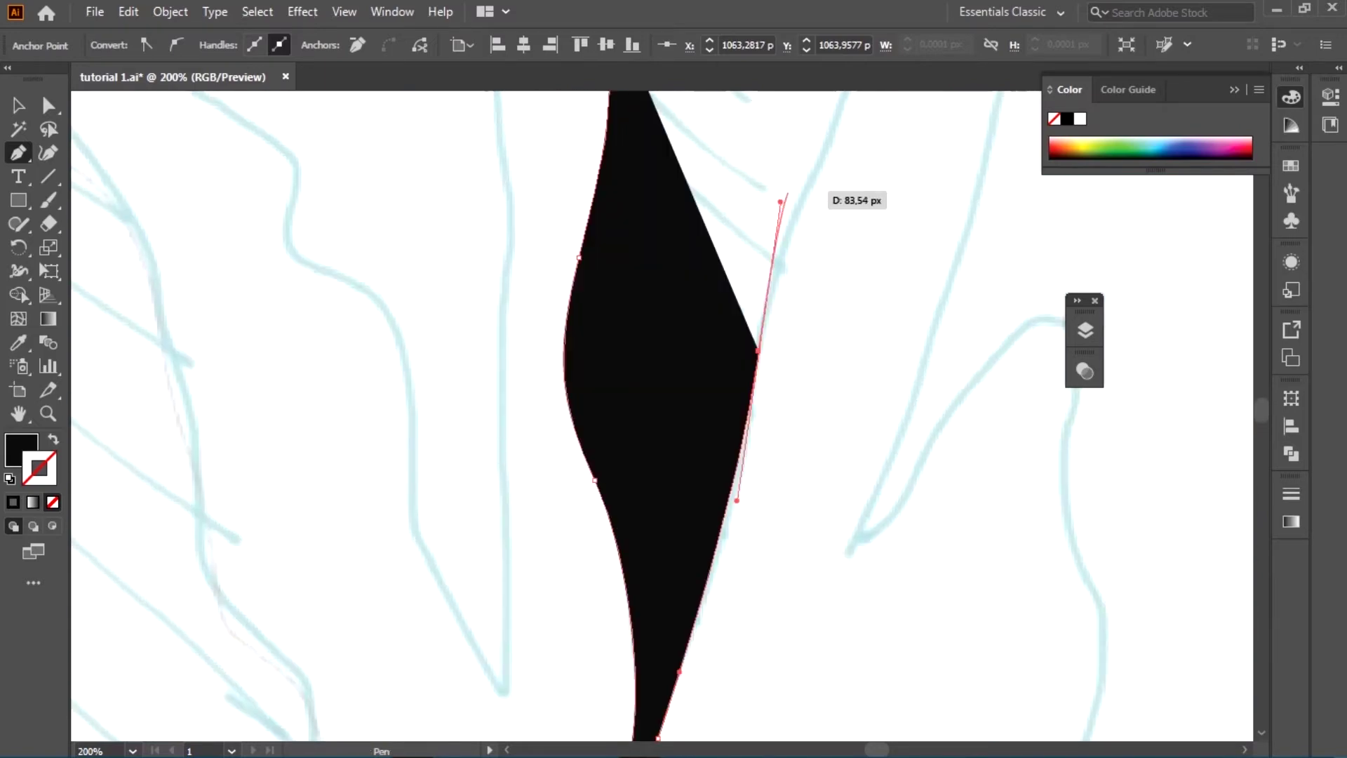
{"action": "scroll", "coordinate": [806, 315], "scroll_direction": "up", "scroll_amount": 5}
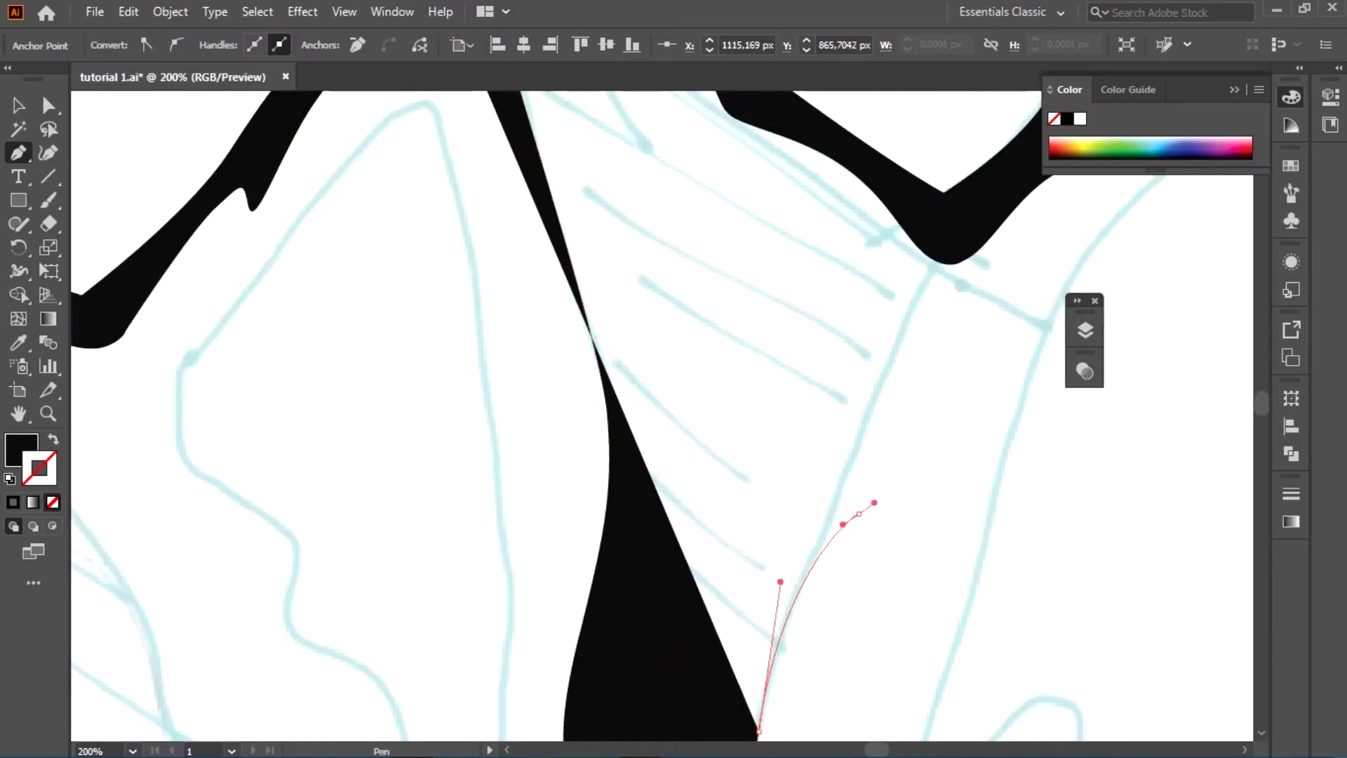
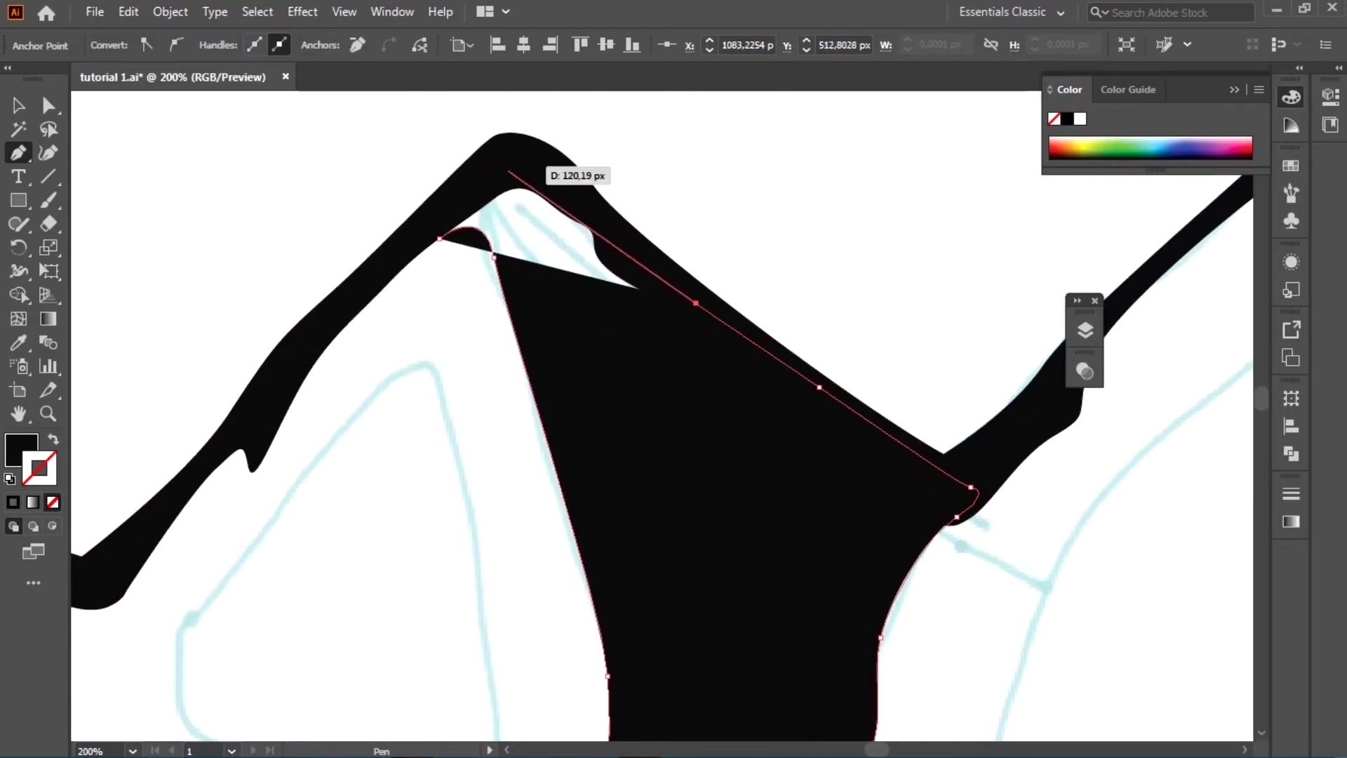
- Close the black shadow path under the peak with a final curved point
{"action": "left_click_drag", "start_coordinate": [528, 159], "coordinate": [430, 226]}
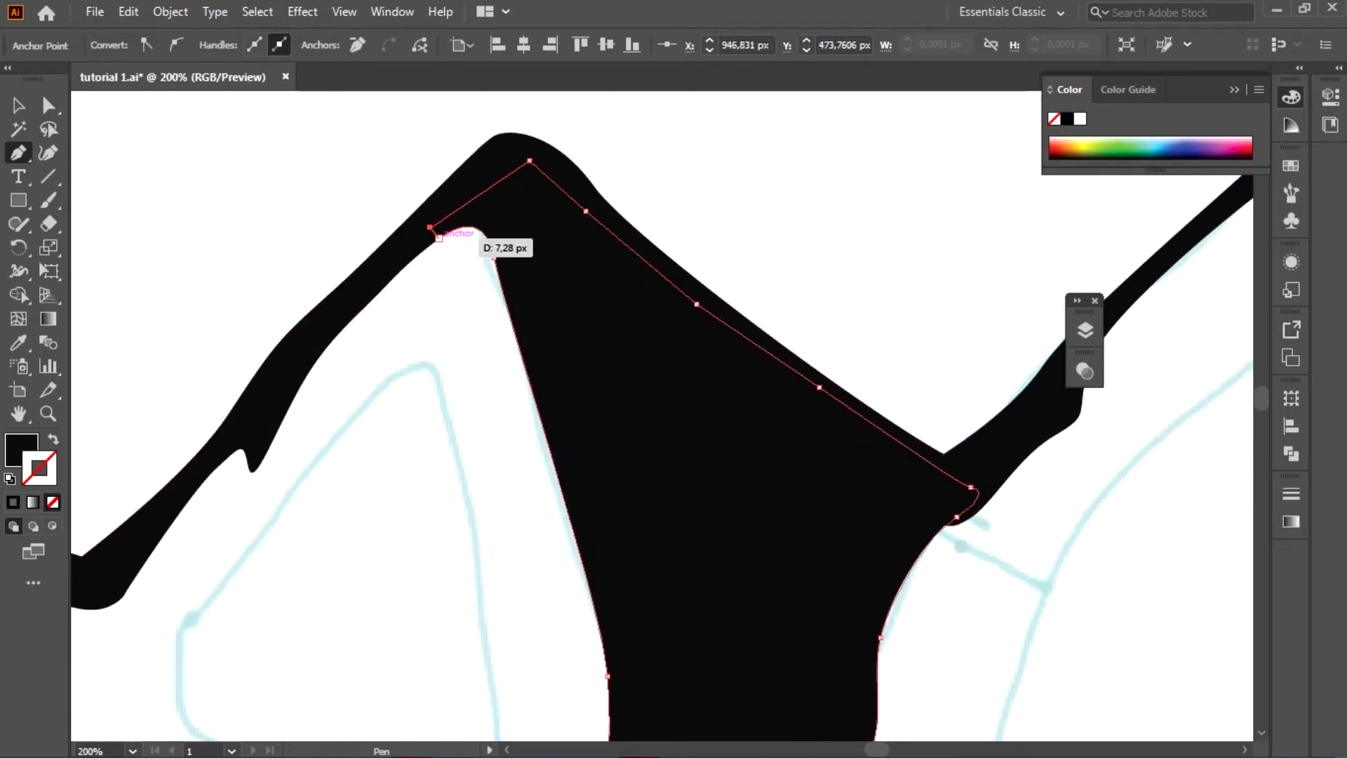
{"action": "left_click", "coordinate": [505, 231], "text": "ctrl"}
{"action": "key", "text": "ctrl+minus"}
{"action": "key", "text": "ctrl+minus"}
{"action": "key", "text": "ctrl+minus"}
{"action": "key", "text": "ctrl+minus"}
{"action": "key", "text": "ctrl+minus"}
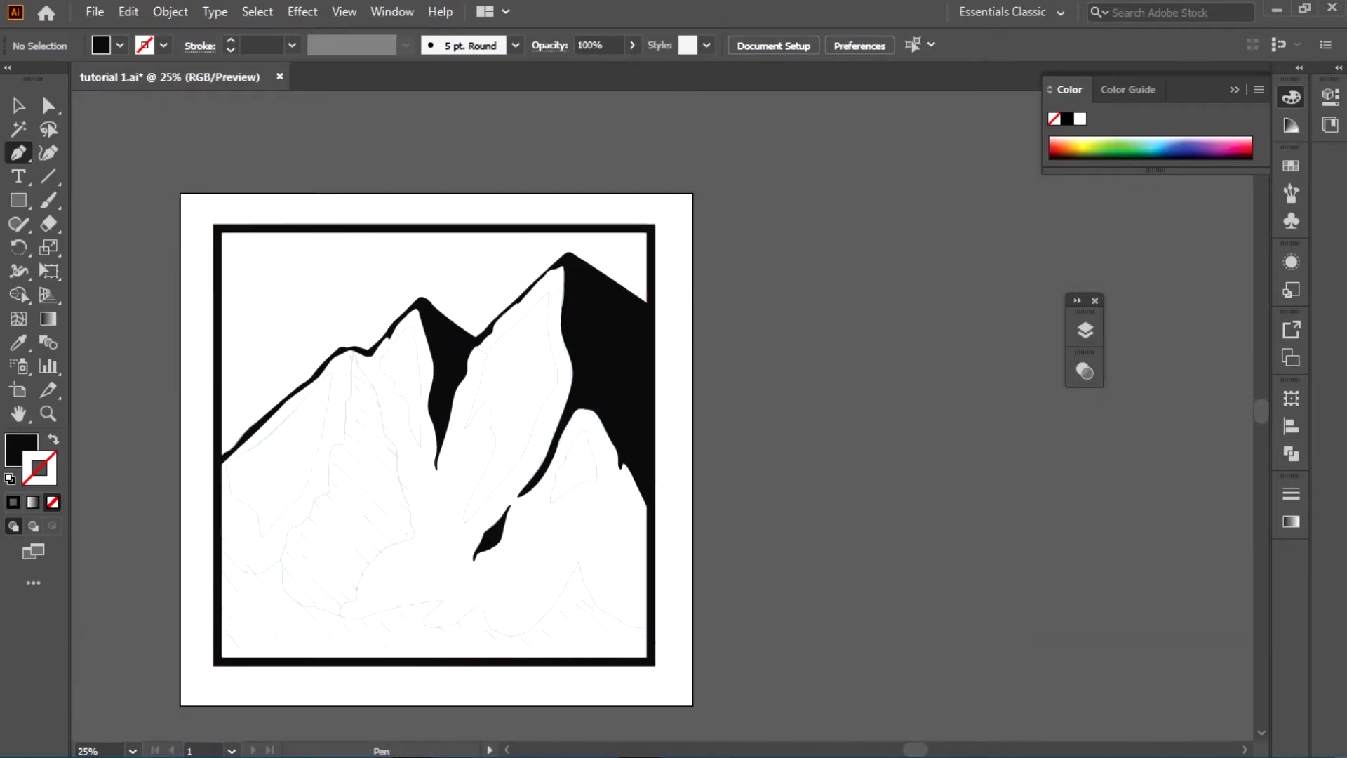
{"action": "scroll", "coordinate": [556, 251], "scroll_direction": "up", "scroll_amount": 2}
{"action": "scroll", "coordinate": [556, 251], "scroll_direction": "up", "scroll_amount": 3}
{"action": "scroll", "coordinate": [556, 251], "scroll_direction": "up", "scroll_amount": 1}
{"action": "scroll", "coordinate": [561, 302], "scroll_direction": "down", "scroll_amount": 3}
{"action": "scroll", "coordinate": [191, 450], "scroll_direction": "down", "scroll_amount": 1}
{"action": "scroll", "coordinate": [211, 505], "scroll_direction": "down", "scroll_amount": 1}
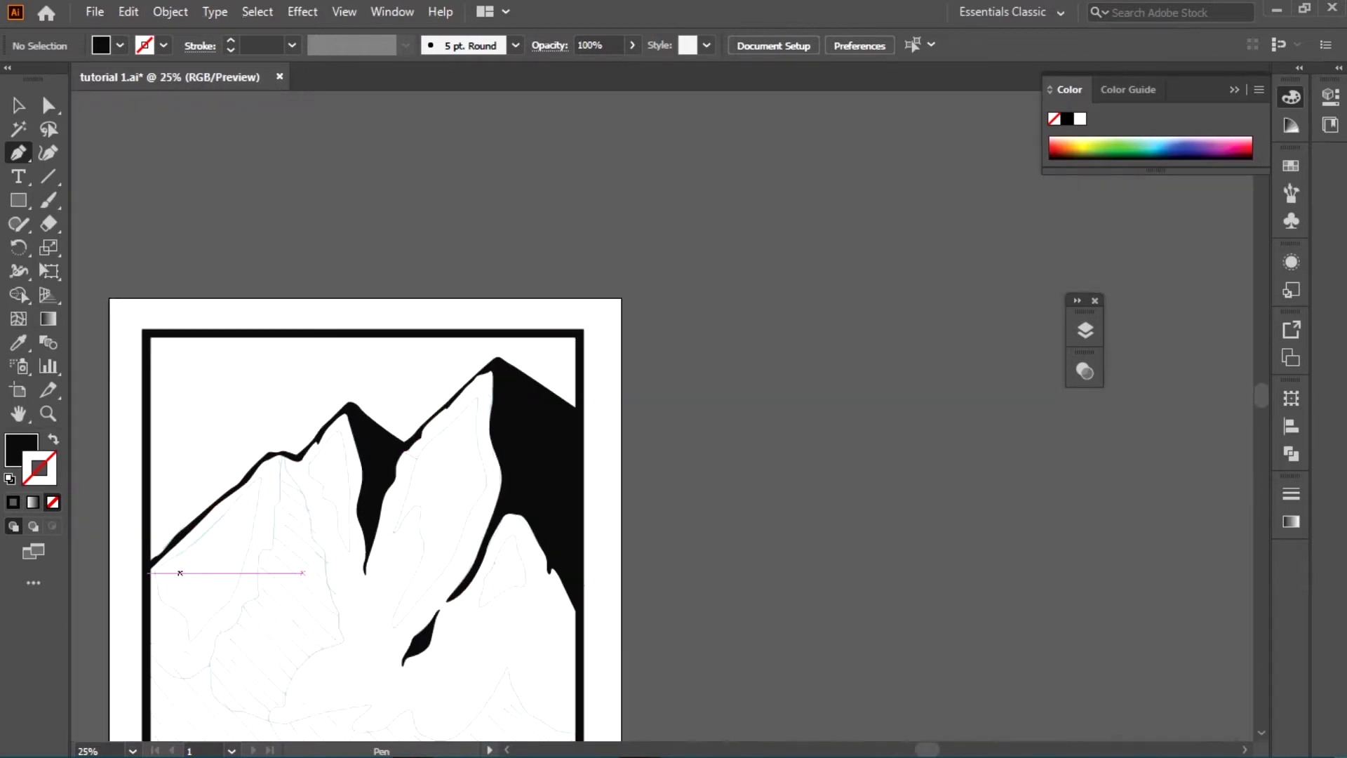
{"action": "scroll", "coordinate": [210, 505], "scroll_direction": "up", "scroll_amount": 2}
{"action": "scroll", "coordinate": [198, 291], "scroll_direction": "up", "scroll_amount": 3}
{"action": "scroll", "coordinate": [198, 291], "scroll_direction": "down", "scroll_amount": 1}
{"action": "scroll", "coordinate": [198, 291], "scroll_direction": "down", "scroll_amount": 1}
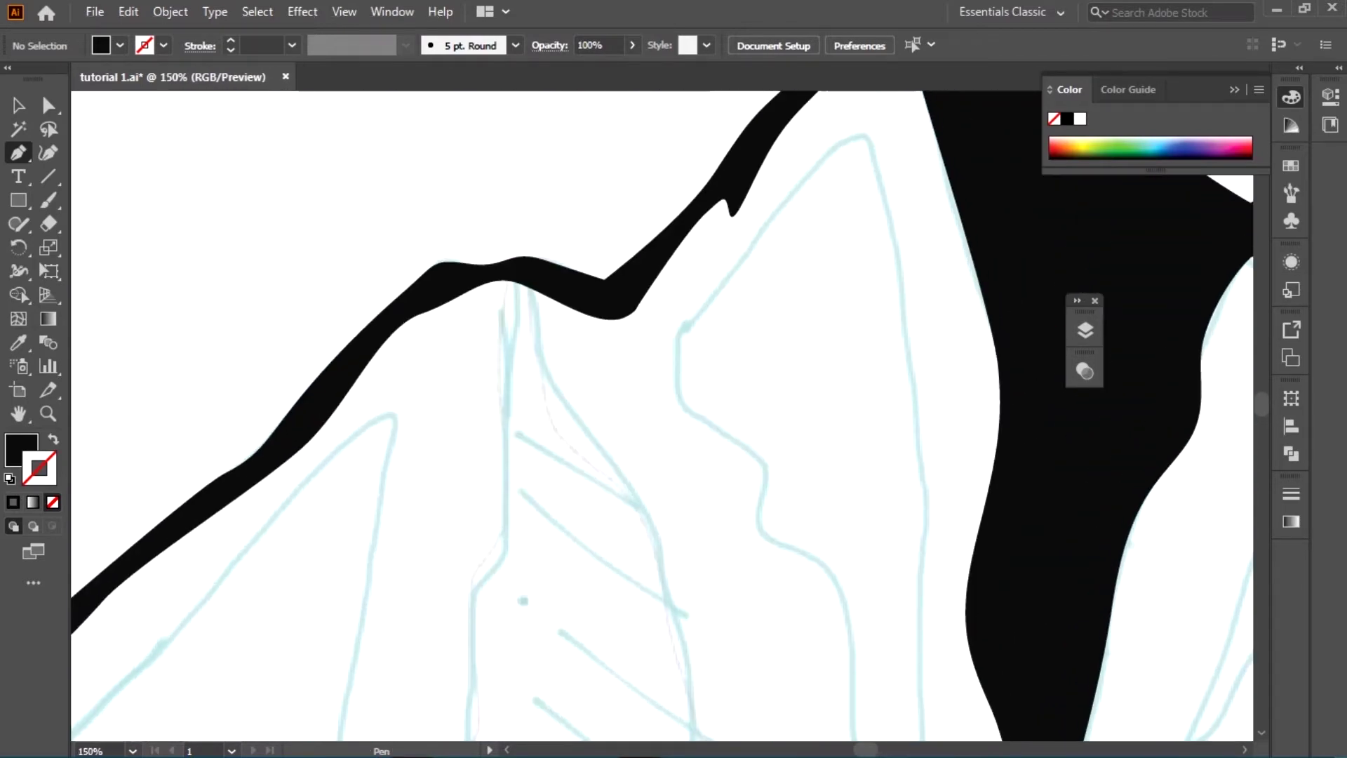
- Start a new shadow path on the left ridge, curving it down into a spike
{"action": "left_click", "coordinate": [438, 306]}
{"action": "left_click_drag", "start_coordinate": [505, 442], "coordinate": [503, 533]}
{"action": "left_click_drag", "start_coordinate": [472, 617], "coordinate": [472, 632]}
{"action": "scroll", "coordinate": [472, 618], "scroll_direction": "down", "scroll_amount": 4}
{"action": "scroll", "coordinate": [474, 497], "scroll_direction": "up", "scroll_amount": 4}
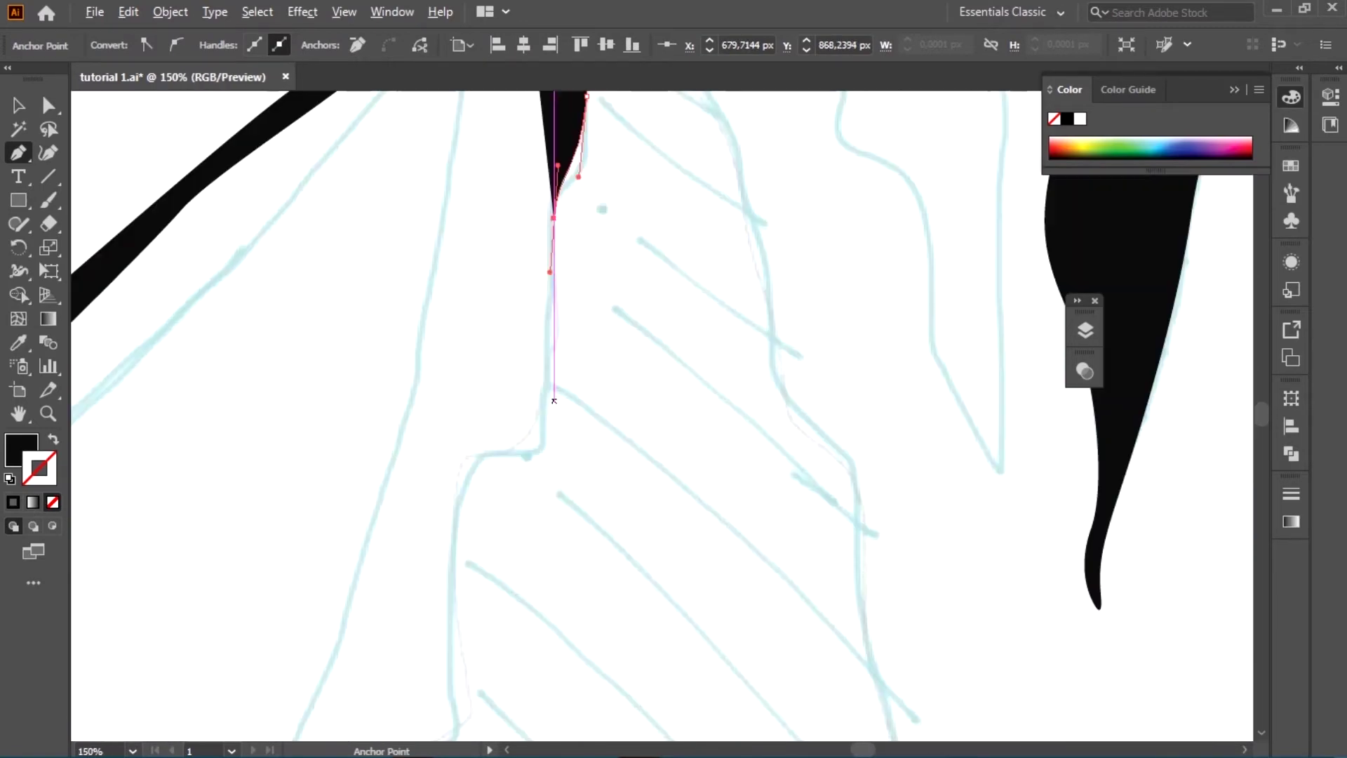
{"action": "left_click_drag", "start_coordinate": [465, 480], "coordinate": [451, 552]}
{"action": "left_click_drag", "start_coordinate": [449, 633], "coordinate": [449, 661]}
{"action": "scroll", "coordinate": [449, 661], "scroll_direction": "down", "scroll_amount": 4}
{"action": "scroll", "coordinate": [446, 542], "scroll_direction": "up", "scroll_amount": 2}
{"action": "scroll", "coordinate": [446, 542], "scroll_direction": "up", "scroll_amount": 1}
- Trace the path down the left slope and frame edge to both bottom corners
{"action": "left_click_drag", "start_coordinate": [456, 487], "coordinate": [416, 503]}
{"action": "left_click_drag", "start_coordinate": [399, 552], "coordinate": [385, 599]}
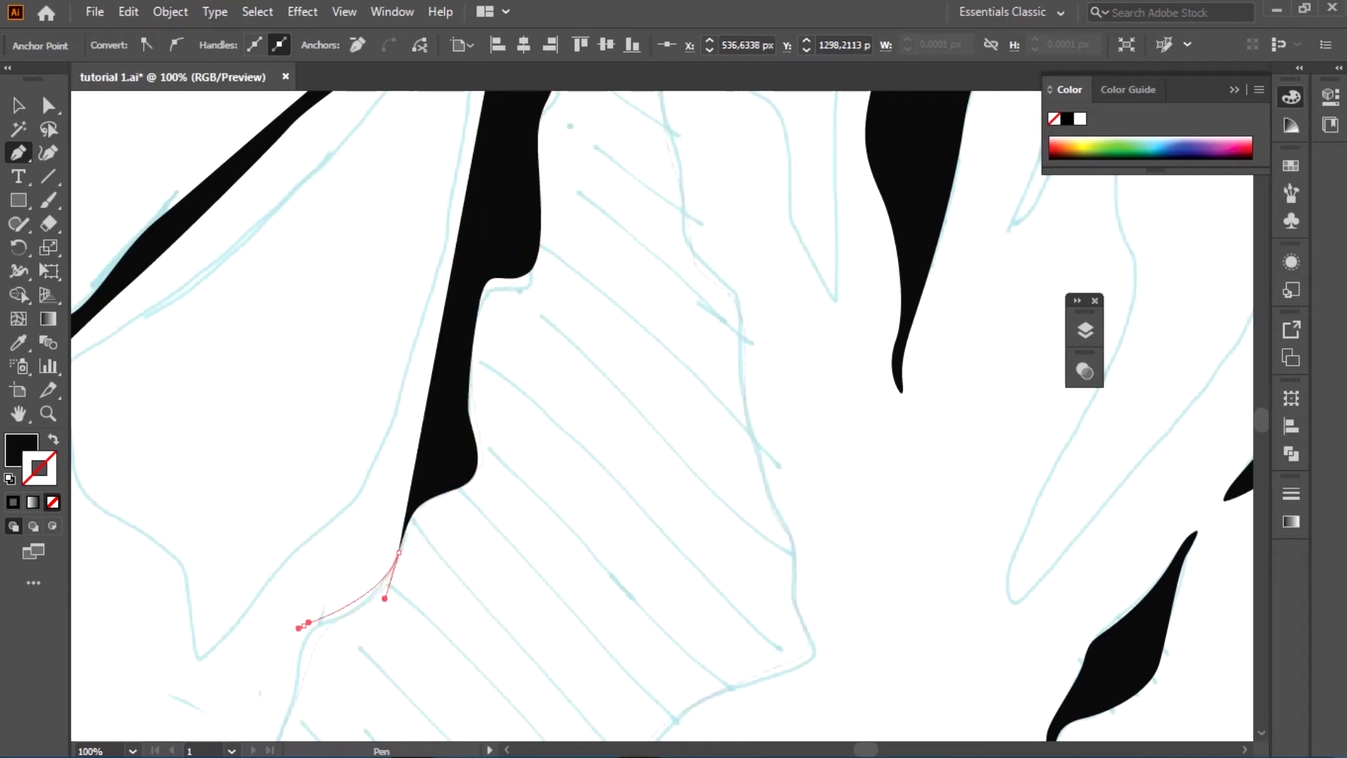
{"action": "left_click_drag", "start_coordinate": [303, 625], "coordinate": [281, 664]}
{"action": "scroll", "coordinate": [282, 664], "scroll_direction": "down", "scroll_amount": 5}
{"action": "left_click_drag", "start_coordinate": [266, 497], "coordinate": [232, 511]}
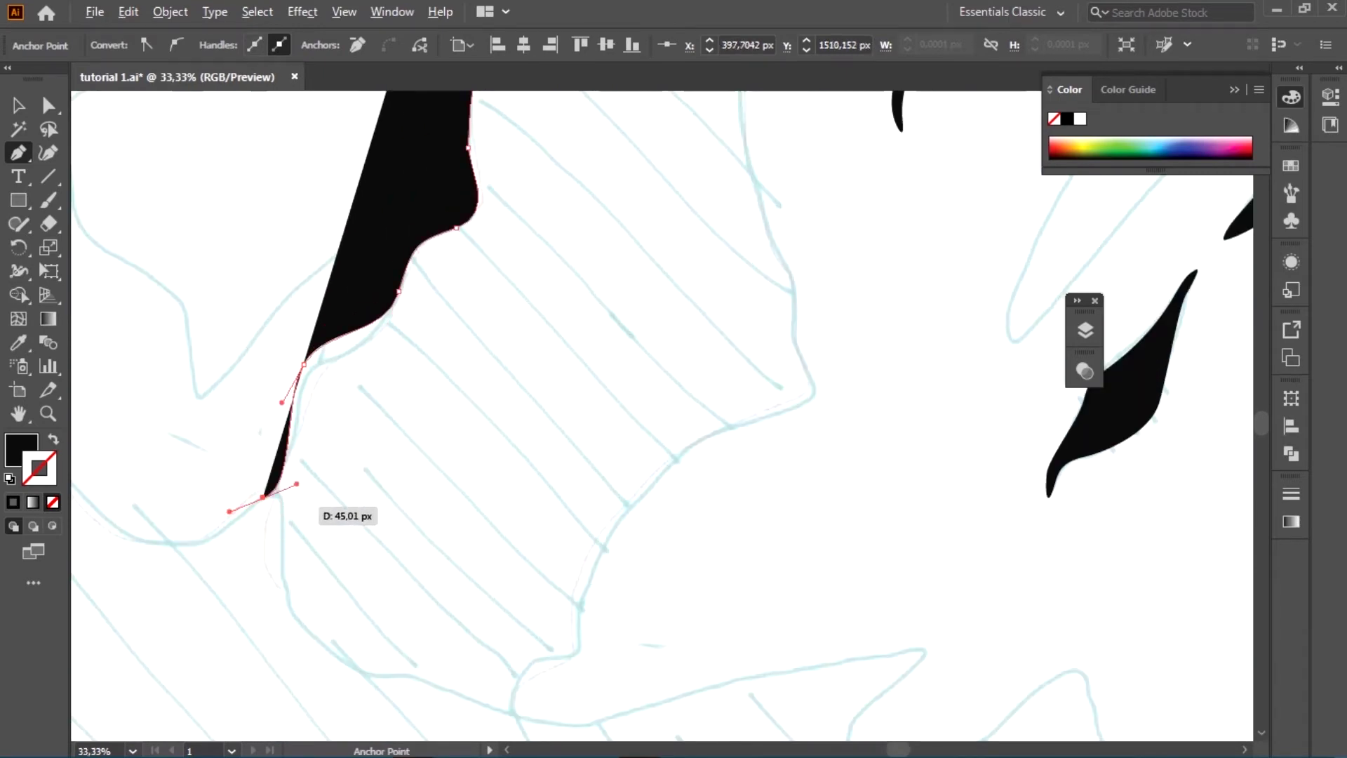
{"action": "scroll", "coordinate": [233, 512], "scroll_direction": "up", "scroll_amount": 1}
{"action": "scroll", "coordinate": [364, 470], "scroll_direction": "left", "scroll_amount": 3}
{"action": "left_click_drag", "start_coordinate": [358, 476], "coordinate": [436, 595]}
{"action": "left_click_drag", "start_coordinate": [266, 347], "coordinate": [308, 543]}
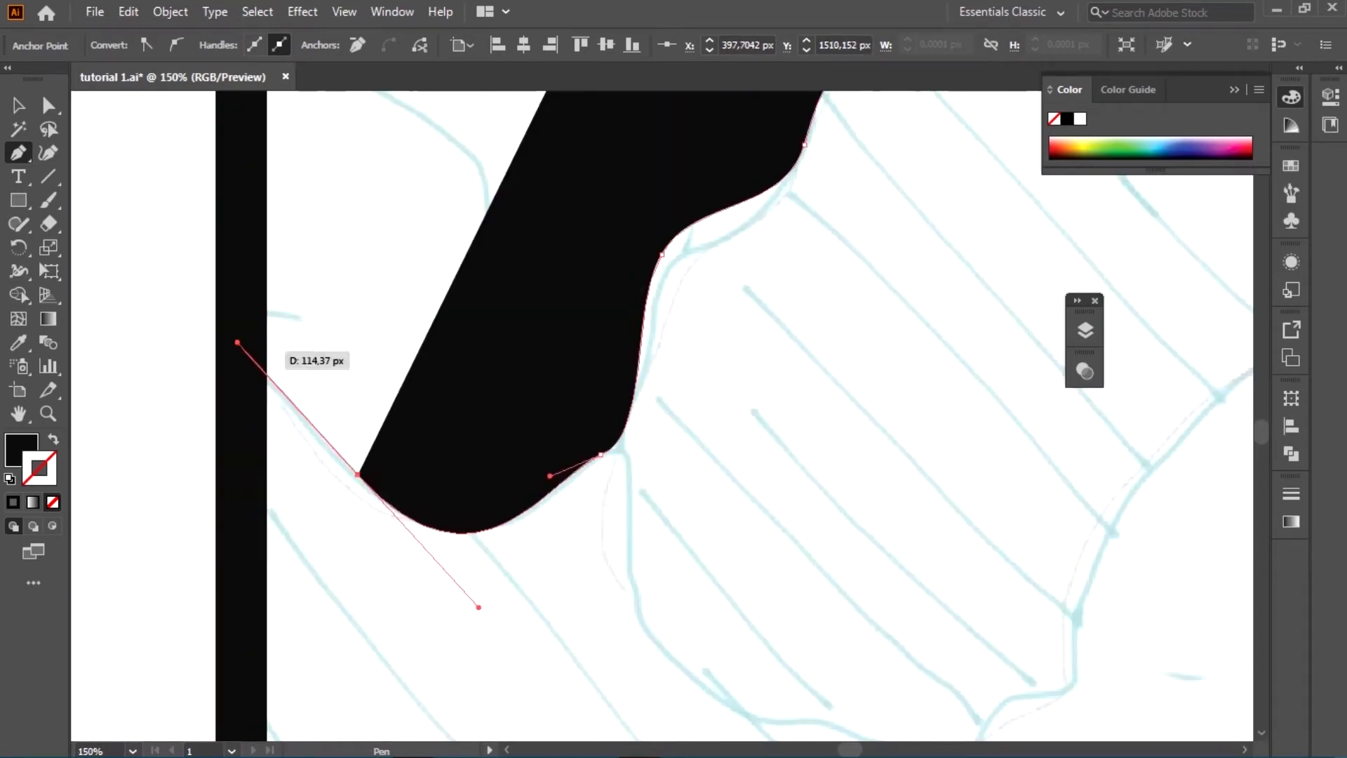
{"action": "scroll", "coordinate": [309, 544], "scroll_direction": "down", "scroll_amount": 4}
{"action": "left_click", "coordinate": [279, 602]}
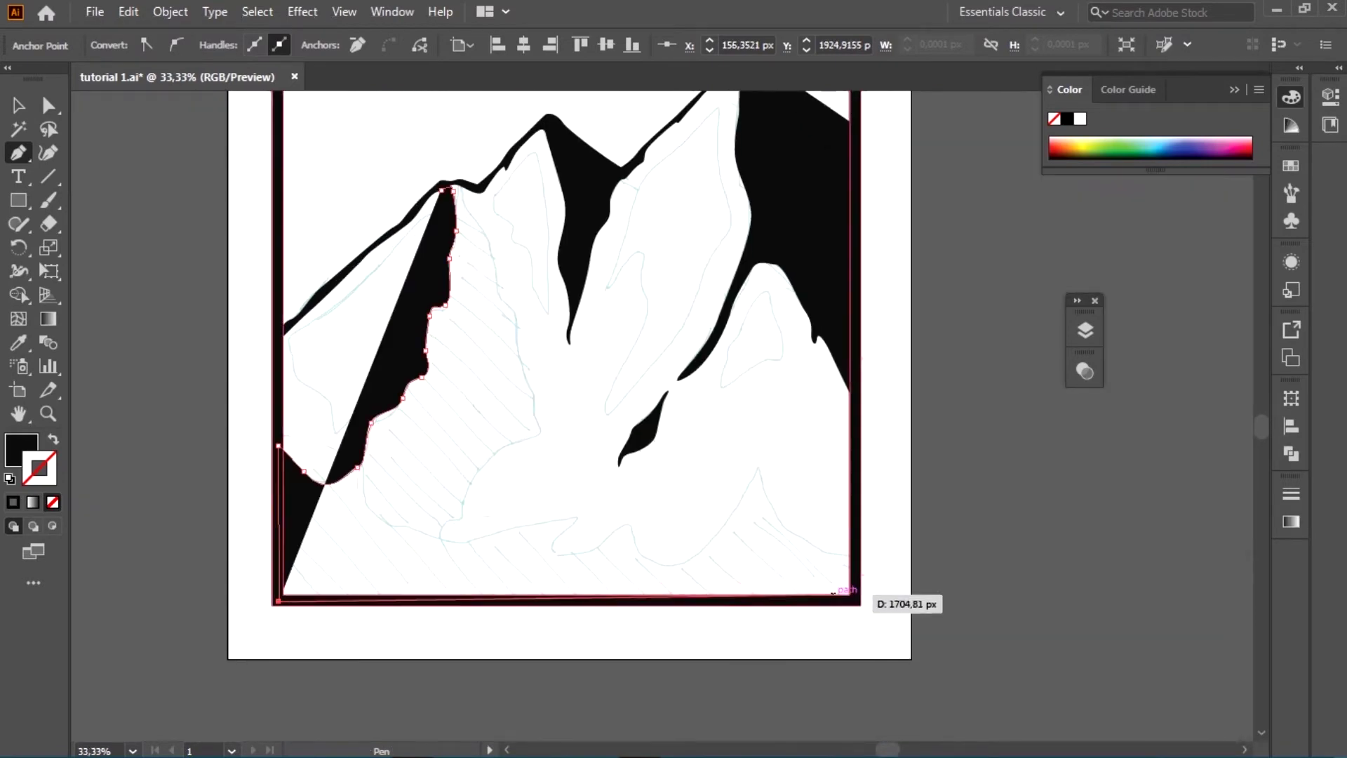
{"action": "left_click", "coordinate": [855, 600]}
- With fill and stroke swapped, trace the path up the right slope and down the left
{"action": "scroll", "coordinate": [852, 562], "scroll_direction": "up", "scroll_amount": 3, "text": "alt"}
{"action": "key", "text": "shift+x"}
{"action": "left_click", "coordinate": [849, 574]}
{"action": "left_click_drag", "start_coordinate": [719, 544], "coordinate": [707, 541]}
{"action": "left_click_drag", "start_coordinate": [616, 467], "coordinate": [595, 397]}
{"action": "left_click_drag", "start_coordinate": [561, 333], "coordinate": [555, 304]}
{"action": "left_click_drag", "start_coordinate": [519, 388], "coordinate": [468, 461]}
{"action": "left_click_drag", "start_coordinate": [388, 568], "coordinate": [334, 600]}
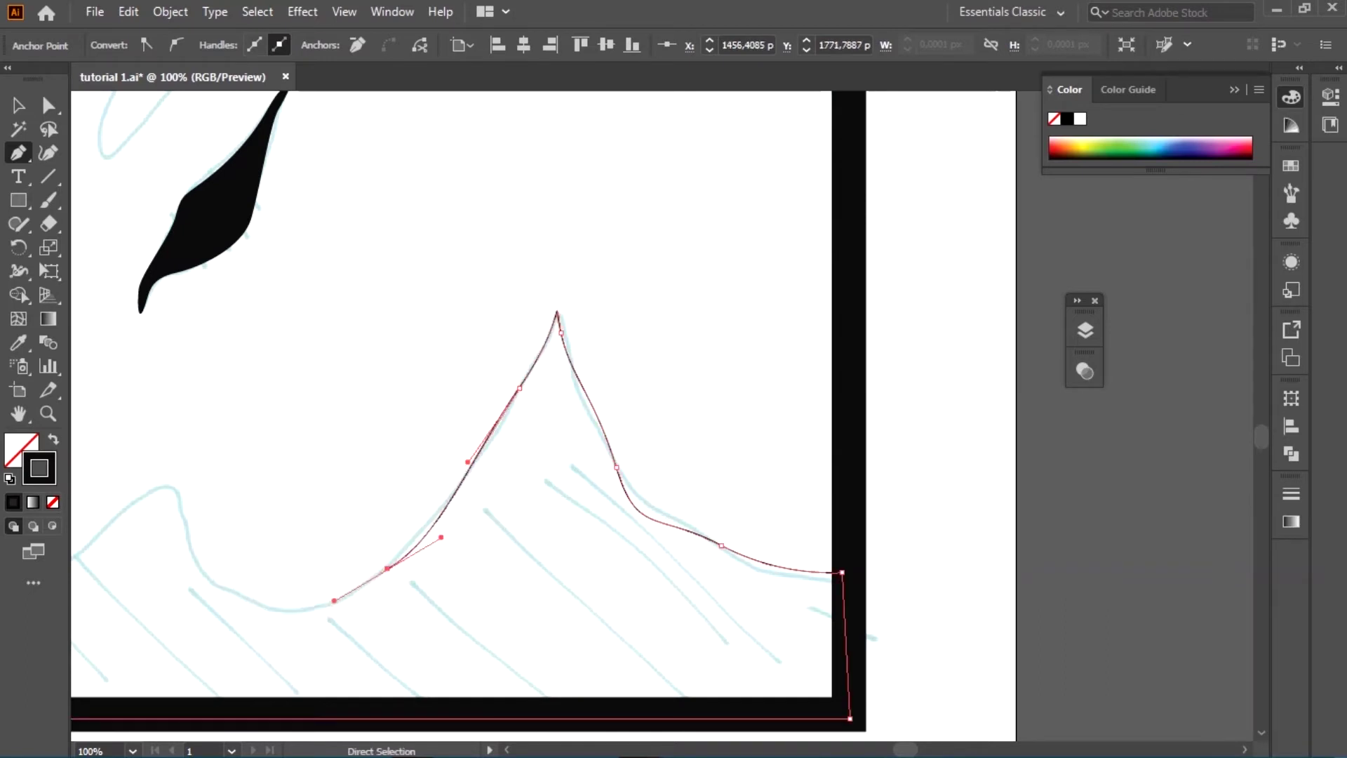
- Reshape the peak curve and add curved points along the lower left ridge's sketched wave
{"action": "mouse_move", "coordinate": [556, 322]}
{"action": "left_mouse_down"}
{"action": "mouse_move", "coordinate": [565, 351]}
{"action": "mouse_move", "coordinate": [486, 446]}
{"action": "left_mouse_up"}
{"action": "mouse_move", "coordinate": [351, 595]}
{"action": "left_mouse_down"}
{"action": "mouse_move", "coordinate": [271, 602]}
{"action": "mouse_move", "coordinate": [194, 541]}
{"action": "left_mouse_up"}
{"action": "left_click_drag", "start_coordinate": [175, 488], "coordinate": [129, 496]}
{"action": "scroll", "coordinate": [371, 563], "scroll_direction": "down", "scroll_amount": 3, "text": "alt"}
{"action": "scroll", "coordinate": [249, 477], "scroll_direction": "up", "scroll_amount": 3, "text": "alt"}
{"action": "mouse_move", "coordinate": [325, 602]}
{"action": "left_mouse_down"}
{"action": "mouse_move", "coordinate": [655, 442]}
{"action": "mouse_move", "coordinate": [226, 511]}
{"action": "left_mouse_up"}
{"action": "left_click_drag", "start_coordinate": [366, 458], "coordinate": [435, 371]}
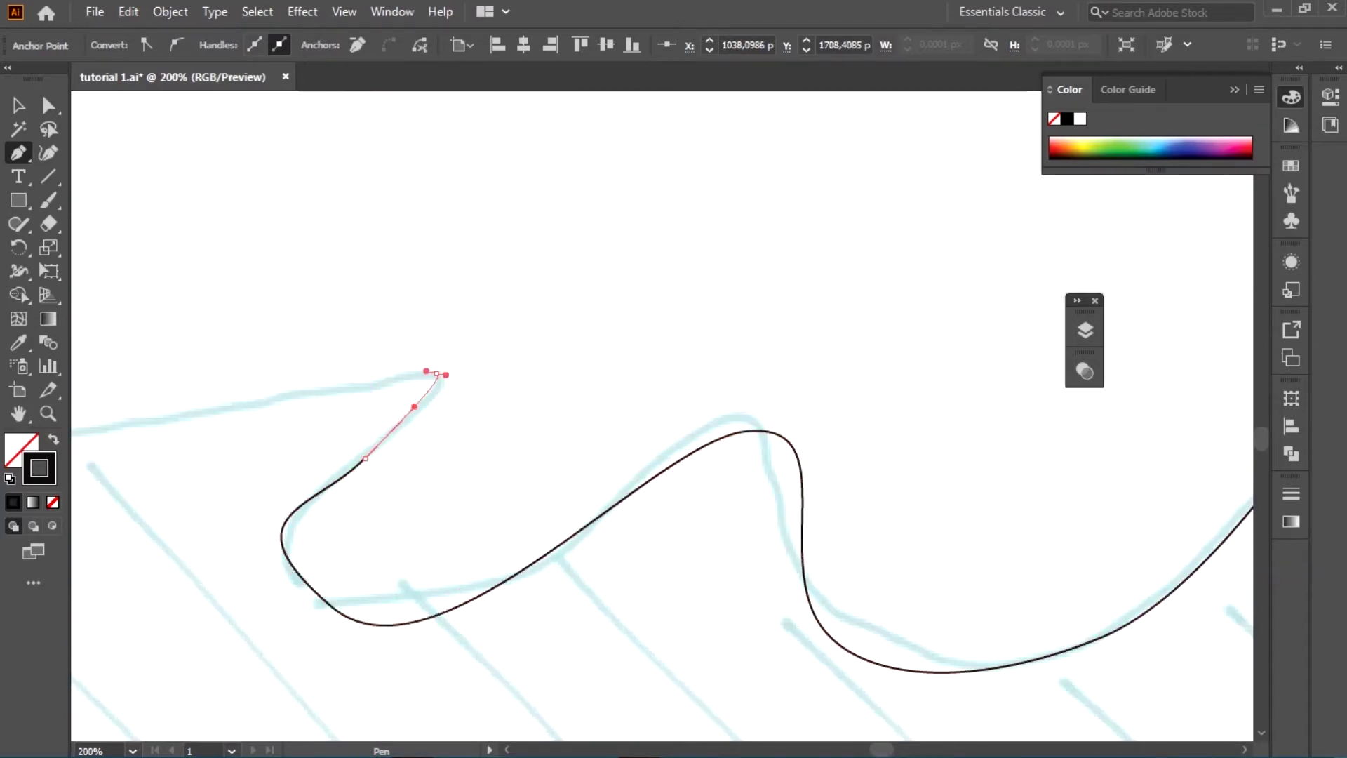
{"action": "left_click_drag", "start_coordinate": [360, 391], "coordinate": [376, 382]}
{"action": "left_click_drag", "start_coordinate": [253, 400], "coordinate": [303, 388]}
{"action": "scroll", "coordinate": [853, 386], "scroll_direction": "down", "scroll_amount": 3, "text": "alt"}
{"action": "left_click_drag", "start_coordinate": [244, 449], "coordinate": [174, 401]}
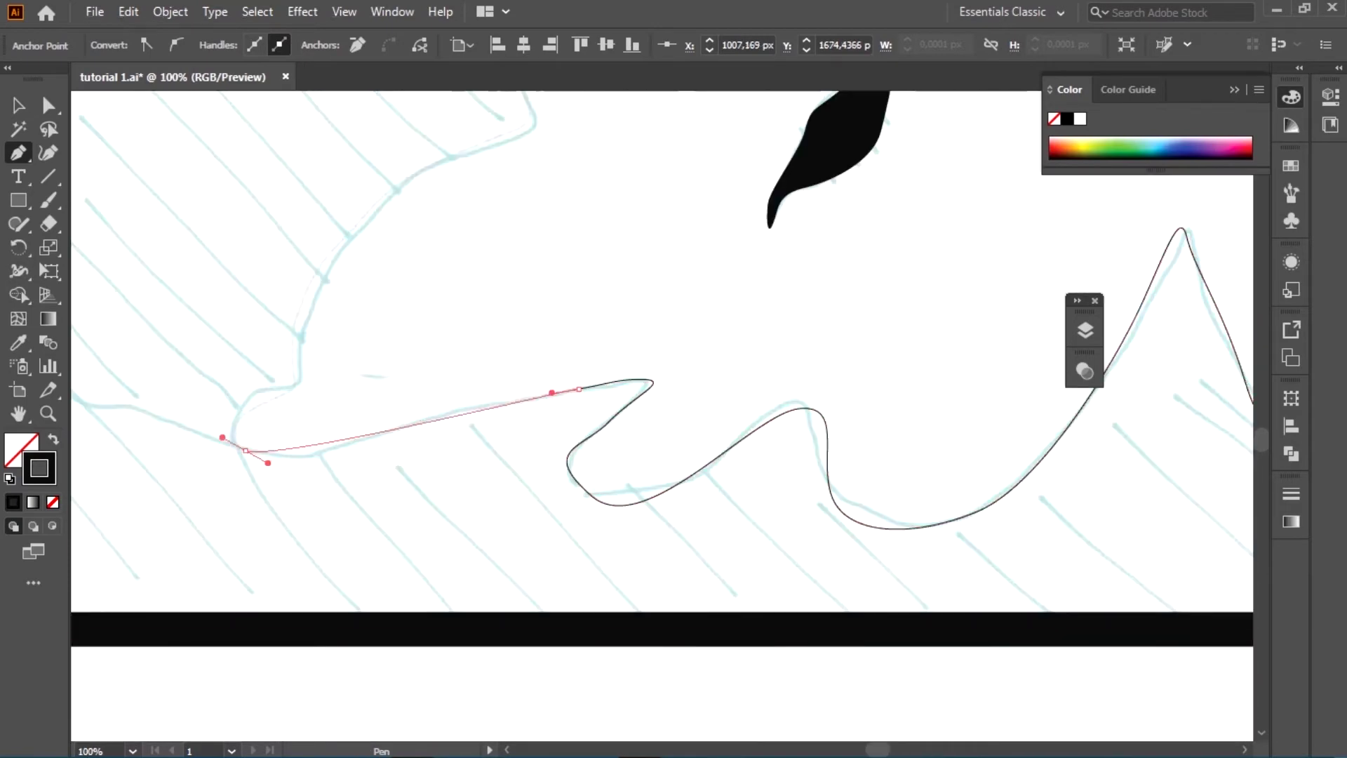
- Continue the shadow path up the ridge with corner and smooth points toward the top
{"action": "left_click_drag", "start_coordinate": [300, 374], "coordinate": [317, 328]}
{"action": "left_click_drag", "start_coordinate": [342, 265], "coordinate": [390, 226]}
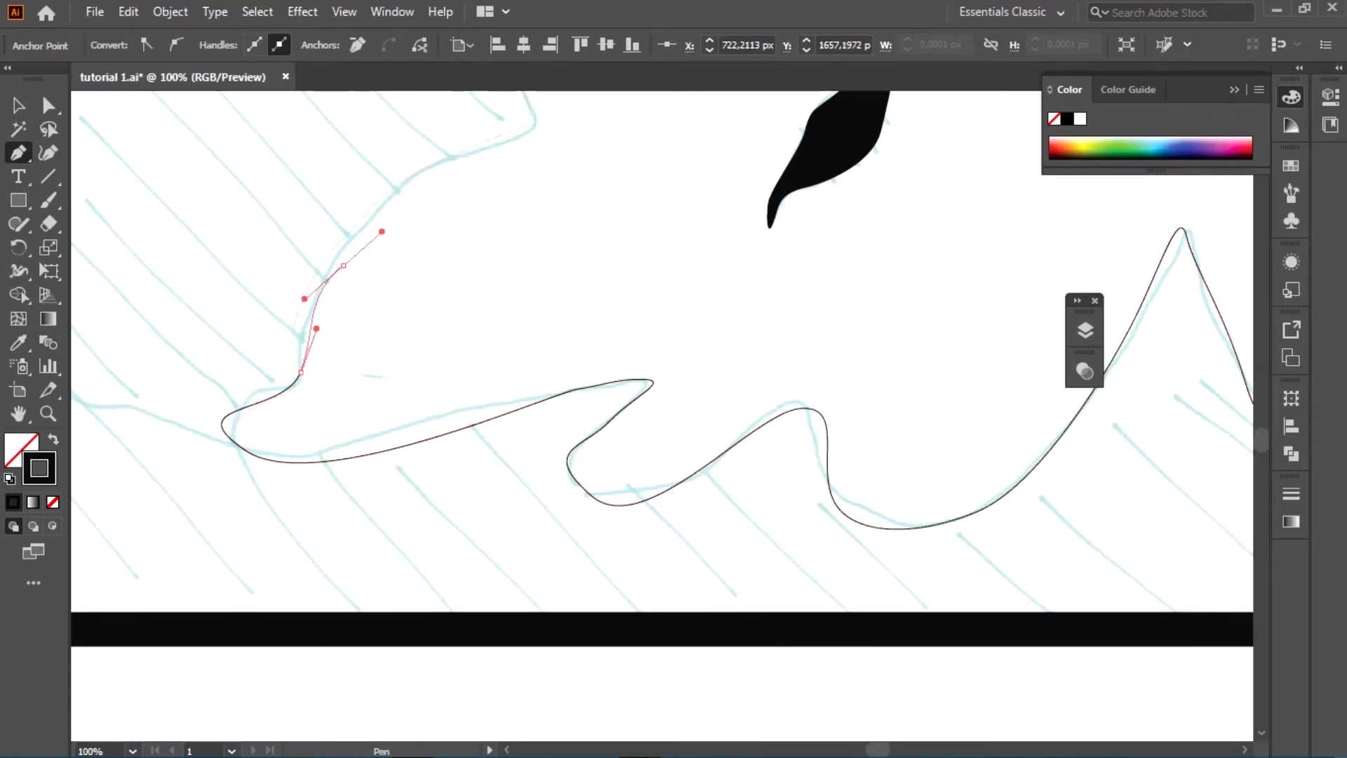
{"action": "scroll", "coordinate": [421, 232], "scroll_direction": "up", "scroll_amount": 3}
{"action": "mouse_move", "coordinate": [449, 289]}
{"action": "left_mouse_down"}
{"action": "mouse_move", "coordinate": [526, 285]}
{"action": "mouse_move", "coordinate": [526, 234]}
{"action": "mouse_move", "coordinate": [463, 165]}
{"action": "left_mouse_up"}
{"action": "scroll", "coordinate": [533, 281], "scroll_direction": "up", "scroll_amount": 3}
{"action": "left_click", "coordinate": [505, 309]}
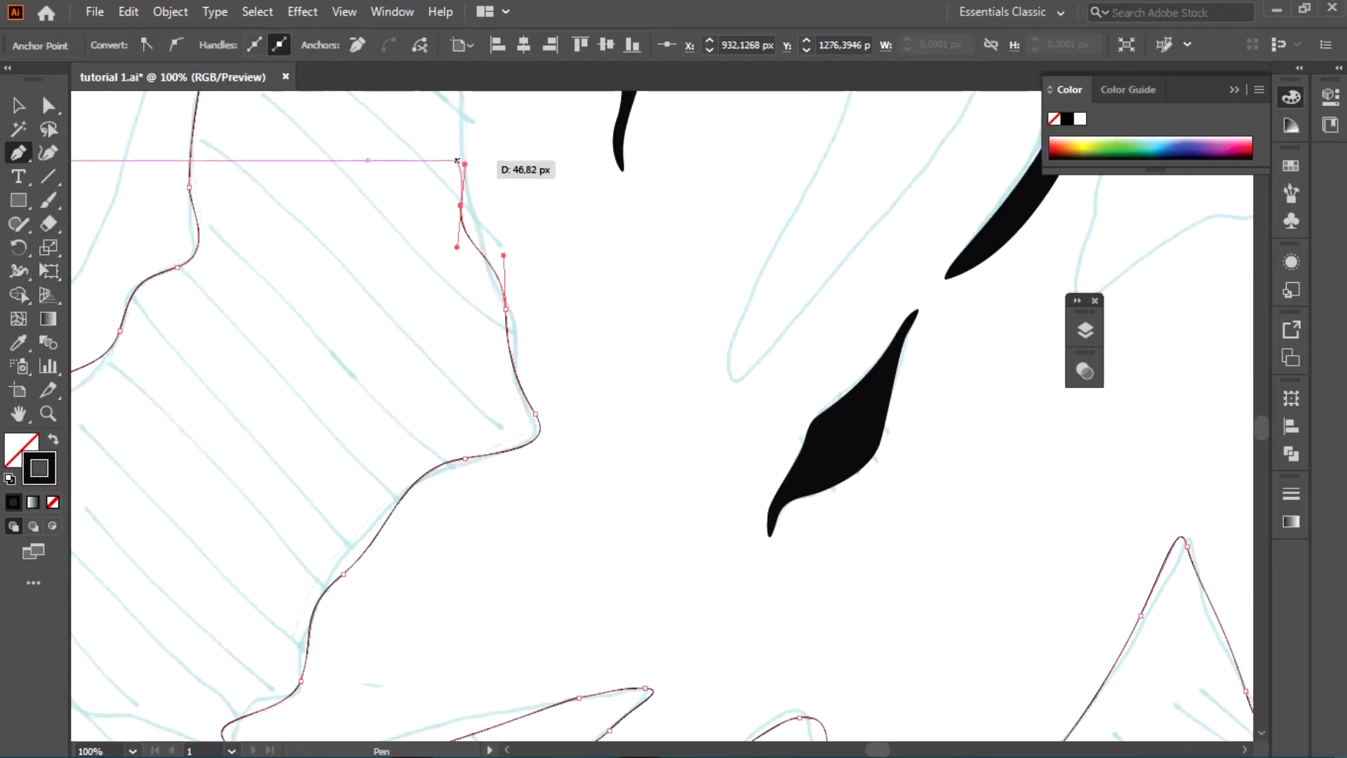
{"action": "scroll", "coordinate": [466, 386], "scroll_direction": "up", "scroll_amount": 3}
{"action": "scroll", "coordinate": [467, 421], "scroll_direction": "up", "scroll_amount": 4}
{"action": "left_click_drag", "start_coordinate": [461, 468], "coordinate": [471, 473]}
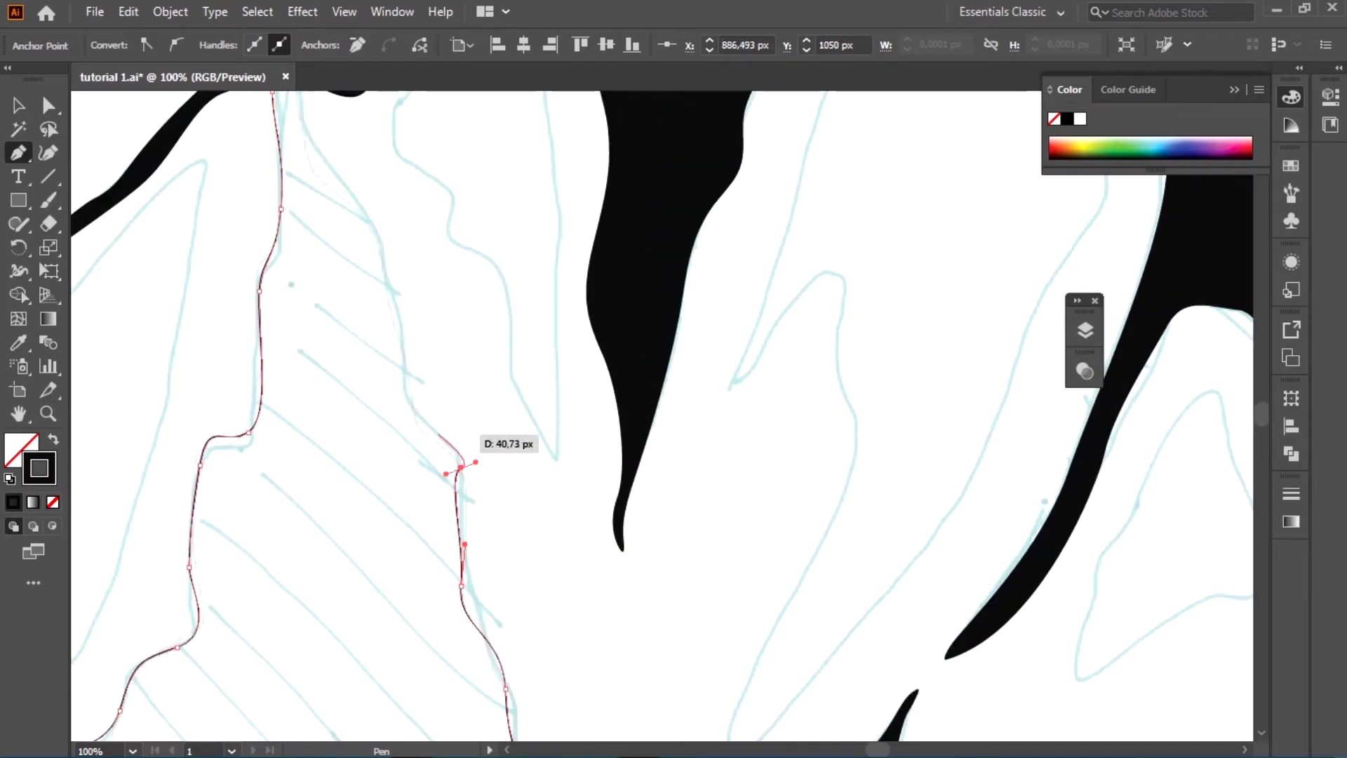
{"action": "left_click_drag", "start_coordinate": [384, 238], "coordinate": [384, 233]}
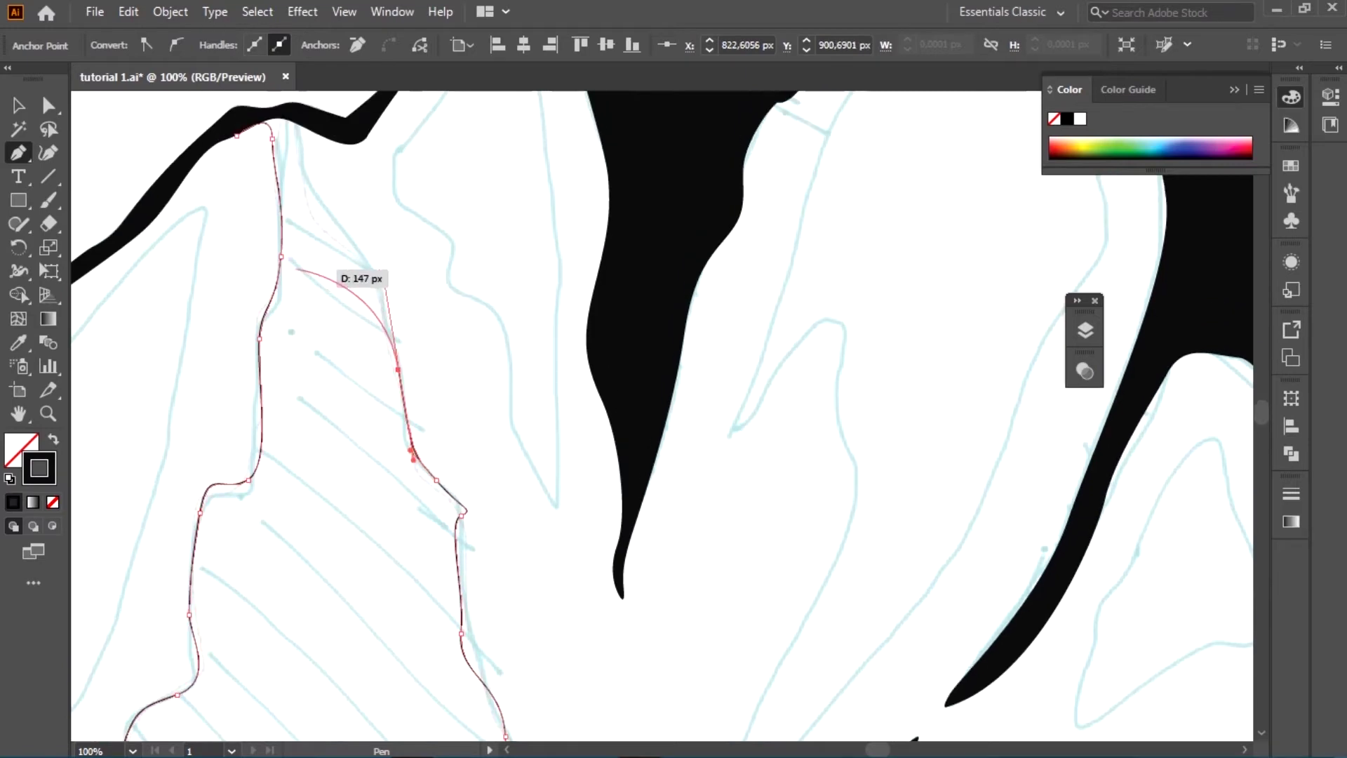
{"action": "scroll", "coordinate": [337, 273], "scroll_direction": "up", "scroll_amount": 2}
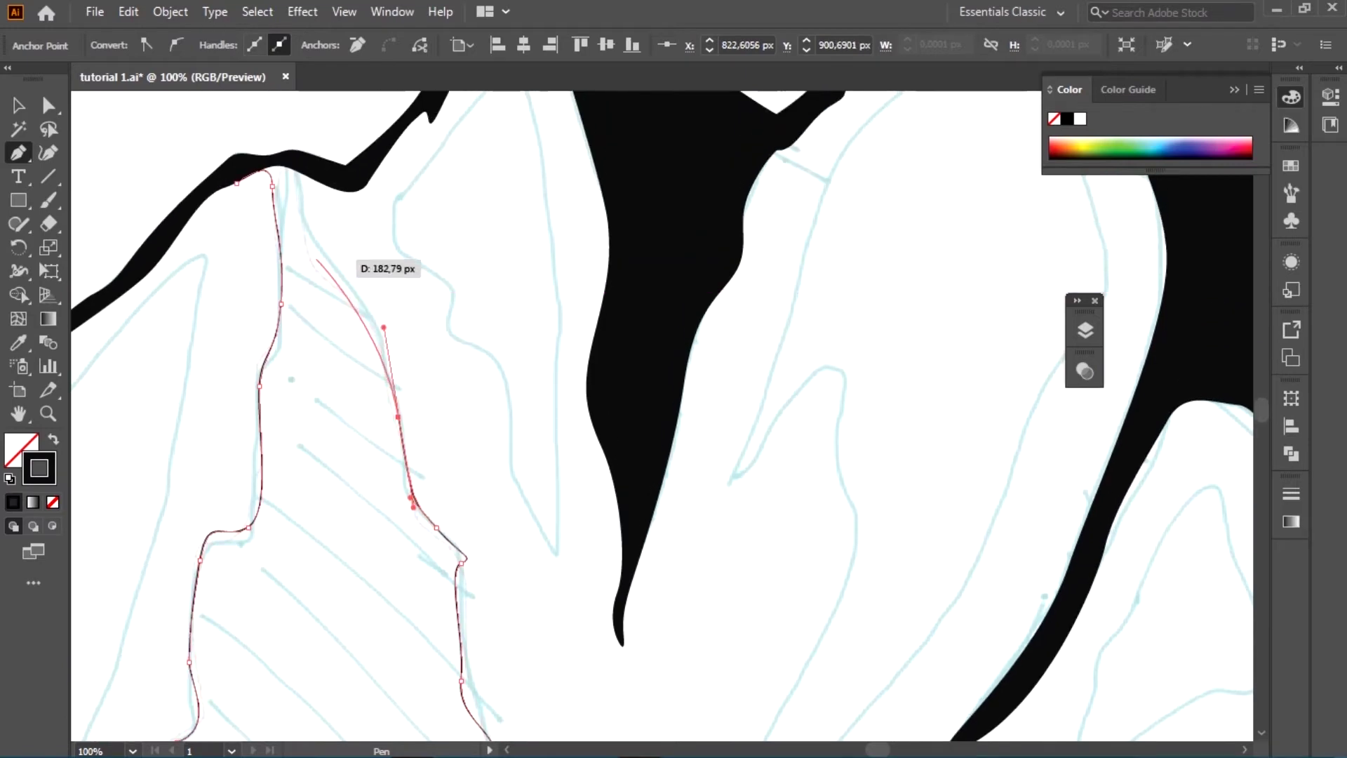
{"action": "scroll", "coordinate": [351, 182], "scroll_direction": "up", "scroll_amount": 1}
{"action": "scroll", "coordinate": [322, 182], "scroll_direction": "up", "scroll_amount": 1}
{"action": "left_click_drag", "start_coordinate": [315, 347], "coordinate": [219, 211]}
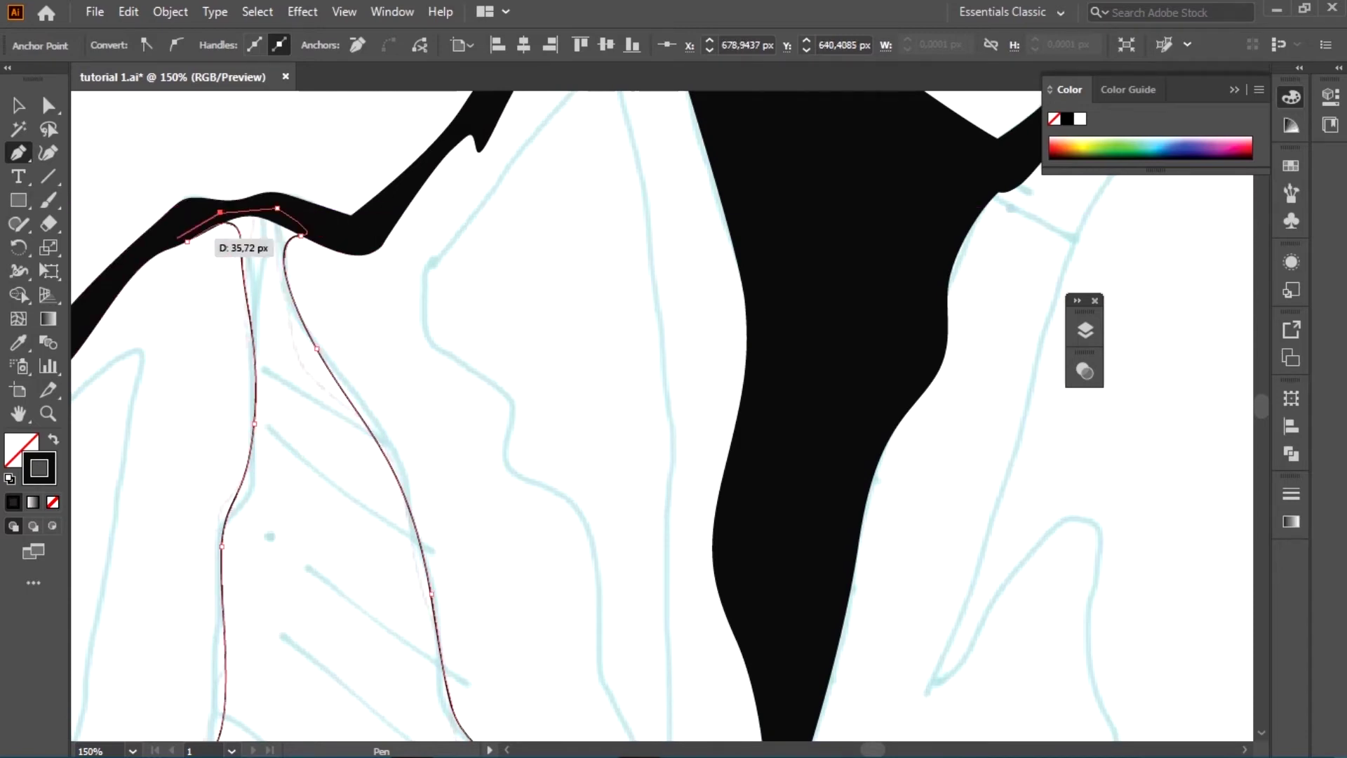
- Close the large shadow shape with a solid black fill, deselect it, and zoom out
{"action": "left_click", "coordinate": [187, 240]}
{"action": "key", "text": "shift+x"}
{"action": "key", "text": "ctrl+shift+a"}
{"action": "key", "text": "ctrl+minus"}
{"action": "key", "text": "ctrl+minus"}
{"action": "key", "text": "ctrl+minus"}
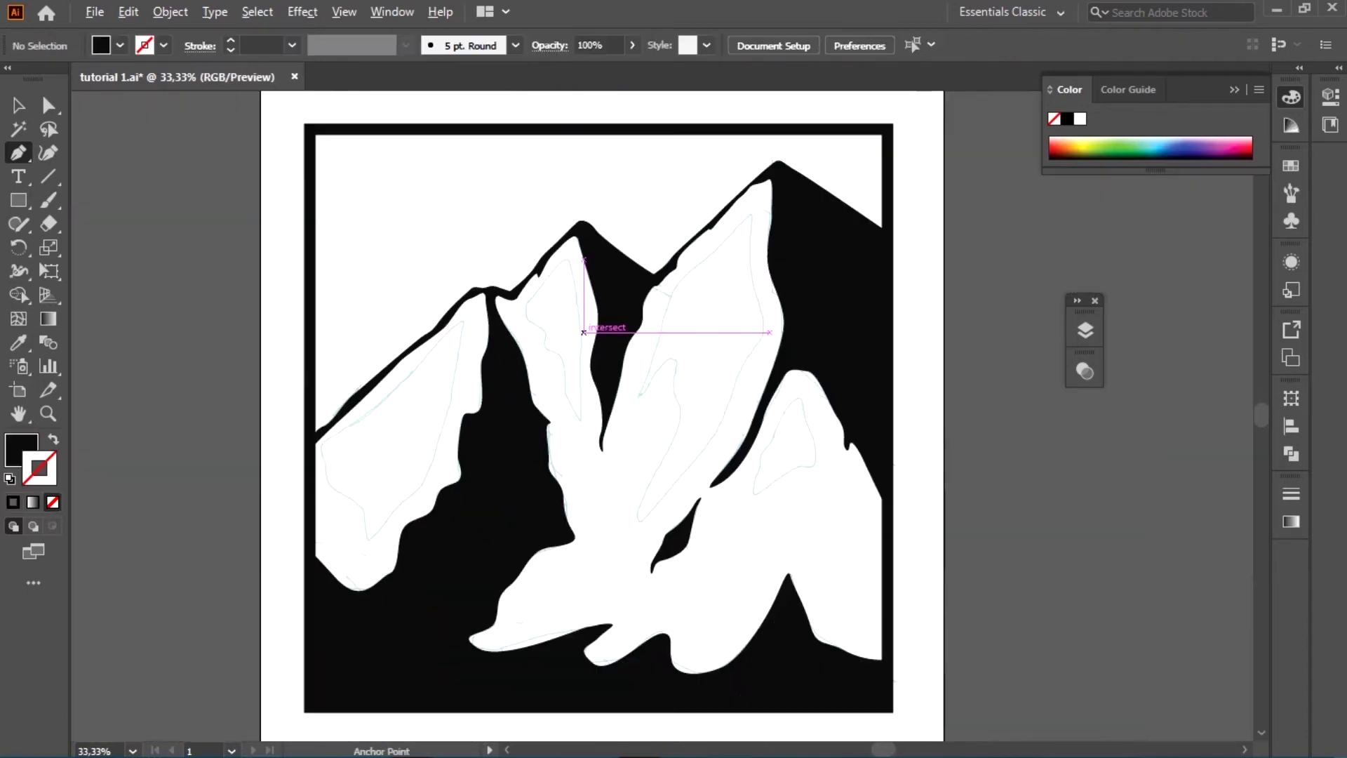
- Draw a small closed black mark on the front white slope
{"action": "scroll", "coordinate": [676, 447], "scroll_direction": "up", "scroll_amount": 1}
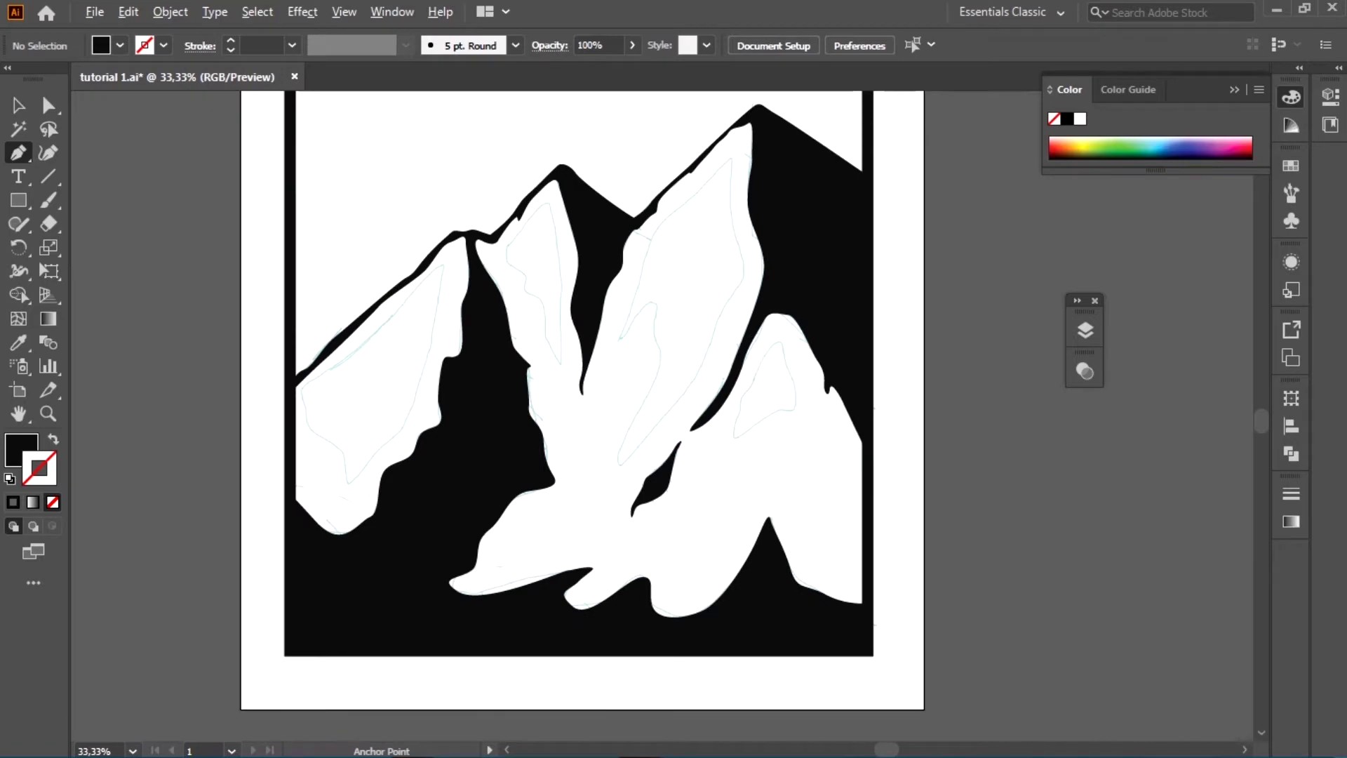
{"action": "scroll", "coordinate": [656, 361], "scroll_direction": "down", "scroll_amount": 2}
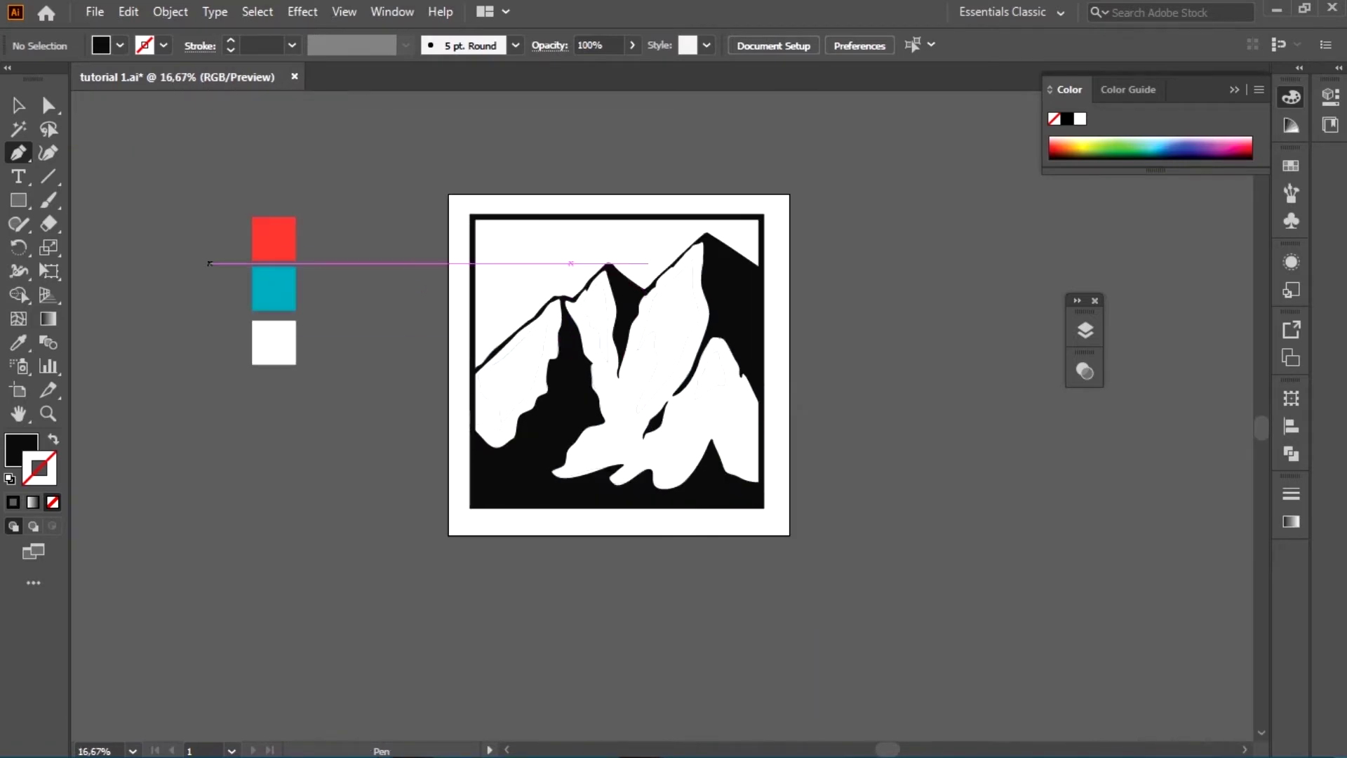
{"action": "scroll", "coordinate": [522, 485], "scroll_direction": "up", "scroll_amount": 3}
{"action": "scroll", "coordinate": [526, 477], "scroll_direction": "up", "scroll_amount": 5}
{"action": "left_click", "coordinate": [600, 397]}
{"action": "left_click", "coordinate": [528, 482]}
{"action": "left_click", "coordinate": [516, 579]}
{"action": "left_click", "coordinate": [568, 520]}
{"action": "left_click", "coordinate": [580, 463]}
{"action": "left_click", "coordinate": [608, 440]}
{"action": "left_click", "coordinate": [617, 414]}
{"action": "left_click_drag", "start_coordinate": [617, 391], "coordinate": [616, 383]}
{"action": "left_click", "coordinate": [616, 383], "text": "ctrl"}
- Draw a small black sliver at the lower-right slope beside the frame edge
{"action": "scroll", "coordinate": [484, 343], "scroll_direction": "down", "scroll_amount": 5}
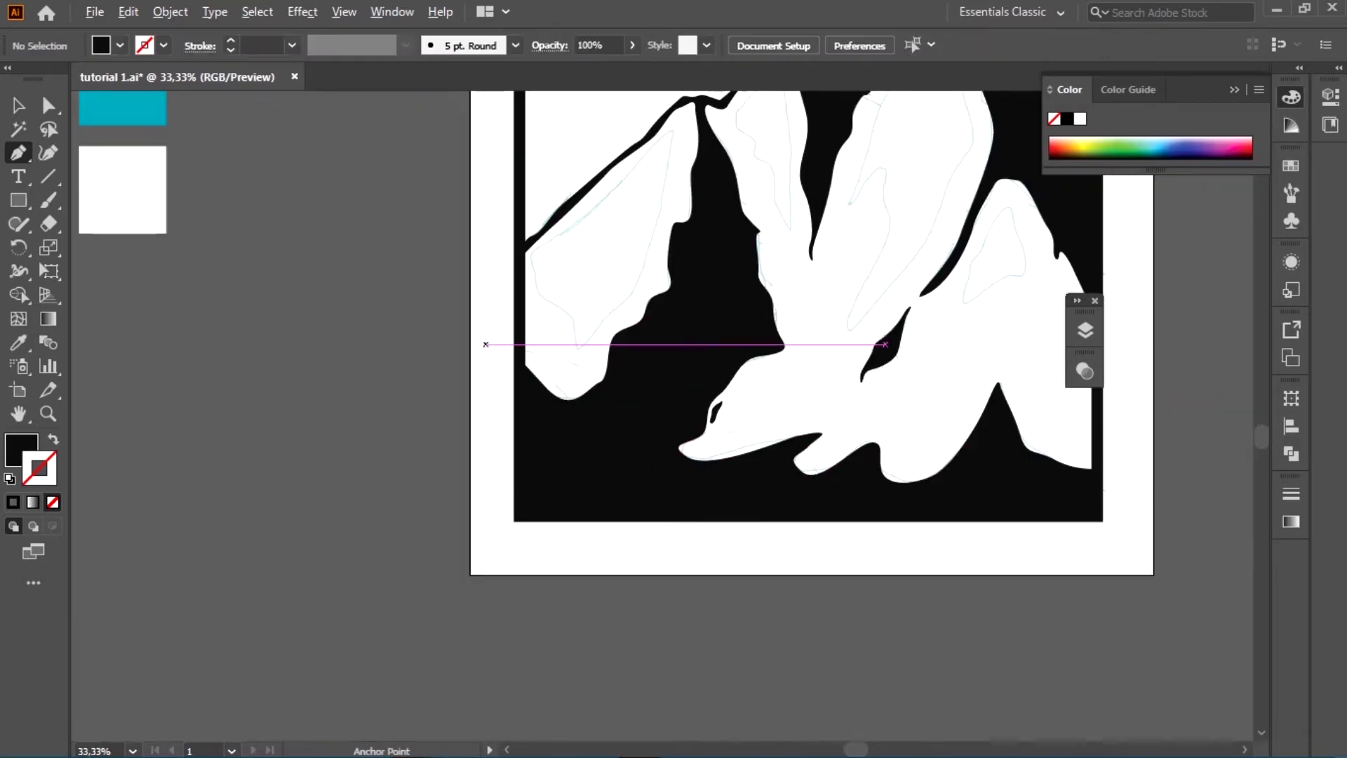
{"action": "scroll", "coordinate": [346, 316], "scroll_direction": "down", "scroll_amount": 2}
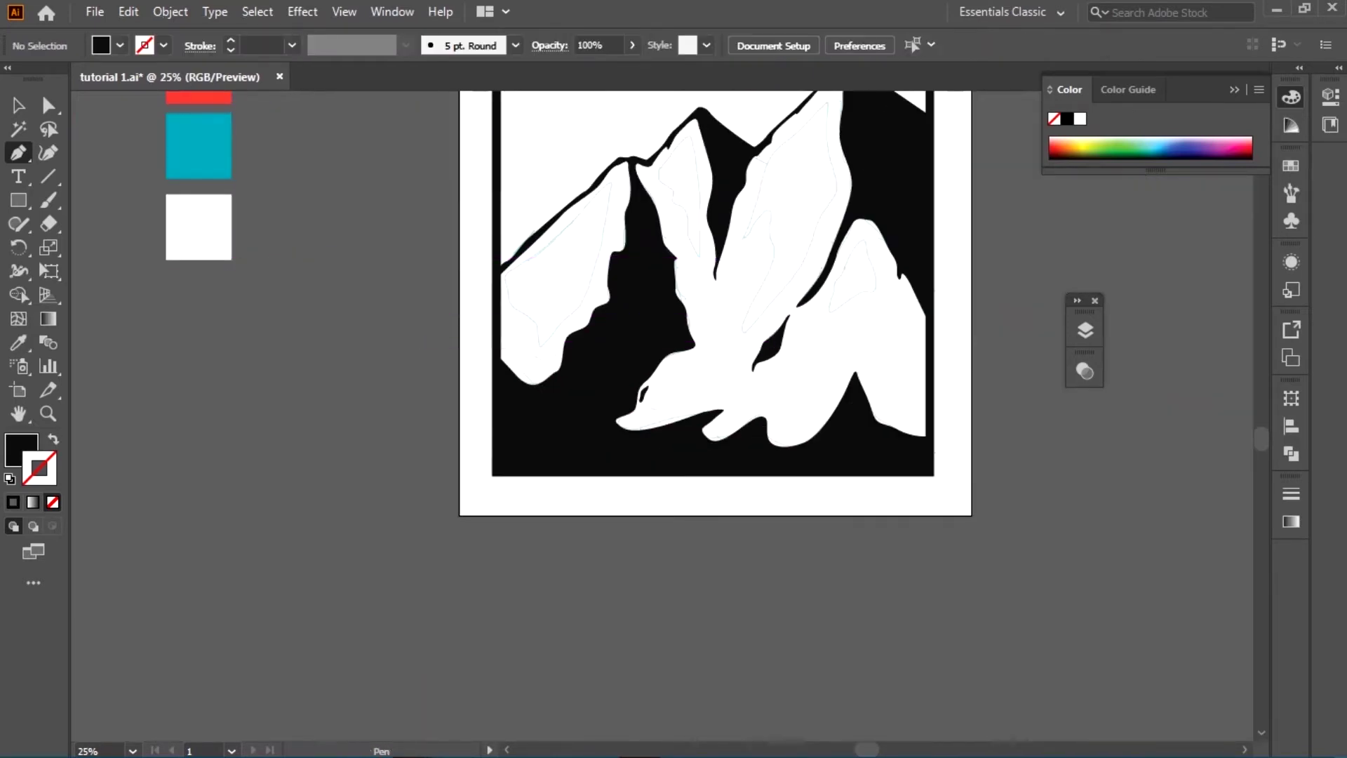
{"action": "key", "text": "ctrl+equal"}
{"action": "key", "text": "ctrl+equal"}
{"action": "key", "text": "ctrl+equal"}
{"action": "scroll", "coordinate": [659, 414], "scroll_direction": "right", "scroll_amount": 5}
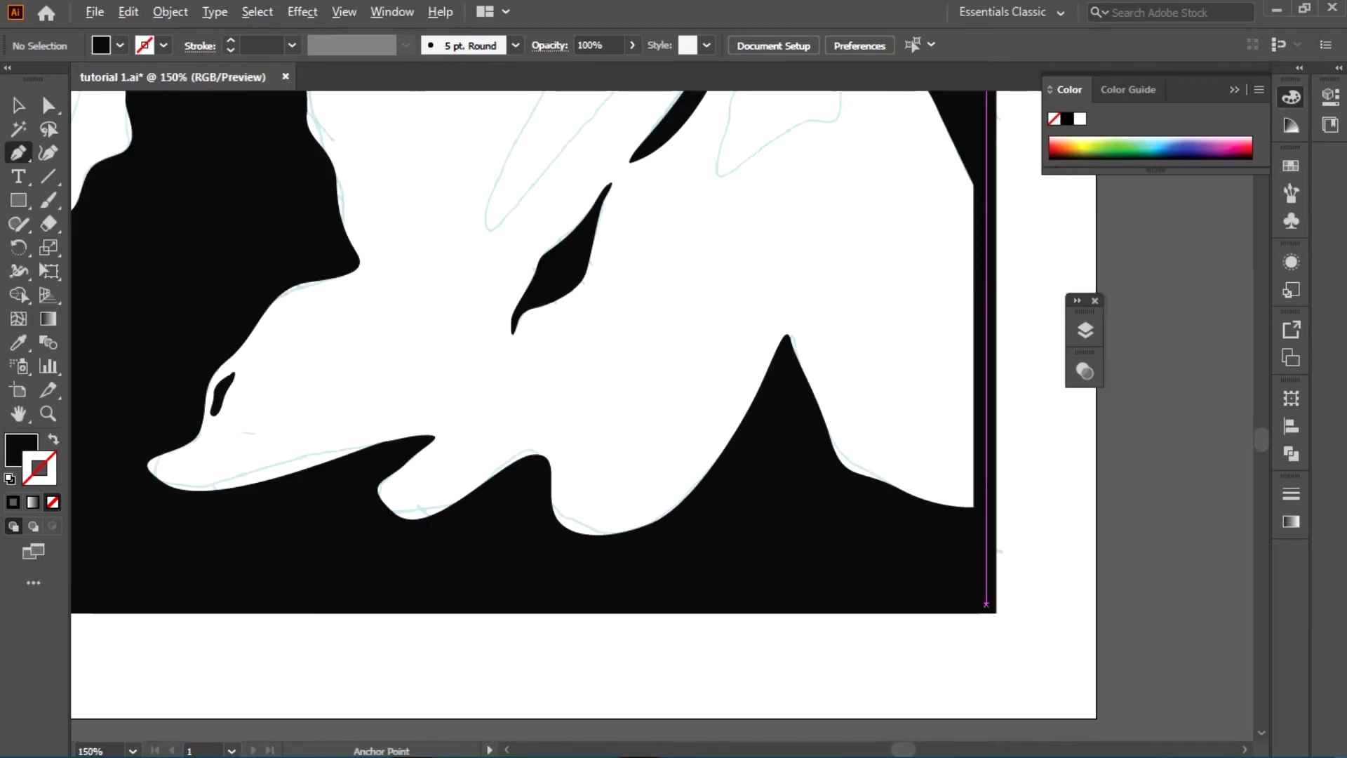
{"action": "key", "text": "ctrl+equal"}
{"action": "key", "text": "ctrl+equal"}
{"action": "left_click", "coordinate": [971, 514]}
{"action": "mouse_move", "coordinate": [821, 439]}
{"action": "left_mouse_down"}
{"action": "mouse_move", "coordinate": [700, 394]}
{"action": "mouse_move", "coordinate": [831, 394]}
{"action": "mouse_move", "coordinate": [906, 460]}
{"action": "left_mouse_up"}
{"action": "left_click", "coordinate": [970, 465]}
{"action": "left_click", "coordinate": [976, 513]}
{"action": "scroll", "coordinate": [280, 306], "scroll_direction": "down", "scroll_amount": 5}
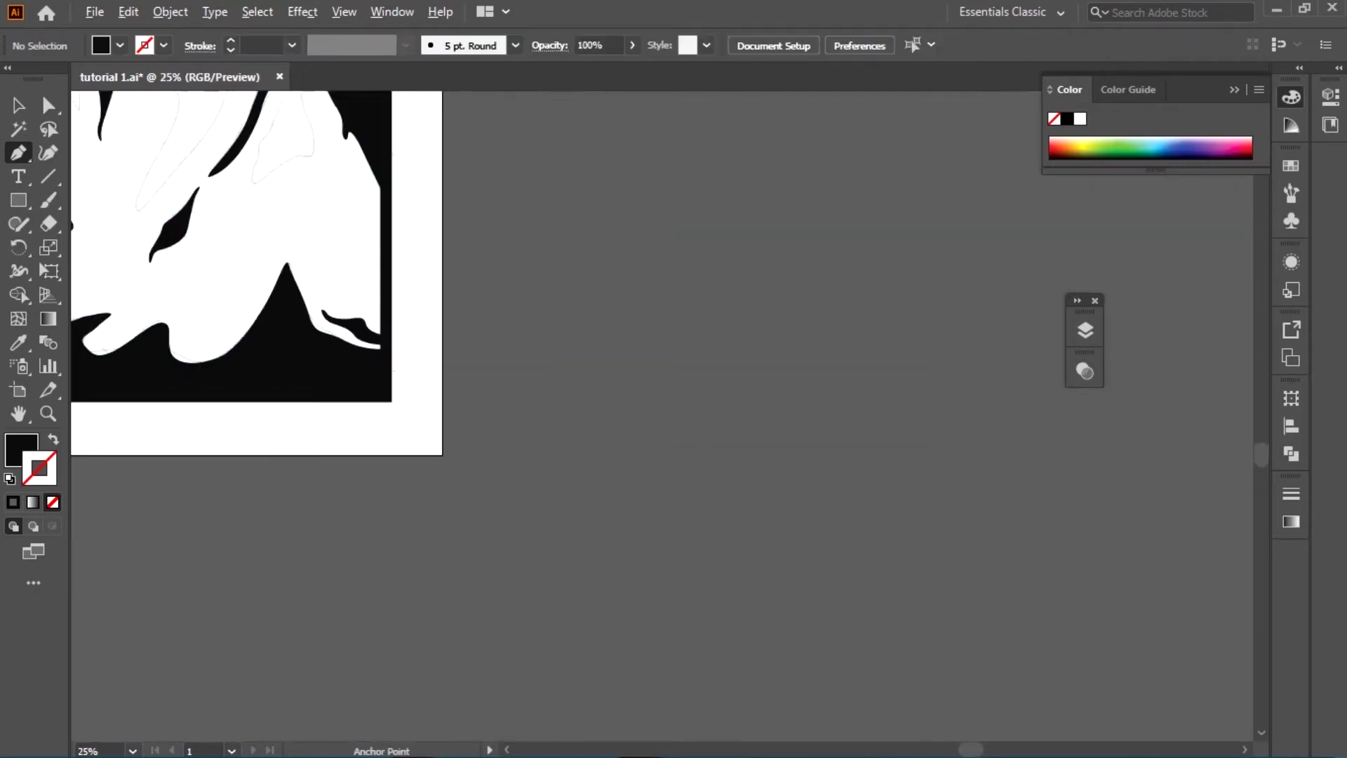
{"action": "scroll", "coordinate": [274, 303], "scroll_direction": "down", "scroll_amount": 2}
{"action": "scroll", "coordinate": [292, 302], "scroll_direction": "up", "scroll_amount": 1}
{"action": "scroll", "coordinate": [293, 302], "scroll_direction": "up", "scroll_amount": 1}
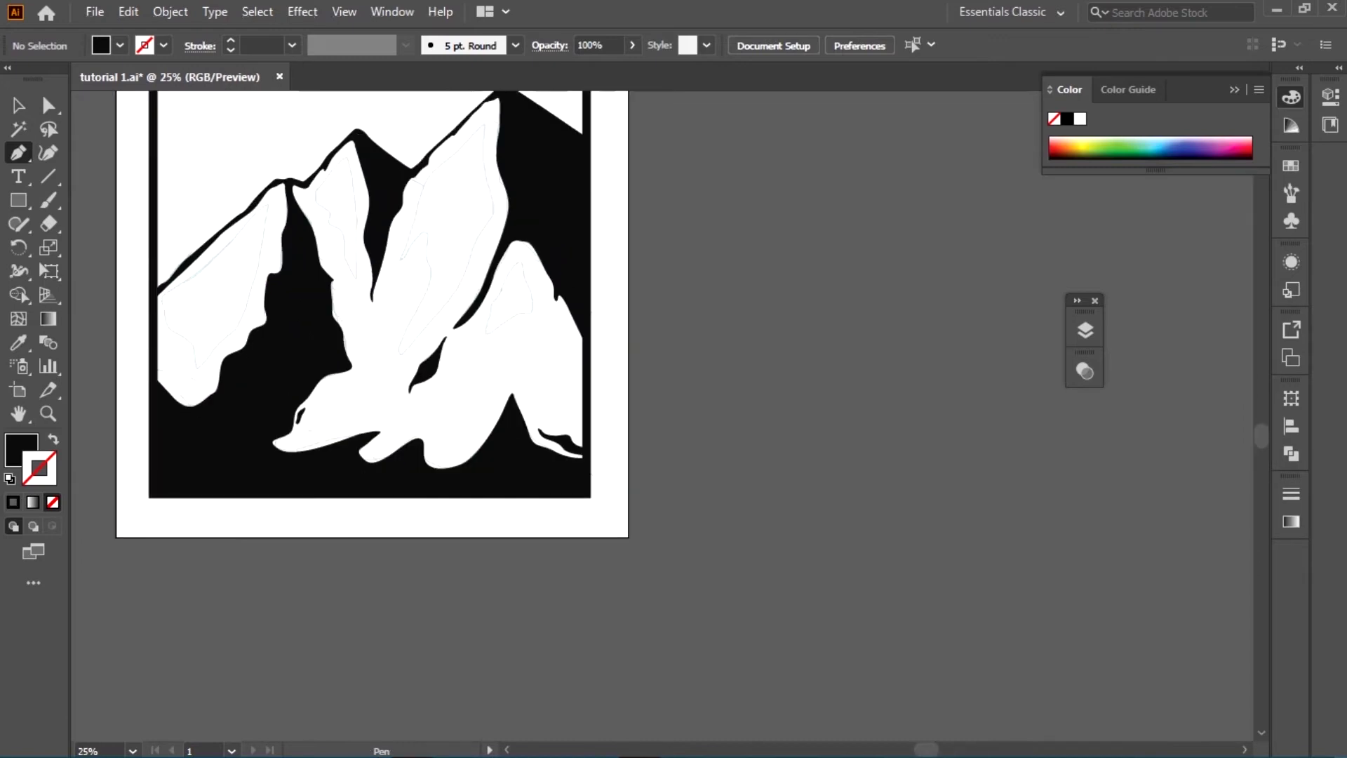
{"action": "scroll", "coordinate": [381, 265], "scroll_direction": "up", "scroll_amount": 2}
- Switch to the Selection tool, show the Layers panel, and hide the gambar sketch layer
{"action": "key", "text": "v"}
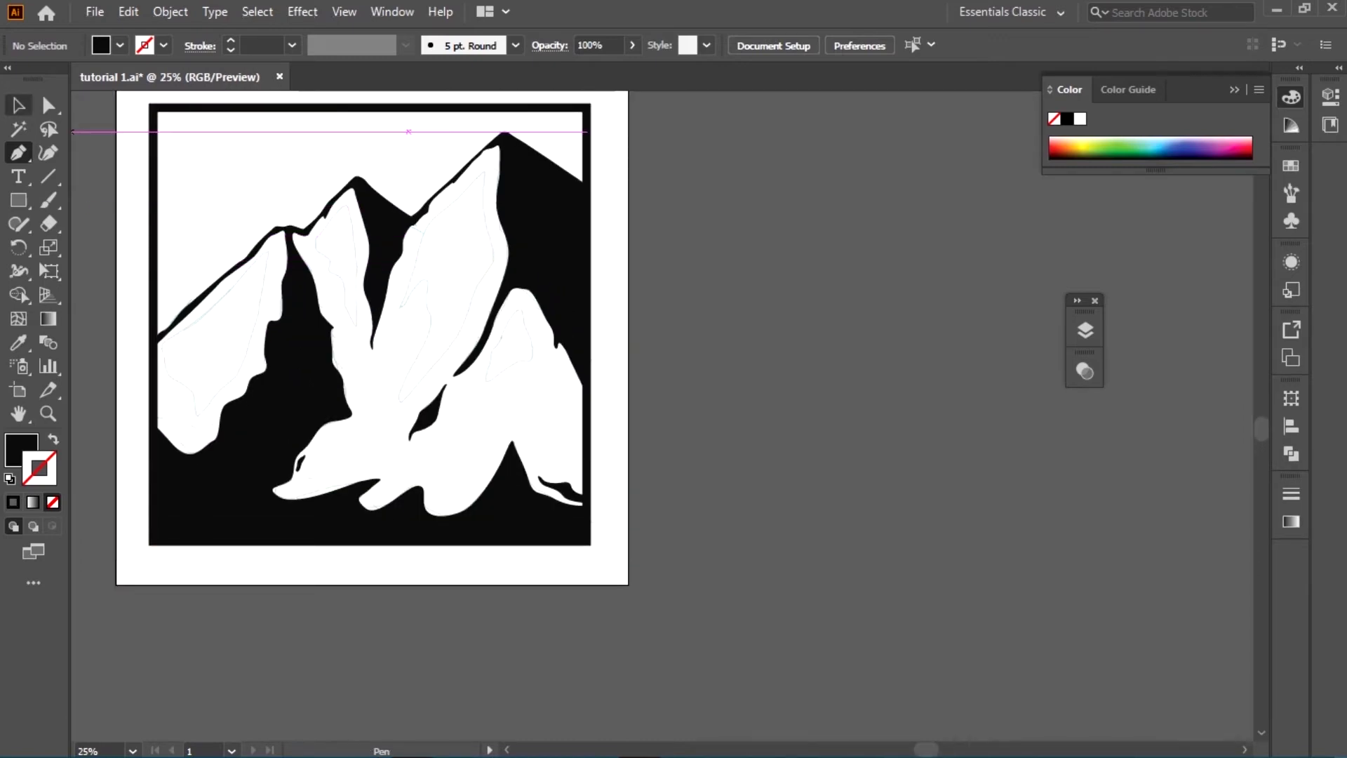
{"action": "key", "text": "F7"}
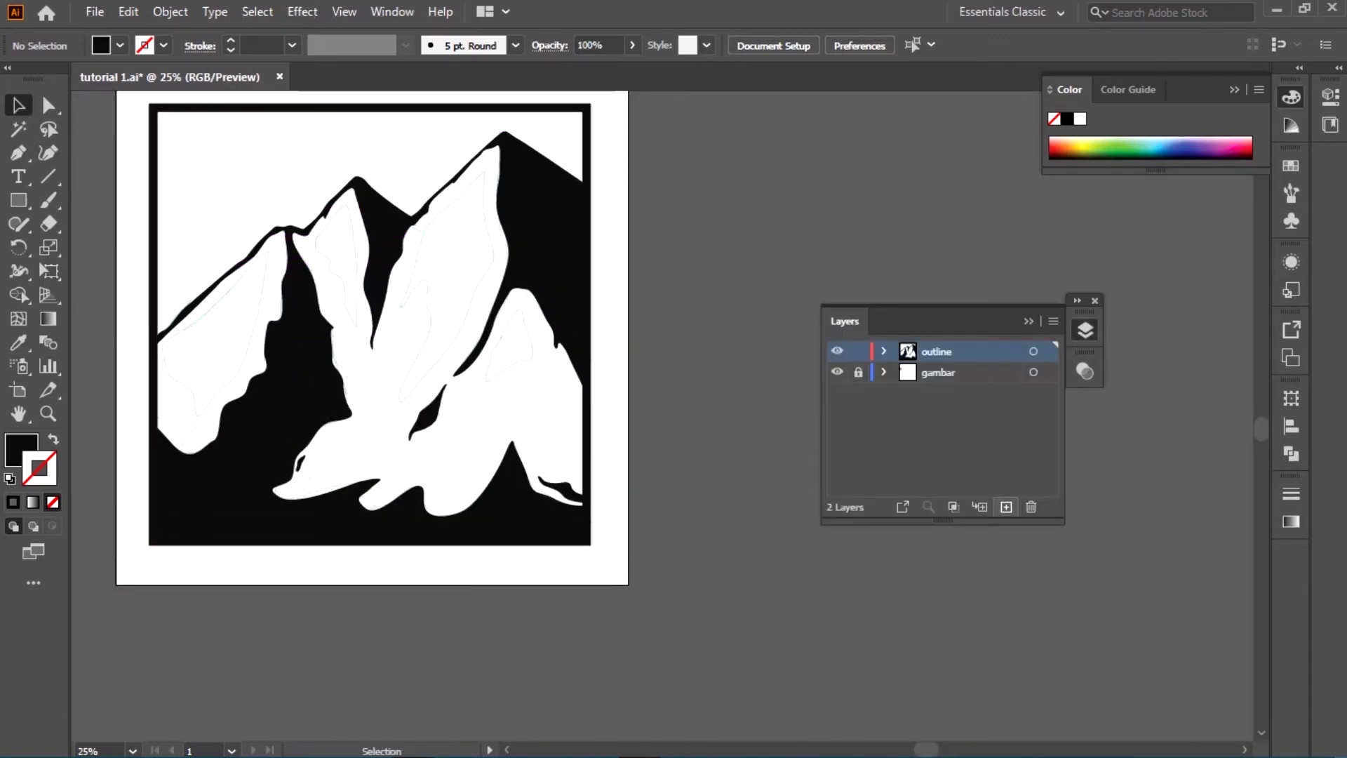
{"action": "left_click", "coordinate": [837, 372]}
{"action": "key", "text": "ctrl+minus"}
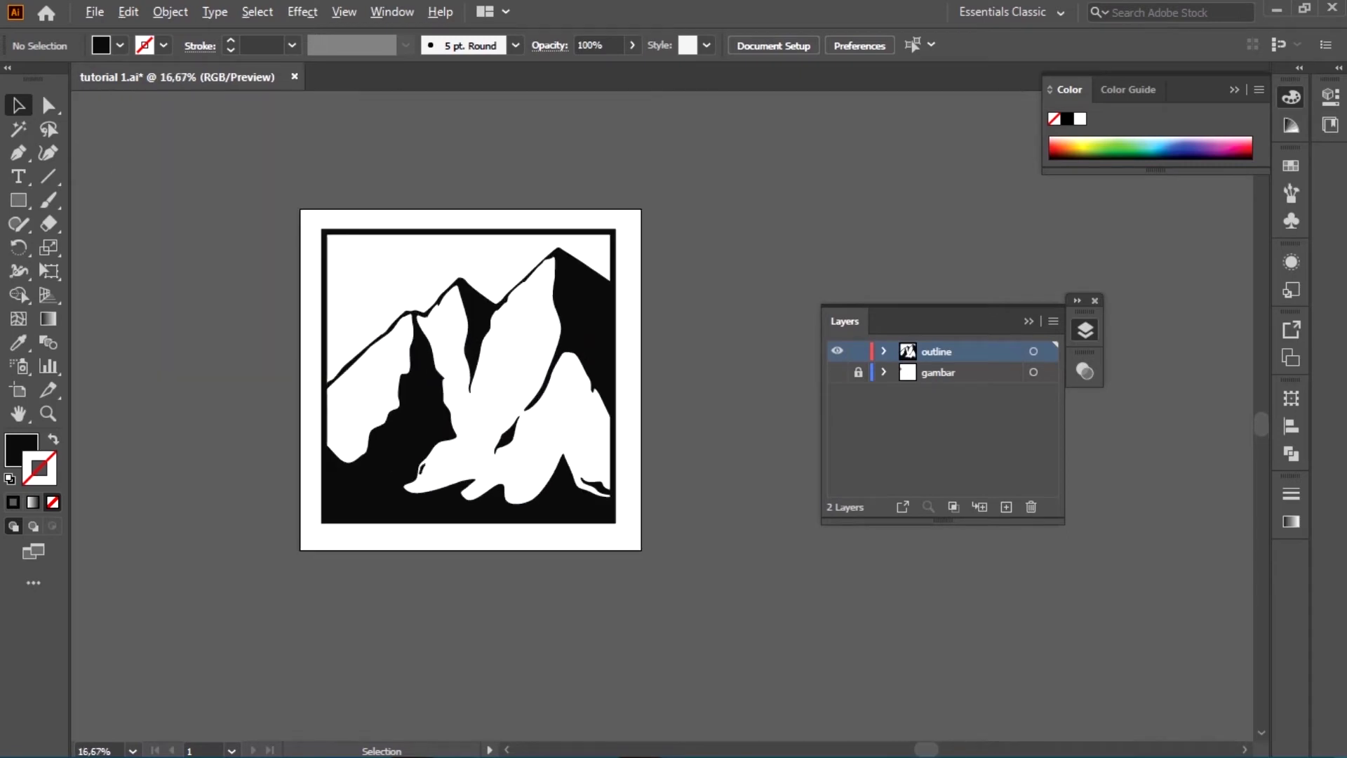
{"action": "key", "text": "ctrl+minus"}
{"action": "key", "text": "ctrl+plus"}
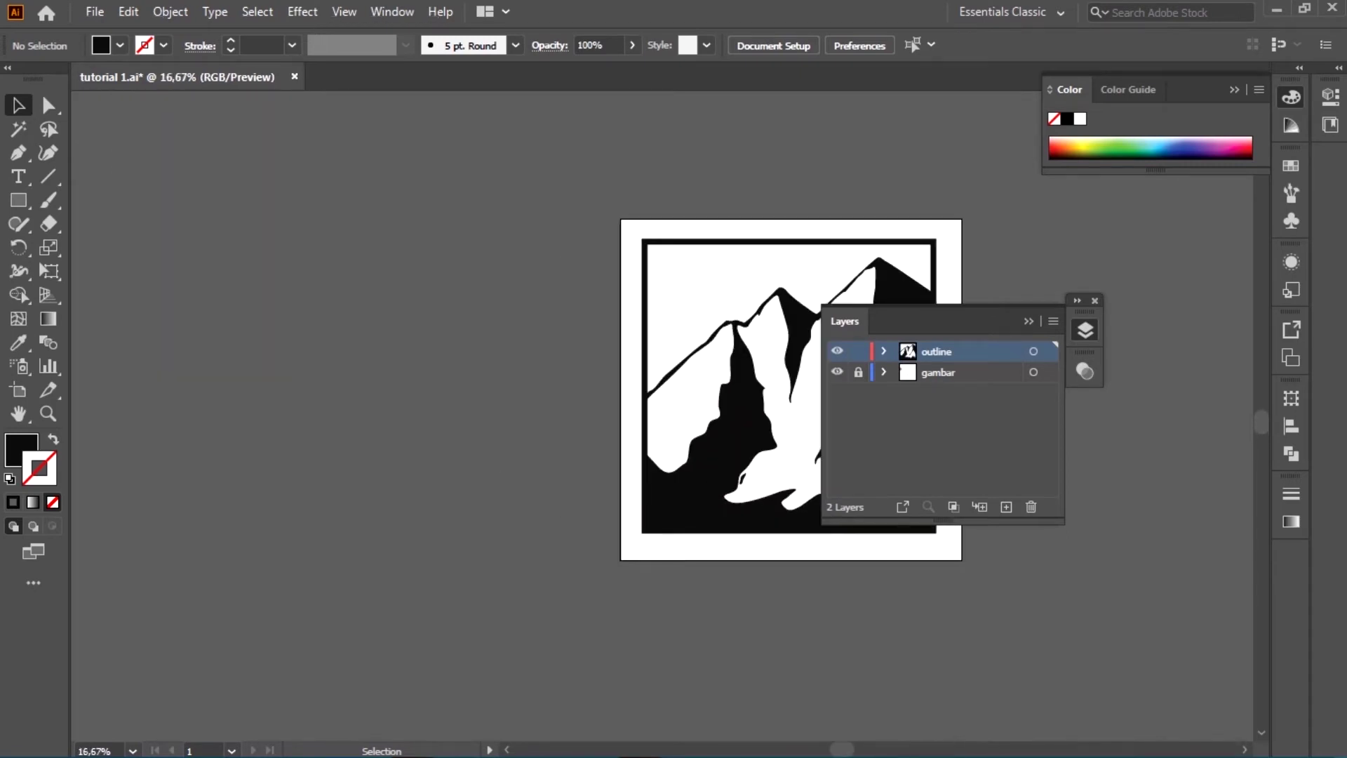
{"action": "key", "text": "ctrl+minus"}
{"action": "key", "text": "ctrl+plus"}
- Select the gambar layer, enlarge the Layers panel, and show the outline, color and gambar layers
{"action": "left_click", "coordinate": [939, 372]}
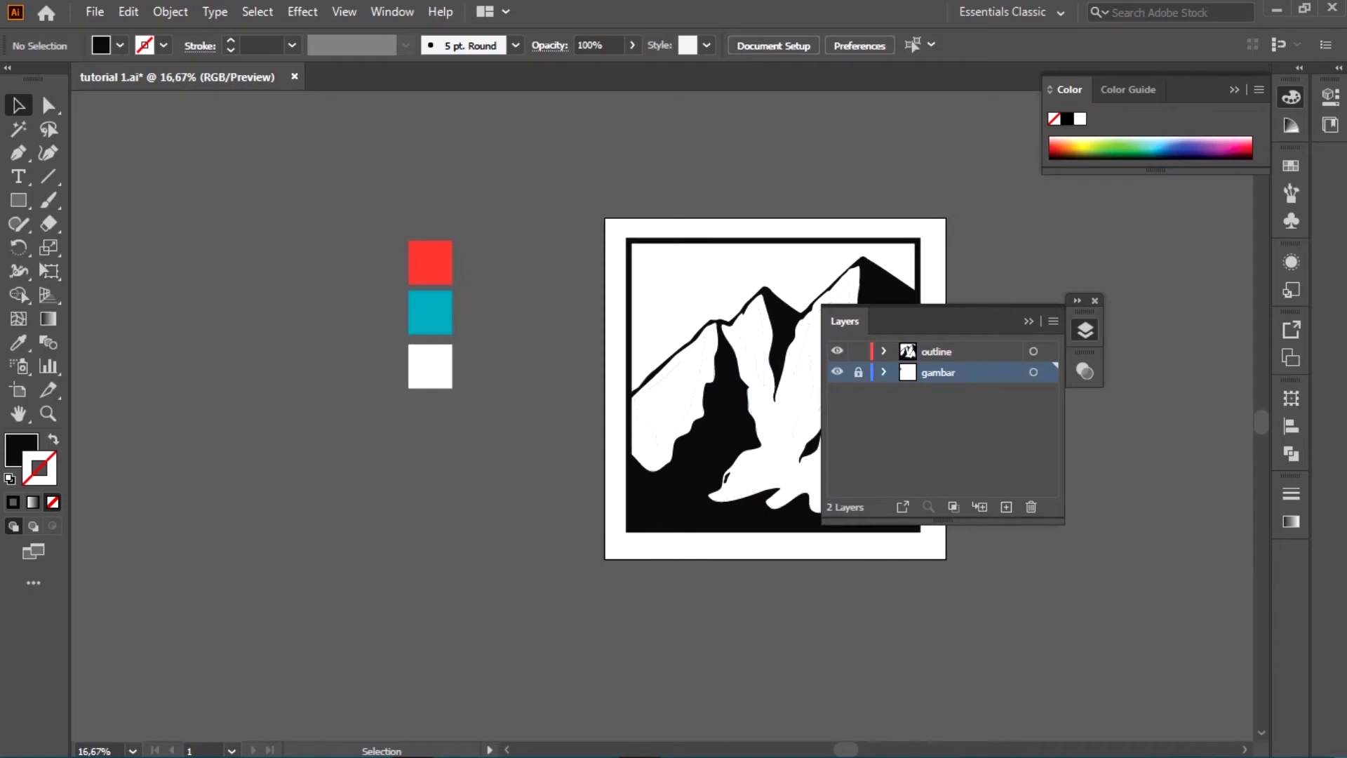
{"action": "scroll", "coordinate": [702, 393], "scroll_direction": "right", "scroll_amount": 5}
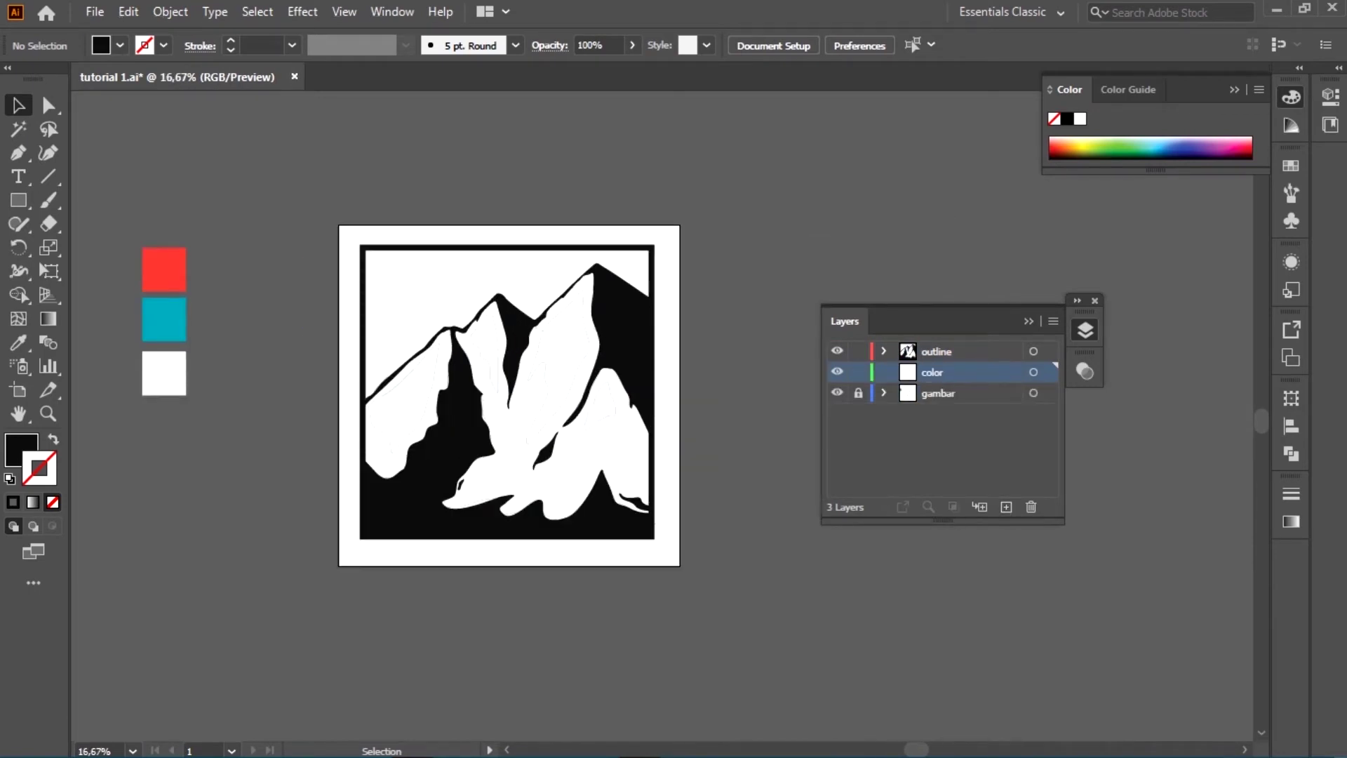
{"action": "left_click_drag", "start_coordinate": [822, 420], "coordinate": [698, 421]}
{"action": "left_click_drag", "start_coordinate": [881, 521], "coordinate": [881, 678]}
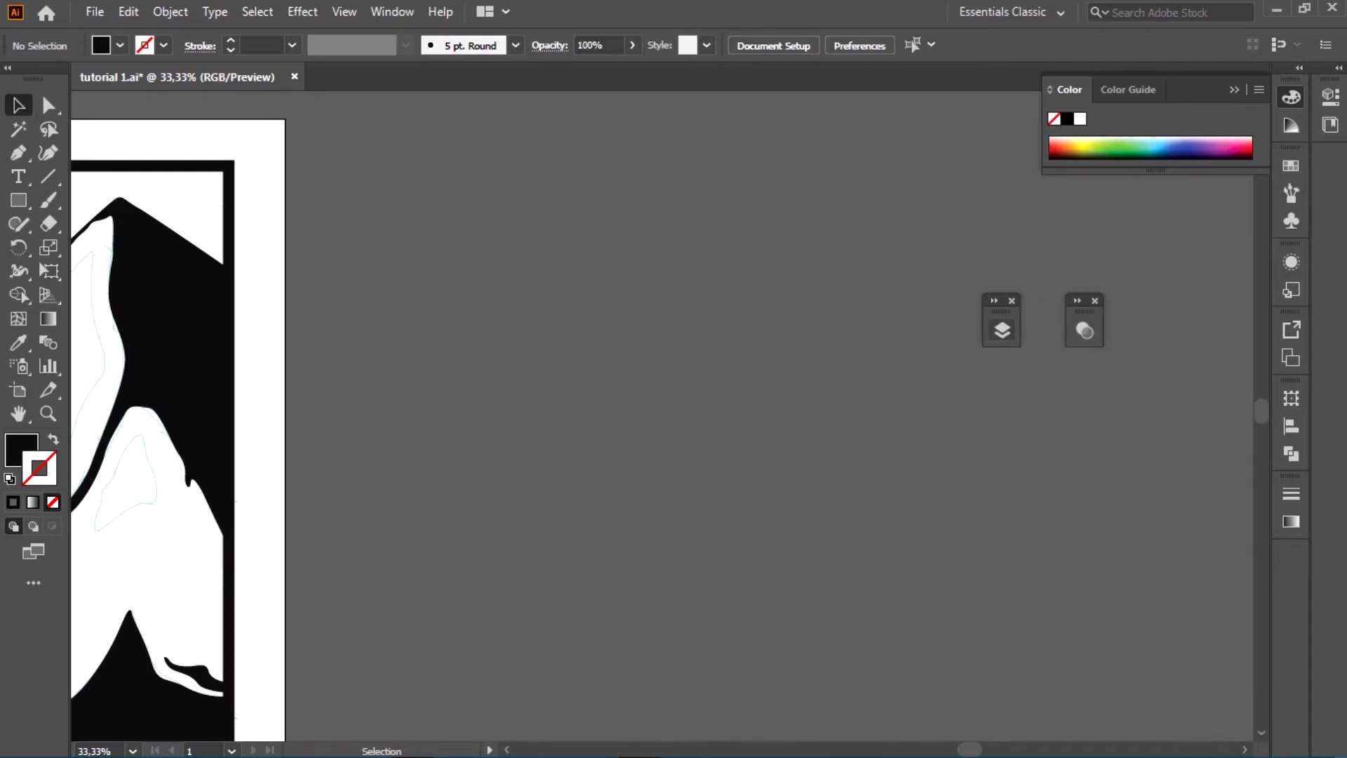
{"action": "left_click", "coordinate": [1001, 329]}
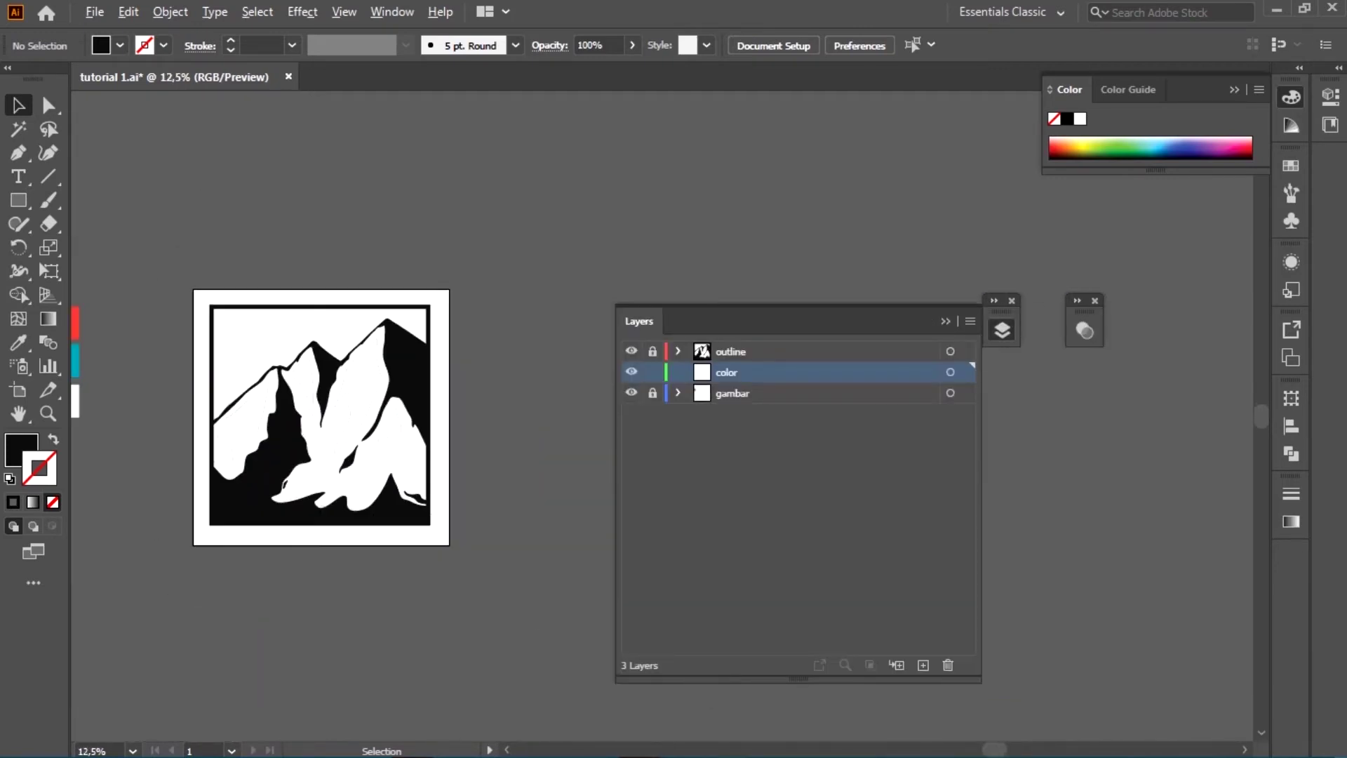
{"action": "scroll", "coordinate": [148, 357], "scroll_direction": "up", "scroll_amount": 1}
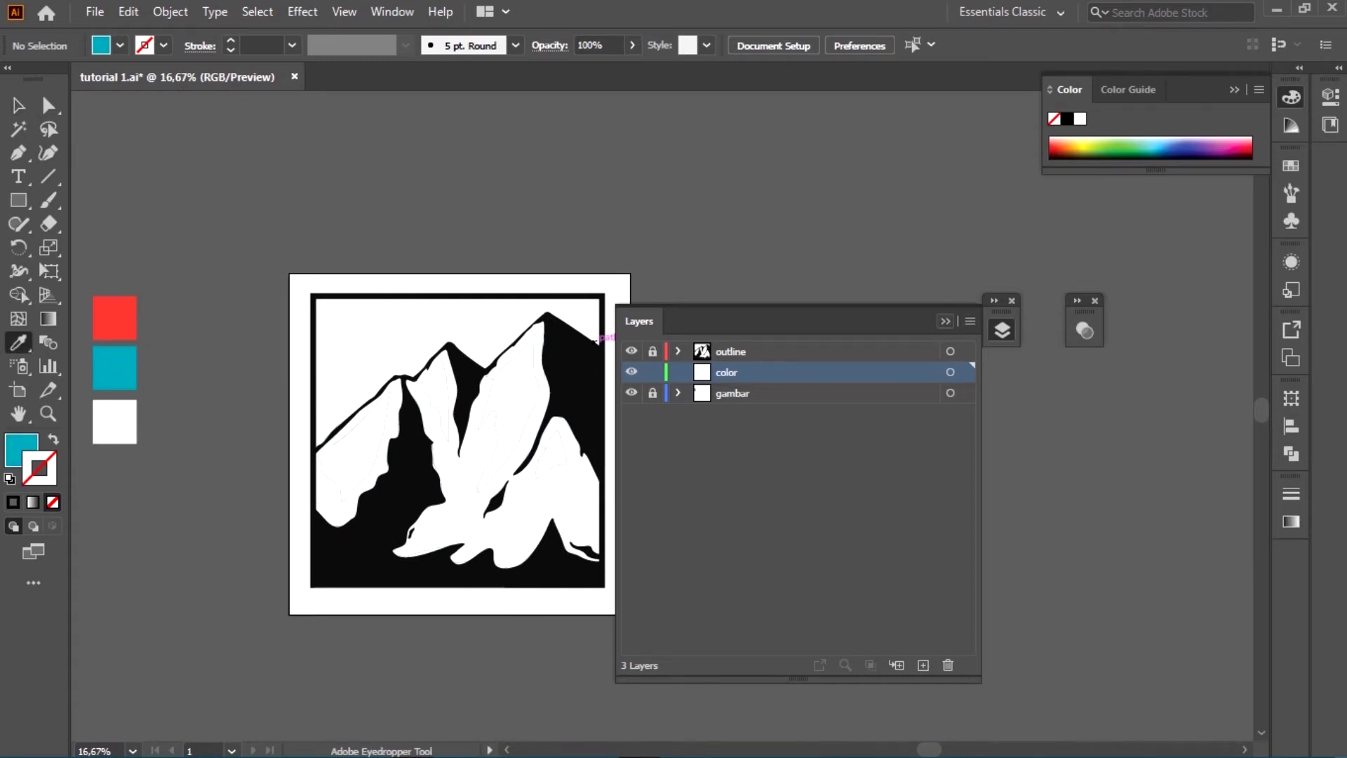
- Start the teal shape along the frame's left, bottom and right edges up to the right peak
{"action": "scroll", "coordinate": [299, 386], "scroll_direction": "up", "scroll_amount": 1}
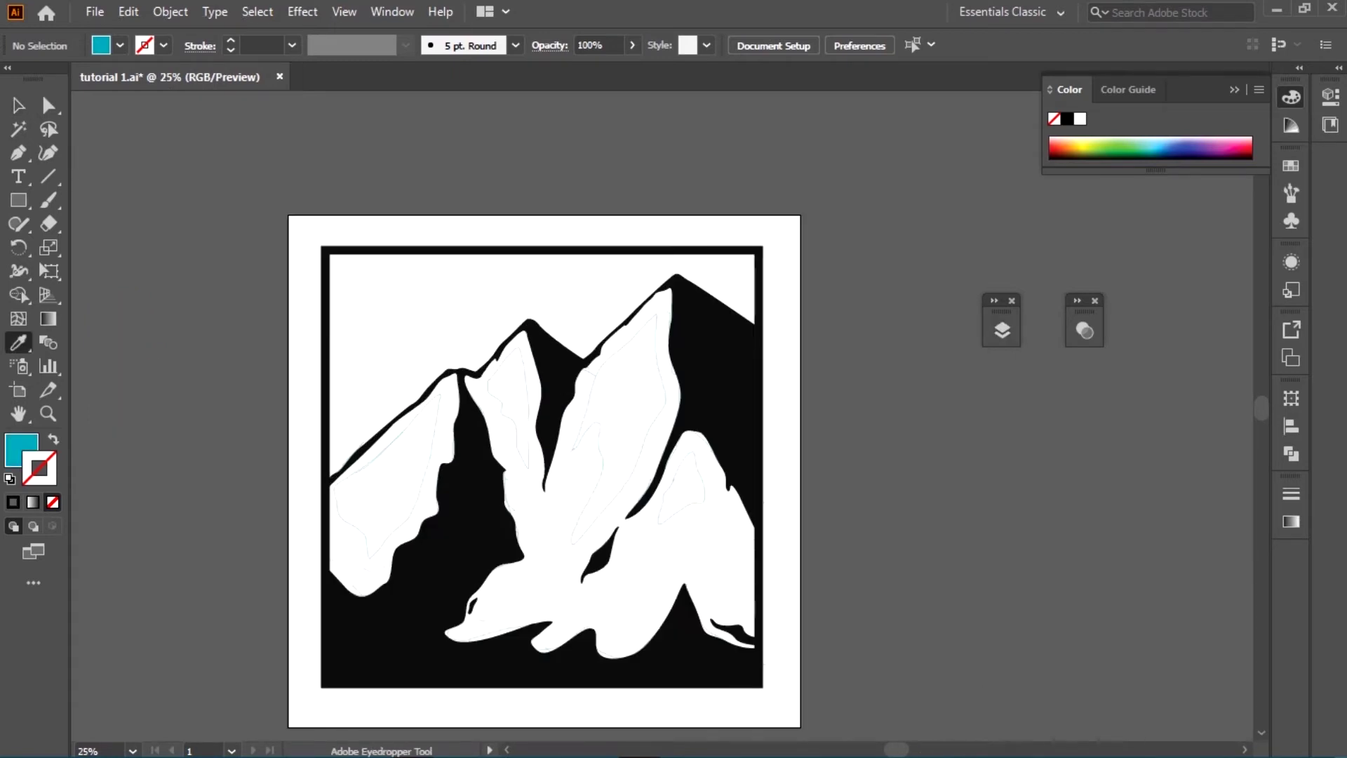
{"action": "scroll", "coordinate": [317, 471], "scroll_direction": "up", "scroll_amount": 2}
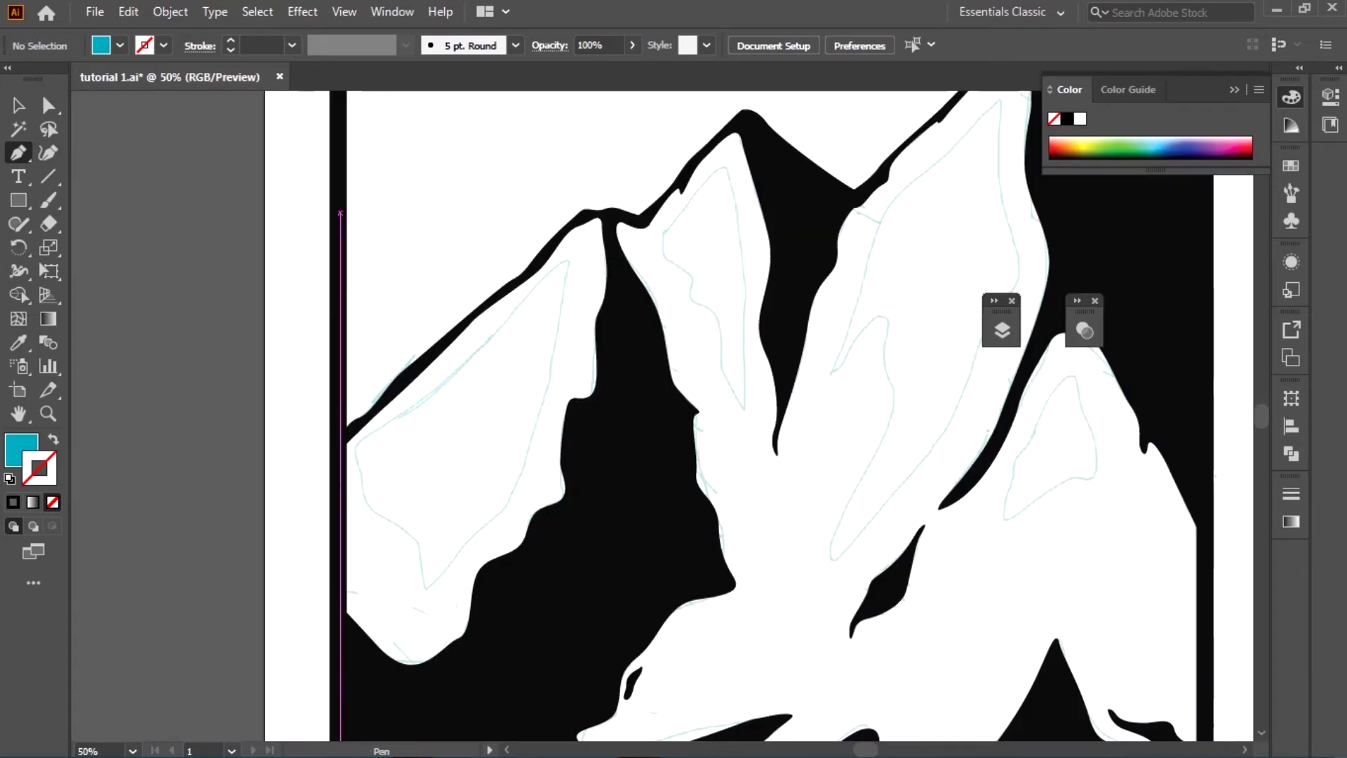
{"action": "left_click", "coordinate": [341, 438]}
{"action": "scroll", "coordinate": [340, 673], "scroll_direction": "down", "scroll_amount": 3}
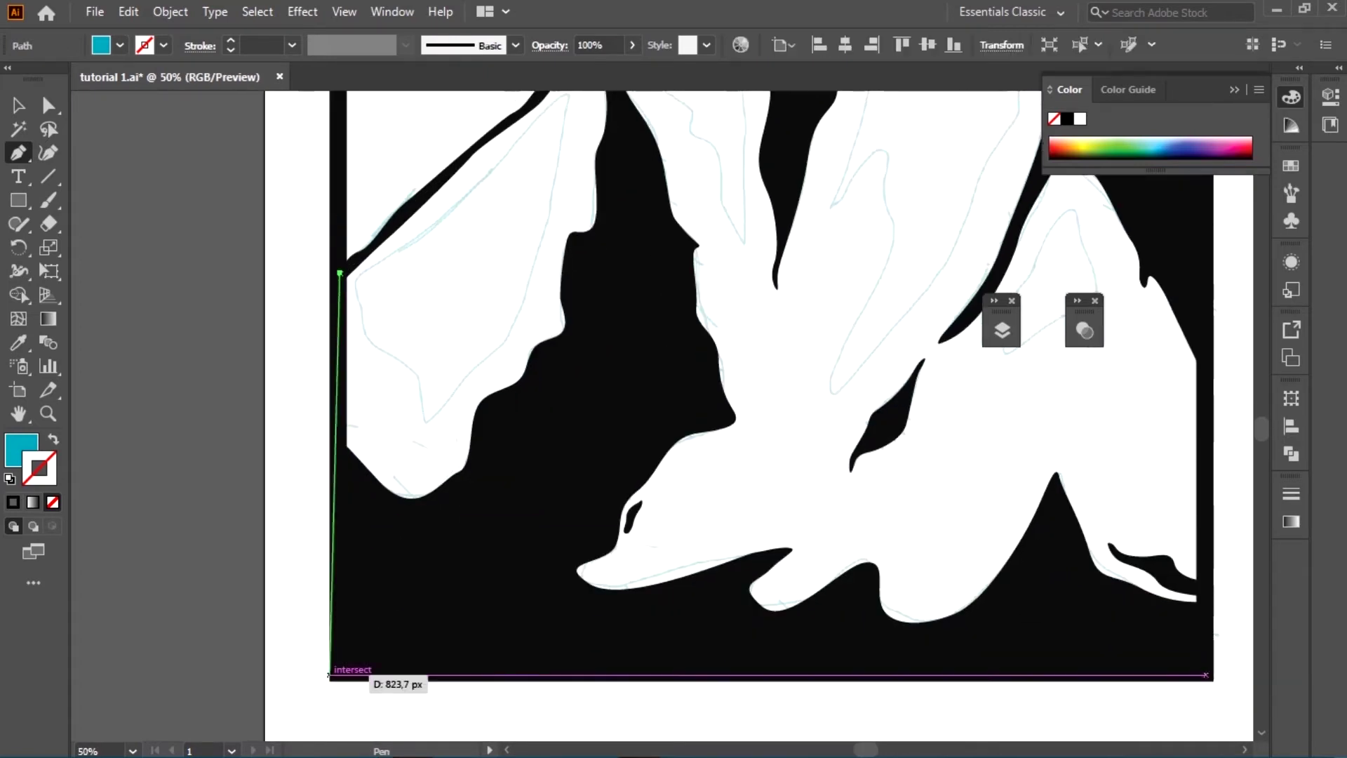
{"action": "left_click", "coordinate": [340, 675]}
{"action": "scroll", "coordinate": [701, 554], "scroll_direction": "down", "scroll_amount": 1}
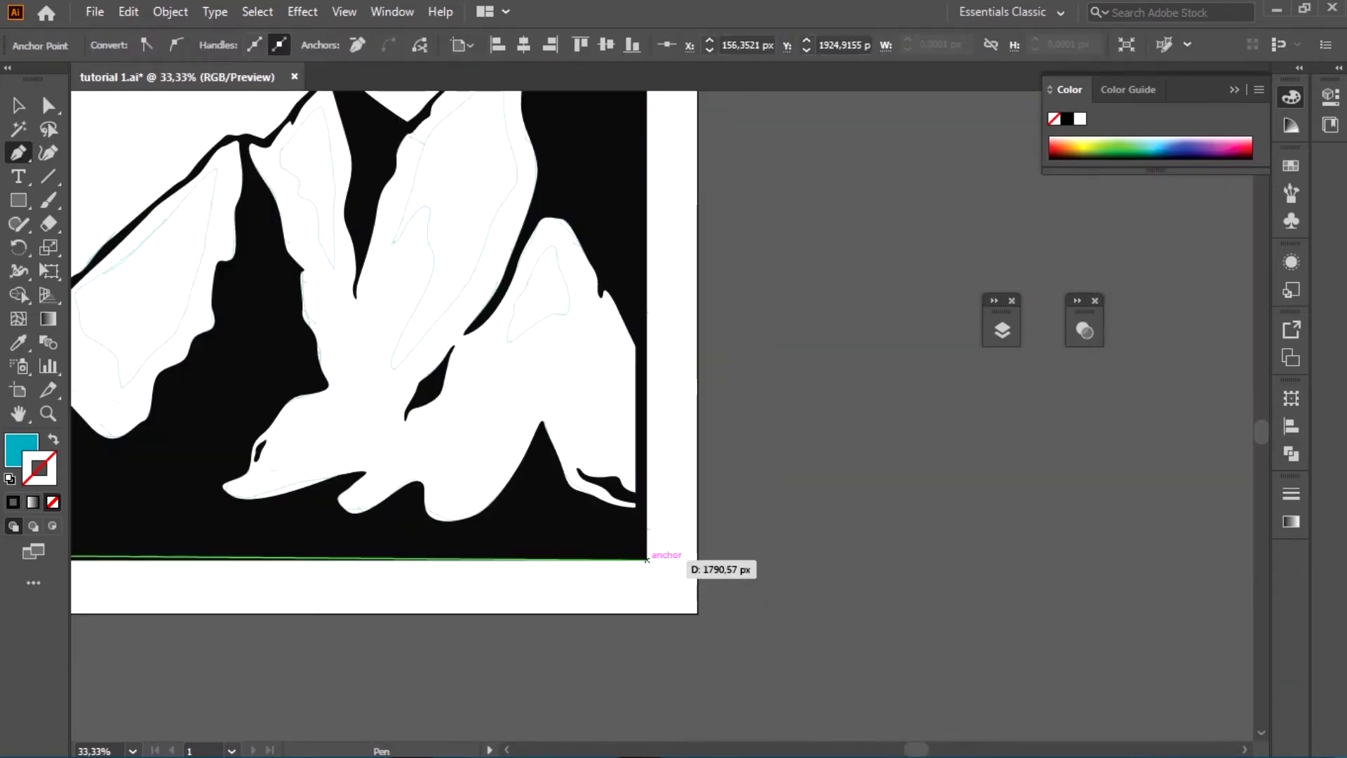
{"action": "left_click", "coordinate": [645, 556]}
{"action": "scroll", "coordinate": [646, 301], "scroll_direction": "up", "scroll_amount": 2}
{"action": "left_click", "coordinate": [641, 282]}
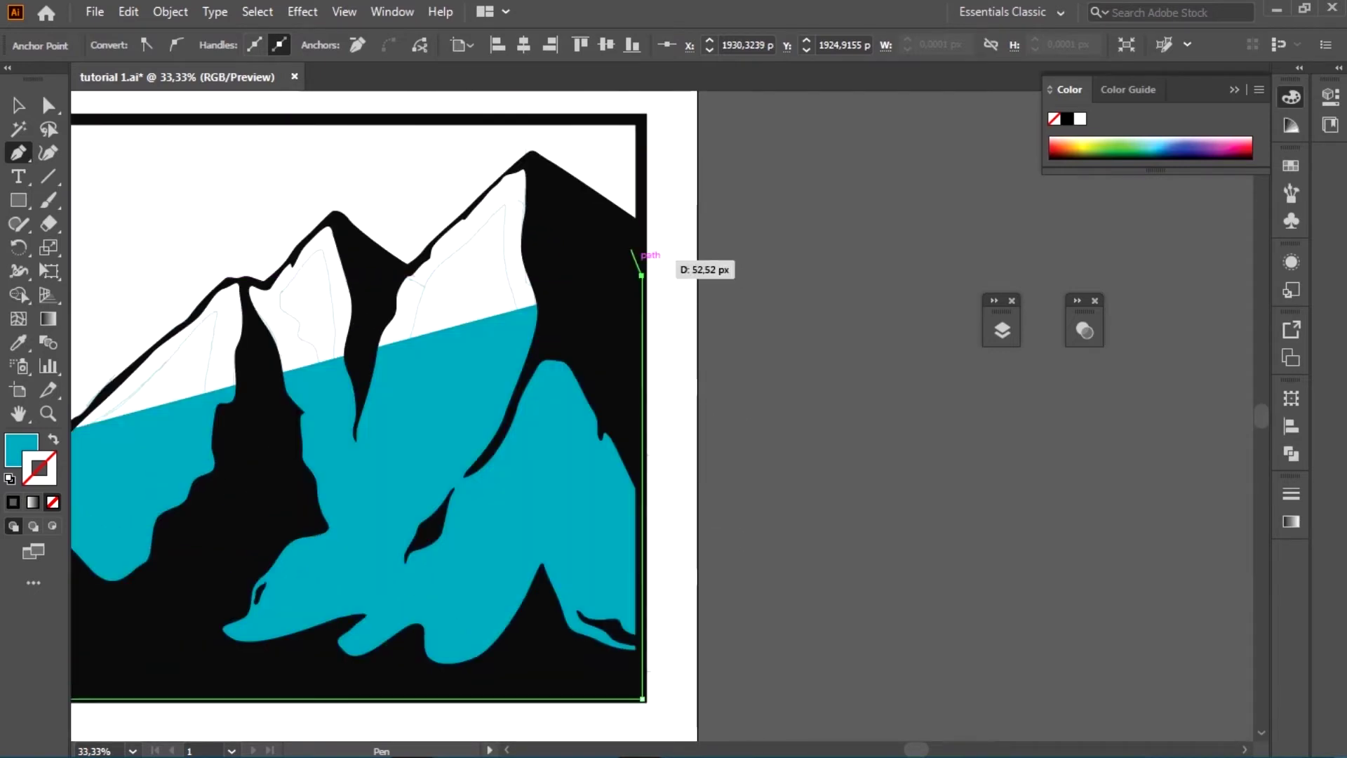
{"action": "scroll", "coordinate": [641, 281], "scroll_direction": "up", "scroll_amount": 2}
{"action": "scroll", "coordinate": [695, 328], "scroll_direction": "up", "scroll_amount": 4}
{"action": "left_click", "coordinate": [695, 328]}
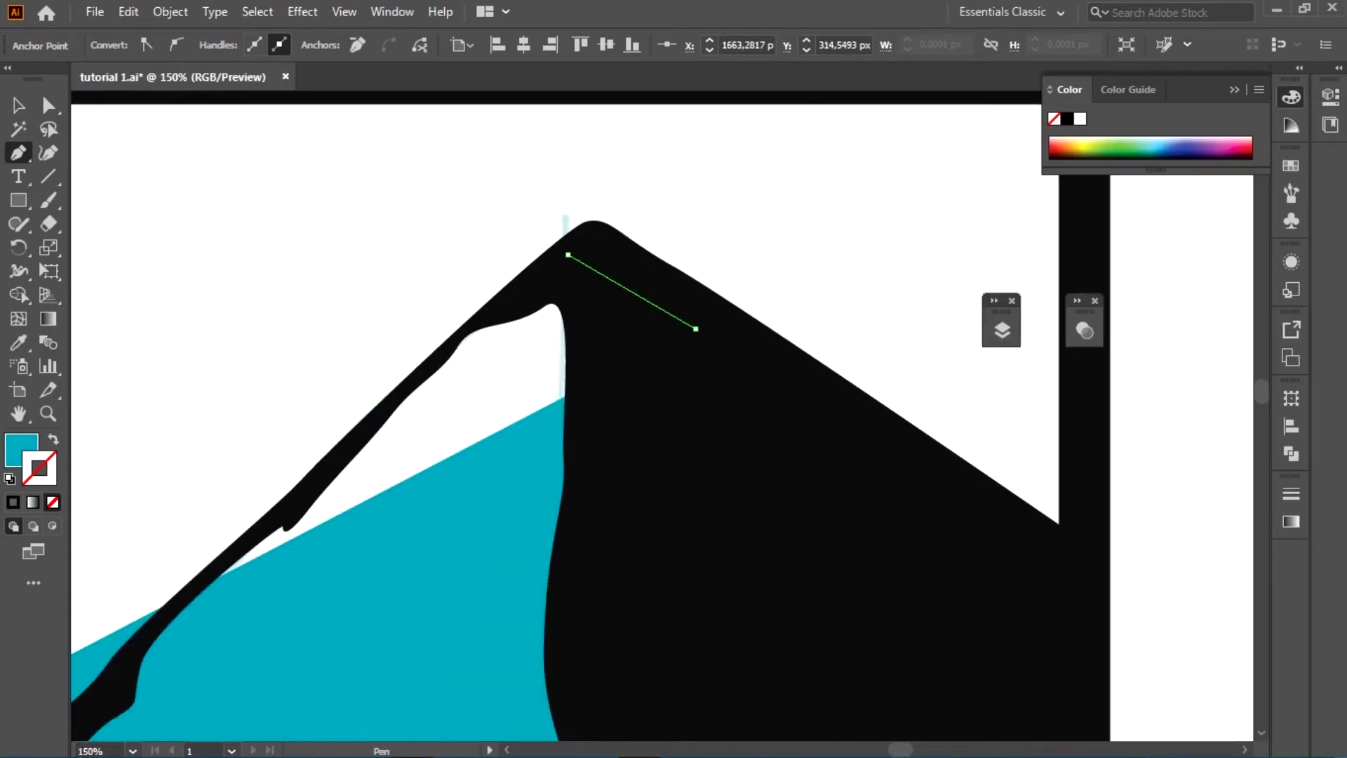
- Continue the teal outline down the right-hand ridge lines into the valley
{"action": "left_click", "coordinate": [446, 345]}
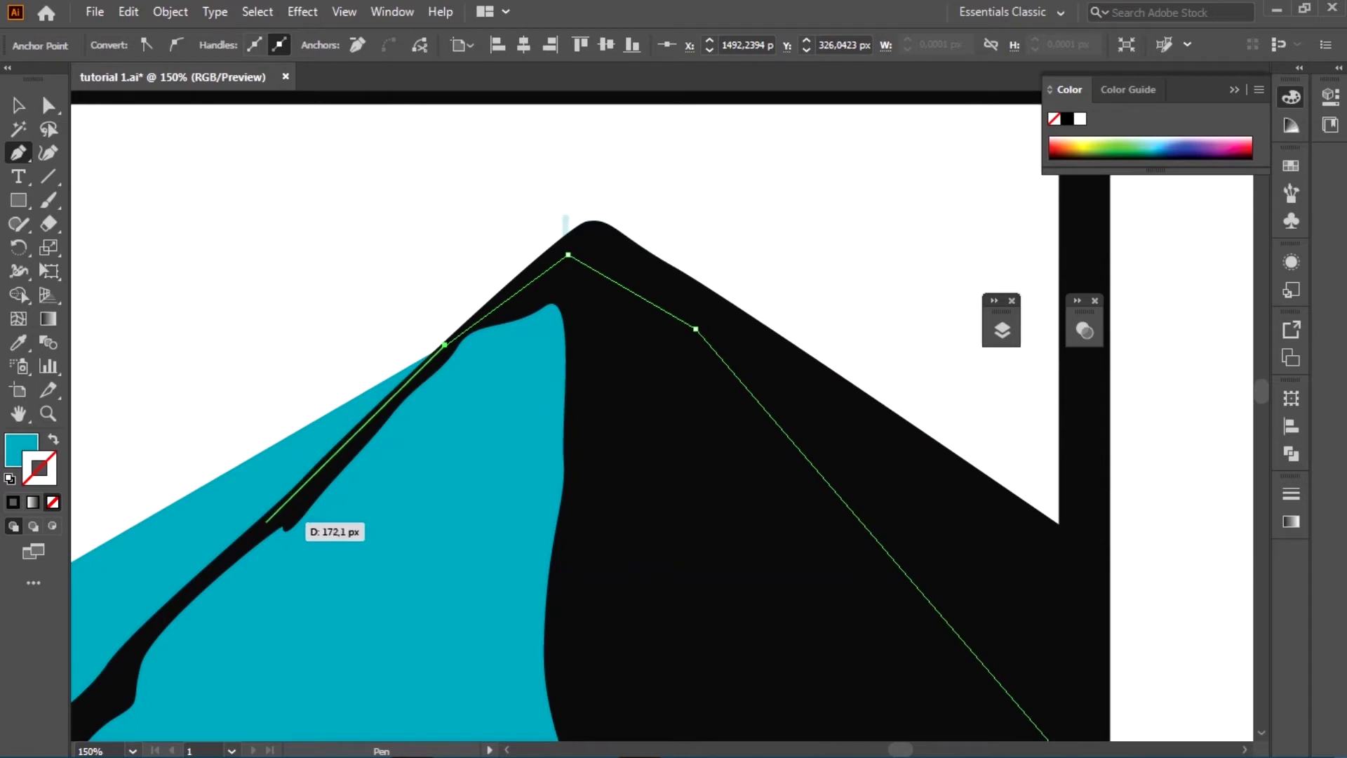
{"action": "left_click", "coordinate": [264, 523]}
{"action": "scroll", "coordinate": [263, 524], "scroll_direction": "down", "scroll_amount": 2}
{"action": "scroll", "coordinate": [449, 505], "scroll_direction": "up", "scroll_amount": 2}
{"action": "left_click", "coordinate": [430, 566]}
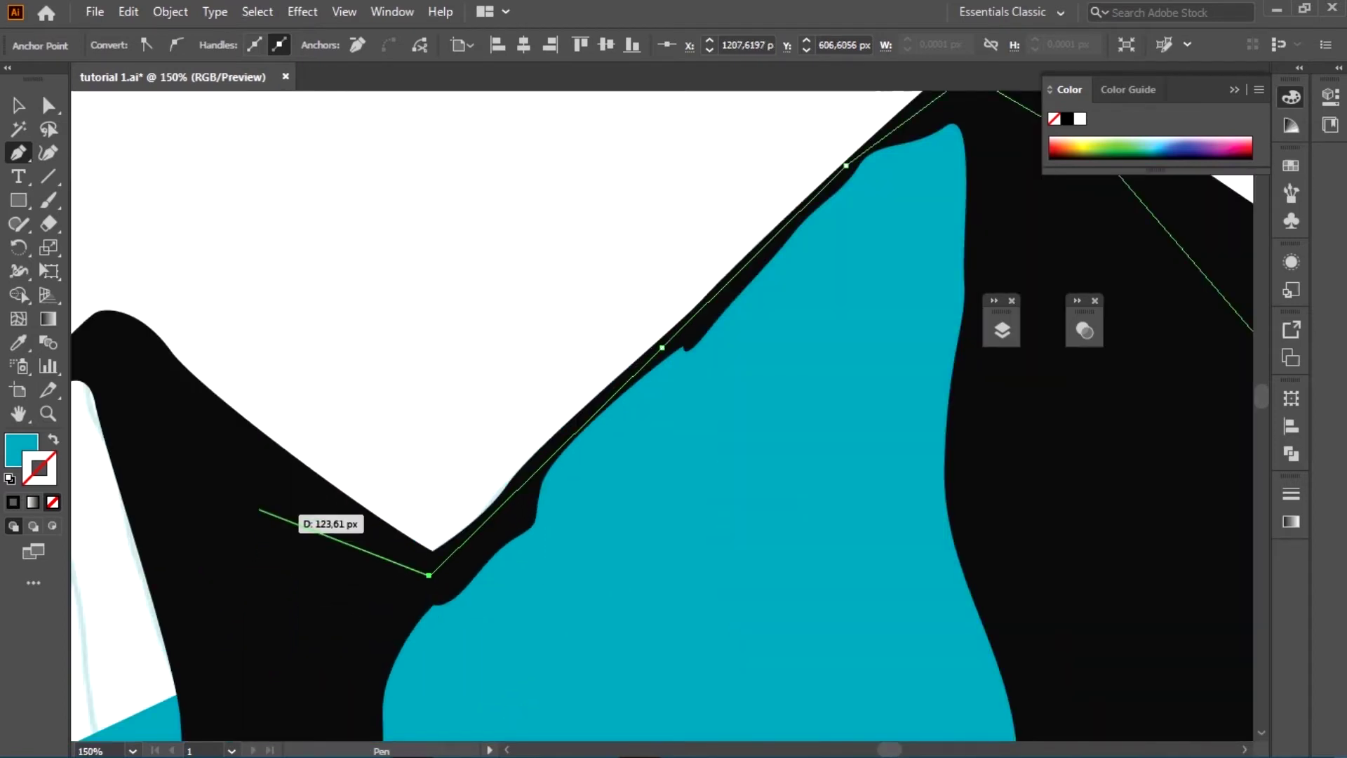
{"action": "left_click", "coordinate": [249, 478]}
{"action": "scroll", "coordinate": [519, 497], "scroll_direction": "down", "scroll_amount": 3}
{"action": "scroll", "coordinate": [351, 477], "scroll_direction": "up", "scroll_amount": 1}
{"action": "scroll", "coordinate": [358, 463], "scroll_direction": "up", "scroll_amount": 2}
{"action": "left_click", "coordinate": [428, 398]}
{"action": "left_click", "coordinate": [312, 492]}
{"action": "left_click", "coordinate": [213, 608]}
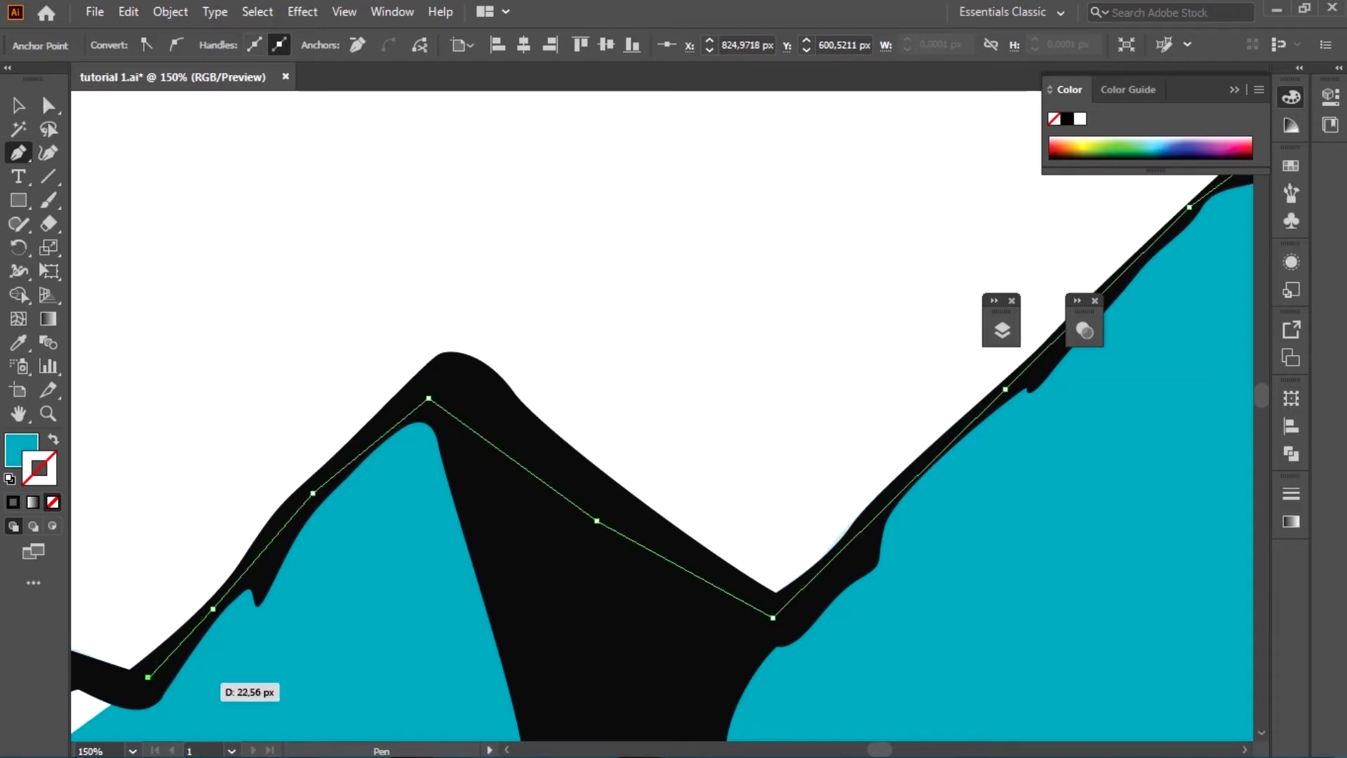
- Trace down the left ridge to the frame's left edge, close the teal shape and deselect it
{"action": "scroll", "coordinate": [148, 677], "scroll_direction": "down", "scroll_amount": 3}
{"action": "scroll", "coordinate": [561, 378], "scroll_direction": "up", "scroll_amount": 3}
{"action": "scroll", "coordinate": [586, 391], "scroll_direction": "up", "scroll_amount": 1}
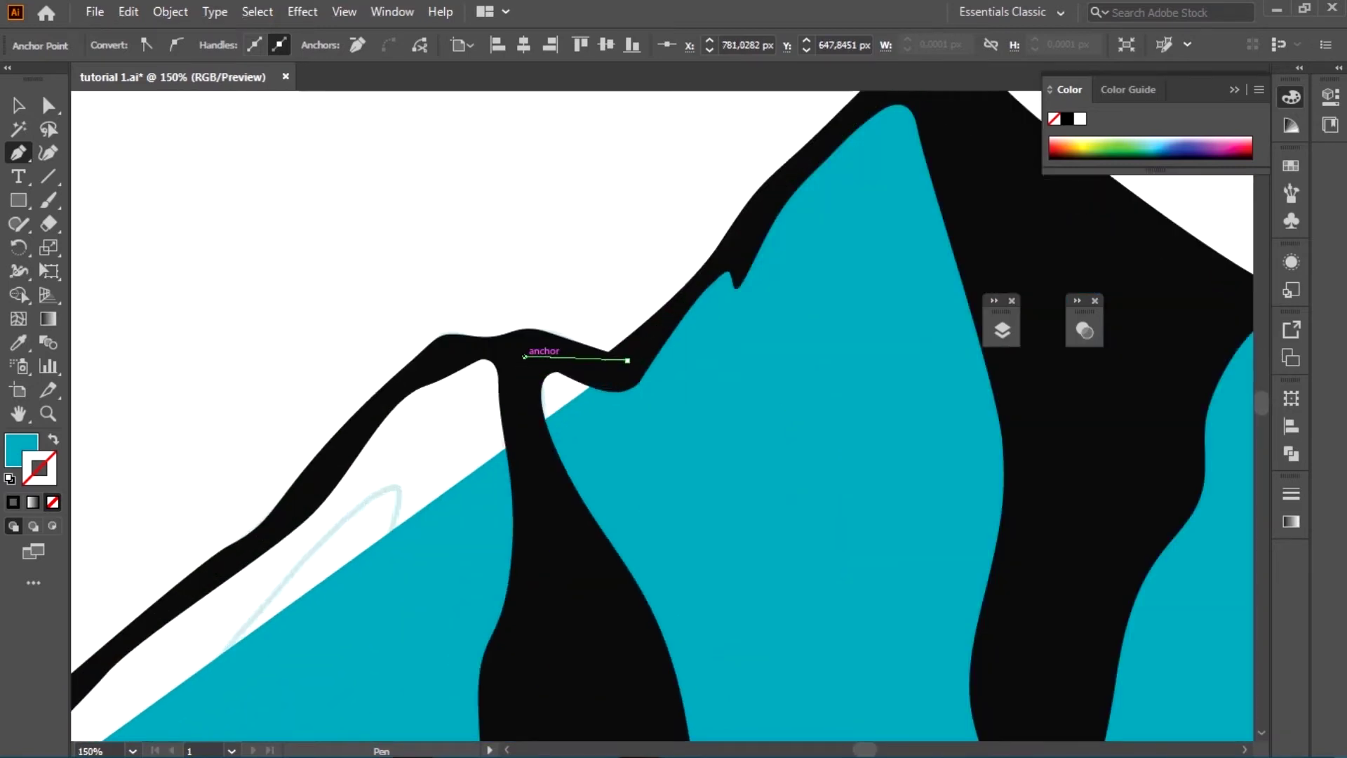
{"action": "left_click", "coordinate": [525, 356]}
{"action": "left_click", "coordinate": [450, 344]}
{"action": "left_click", "coordinate": [368, 439]}
{"action": "left_click", "coordinate": [245, 545]}
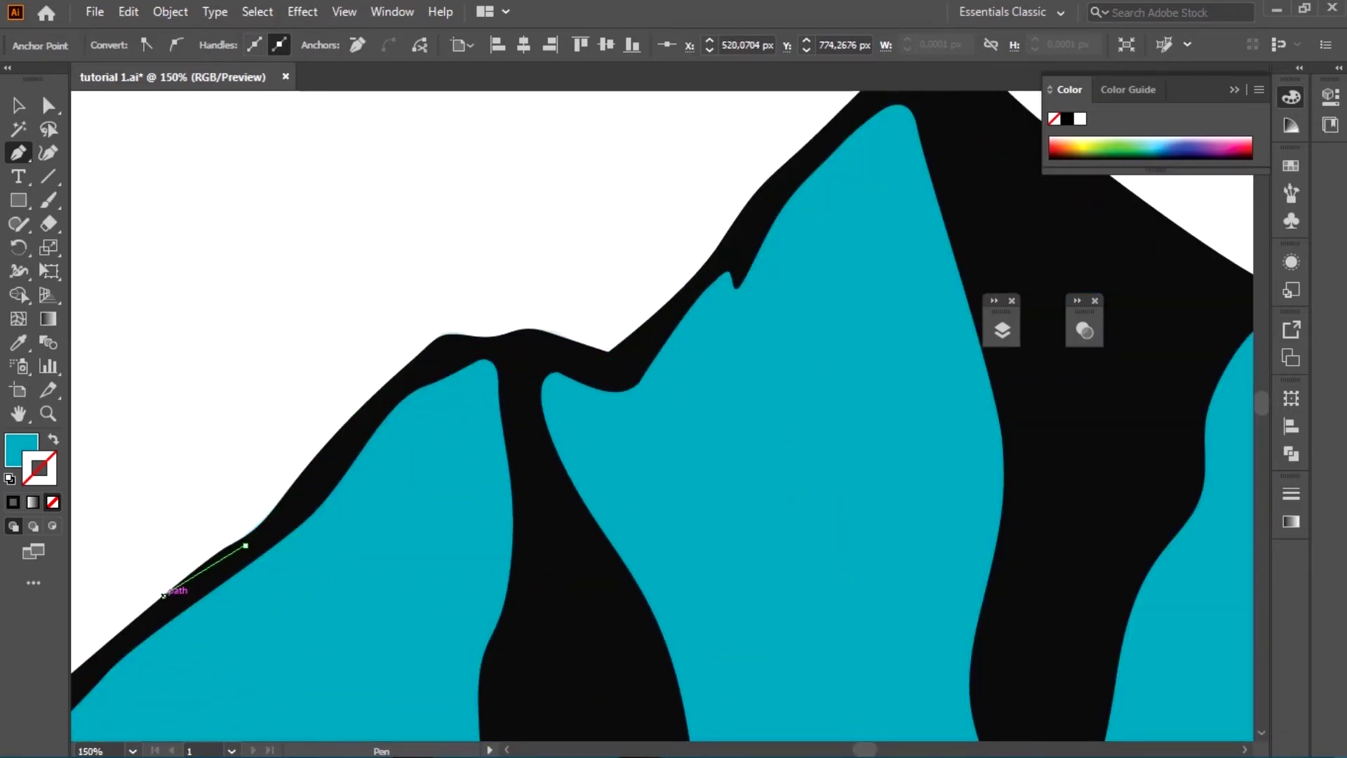
{"action": "left_click", "coordinate": [153, 615]}
{"action": "scroll", "coordinate": [363, 580], "scroll_direction": "down", "scroll_amount": 4}
{"action": "left_click", "coordinate": [292, 601]}
{"action": "scroll", "coordinate": [374, 520], "scroll_direction": "up", "scroll_amount": 3}
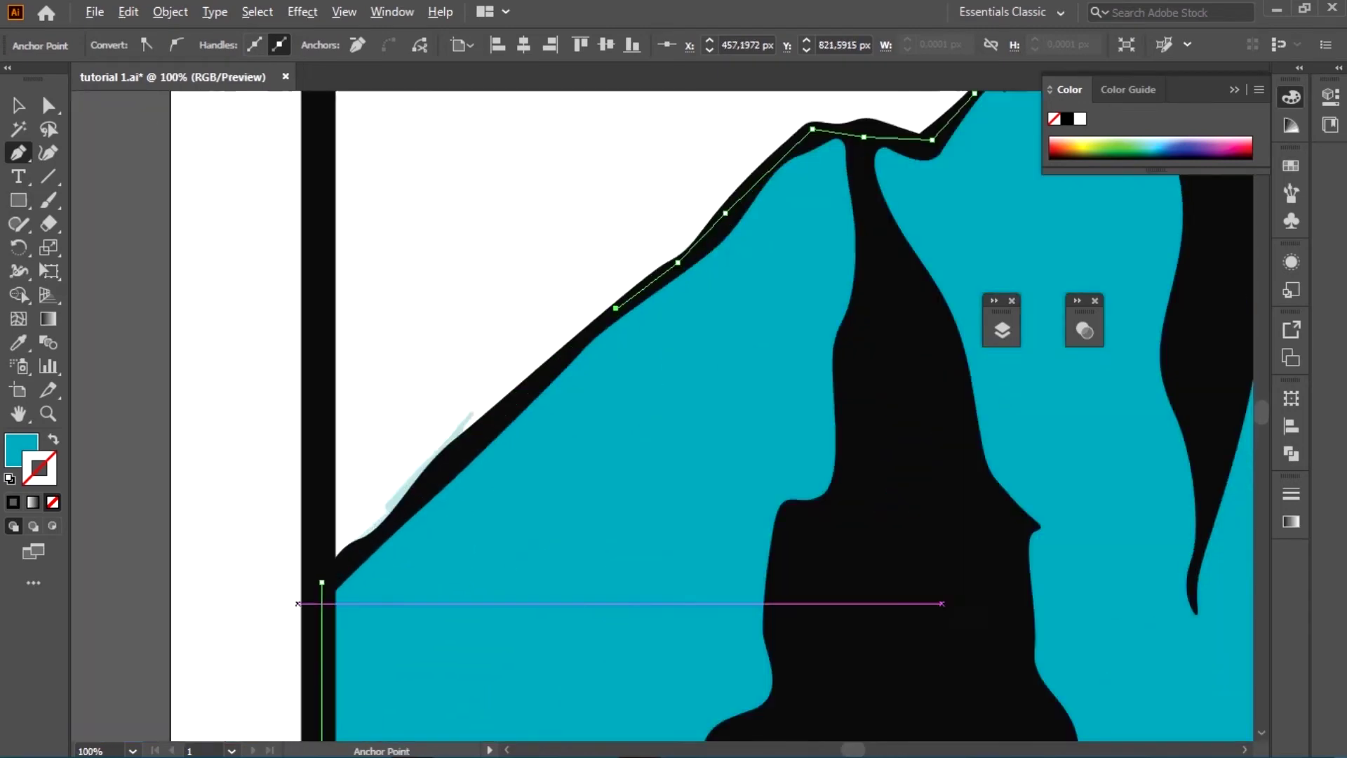
{"action": "scroll", "coordinate": [413, 514], "scroll_direction": "up", "scroll_amount": 1}
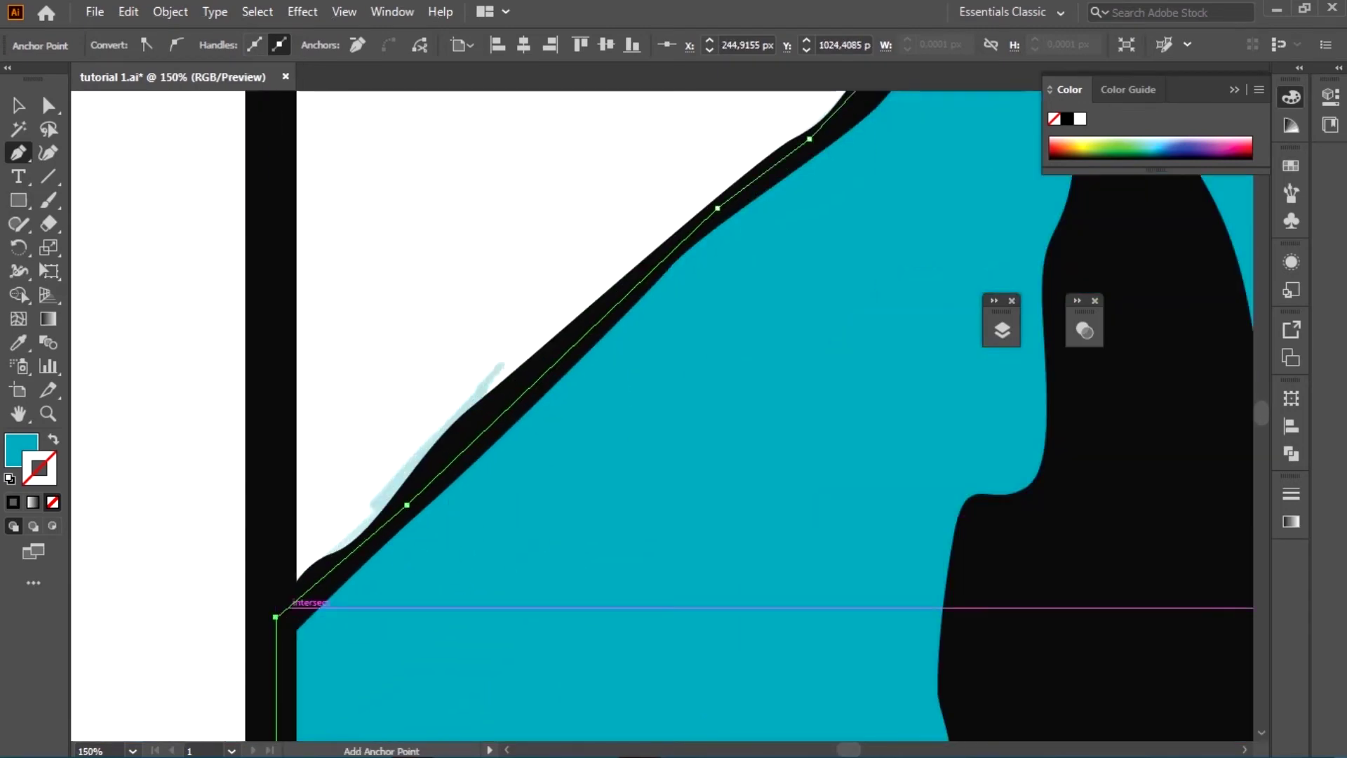
{"action": "scroll", "coordinate": [455, 461], "scroll_direction": "down", "scroll_amount": 4}
{"action": "key", "text": "ctrl+shift+a"}
{"action": "scroll", "coordinate": [279, 333], "scroll_direction": "down", "scroll_amount": 2}
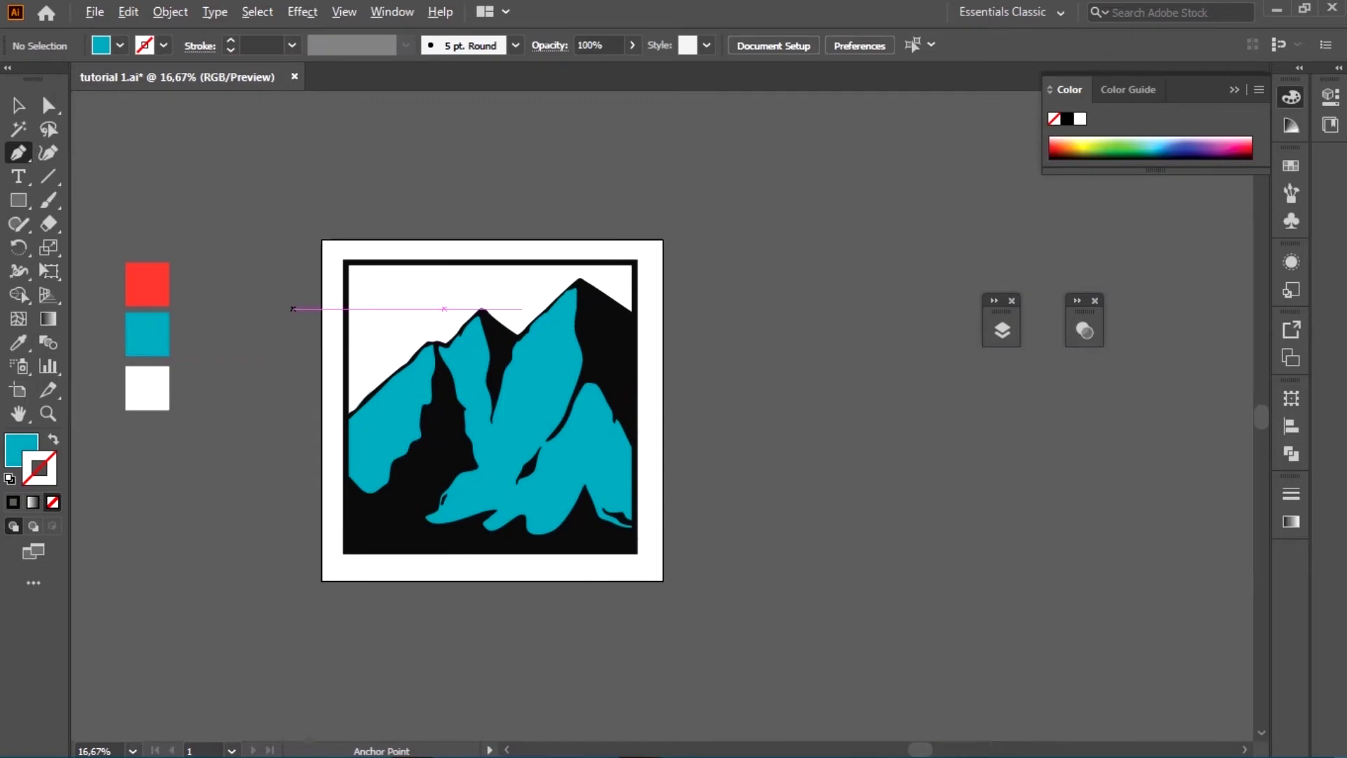
{"action": "scroll", "coordinate": [294, 299], "scroll_direction": "up", "scroll_amount": 1}
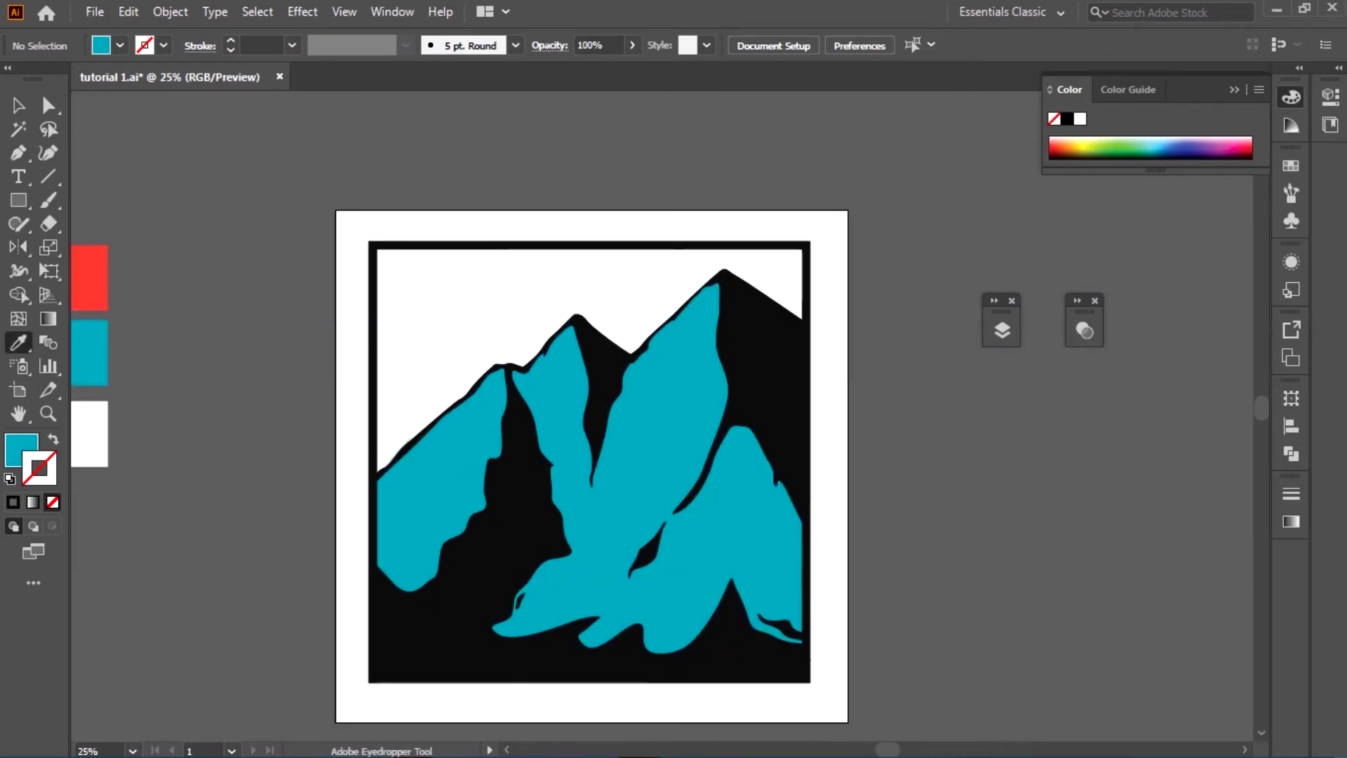
- Draw a closed red shape with the Pen tool covering the sky area of the frame
{"action": "key", "text": "p"}
{"action": "scroll", "coordinate": [373, 246], "scroll_direction": "up", "scroll_amount": 1}
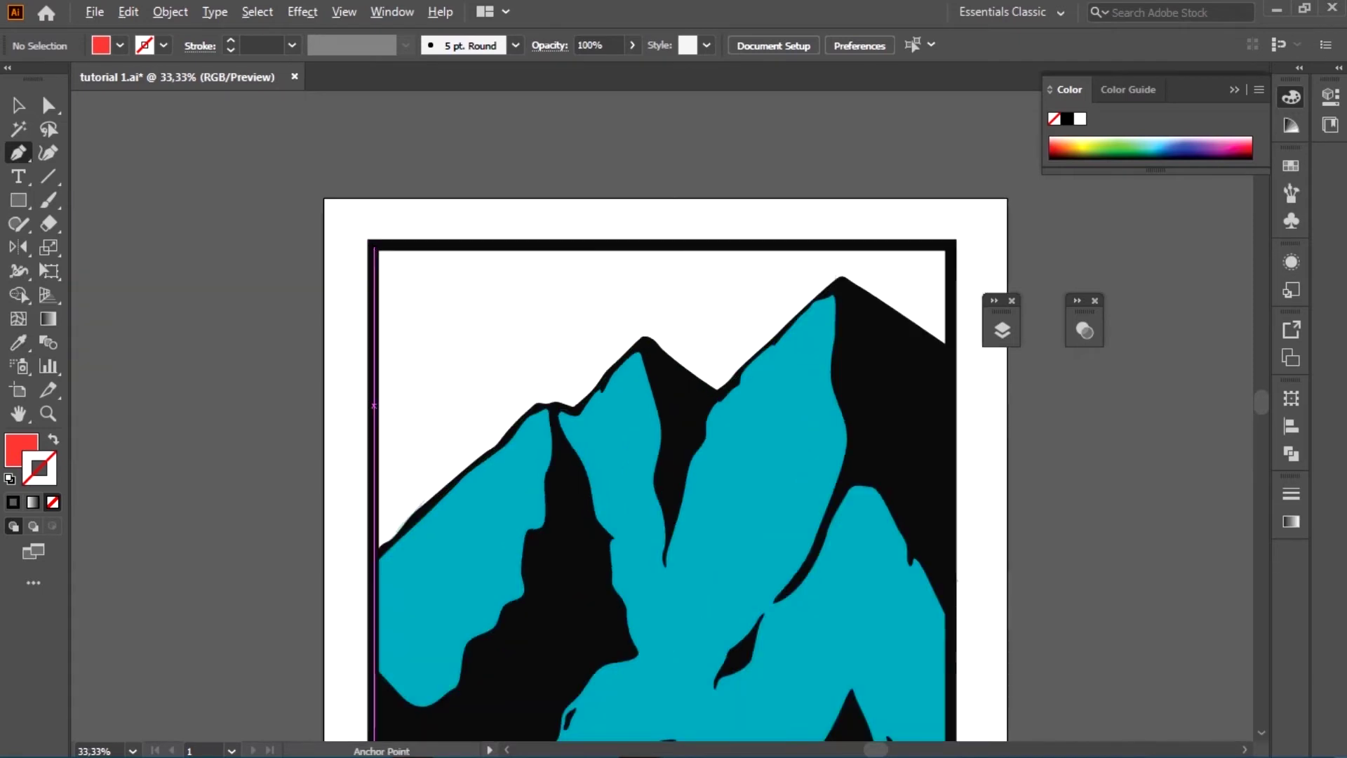
{"action": "left_click", "coordinate": [374, 246]}
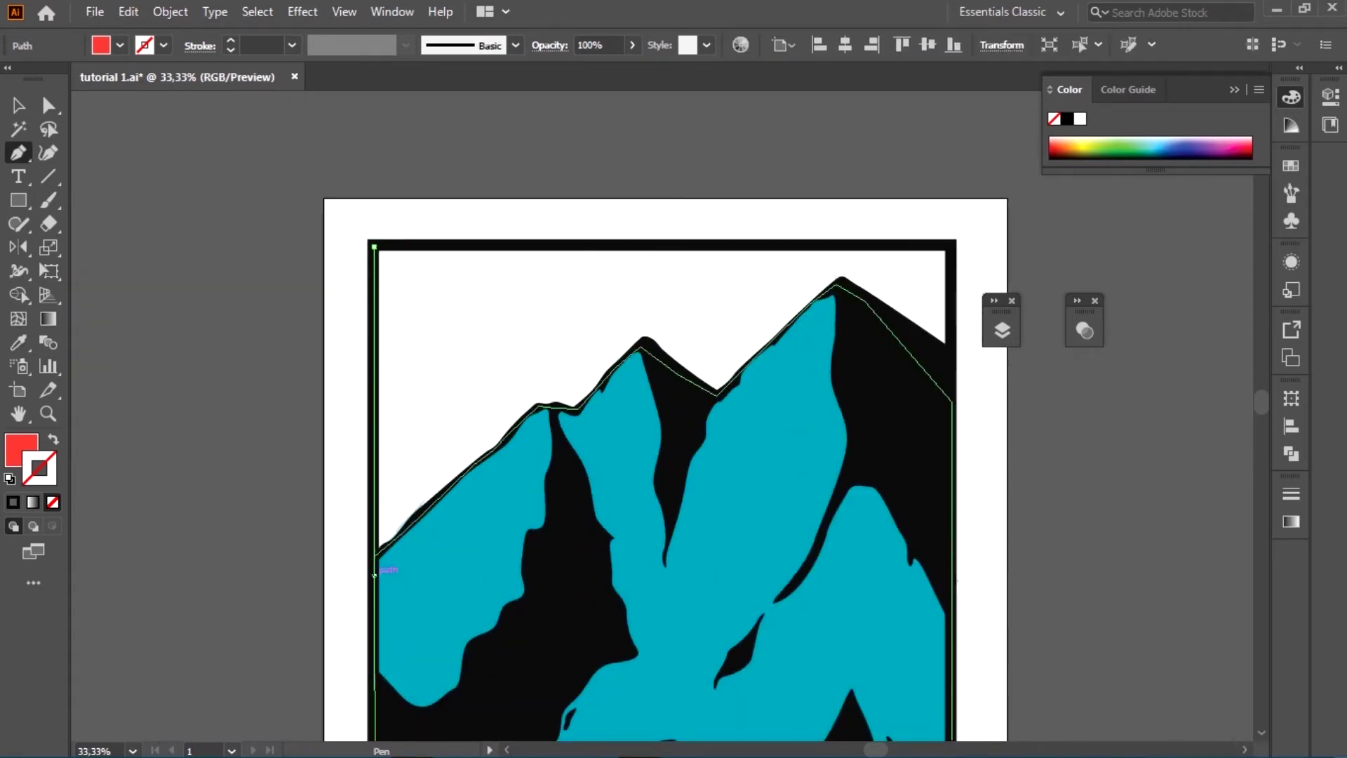
{"action": "left_click", "coordinate": [373, 574]}
{"action": "left_click", "coordinate": [948, 590]}
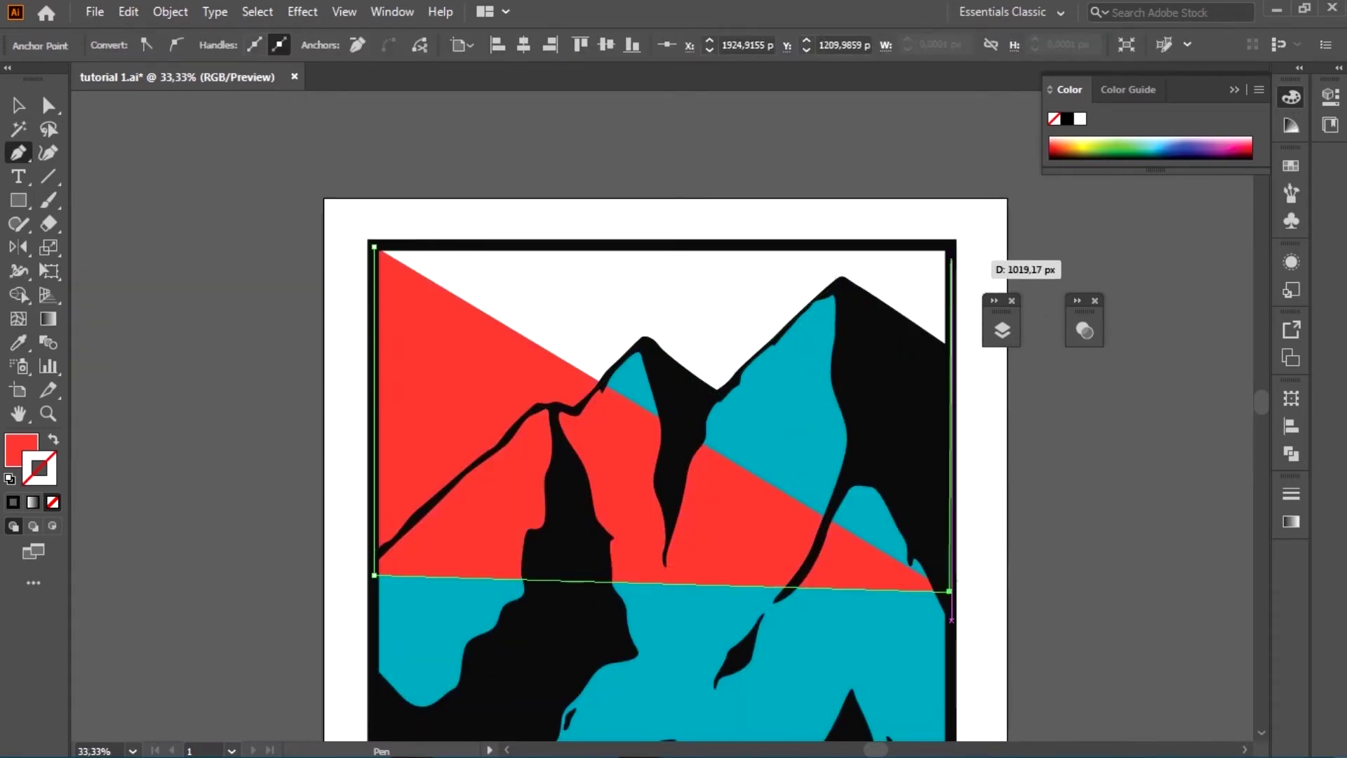
{"action": "left_click", "coordinate": [951, 246]}
{"action": "left_click", "coordinate": [373, 246]}
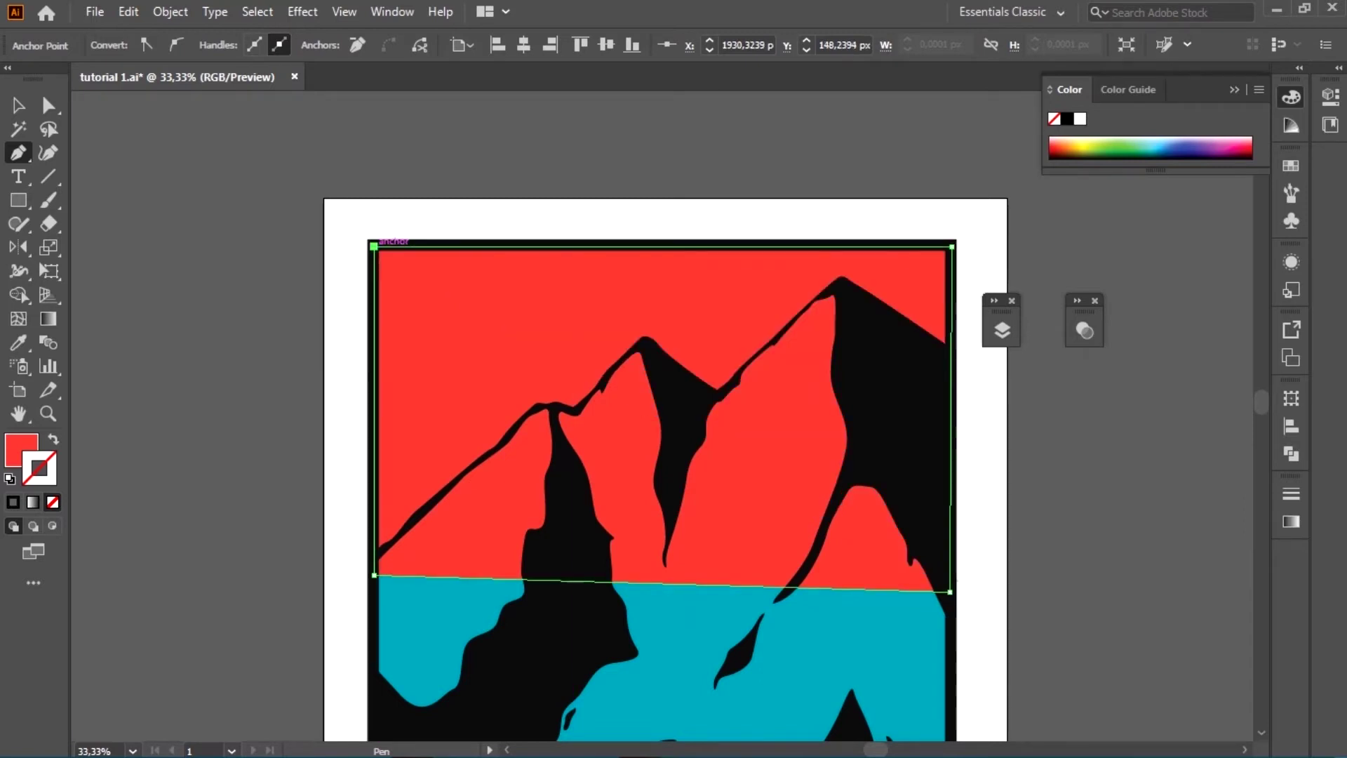
- Send the red sky shape to the back, deselect it and zoom out
{"action": "key", "text": "v"}
{"action": "right_click", "coordinate": [449, 316]}
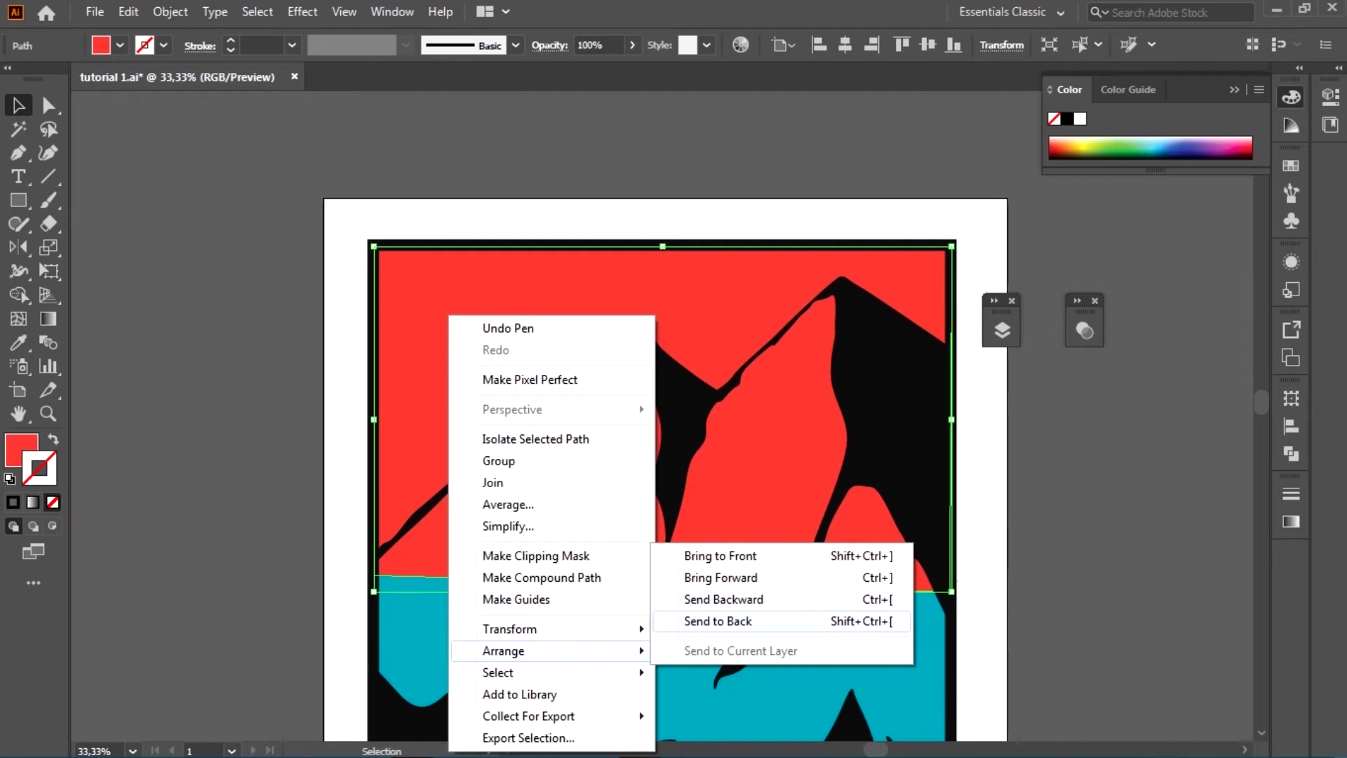
{"action": "left_click", "coordinate": [718, 620]}
{"action": "key", "text": "ctrl+shift+a"}
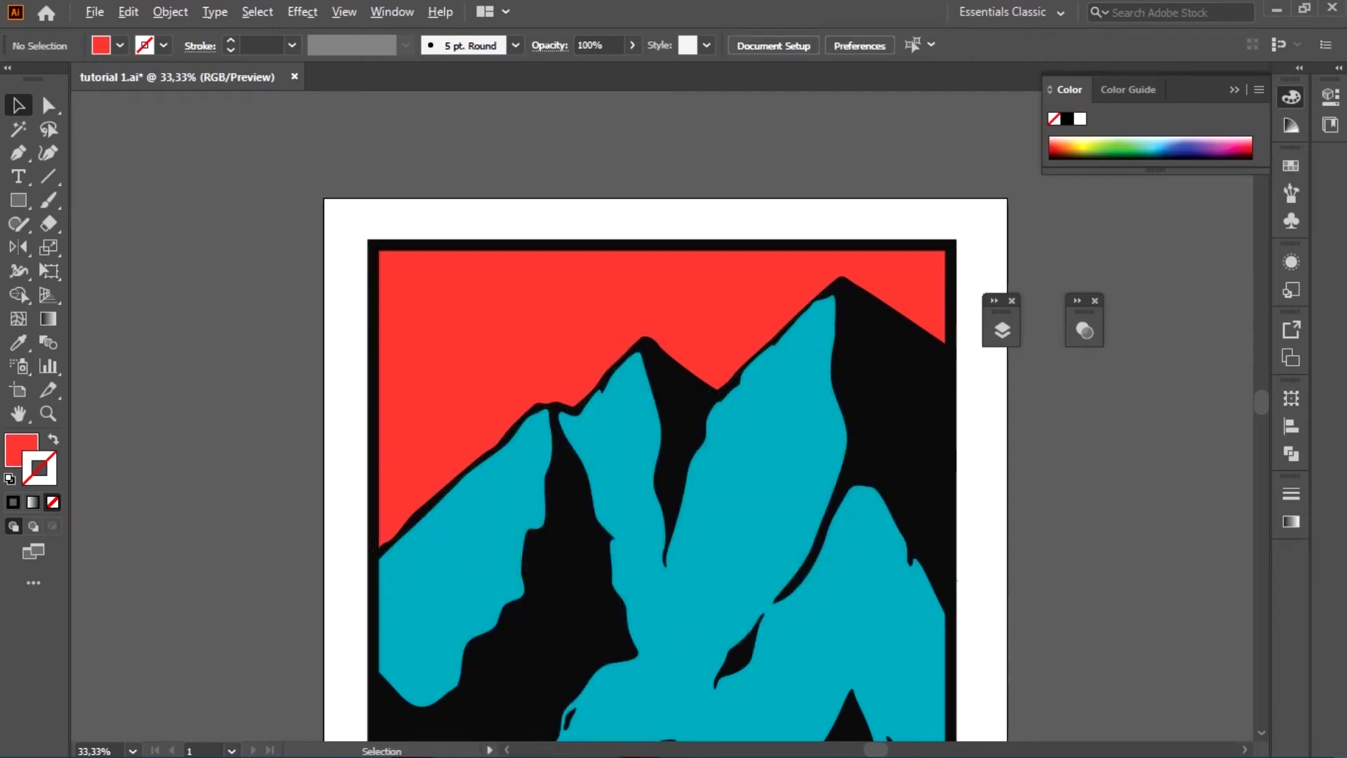
{"action": "key", "text": "ctrl+minus"}
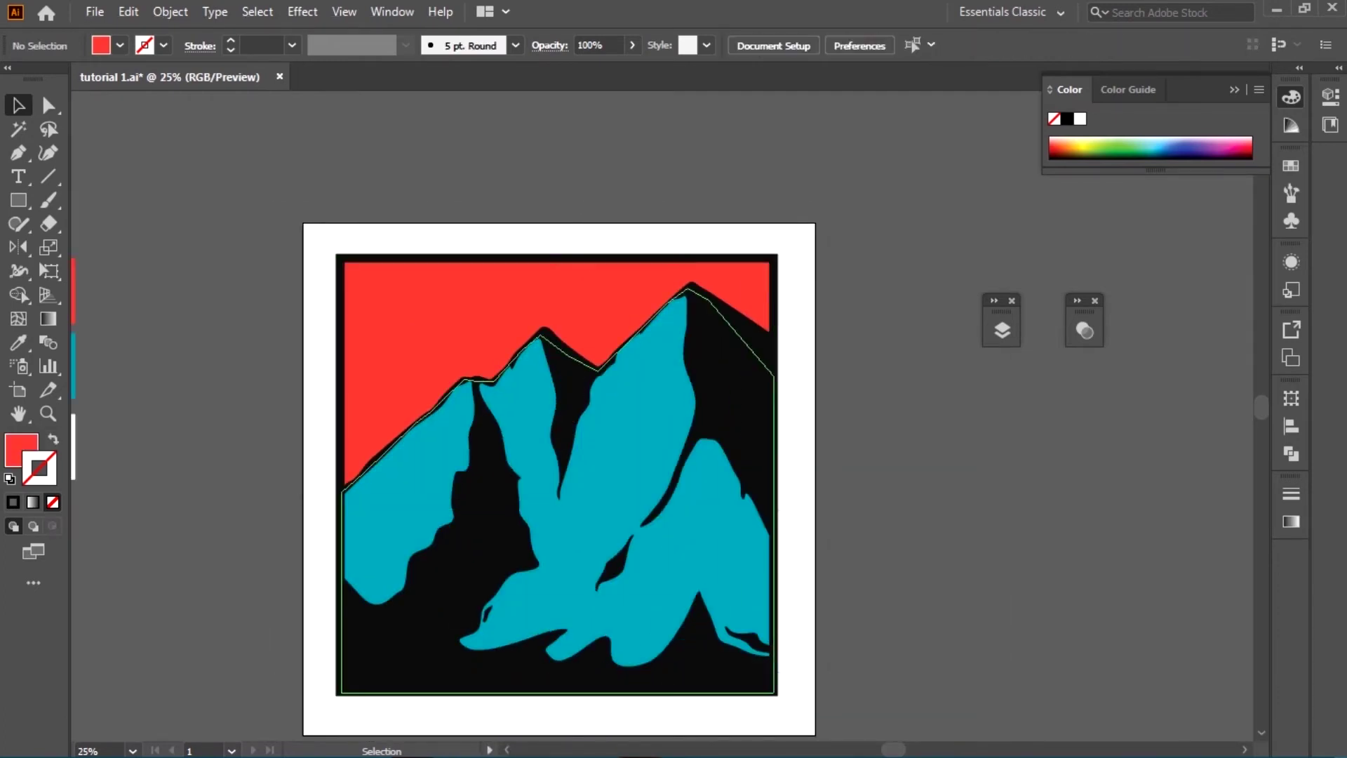
- Zoom in on the left mountain and start the white snow shape at its ridge base
{"action": "key", "text": "ctrl+shift+a"}
{"action": "key", "text": "ctrl+minus"}
{"action": "key", "text": "ctrl+minus"}
{"action": "key", "text": "ctrl+minus"}
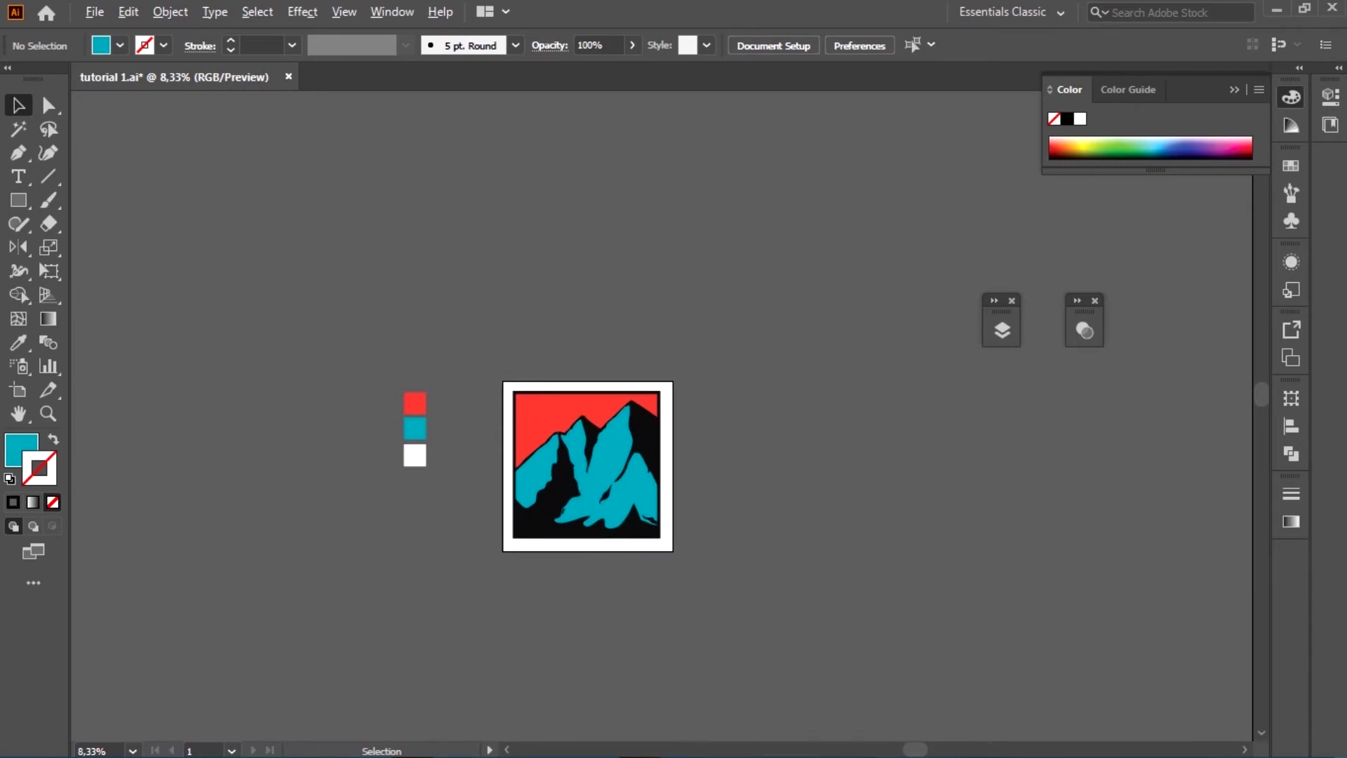
{"action": "key", "text": "ctrl+plus"}
{"action": "key", "text": "ctrl+plus"}
{"action": "key", "text": "ctrl+plus"}
{"action": "key", "text": "ctrl+minus"}
{"action": "key", "text": "ctrl+minus"}
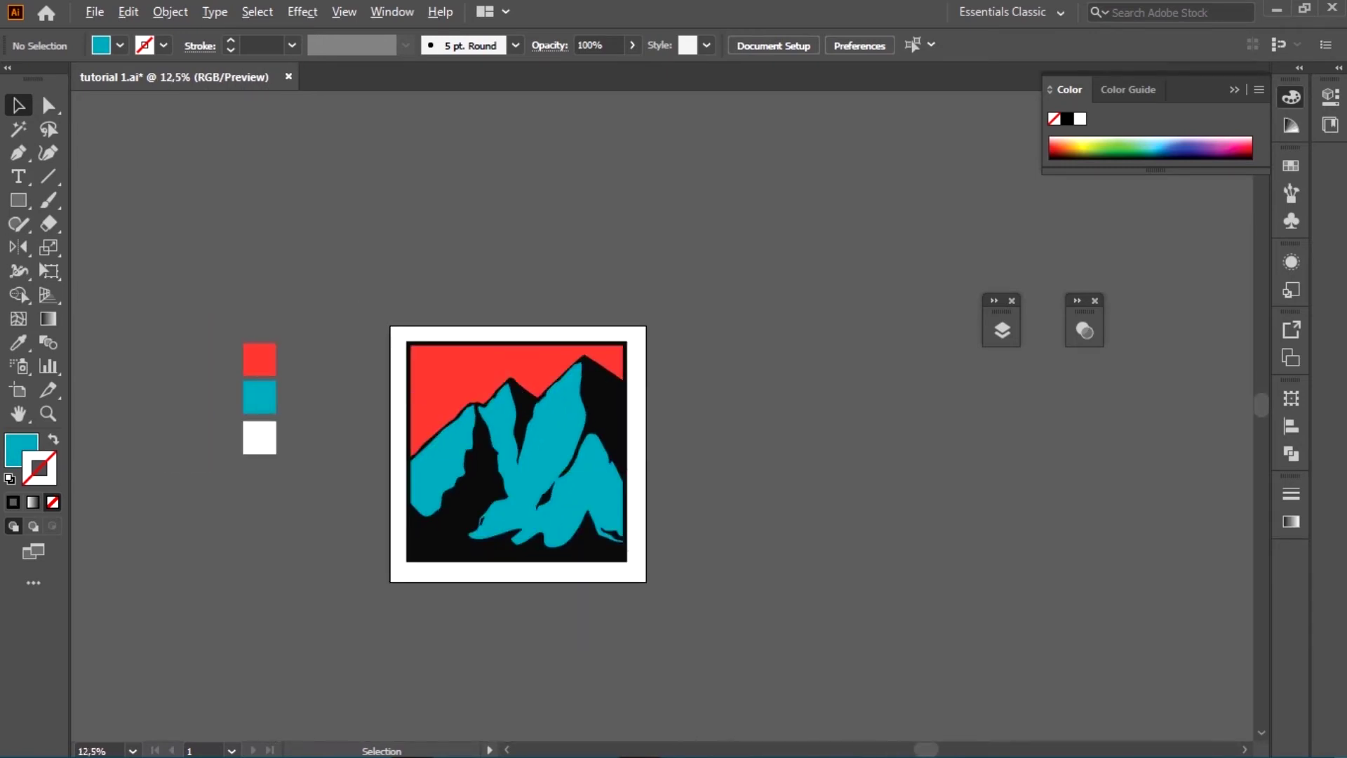
{"action": "key", "text": "ctrl+plus"}
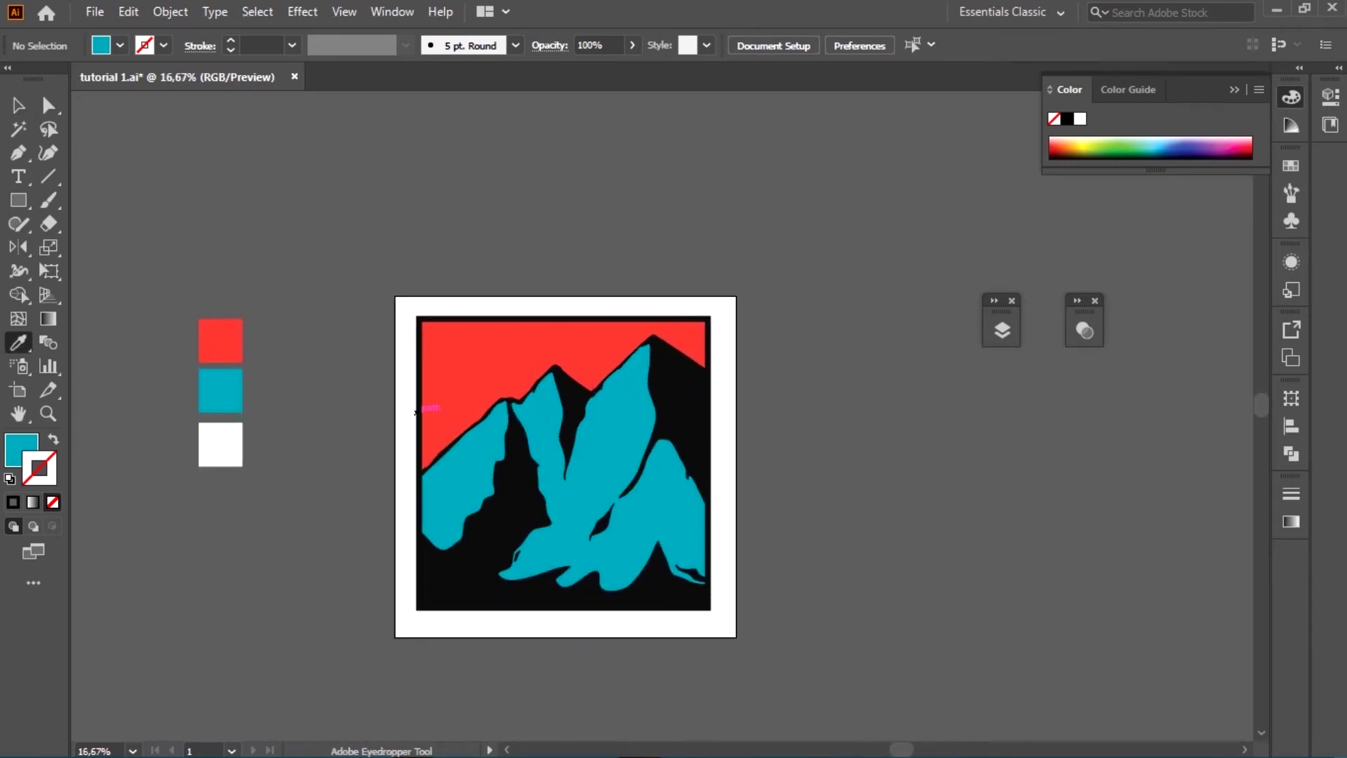
{"action": "key", "text": "ctrl+plus"}
{"action": "key", "text": "ctrl+plus"}
{"action": "key", "text": "ctrl+plus"}
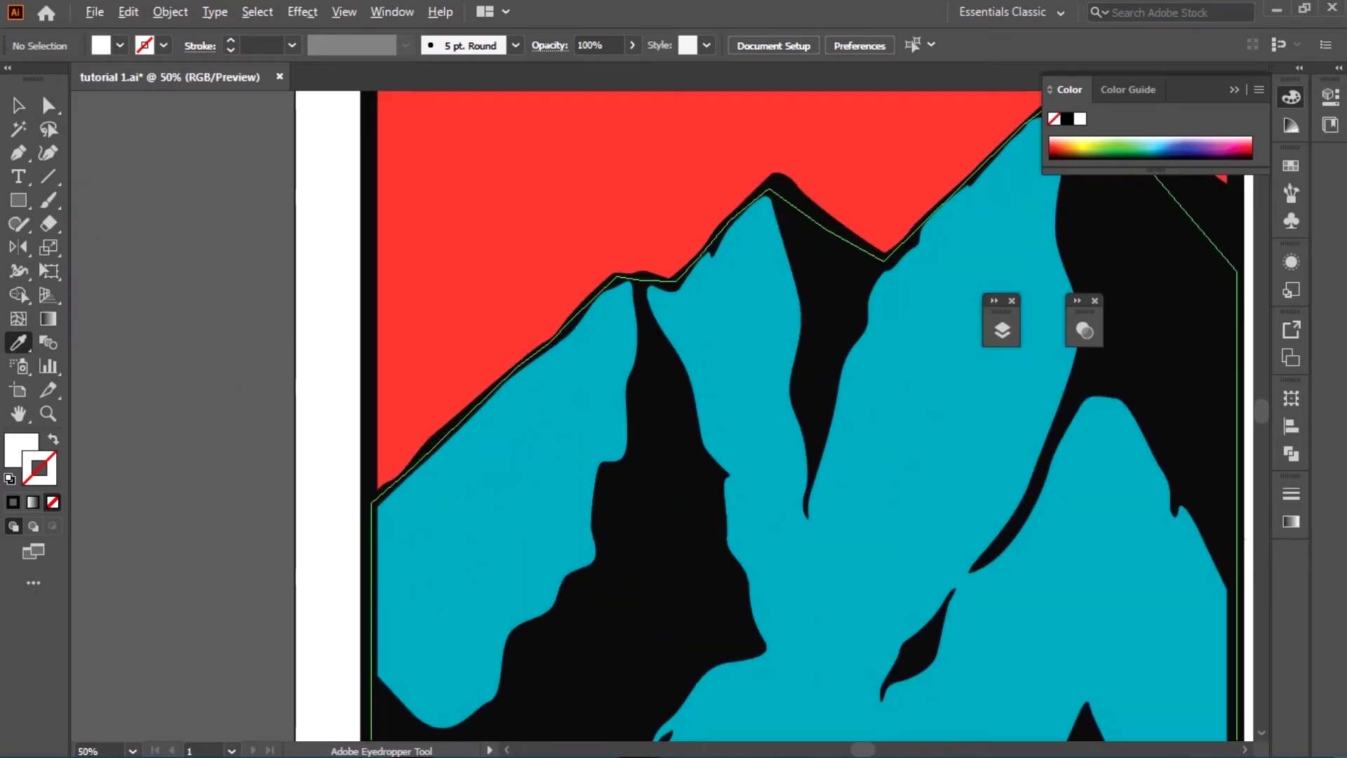
{"action": "key", "text": "p"}
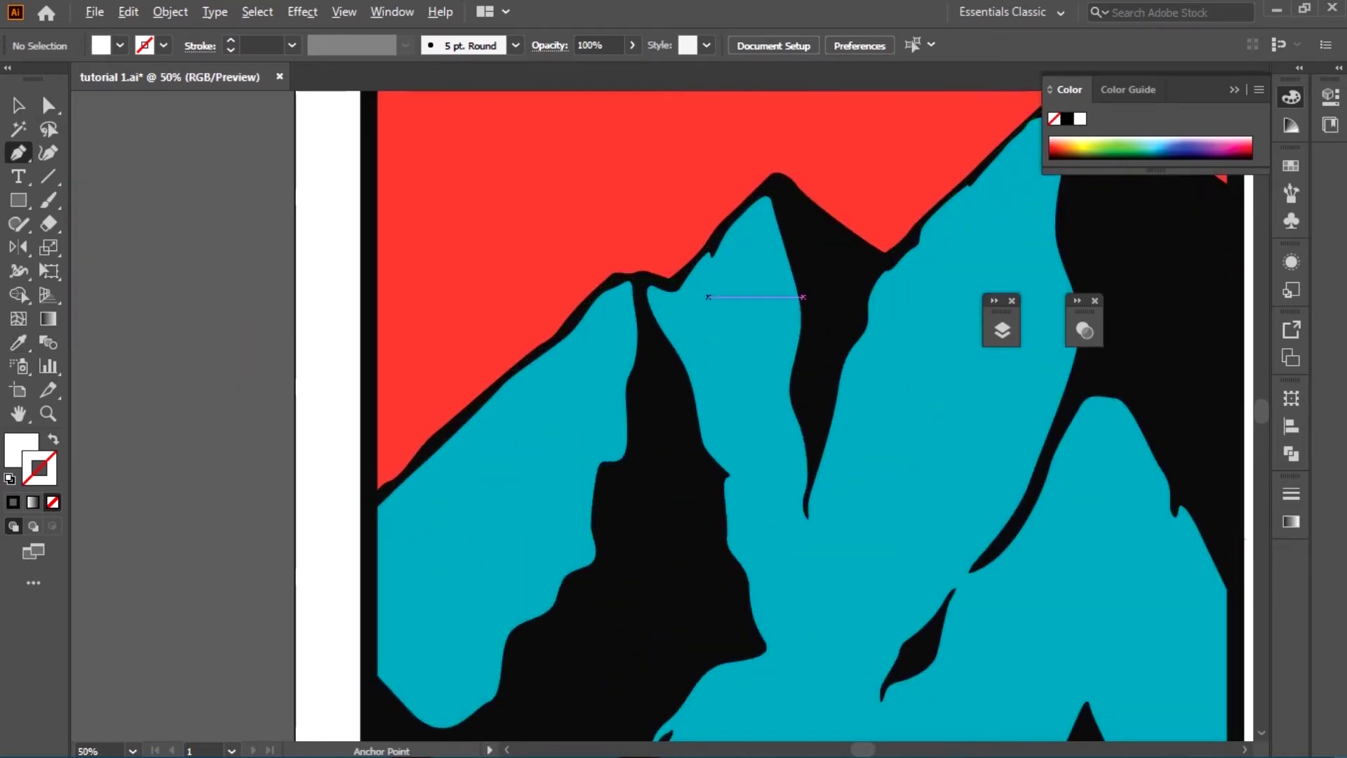
{"action": "key", "text": "ctrl+plus"}
{"action": "scroll", "coordinate": [484, 432], "scroll_direction": "up", "scroll_amount": 1}
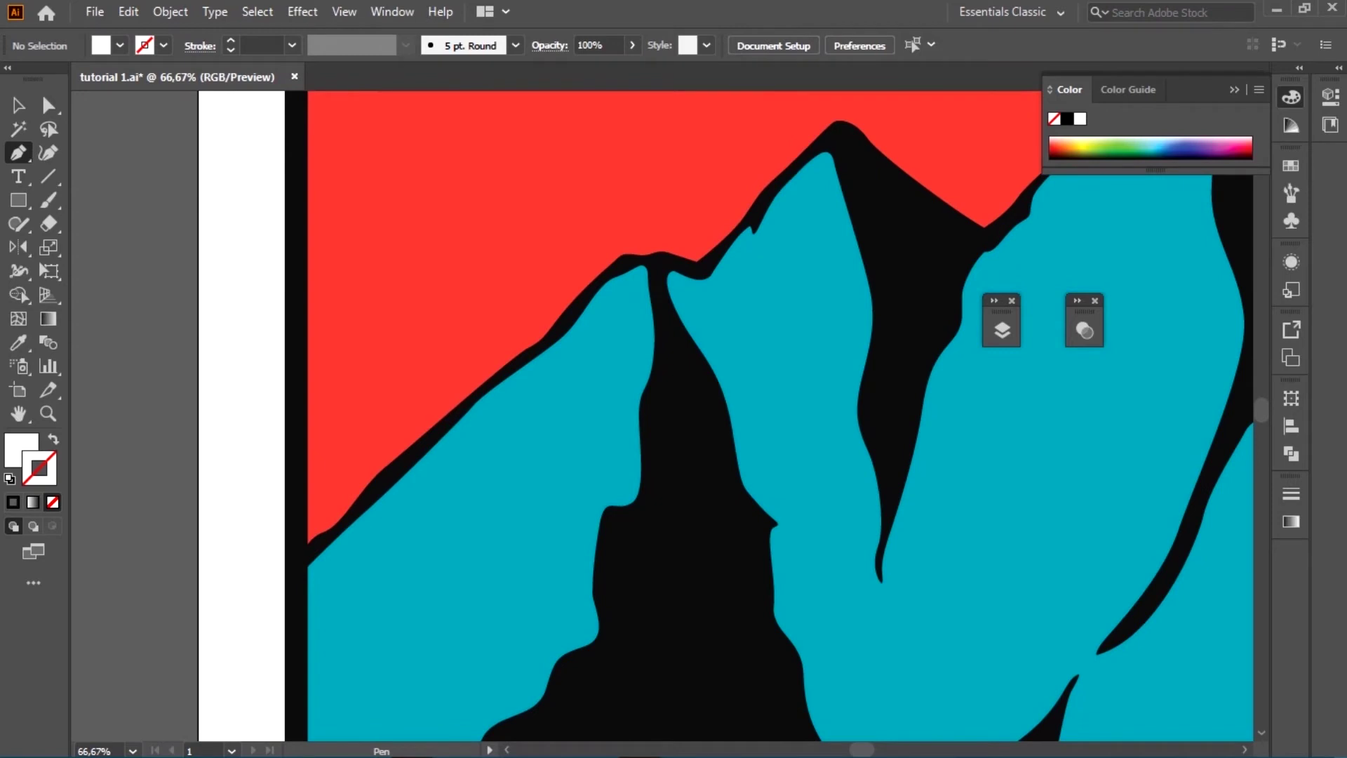
{"action": "left_click", "coordinate": [309, 561]}
{"action": "scroll", "coordinate": [439, 435], "scroll_direction": "up", "scroll_amount": 2}
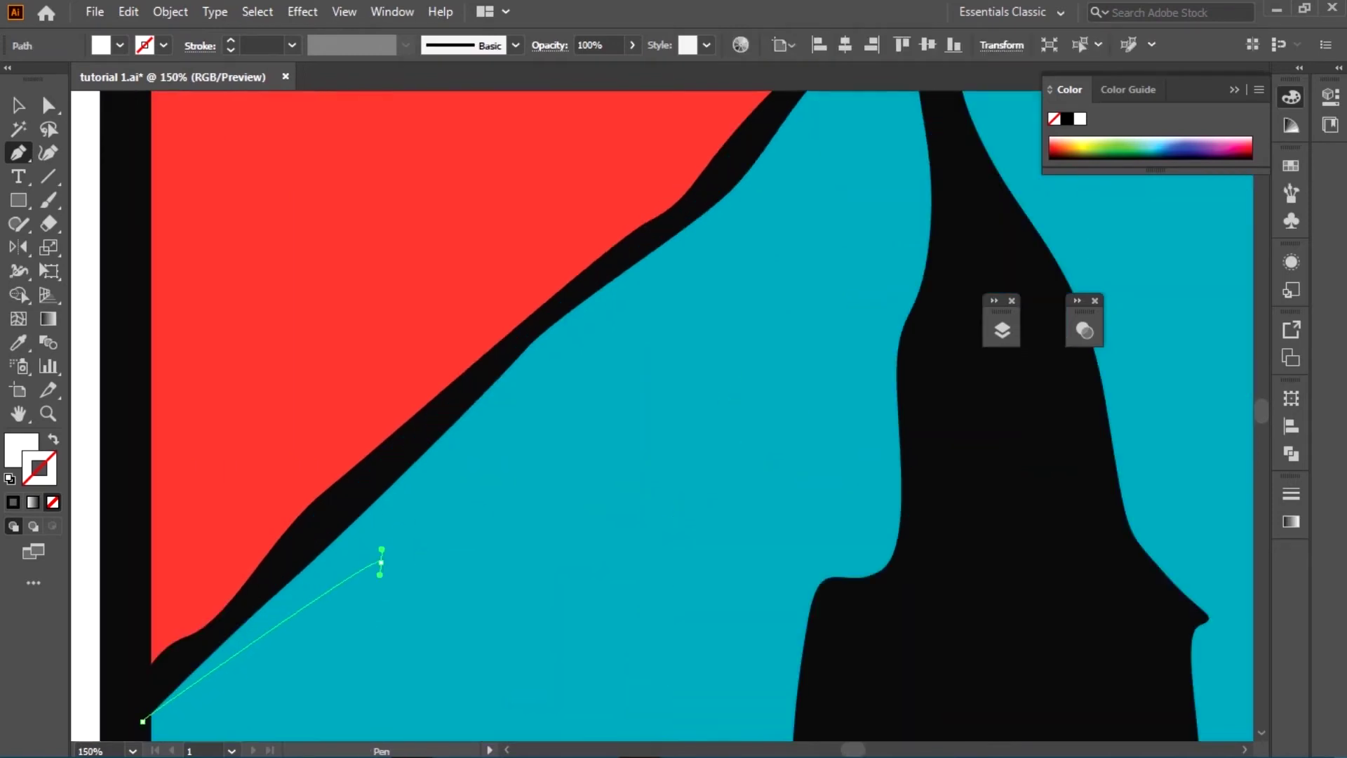
{"action": "left_click_drag", "start_coordinate": [379, 561], "coordinate": [374, 605]}
{"action": "left_click_drag", "start_coordinate": [464, 538], "coordinate": [505, 407]}
{"action": "key", "text": "ctrl+z"}
{"action": "key", "text": "ctrl+z"}
- Curve the snow edge across the left peak's slope with smooth anchors
{"action": "left_click_drag", "start_coordinate": [377, 544], "coordinate": [402, 551]}
{"action": "left_click", "coordinate": [351, 595]}
{"action": "left_click_drag", "start_coordinate": [482, 498], "coordinate": [521, 417]}
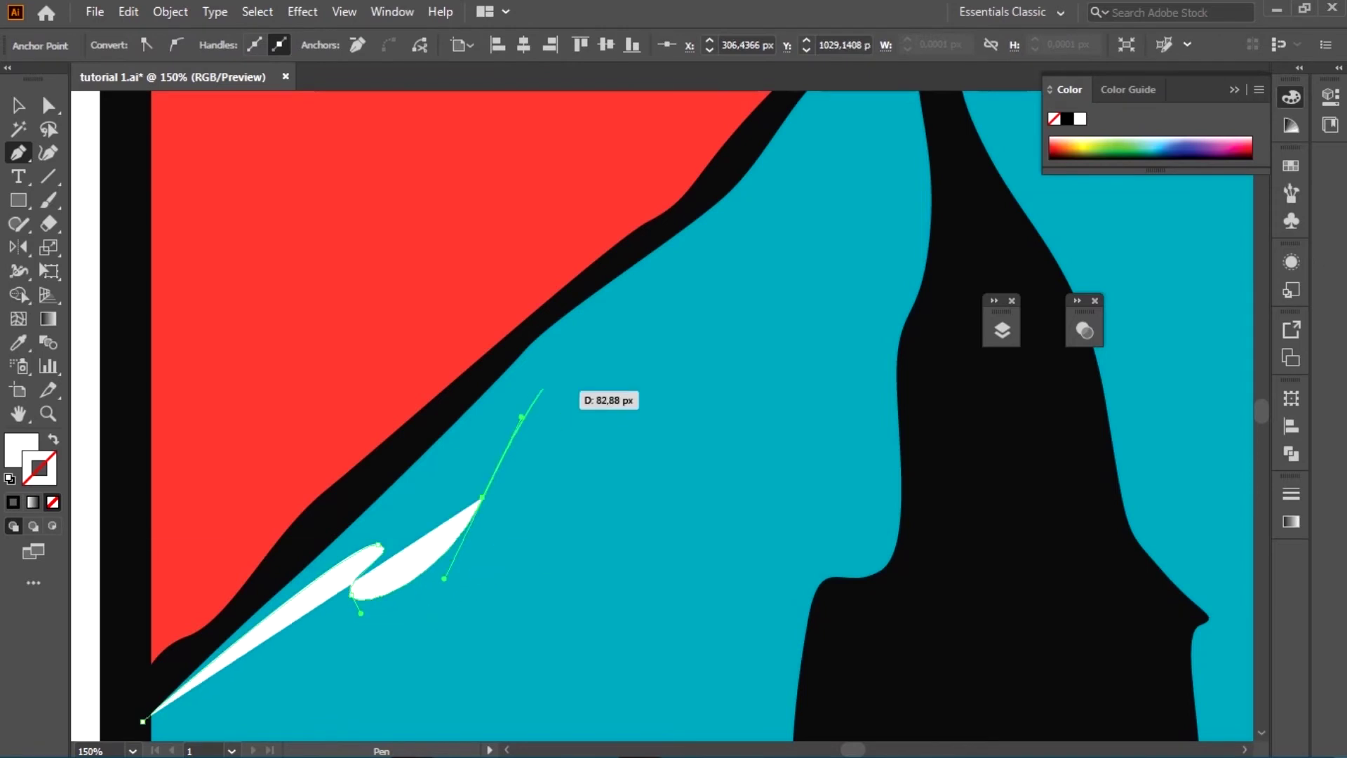
{"action": "left_click_drag", "start_coordinate": [712, 294], "coordinate": [751, 316]}
{"action": "left_click", "coordinate": [749, 531]}
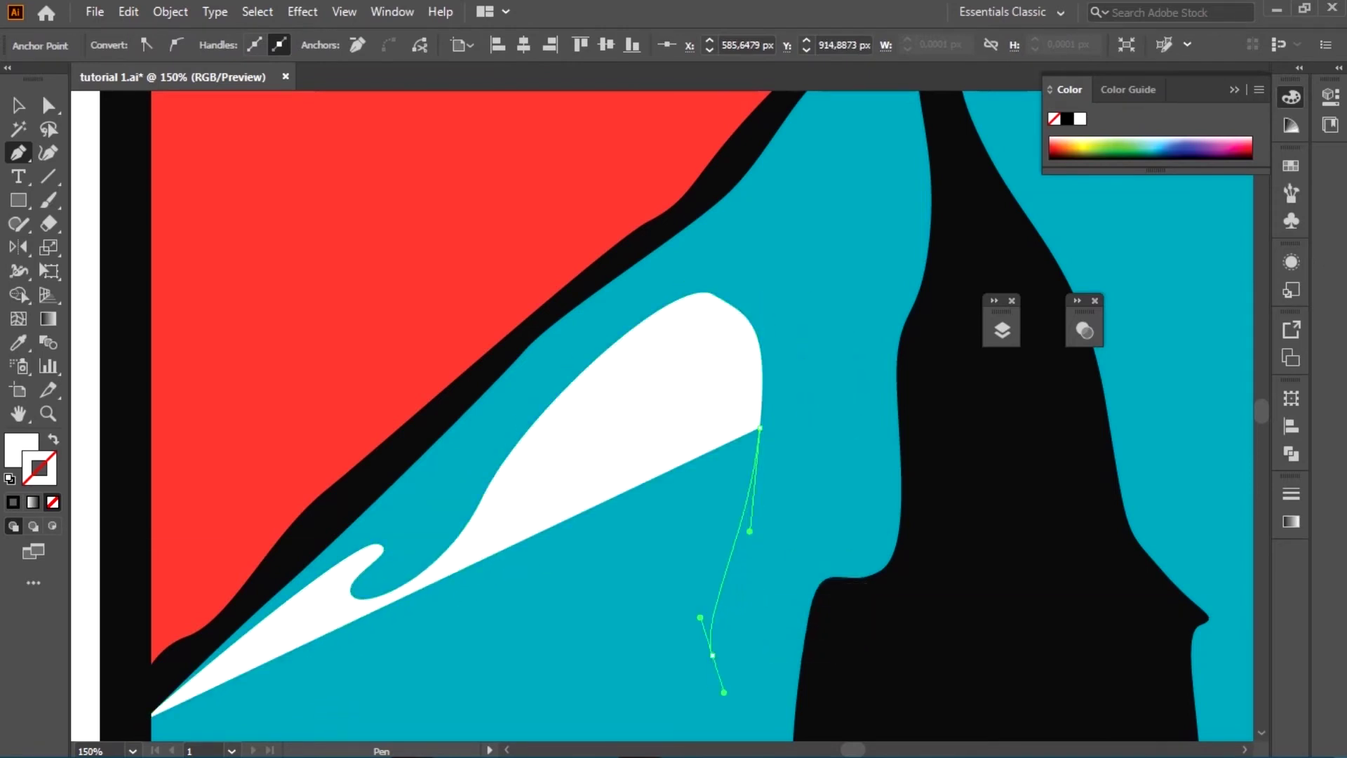
{"action": "left_click_drag", "start_coordinate": [713, 654], "coordinate": [734, 697]}
{"action": "scroll", "coordinate": [736, 491], "scroll_direction": "down", "scroll_amount": 10}
{"action": "left_click_drag", "start_coordinate": [709, 525], "coordinate": [722, 514]}
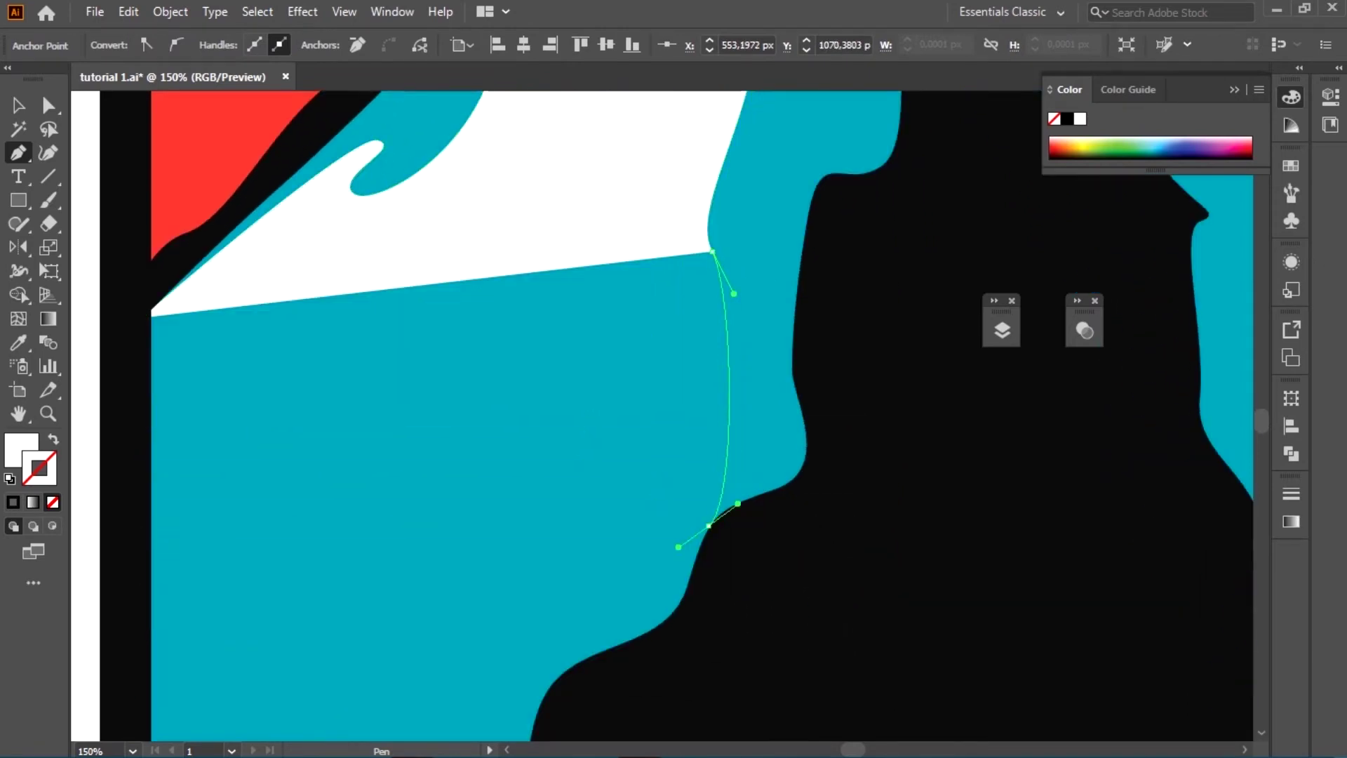
{"action": "mouse_move", "coordinate": [621, 646]}
{"action": "left_mouse_down"}
{"action": "mouse_move", "coordinate": [597, 655]}
{"action": "mouse_move", "coordinate": [629, 655]}
{"action": "left_mouse_up"}
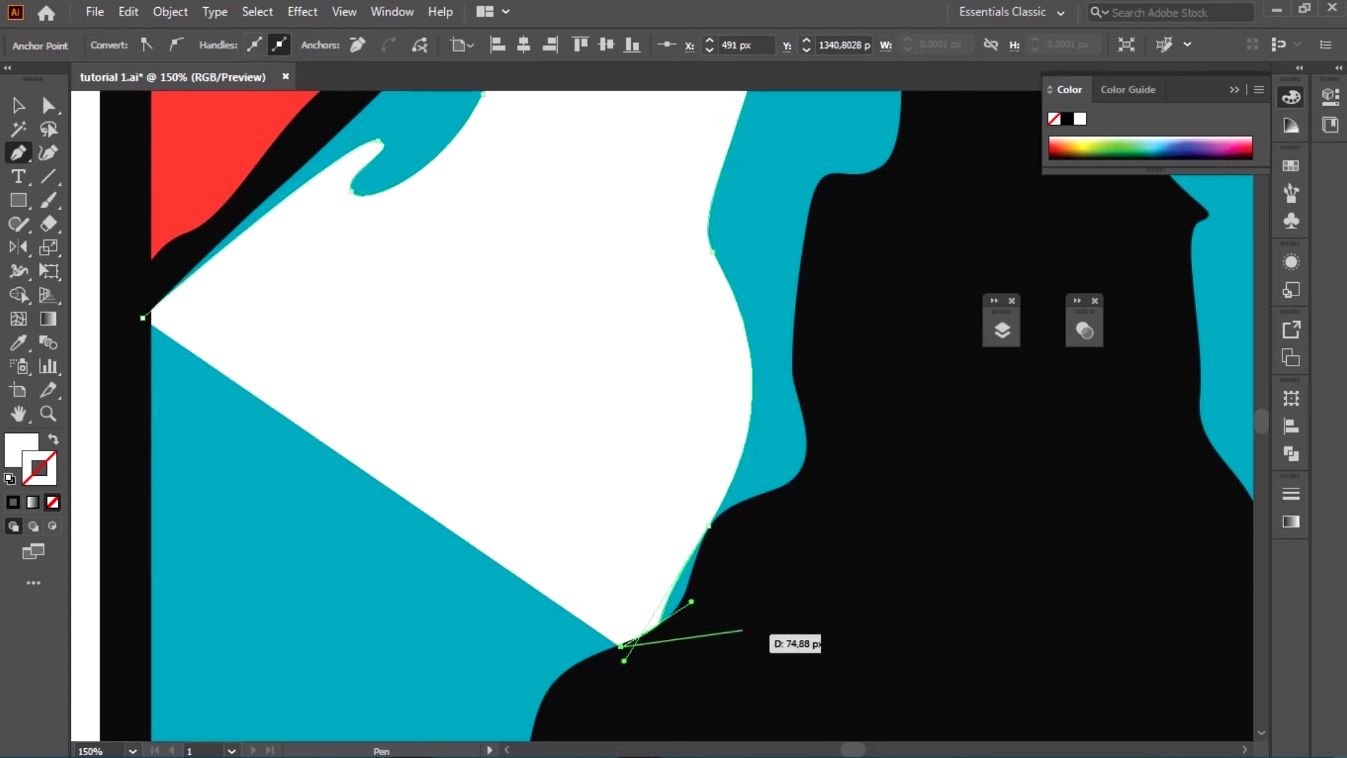
{"action": "key", "text": "ctrl+minus"}
{"action": "key", "text": "ctrl+minus"}
{"action": "key", "text": "ctrl+minus"}
{"action": "left_click_drag", "start_coordinate": [902, 340], "coordinate": [899, 288]}
{"action": "key", "text": "ctrl+plus"}
{"action": "key", "text": "ctrl+plus"}
- Trace the snow edge up to the summit and down the black outline, closing the shape
{"action": "left_click", "coordinate": [896, 293]}
{"action": "left_click", "coordinate": [891, 142]}
{"action": "scroll", "coordinate": [860, 130], "scroll_direction": "up", "scroll_amount": 2}
{"action": "left_click", "coordinate": [870, 153]}
{"action": "left_click", "coordinate": [796, 184]}
{"action": "left_click", "coordinate": [624, 366]}
{"action": "left_click", "coordinate": [503, 460]}
{"action": "left_click", "coordinate": [313, 614]}
{"action": "key", "text": "ctrl+minus"}
{"action": "key", "text": "ctrl+minus"}
{"action": "key", "text": "ctrl+minus"}
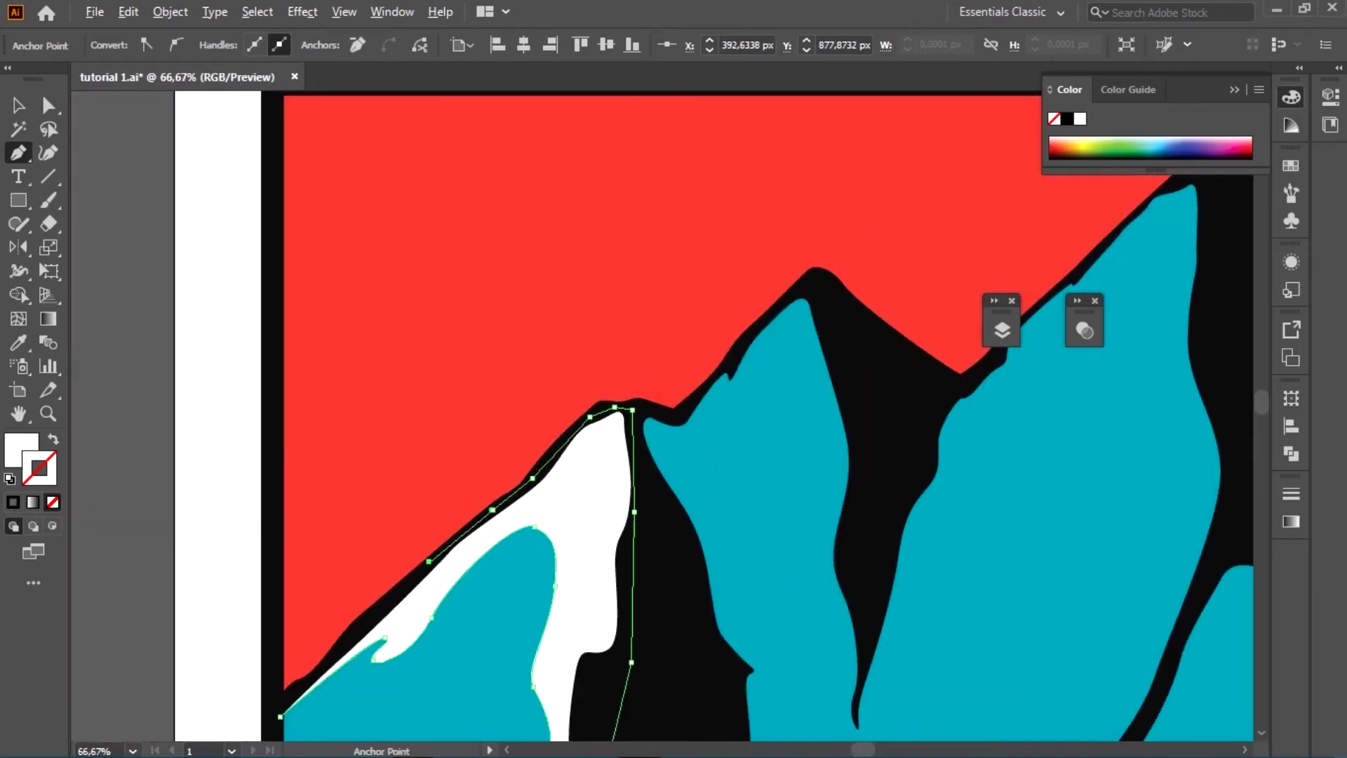
{"action": "key", "text": "ctrl+plus"}
{"action": "left_click", "coordinate": [330, 671]}
{"action": "scroll", "coordinate": [281, 667], "scroll_direction": "down", "scroll_amount": 3}
{"action": "left_click", "coordinate": [256, 588]}
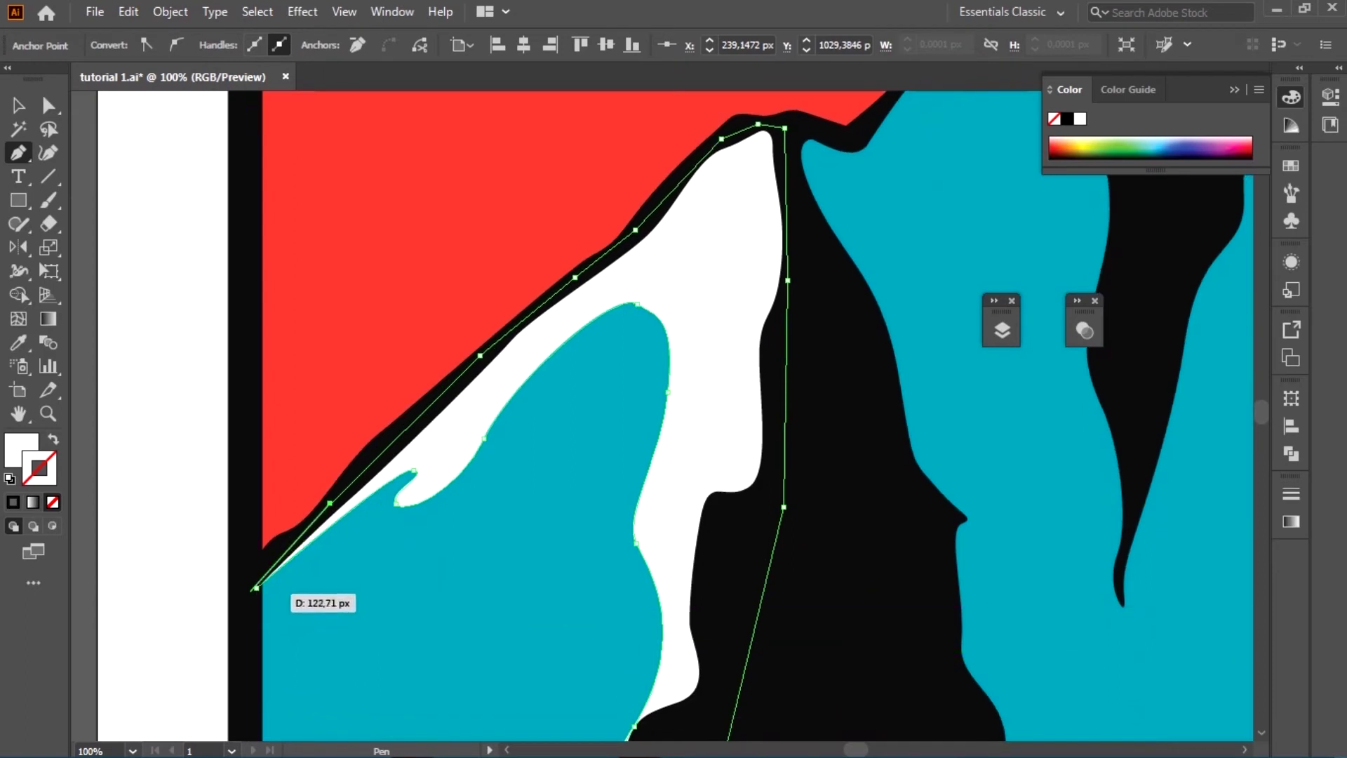
{"action": "left_click", "coordinate": [256, 588]}
{"action": "key", "text": "ctrl+minus"}
{"action": "key", "text": "ctrl+minus"}
{"action": "key", "text": "ctrl+minus"}
{"action": "scroll", "coordinate": [377, 226], "scroll_direction": "up", "scroll_amount": 2}
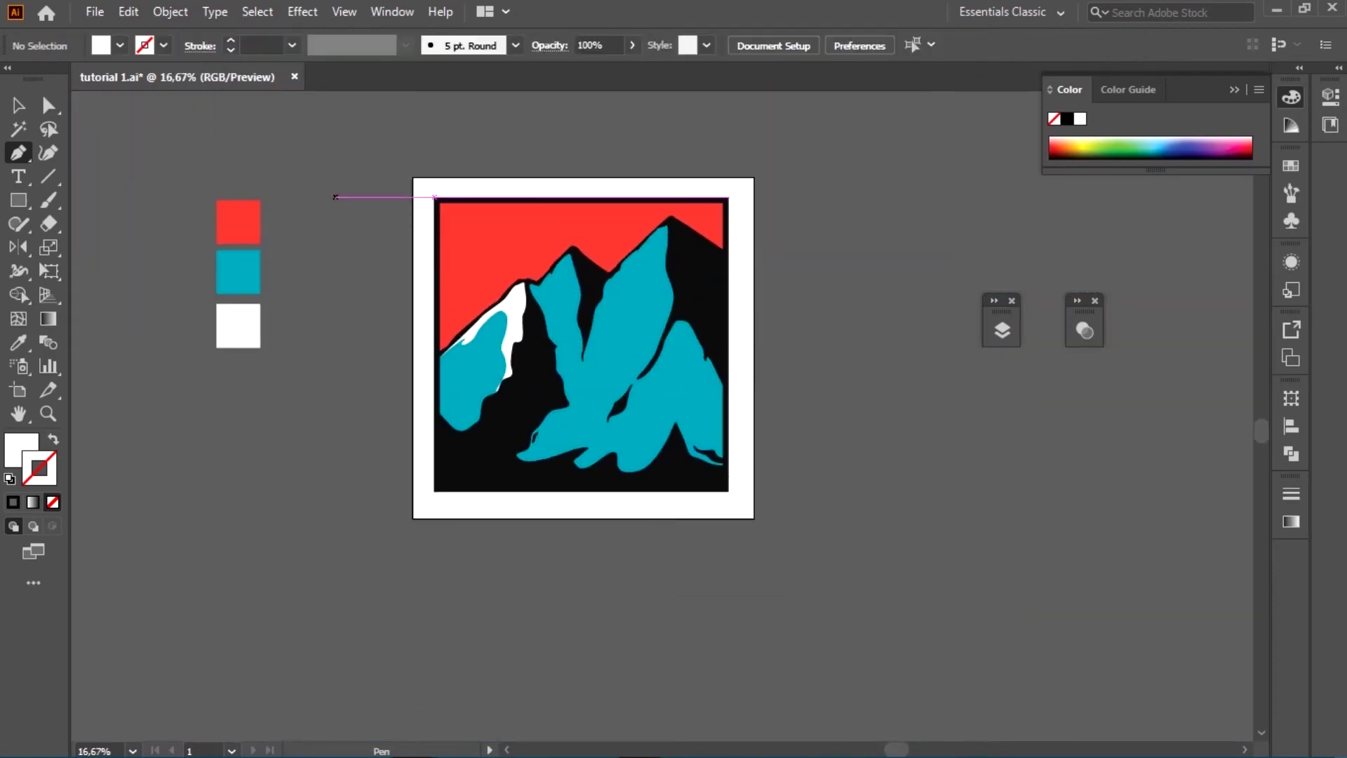
- Curve the snow cap's lower edge across the second peak's face from the valley
{"action": "scroll", "coordinate": [385, 266], "scroll_direction": "up", "scroll_amount": 1}
{"action": "scroll", "coordinate": [621, 324], "scroll_direction": "up", "scroll_amount": 2}
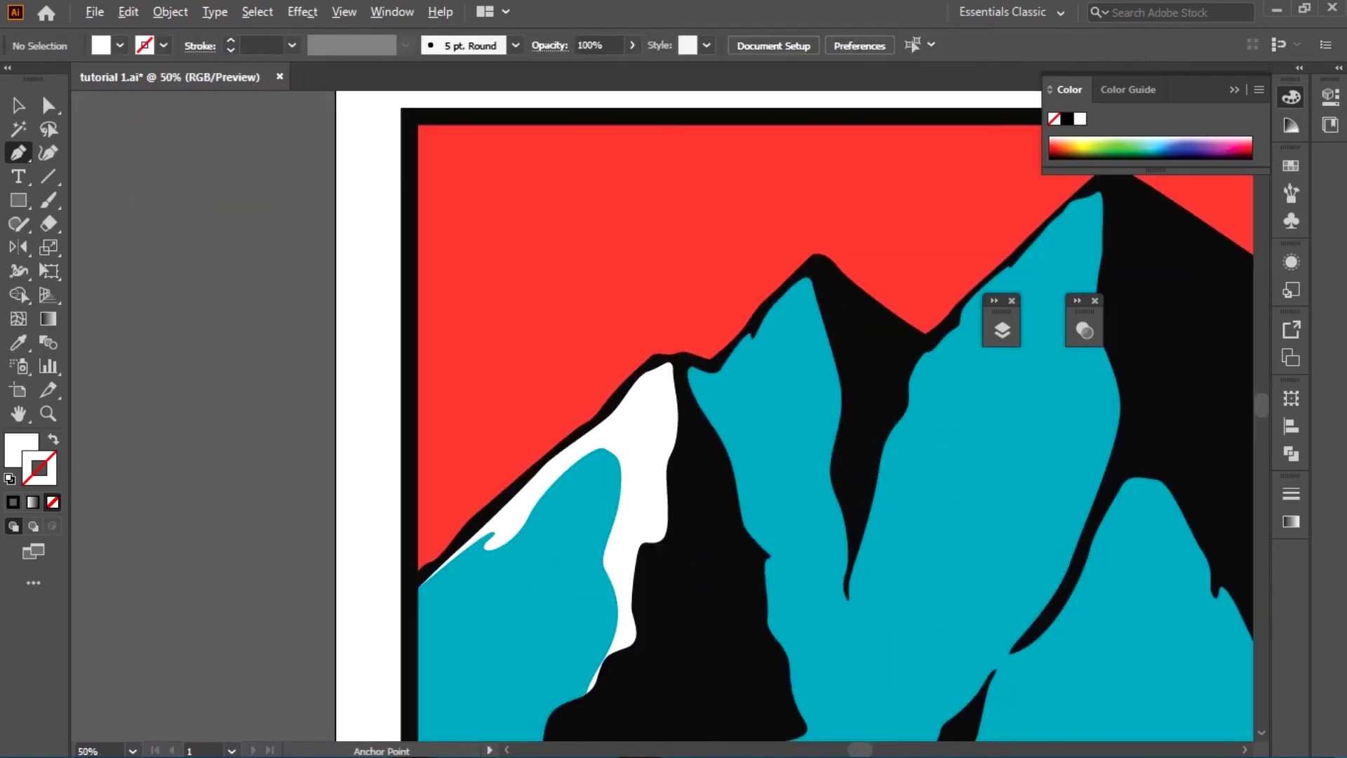
{"action": "scroll", "coordinate": [675, 309], "scroll_direction": "up", "scroll_amount": 1}
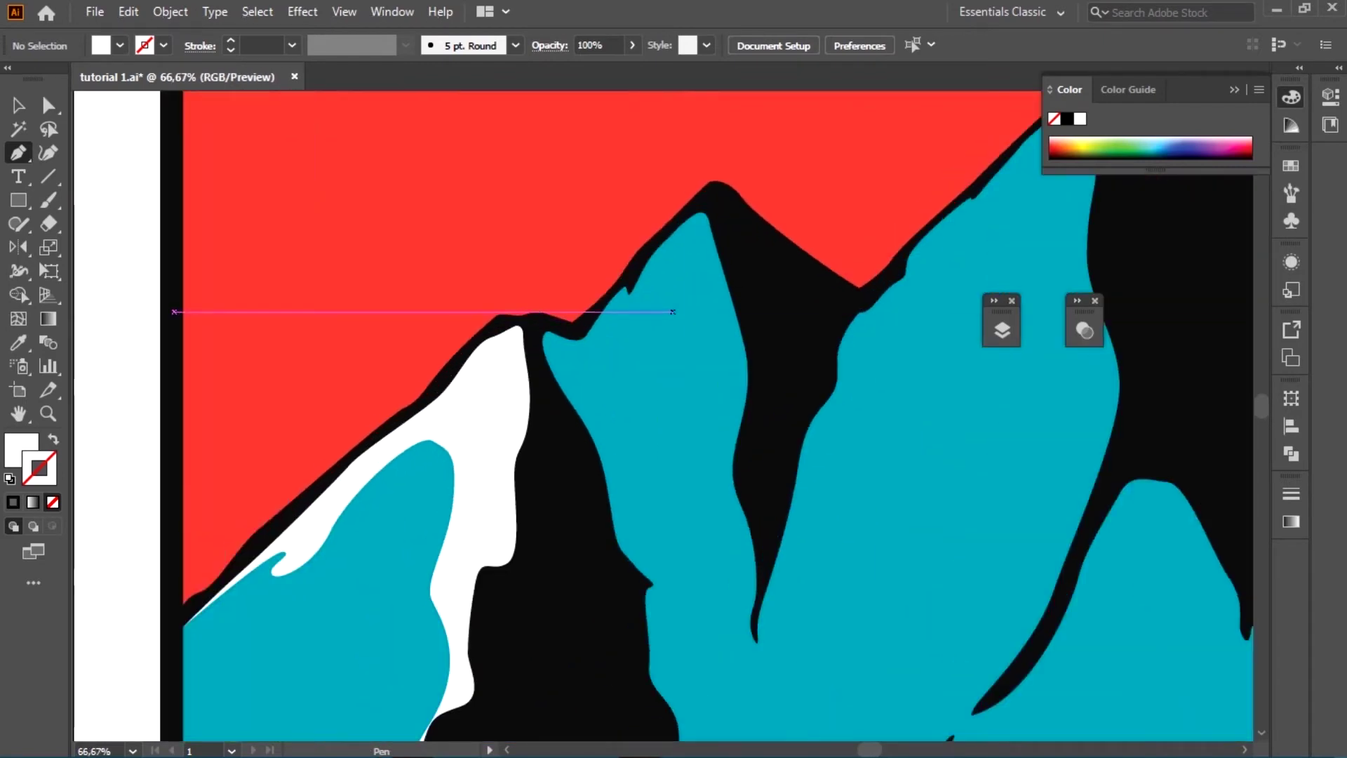
{"action": "scroll", "coordinate": [675, 309], "scroll_direction": "up", "scroll_amount": 2}
{"action": "left_click_drag", "start_coordinate": [484, 419], "coordinate": [533, 366]}
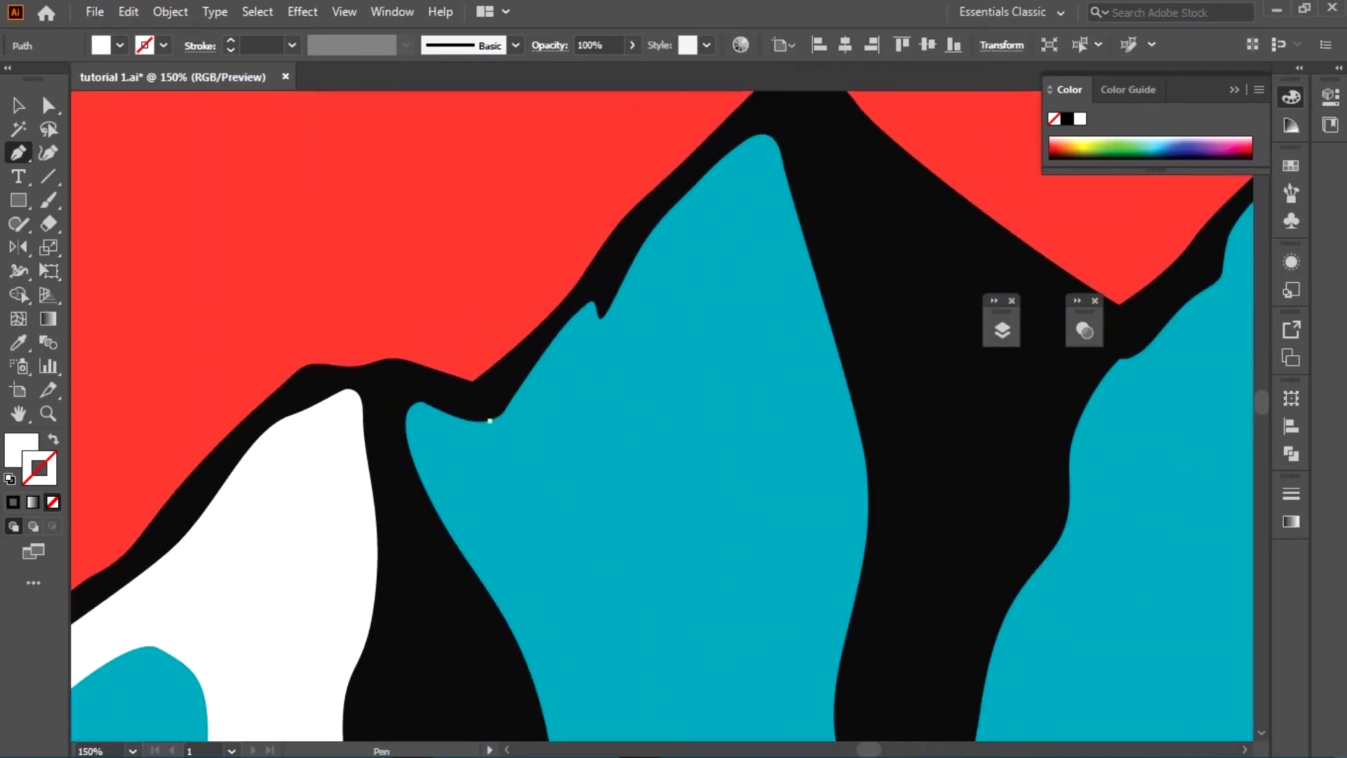
{"action": "left_click_drag", "start_coordinate": [616, 455], "coordinate": [618, 395]}
{"action": "left_click_drag", "start_coordinate": [674, 536], "coordinate": [734, 620]}
{"action": "scroll", "coordinate": [733, 620], "scroll_direction": "down", "scroll_amount": 3}
{"action": "left_click_drag", "start_coordinate": [754, 555], "coordinate": [761, 631]}
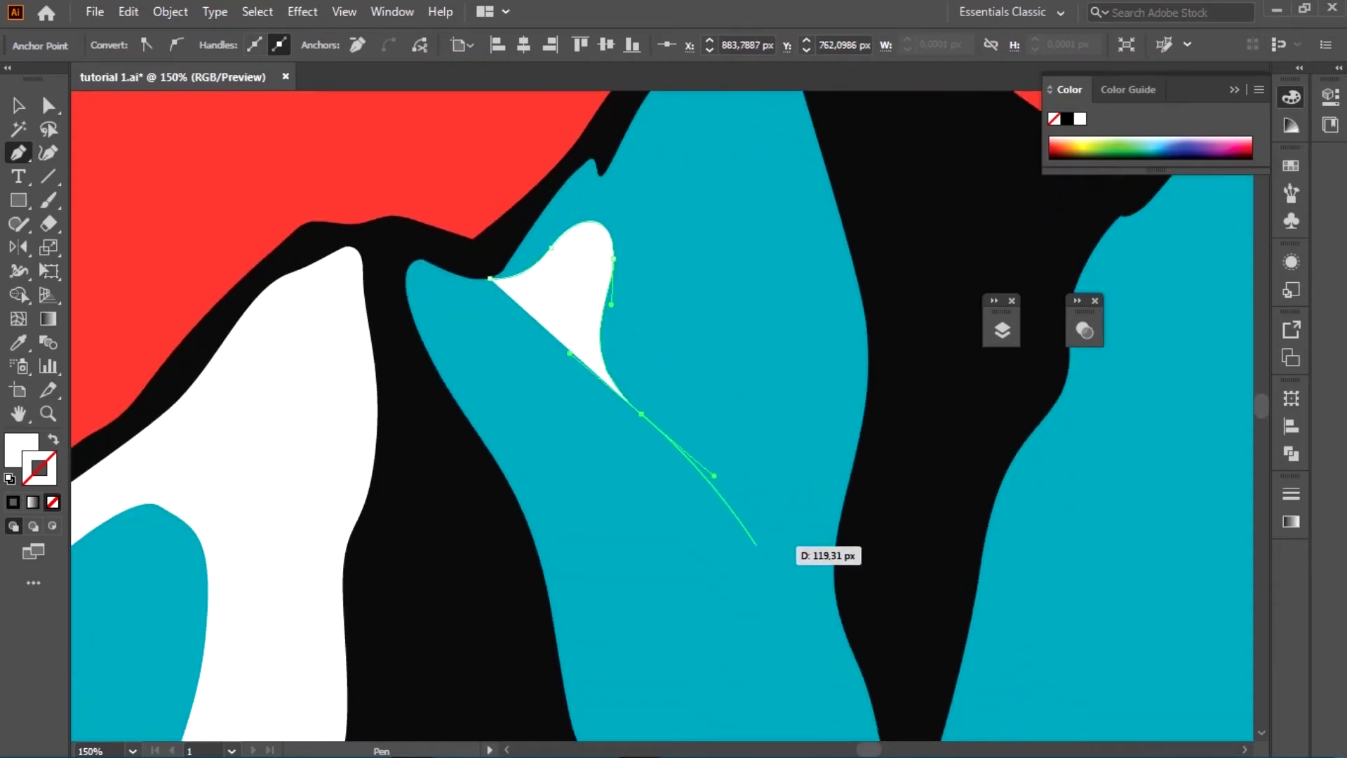
{"action": "scroll", "coordinate": [757, 631], "scroll_direction": "down", "scroll_amount": 5}
{"action": "scroll", "coordinate": [819, 452], "scroll_direction": "down", "scroll_amount": 1}
{"action": "mouse_move", "coordinate": [863, 491]}
{"action": "left_mouse_down"}
{"action": "mouse_move", "coordinate": [861, 619]}
{"action": "mouse_move", "coordinate": [912, 355]}
{"action": "left_mouse_up"}
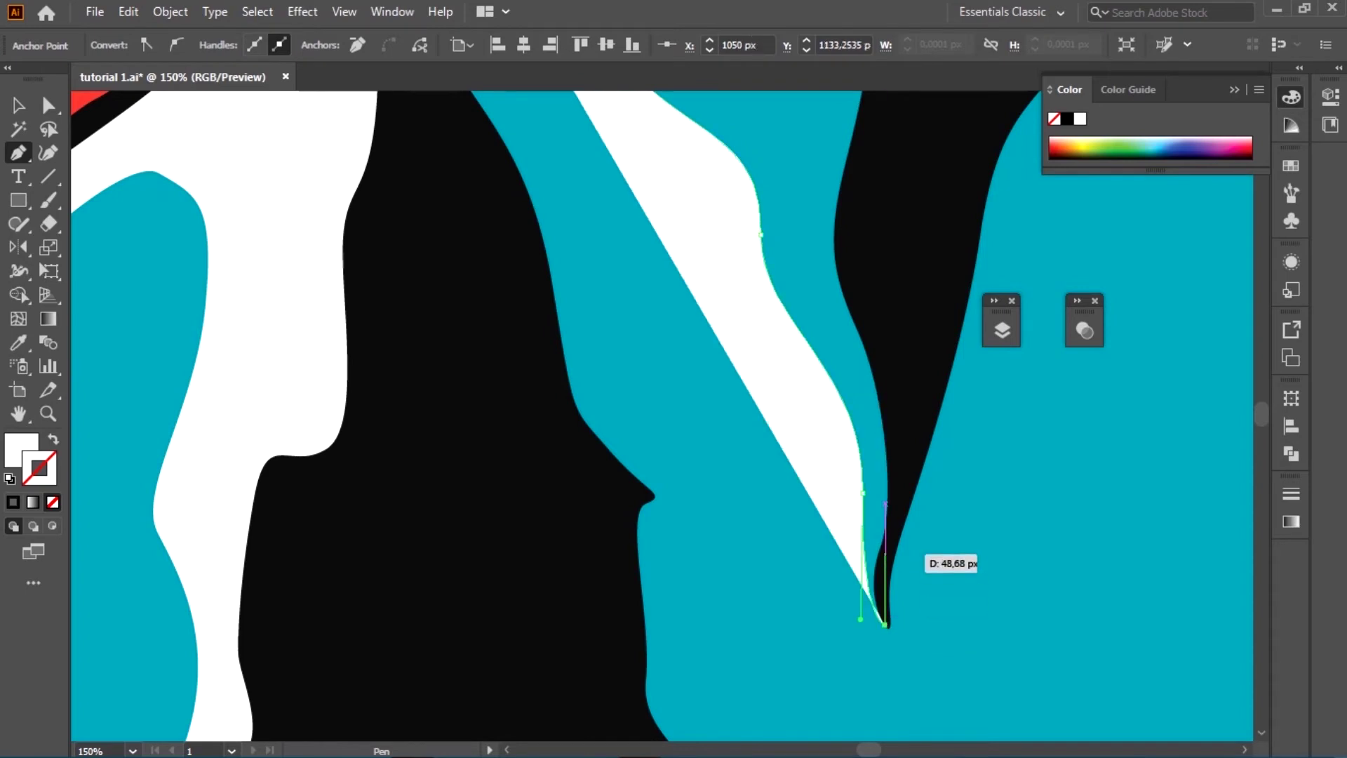
- Trace the second peak's ridge back to the start, close the snow shape and deselect
{"action": "scroll", "coordinate": [912, 355], "scroll_direction": "up", "scroll_amount": 3}
{"action": "scroll", "coordinate": [912, 355], "scroll_direction": "up", "scroll_amount": 3}
{"action": "scroll", "coordinate": [927, 407], "scroll_direction": "up", "scroll_amount": 3}
{"action": "left_click", "coordinate": [940, 436]}
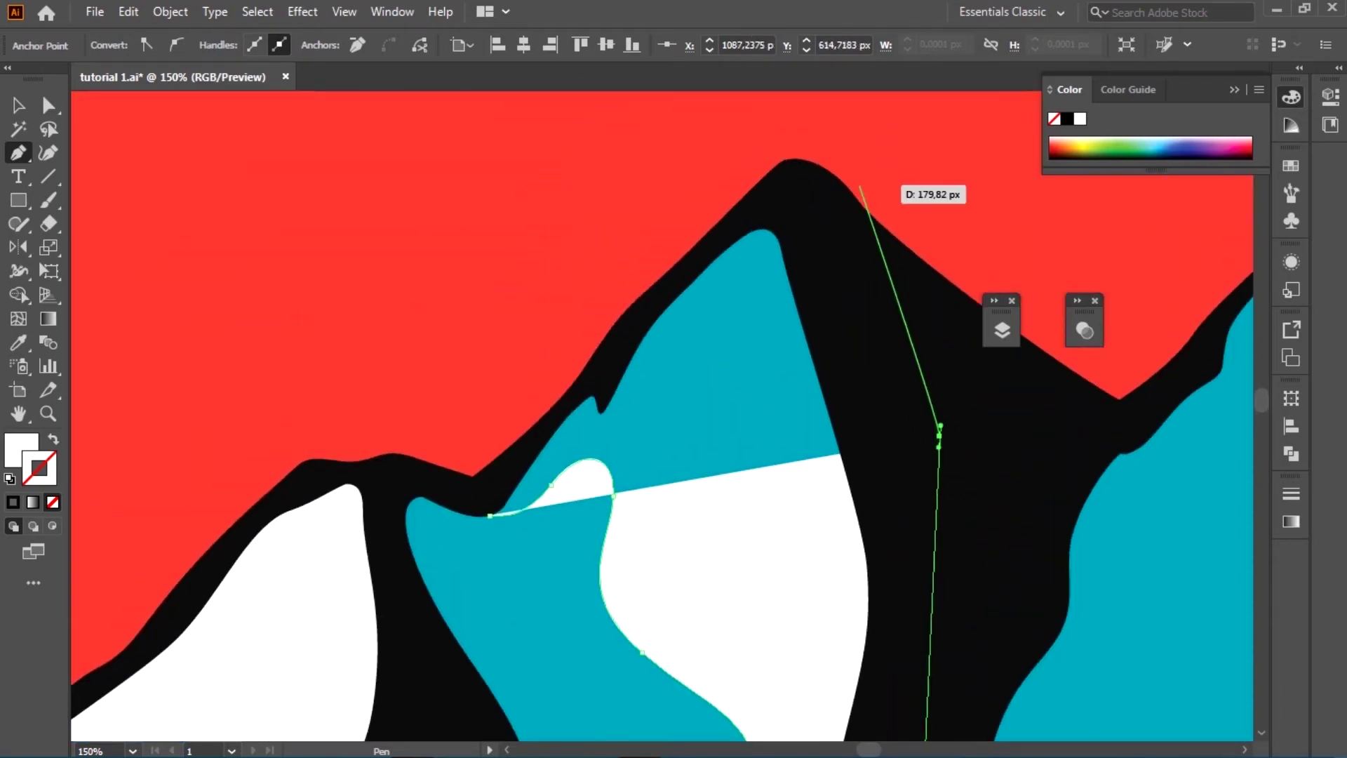
{"action": "left_click", "coordinate": [807, 204]}
{"action": "left_click_drag", "start_coordinate": [740, 209], "coordinate": [735, 210]}
{"action": "left_click", "coordinate": [663, 294]}
{"action": "left_click", "coordinate": [575, 392]}
{"action": "left_click", "coordinate": [489, 515]}
{"action": "key", "text": "ctrl+shift+a"}
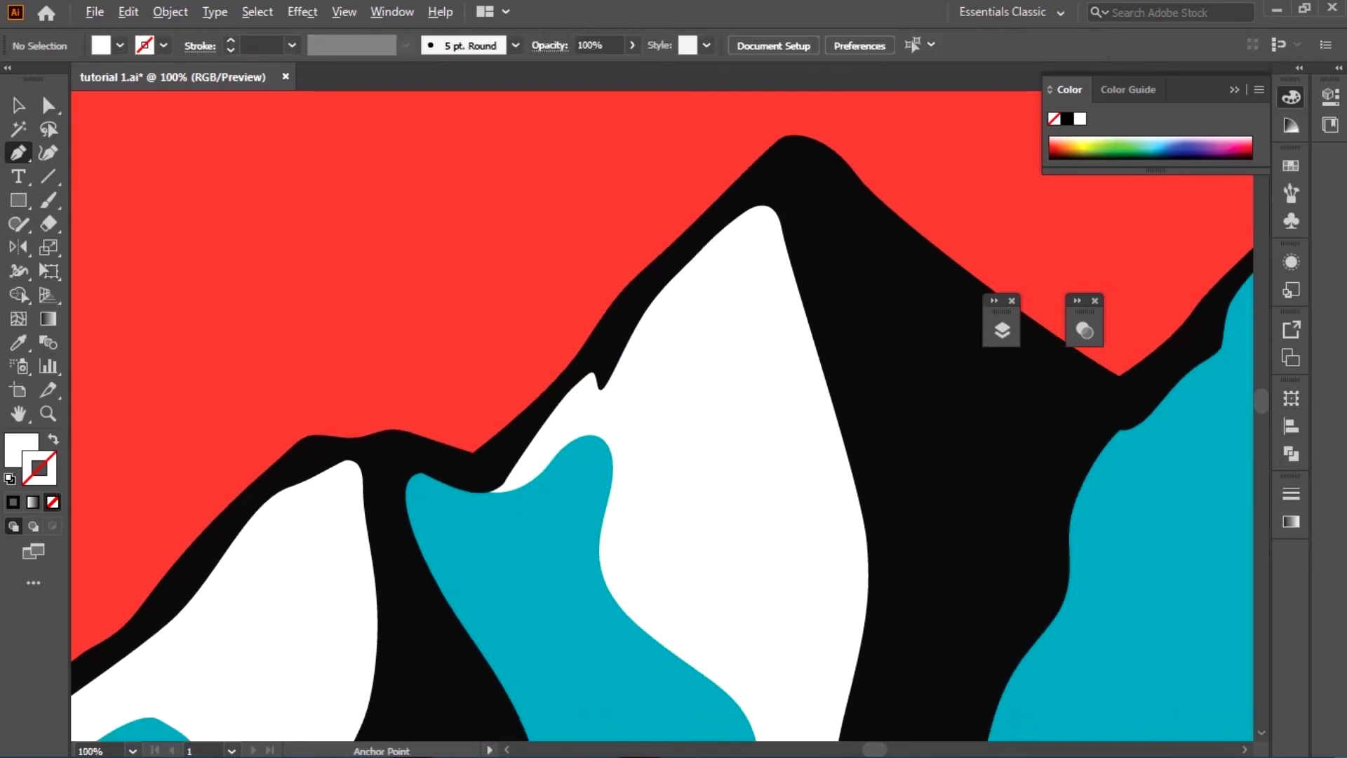
{"action": "key", "text": "ctrl+minus"}
{"action": "key", "text": "ctrl+minus"}
{"action": "key", "text": "ctrl+minus"}
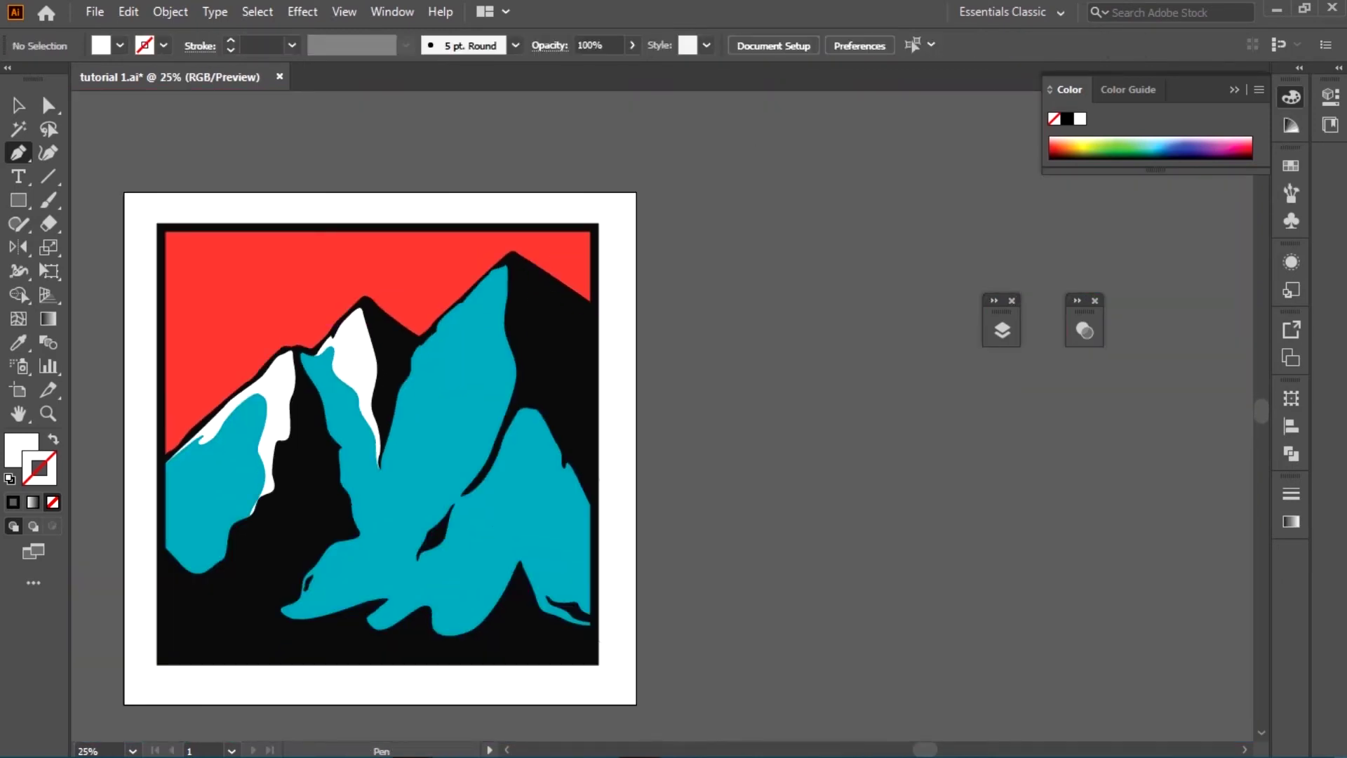
- Begin the white snow outline on the tallest peak, curving its edge down into the teal and up the black streak
{"action": "scroll", "coordinate": [446, 345], "scroll_direction": "up", "scroll_amount": 1}
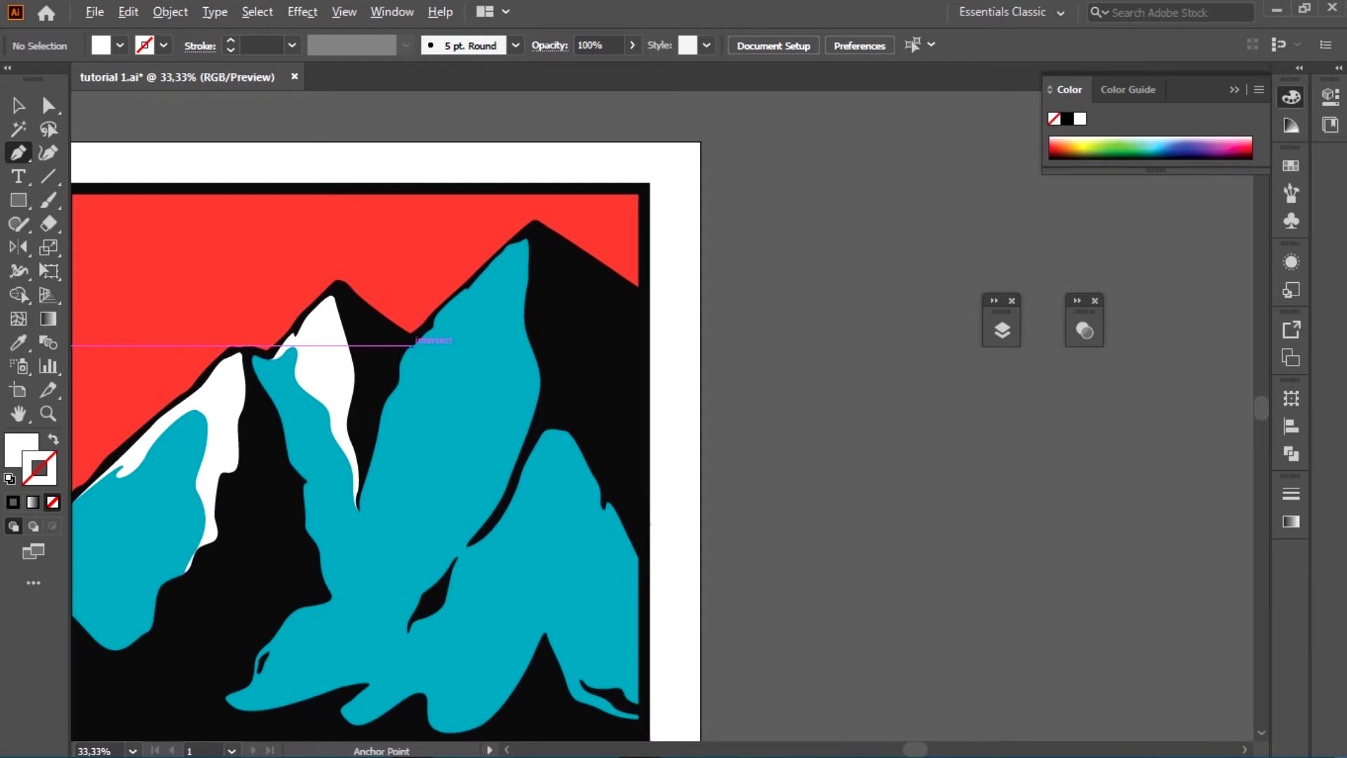
{"action": "scroll", "coordinate": [428, 347], "scroll_direction": "up", "scroll_amount": 1}
{"action": "scroll", "coordinate": [408, 349], "scroll_direction": "up", "scroll_amount": 1}
{"action": "scroll", "coordinate": [407, 349], "scroll_direction": "up", "scroll_amount": 3}
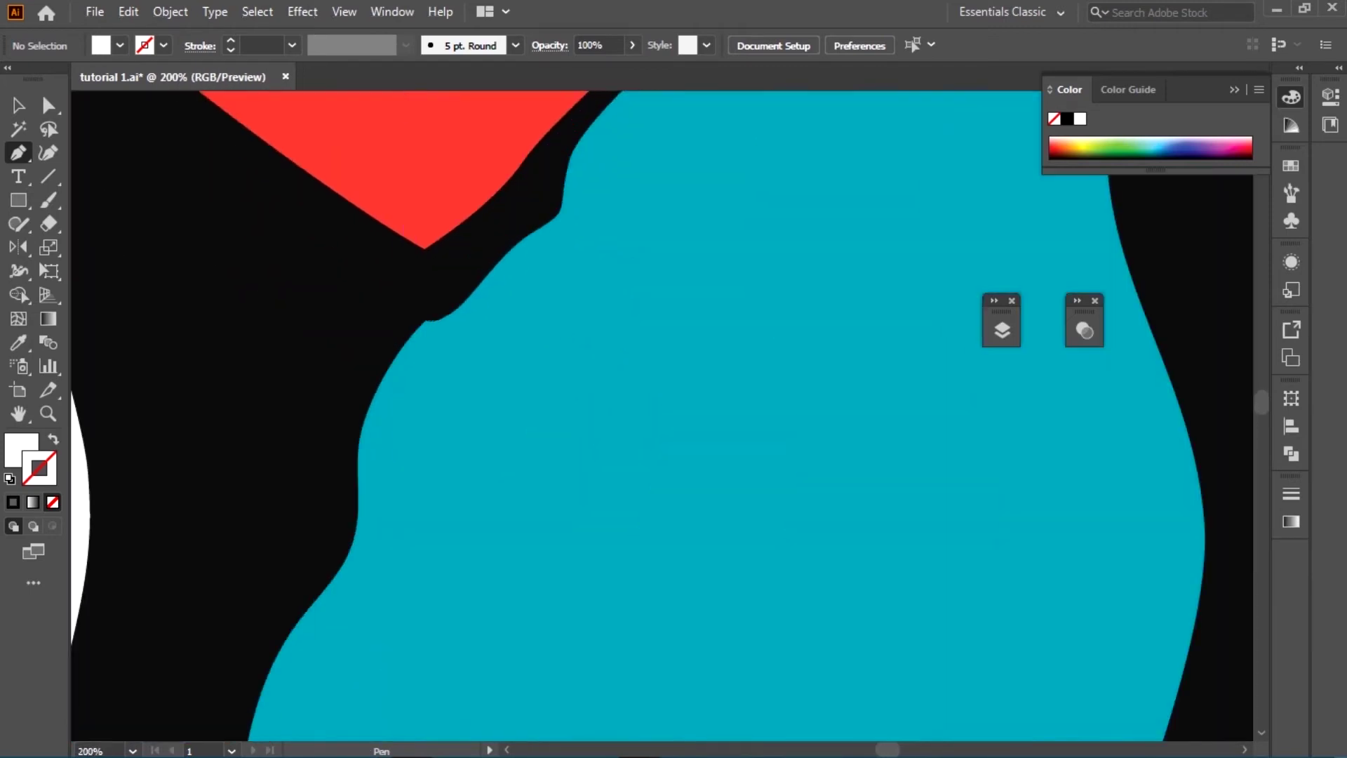
{"action": "left_click_drag", "start_coordinate": [421, 318], "coordinate": [424, 320]}
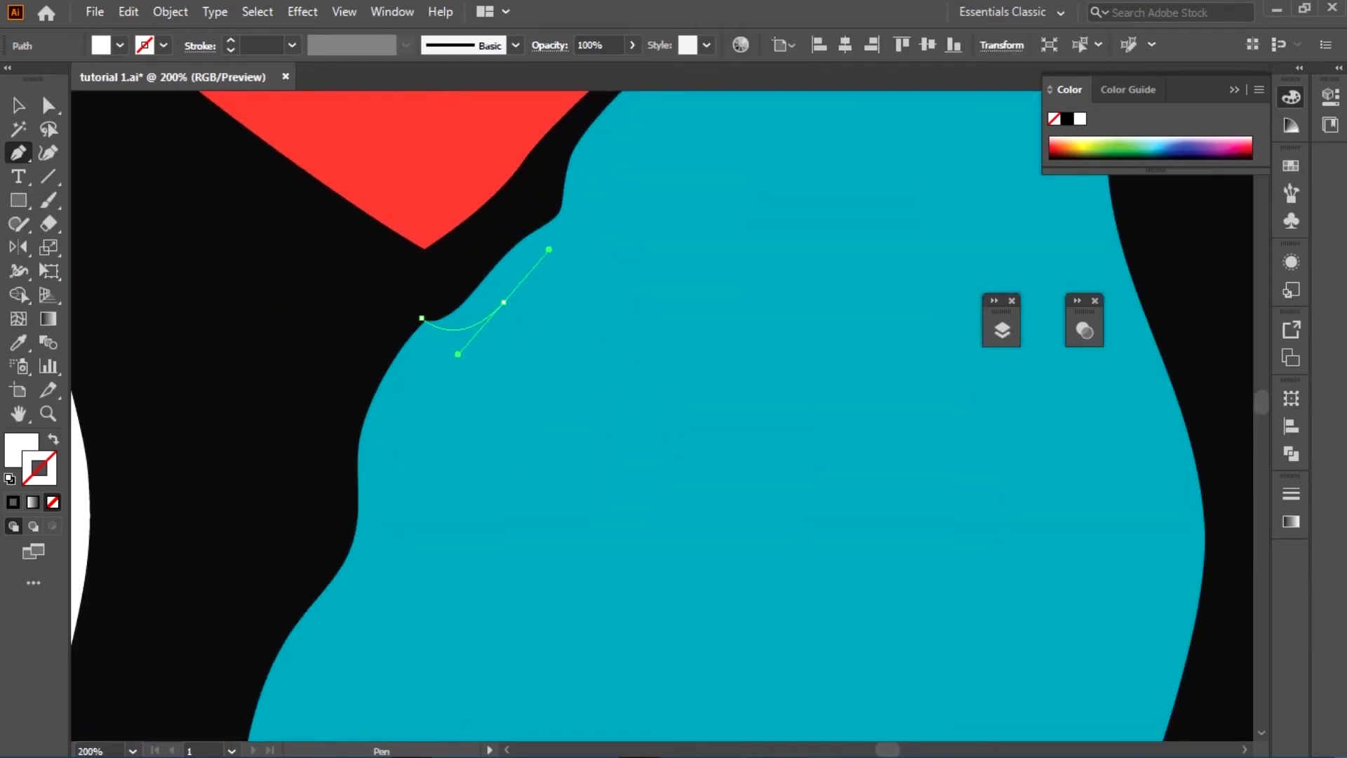
{"action": "mouse_move", "coordinate": [609, 240]}
{"action": "left_mouse_down"}
{"action": "mouse_move", "coordinate": [635, 414]}
{"action": "mouse_move", "coordinate": [617, 494]}
{"action": "left_mouse_up"}
{"action": "mouse_move", "coordinate": [695, 520]}
{"action": "left_mouse_down"}
{"action": "mouse_move", "coordinate": [685, 609]}
{"action": "mouse_move", "coordinate": [716, 641]}
{"action": "left_mouse_up"}
{"action": "left_click_drag", "start_coordinate": [825, 592], "coordinate": [857, 667]}
{"action": "scroll", "coordinate": [667, 421], "scroll_direction": "down", "scroll_amount": 3}
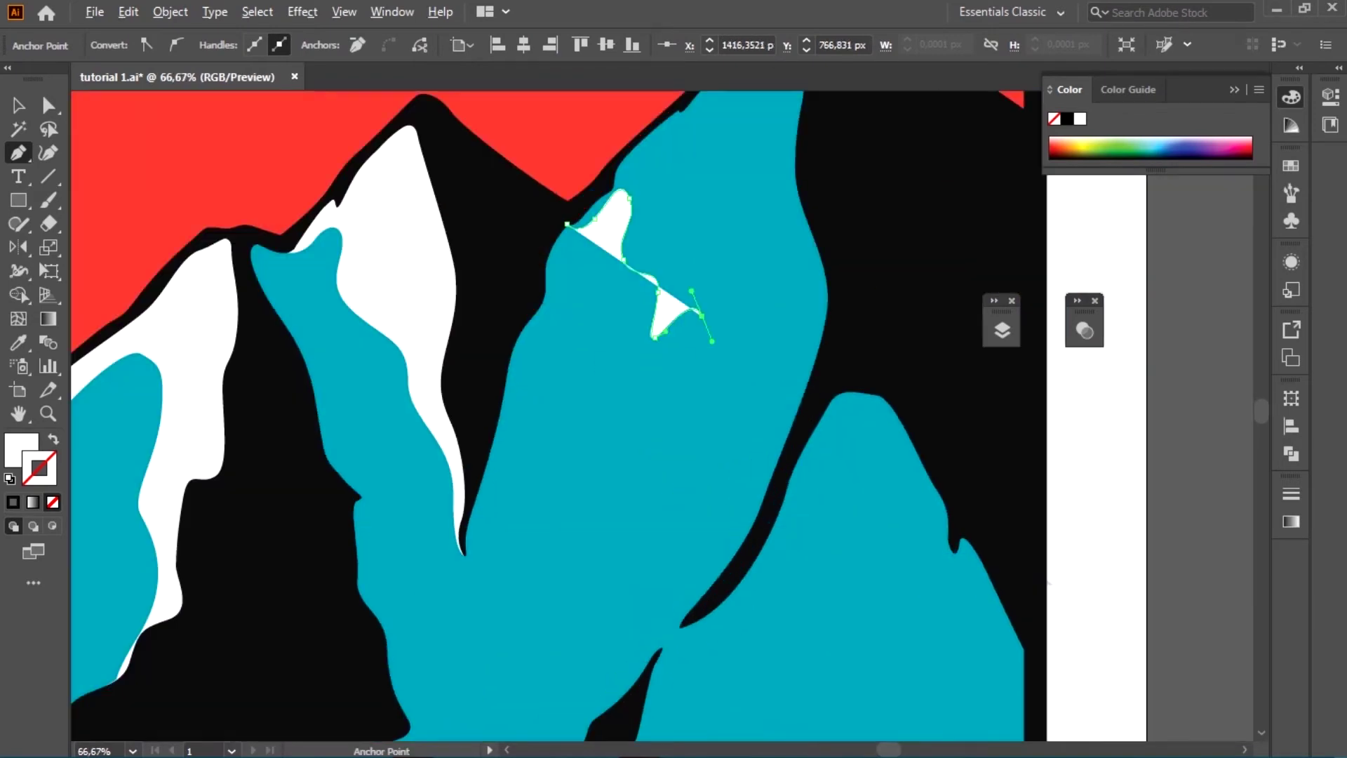
{"action": "left_click_drag", "start_coordinate": [684, 547], "coordinate": [611, 647]}
{"action": "scroll", "coordinate": [612, 491], "scroll_direction": "down", "scroll_amount": 5}
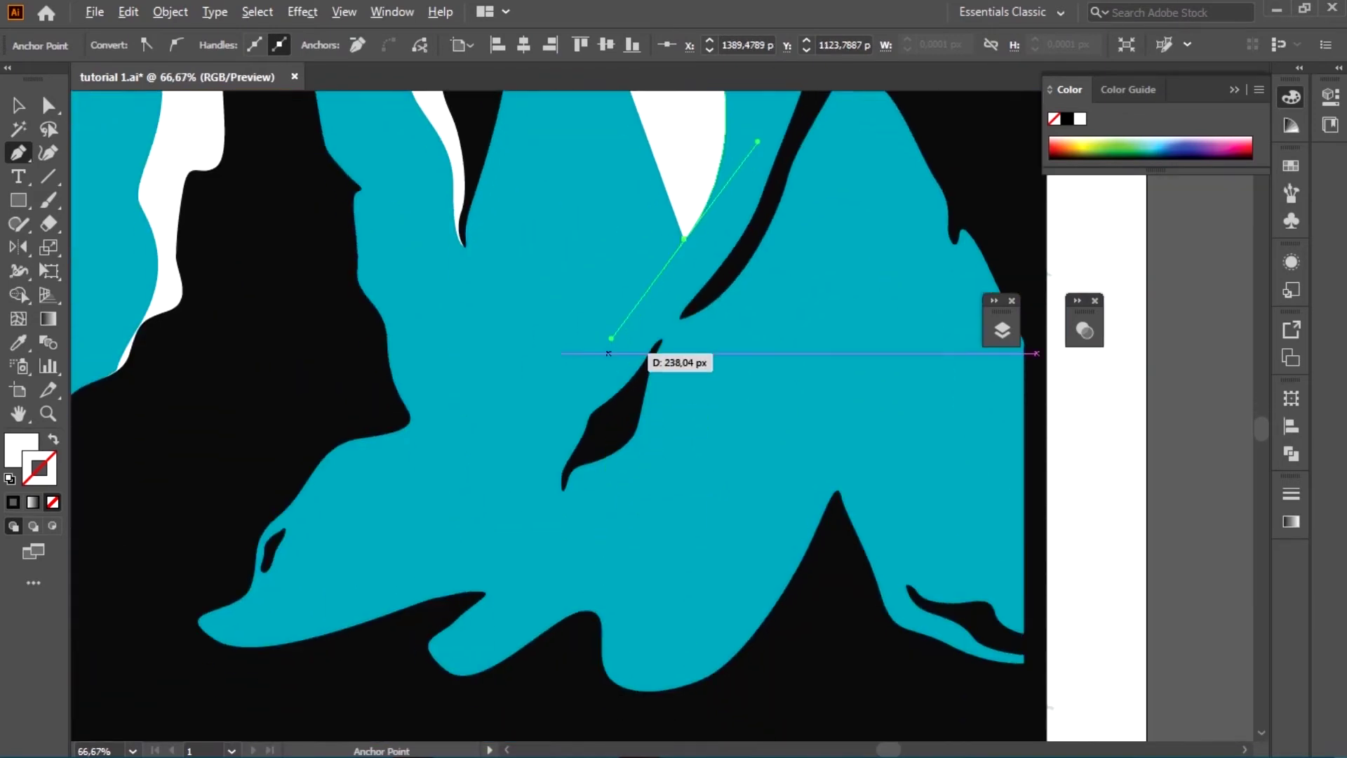
{"action": "scroll", "coordinate": [608, 353], "scroll_direction": "up", "scroll_amount": 5}
{"action": "left_click", "coordinate": [503, 660]}
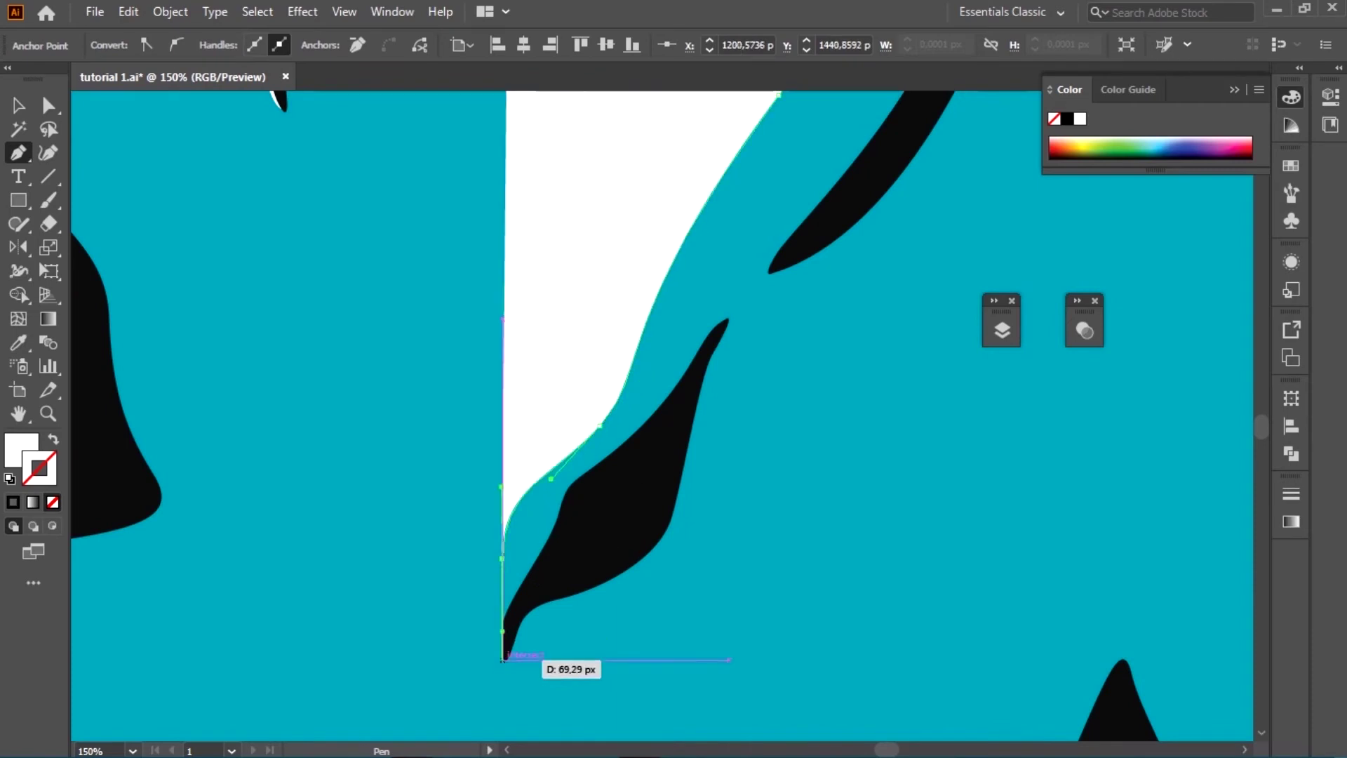
{"action": "left_click_drag", "start_coordinate": [558, 552], "coordinate": [610, 518]}
{"action": "left_click_drag", "start_coordinate": [694, 389], "coordinate": [776, 254]}
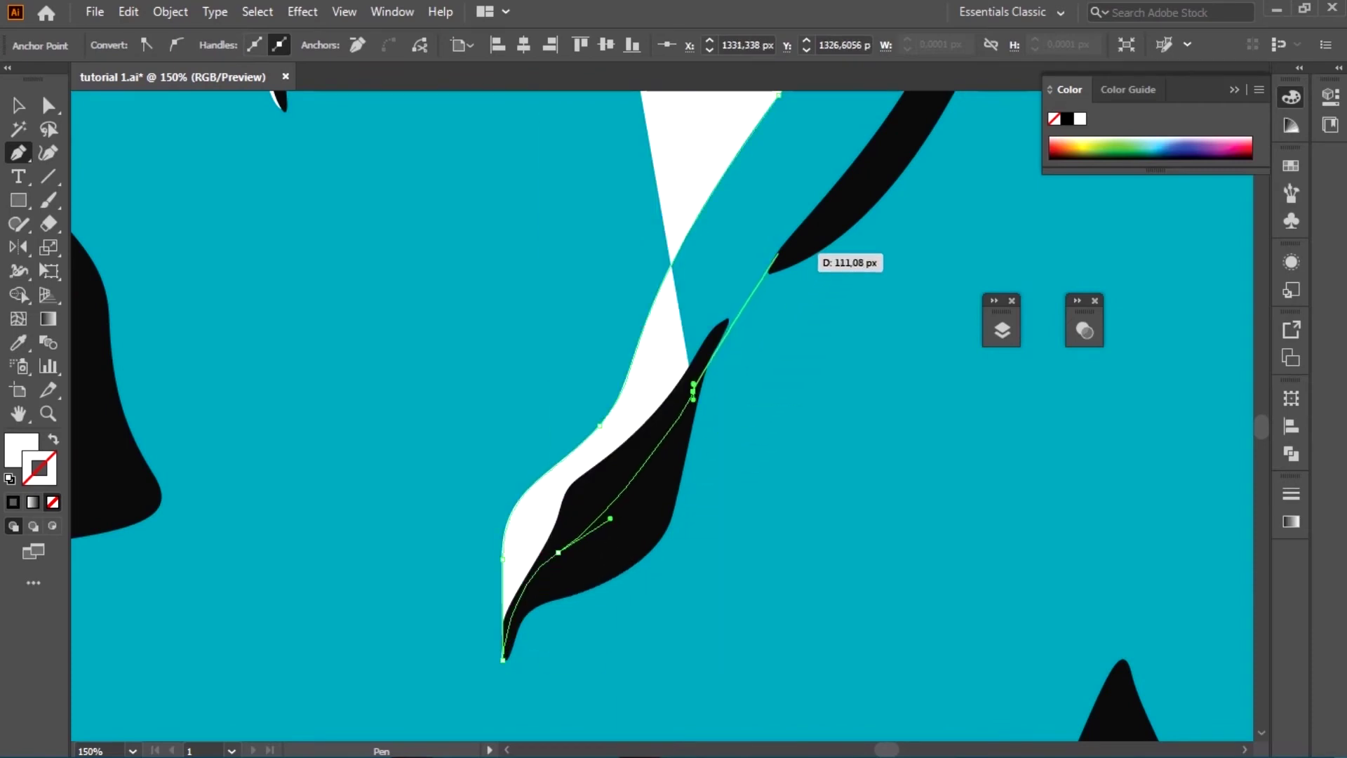
{"action": "left_click_drag", "start_coordinate": [727, 320], "coordinate": [792, 253]}
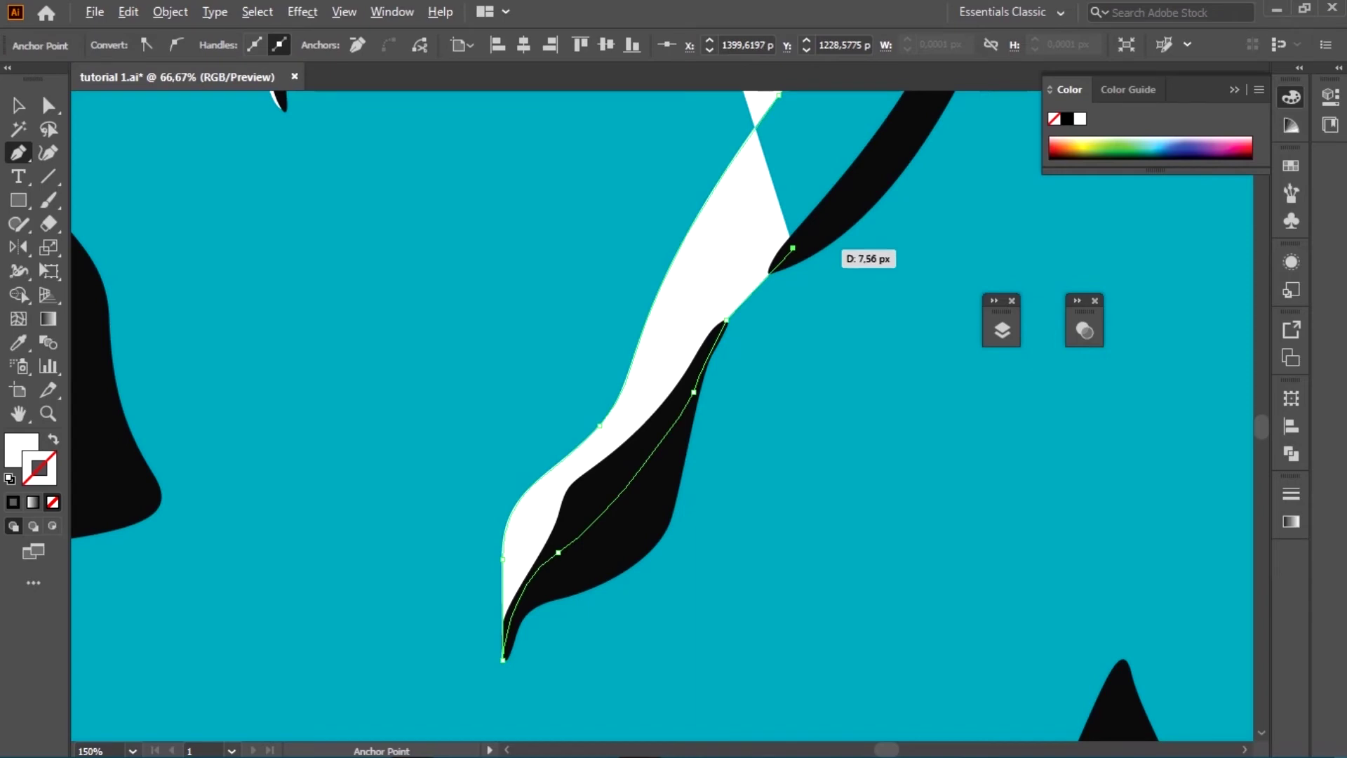
{"action": "scroll", "coordinate": [791, 252], "scroll_direction": "down", "scroll_amount": 4}
{"action": "scroll", "coordinate": [760, 472], "scroll_direction": "up", "scroll_amount": 2}
- Trace the snow outline up to the summit and back down the ridge to close the white cap
{"action": "left_click", "coordinate": [745, 524]}
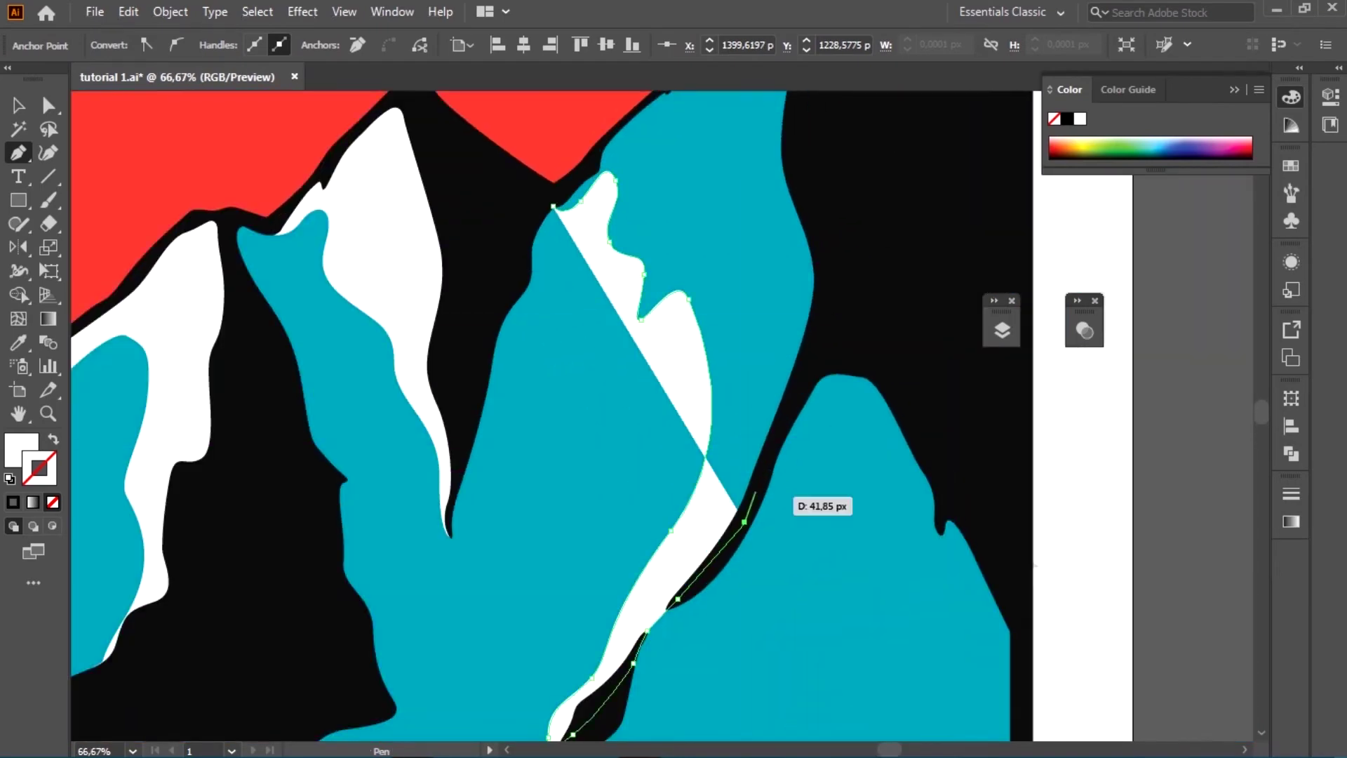
{"action": "left_click", "coordinate": [785, 410]}
{"action": "left_click", "coordinate": [882, 203]}
{"action": "scroll", "coordinate": [784, 296], "scroll_direction": "up", "scroll_amount": 3}
{"action": "scroll", "coordinate": [783, 296], "scroll_direction": "up", "scroll_amount": 2}
{"action": "left_click", "coordinate": [806, 293]}
{"action": "scroll", "coordinate": [806, 294], "scroll_direction": "up", "scroll_amount": 5}
{"action": "left_click", "coordinate": [826, 397]}
{"action": "left_click", "coordinate": [690, 514]}
{"action": "scroll", "coordinate": [690, 514], "scroll_direction": "down", "scroll_amount": 3}
{"action": "scroll", "coordinate": [694, 589], "scroll_direction": "up", "scroll_amount": 2}
{"action": "left_click", "coordinate": [713, 588]}
{"action": "scroll", "coordinate": [595, 667], "scroll_direction": "down", "scroll_amount": 2}
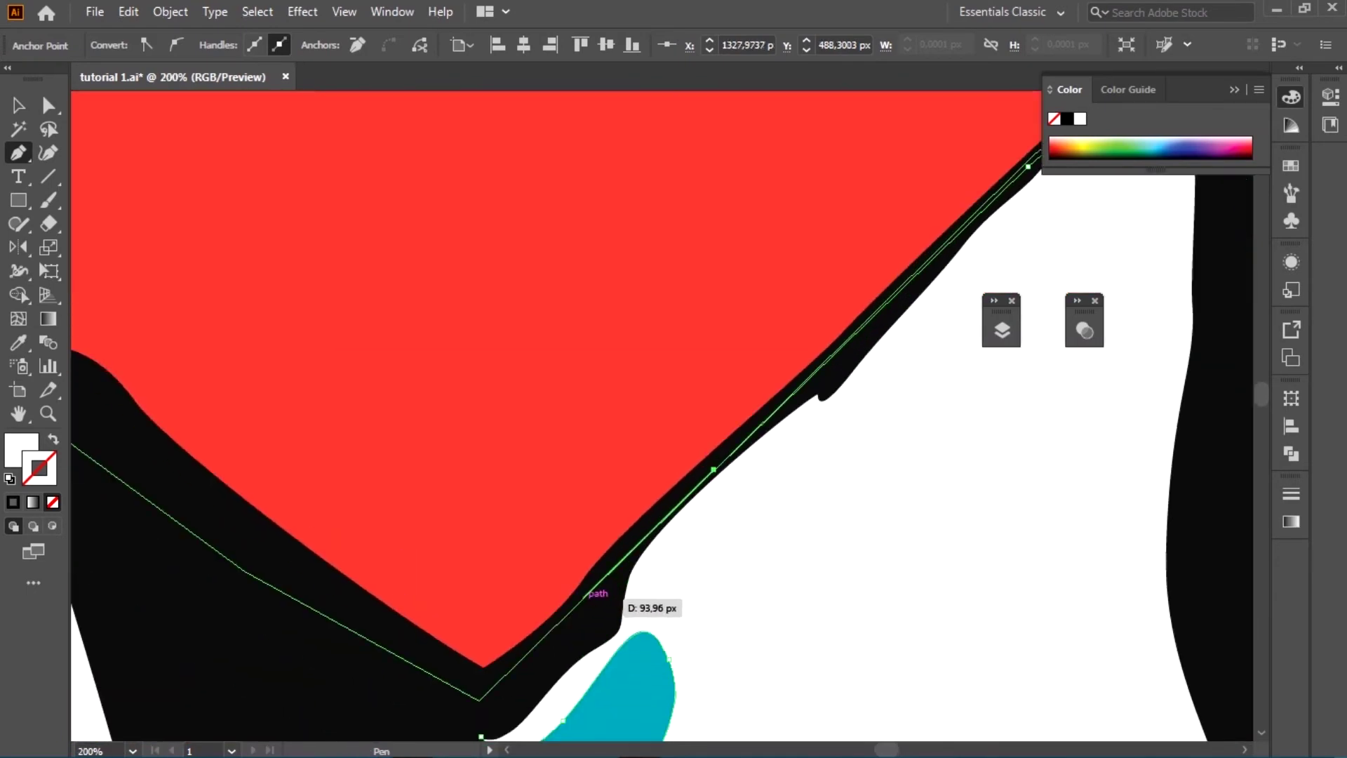
{"action": "left_click", "coordinate": [584, 594]}
{"action": "scroll", "coordinate": [584, 594], "scroll_direction": "down", "scroll_amount": 3}
- Deselect the snow and drag the teal bump's anchor point to the right
{"action": "left_click", "coordinate": [480, 569], "text": "ctrl"}
{"action": "scroll", "coordinate": [481, 569], "scroll_direction": "down", "scroll_amount": 5}
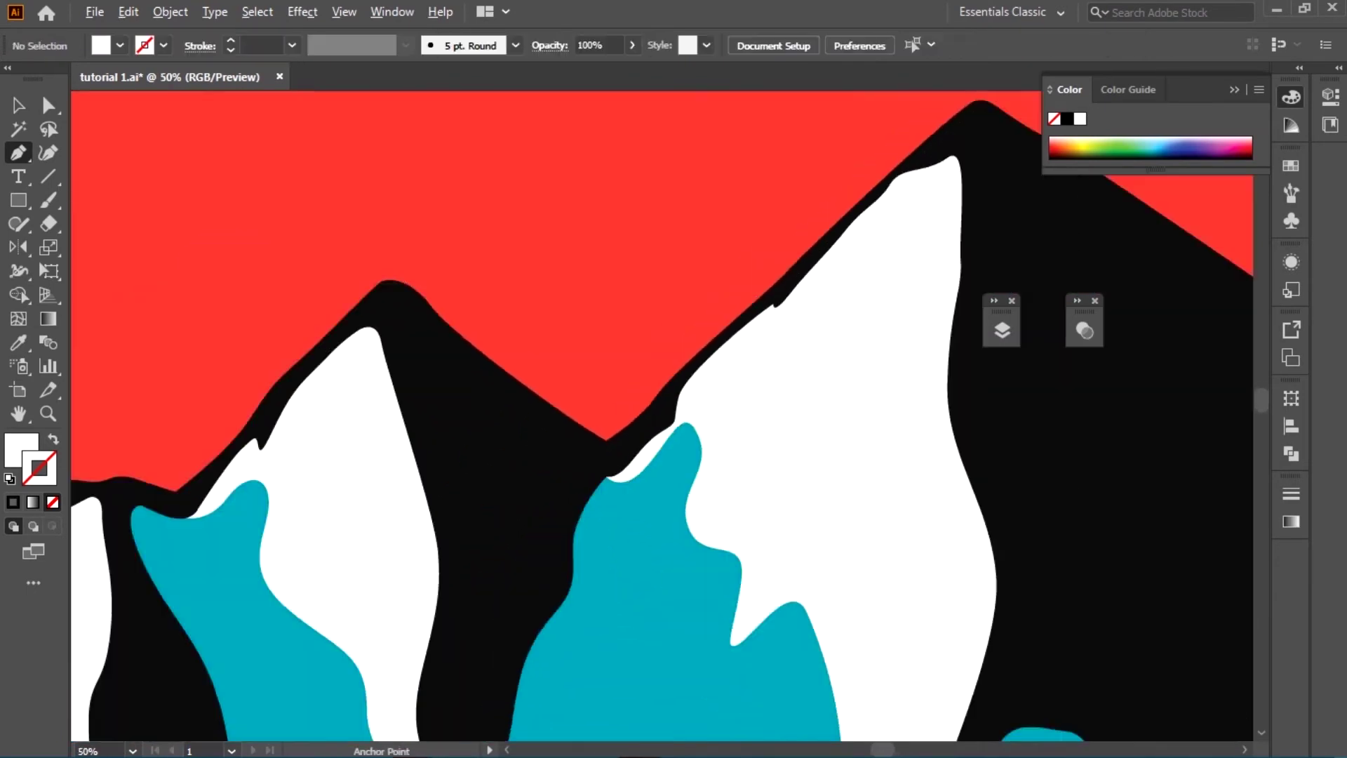
{"action": "scroll", "coordinate": [564, 333], "scroll_direction": "up", "scroll_amount": 2}
{"action": "scroll", "coordinate": [548, 426], "scroll_direction": "up", "scroll_amount": 3}
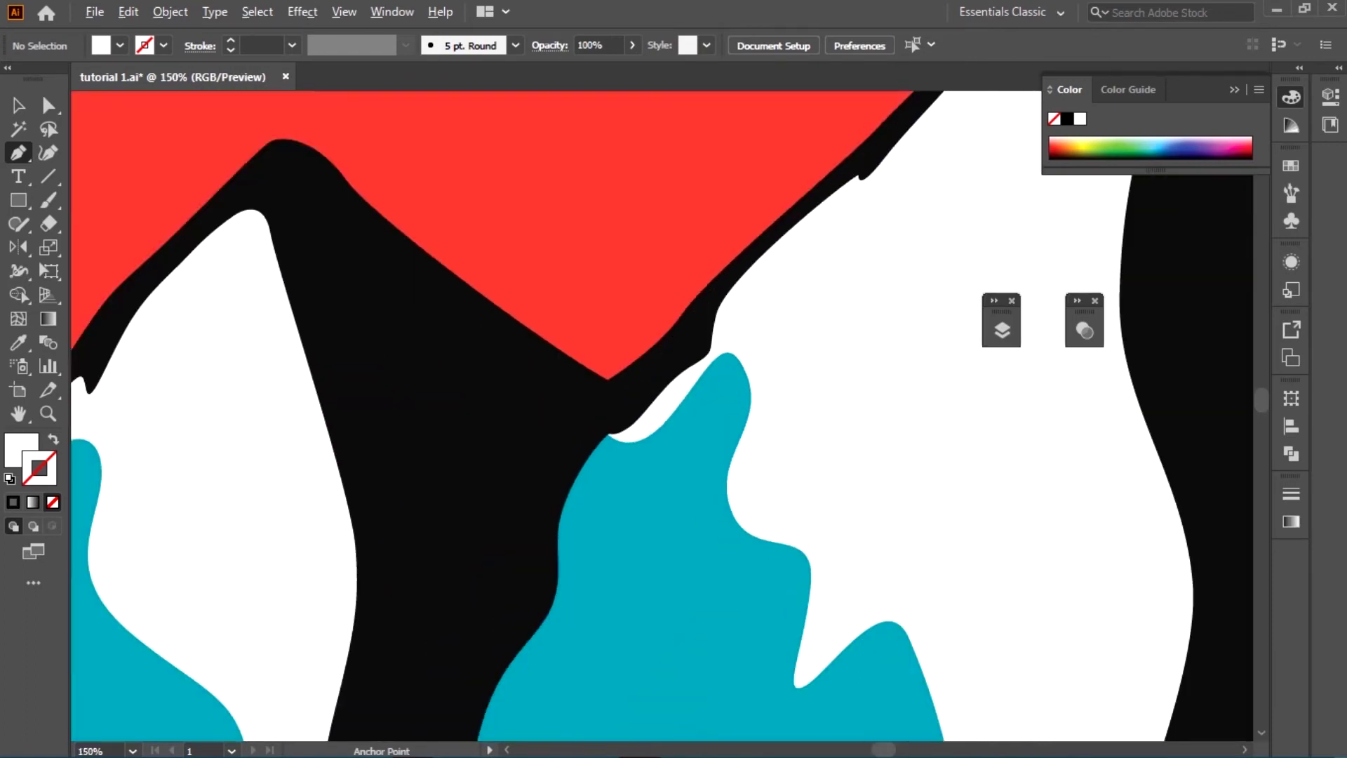
{"action": "left_click", "coordinate": [625, 429], "text": "ctrl"}
{"action": "mouse_move", "coordinate": [746, 374]}
{"action": "left_mouse_down"}
{"action": "mouse_move", "coordinate": [824, 379]}
{"action": "mouse_move", "coordinate": [826, 352]}
{"action": "left_mouse_up"}
- Nudge the teal curve's point slightly right, then deselect and view the artboard
{"action": "left_click_drag", "start_coordinate": [667, 419], "coordinate": [687, 425]}
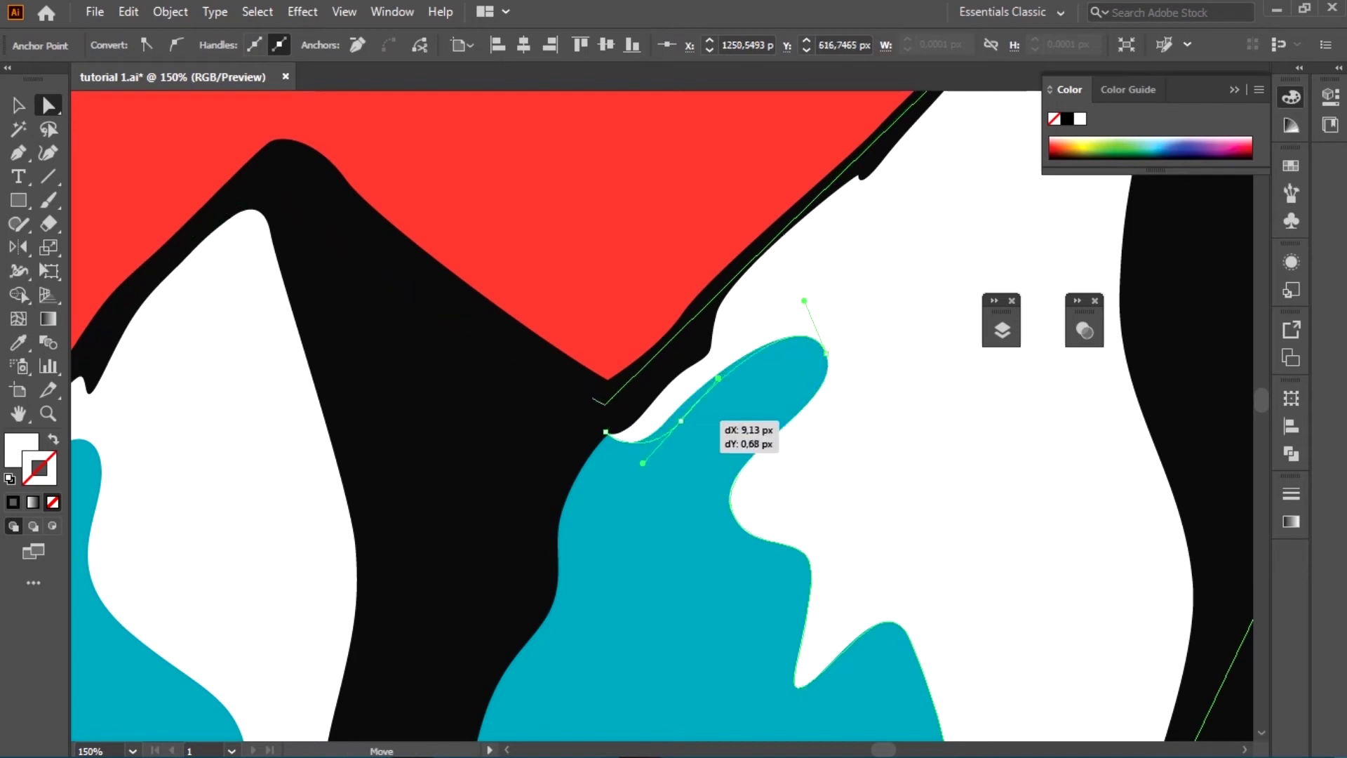
{"action": "key", "text": "ctrl+shift+a"}
{"action": "scroll", "coordinate": [435, 306], "scroll_direction": "down", "scroll_amount": 2}
{"action": "scroll", "coordinate": [434, 305], "scroll_direction": "down", "scroll_amount": 3}
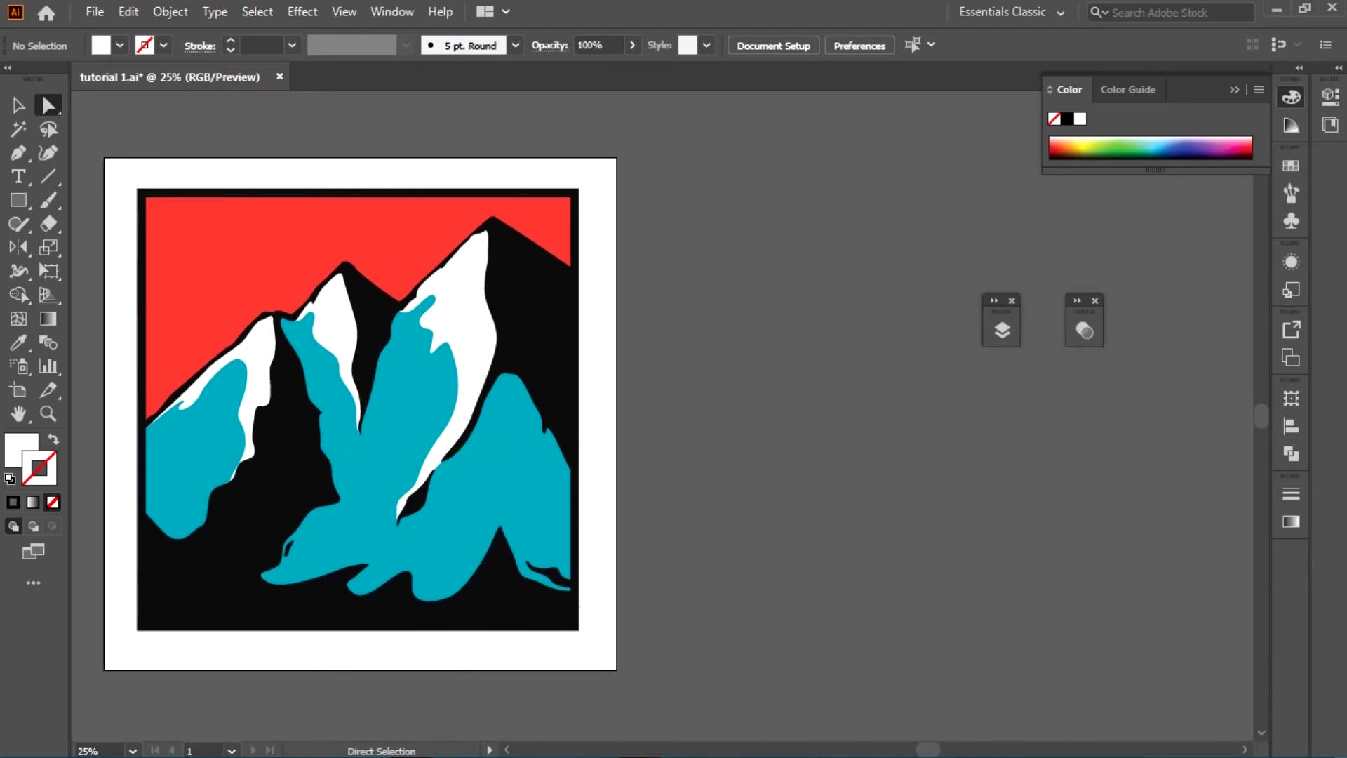
{"action": "scroll", "coordinate": [150, 215], "scroll_direction": "down", "scroll_amount": 1}
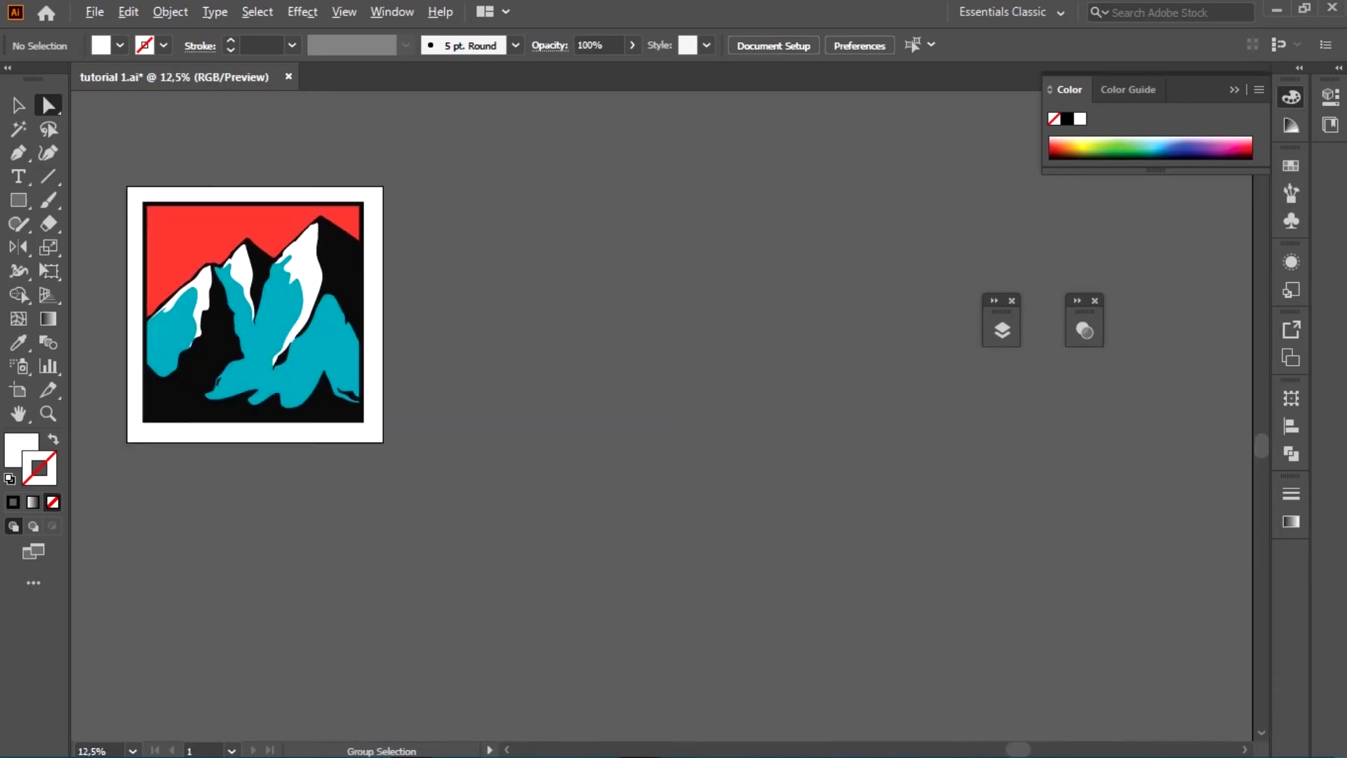
{"action": "scroll", "coordinate": [153, 225], "scroll_direction": "up", "scroll_amount": 1}
{"action": "scroll", "coordinate": [152, 225], "scroll_direction": "up", "scroll_amount": 1}
{"action": "scroll", "coordinate": [153, 225], "scroll_direction": "up", "scroll_amount": 1}
{"action": "scroll", "coordinate": [153, 225], "scroll_direction": "up", "scroll_amount": 1}
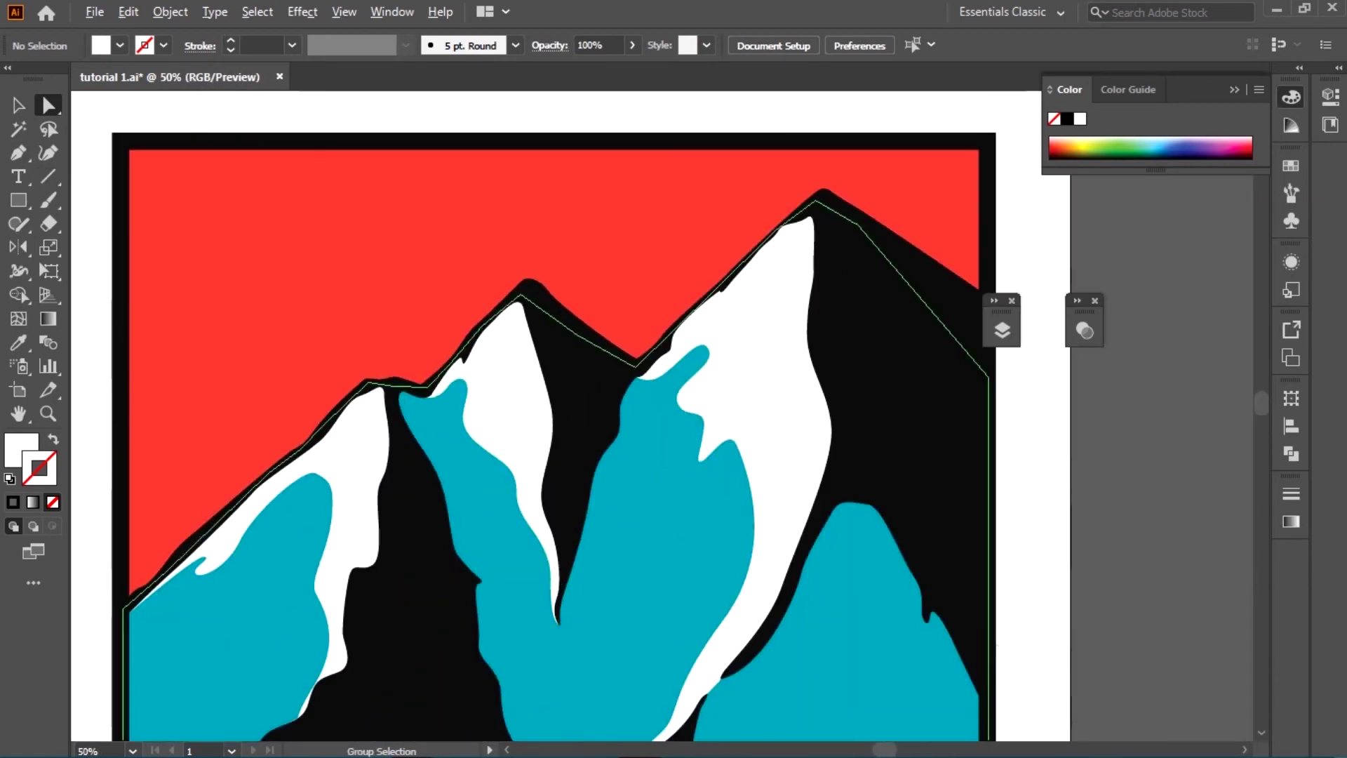
{"action": "scroll", "coordinate": [708, 400], "scroll_direction": "up", "scroll_amount": 1}
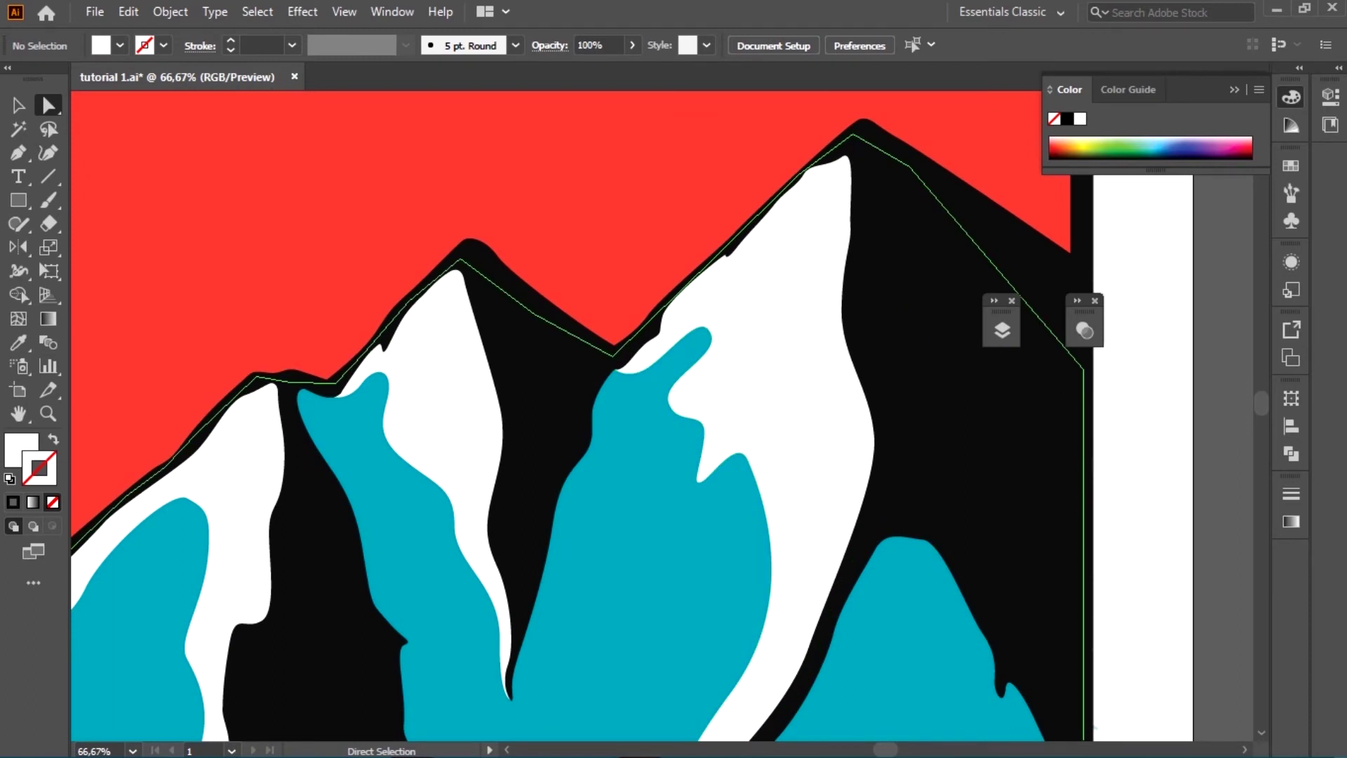
- Move the teal notch, top and upper-left anchors so the edge curves smoothly into the snow
{"action": "left_click", "coordinate": [807, 421]}
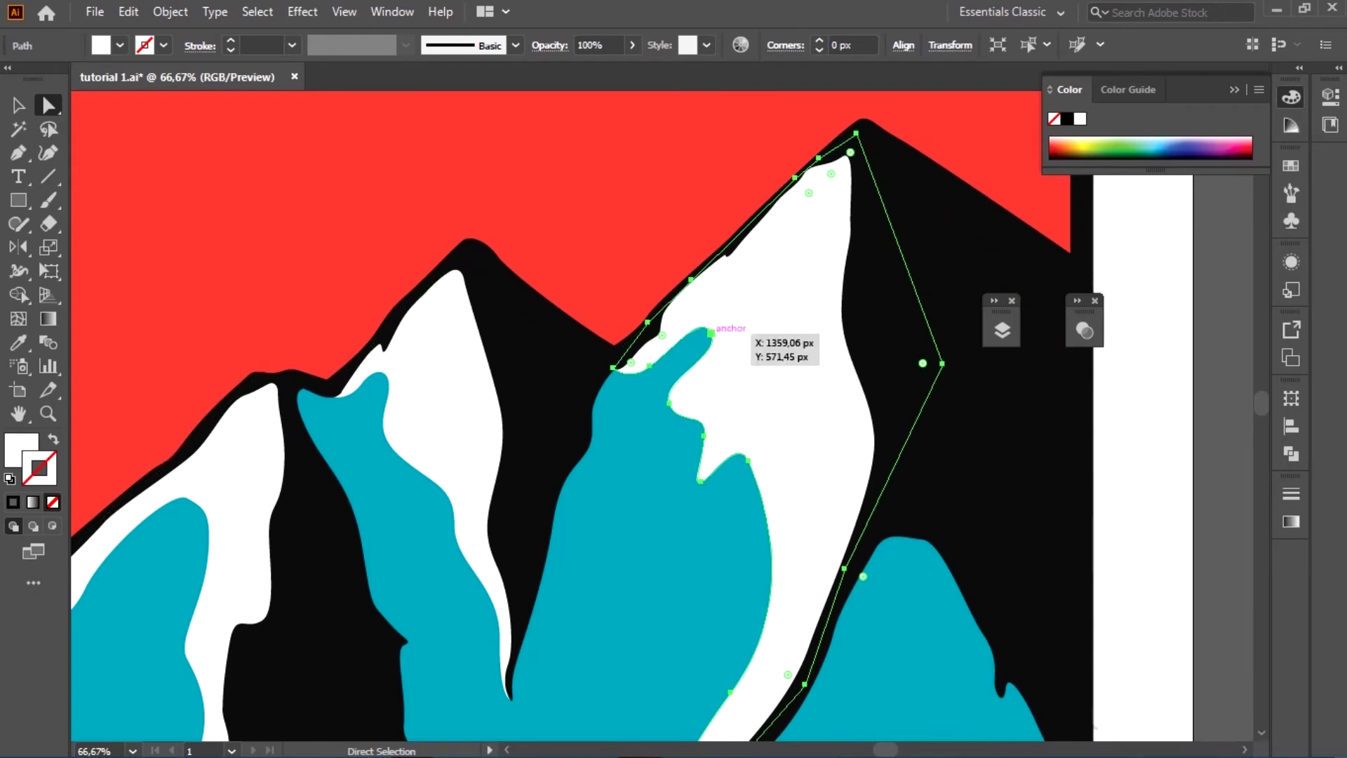
{"action": "mouse_move", "coordinate": [669, 404]}
{"action": "left_mouse_down"}
{"action": "mouse_move", "coordinate": [703, 435]}
{"action": "mouse_move", "coordinate": [703, 472]}
{"action": "mouse_move", "coordinate": [652, 423]}
{"action": "left_mouse_up"}
{"action": "key", "text": "ctrl+plus"}
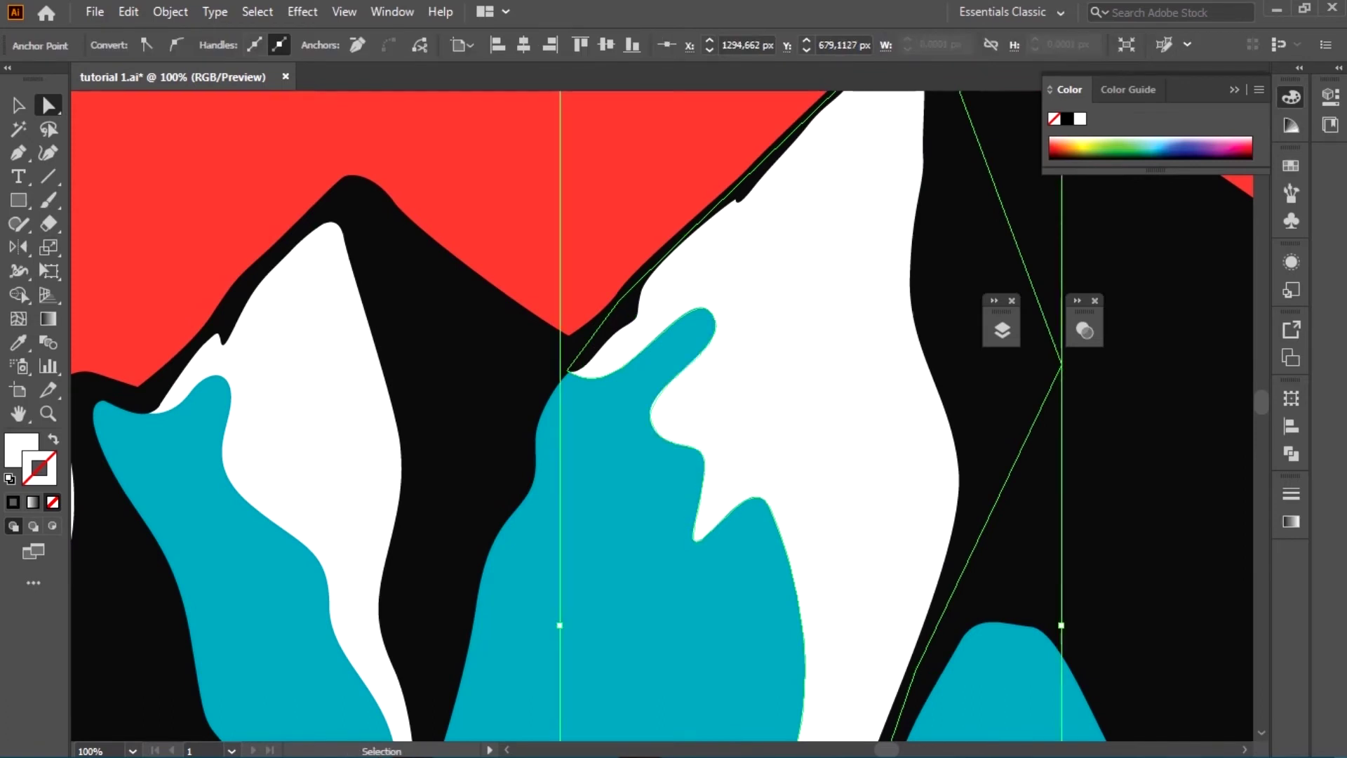
{"action": "left_click_drag", "start_coordinate": [652, 423], "coordinate": [709, 429]}
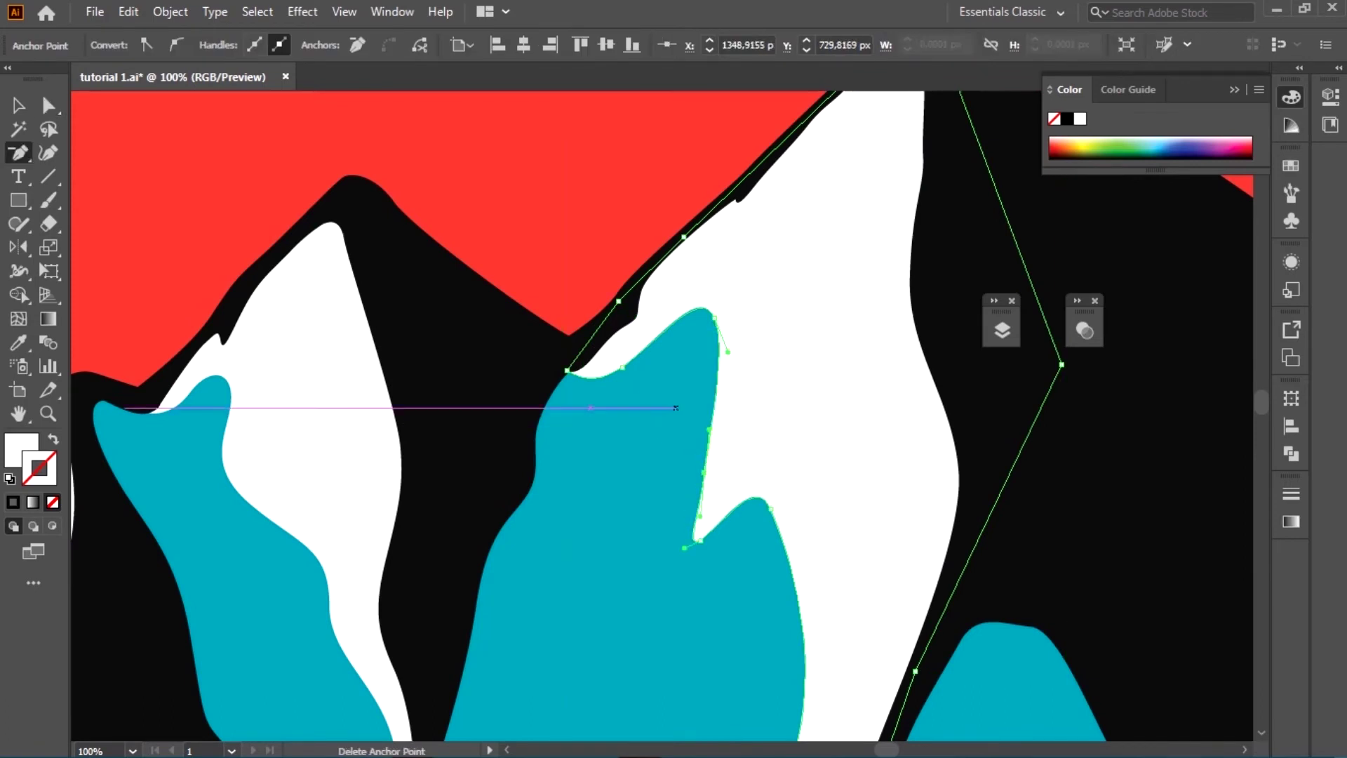
{"action": "left_click_drag", "start_coordinate": [714, 317], "coordinate": [738, 318]}
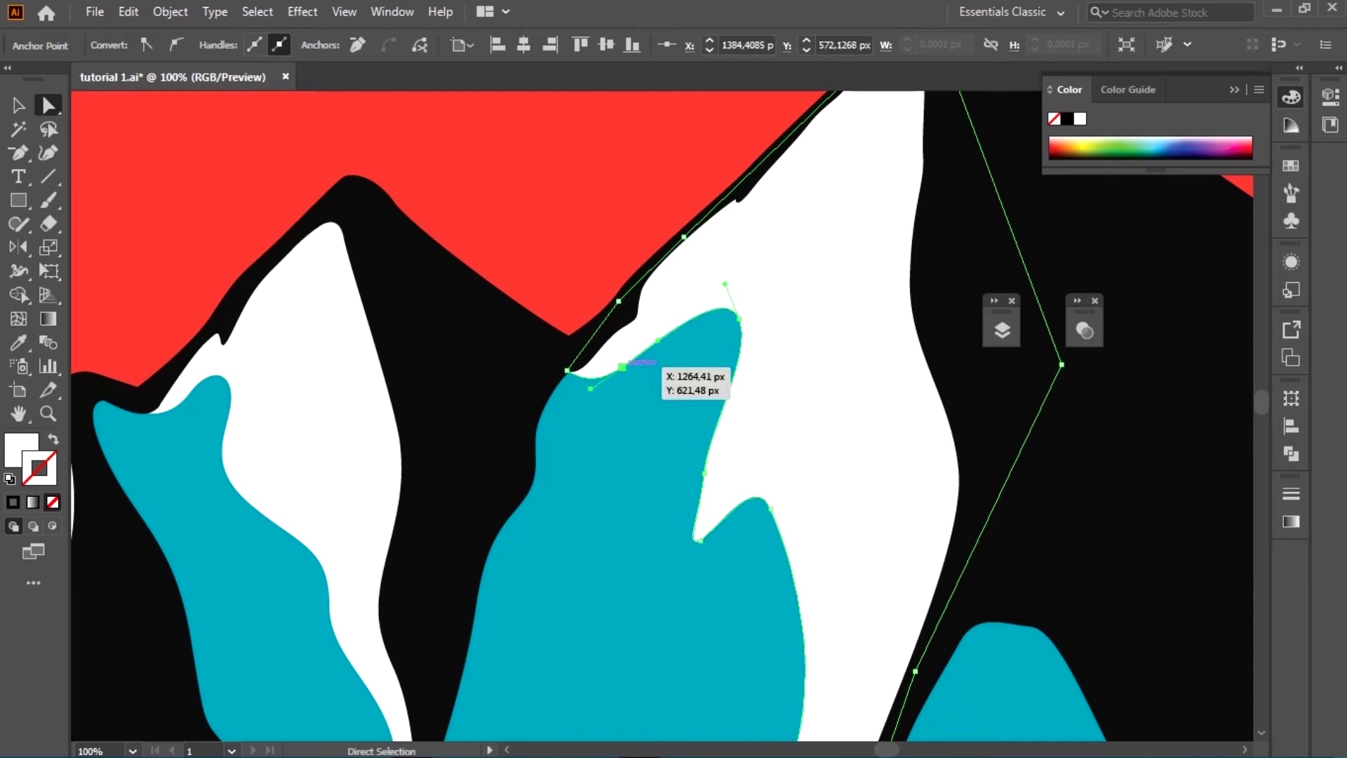
{"action": "left_click_drag", "start_coordinate": [622, 366], "coordinate": [633, 353]}
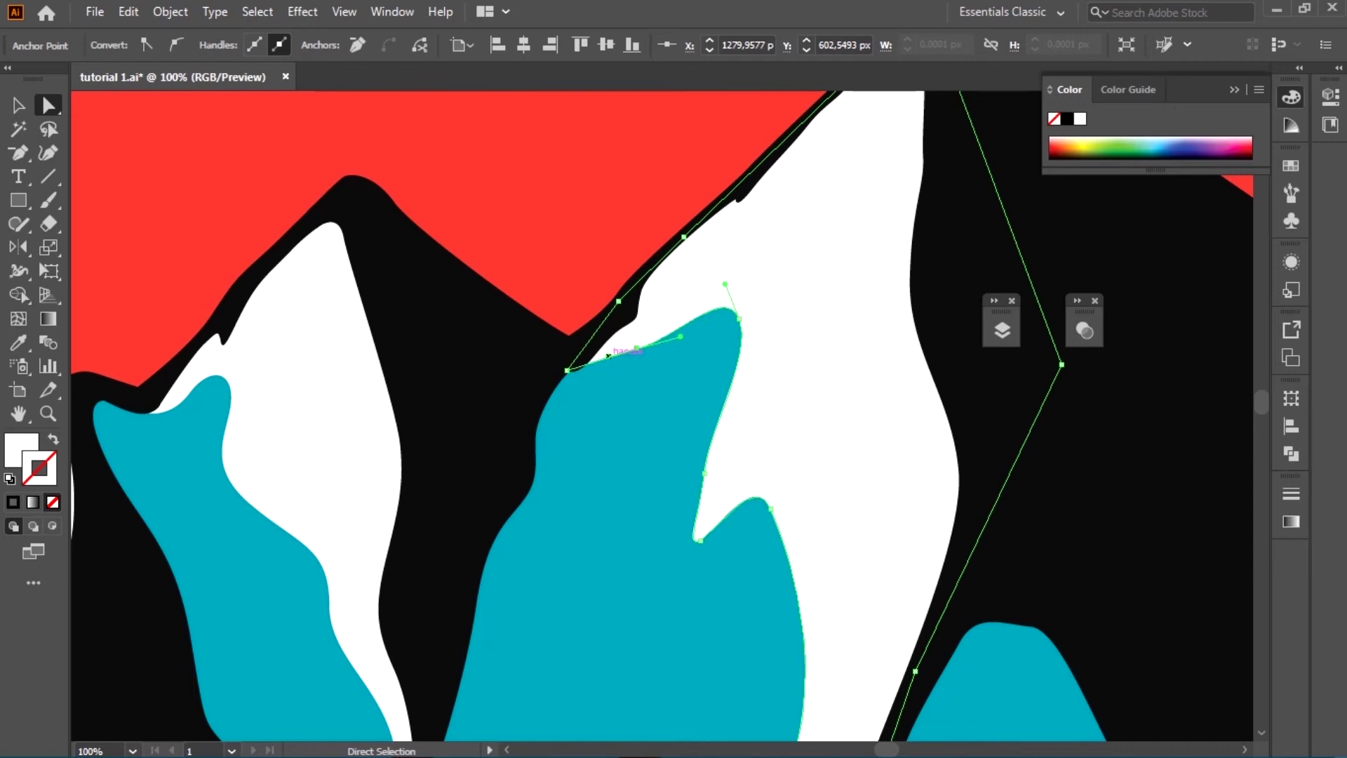
{"action": "left_click_drag", "start_coordinate": [681, 336], "coordinate": [687, 354]}
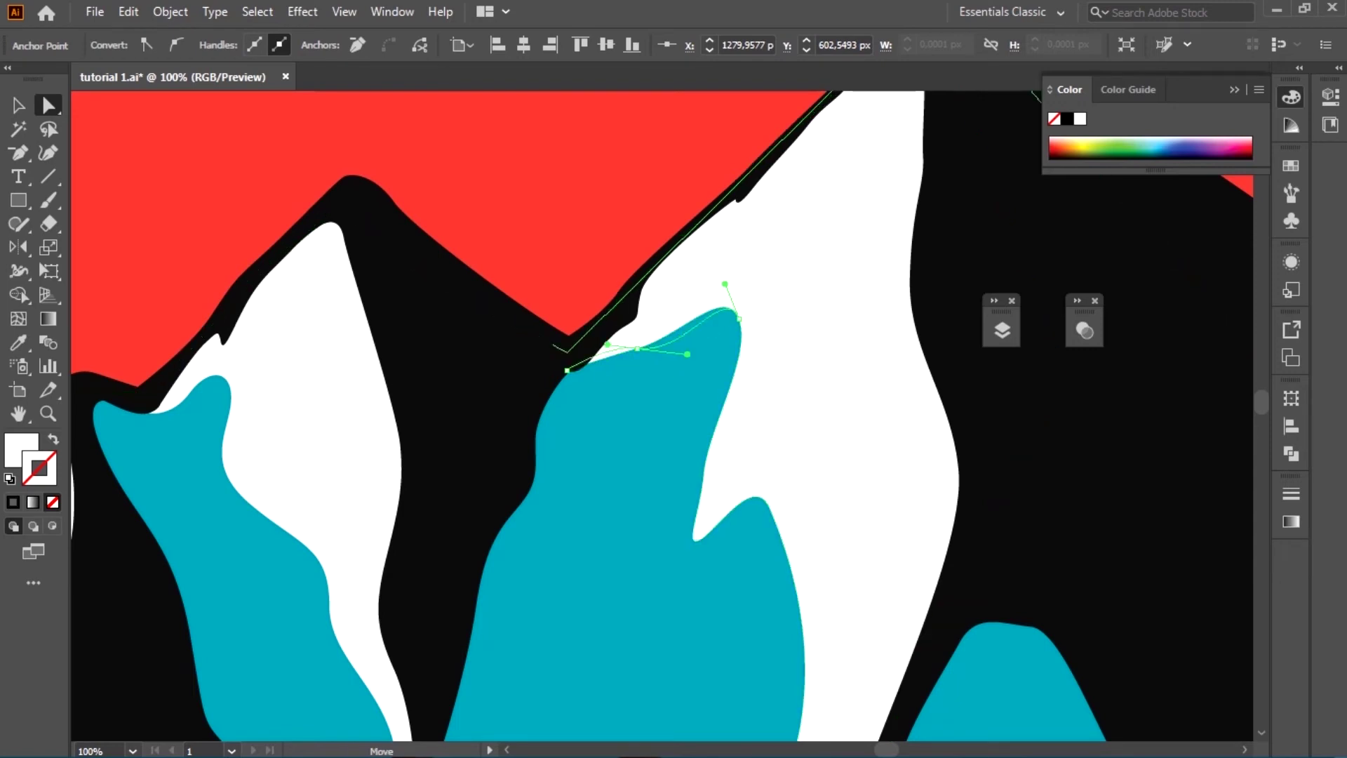
- Zoom out to view the full mountain poster, then zoom into the lower-right mountains
{"action": "key", "text": "ctrl+shift+a"}
{"action": "key", "text": "ctrl+minus"}
{"action": "key", "text": "ctrl+minus"}
{"action": "key", "text": "ctrl+minus"}
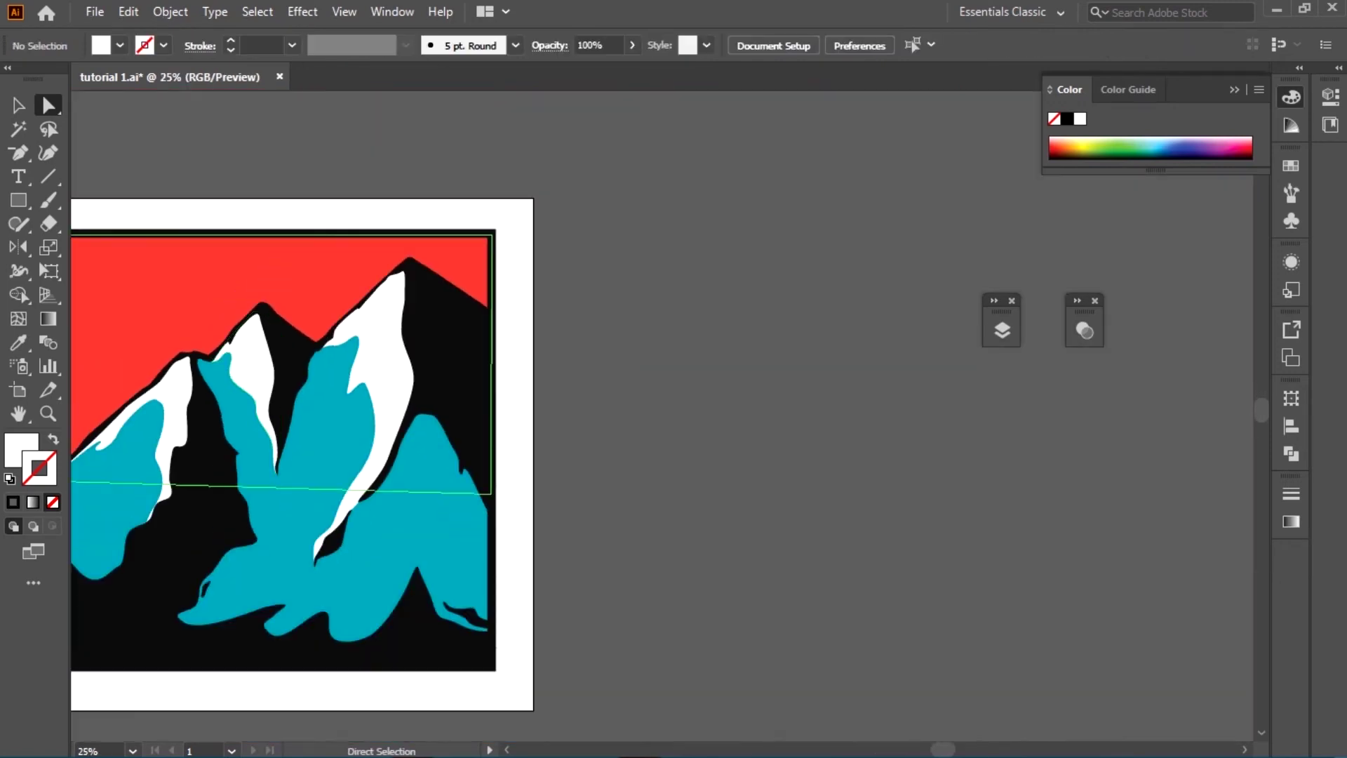
{"action": "key", "text": "ctrl+minus"}
{"action": "key", "text": "ctrl+minus"}
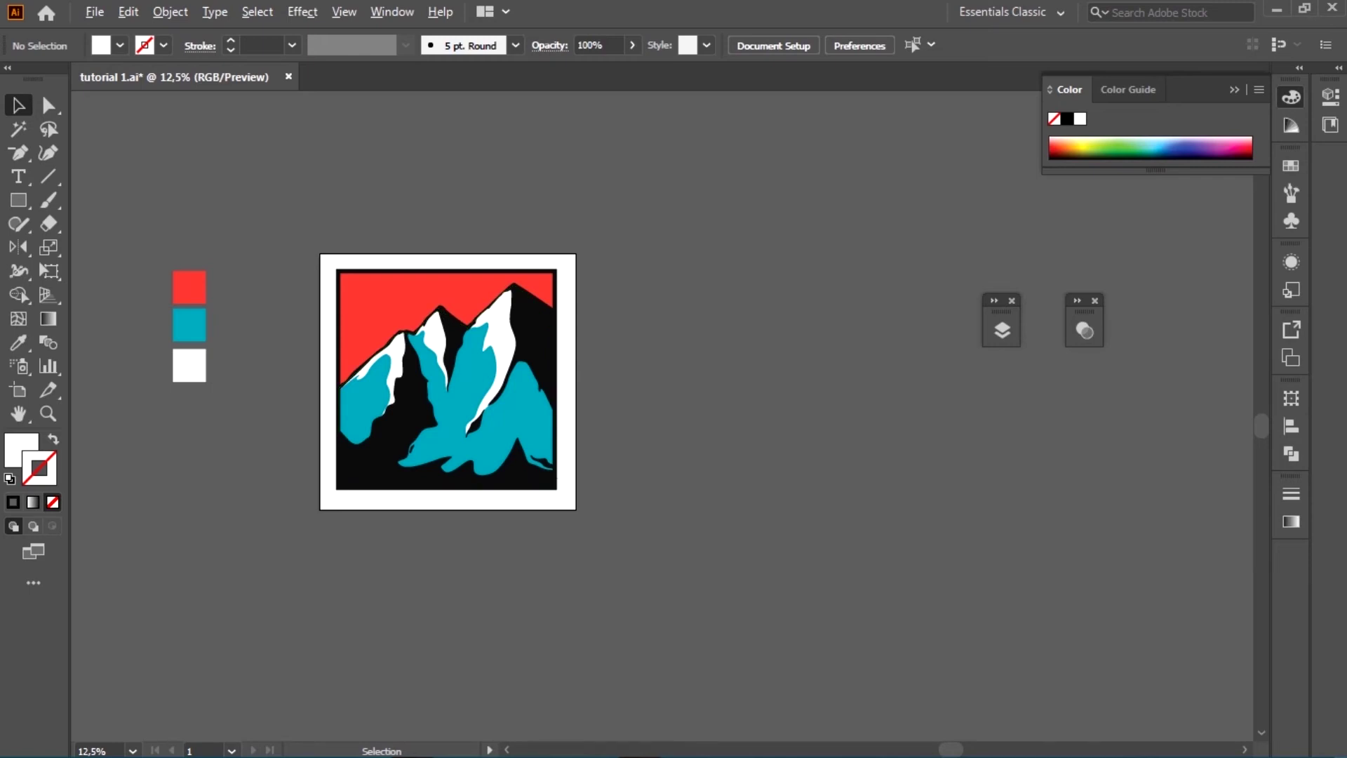
{"action": "key", "text": "ctrl+plus"}
{"action": "key", "text": "ctrl+plus"}
{"action": "key", "text": "ctrl+plus"}
{"action": "key", "text": "ctrl+plus"}
- Pen-draw a first curved white highlight shape on the lower-right teal slope
{"action": "key", "text": "p"}
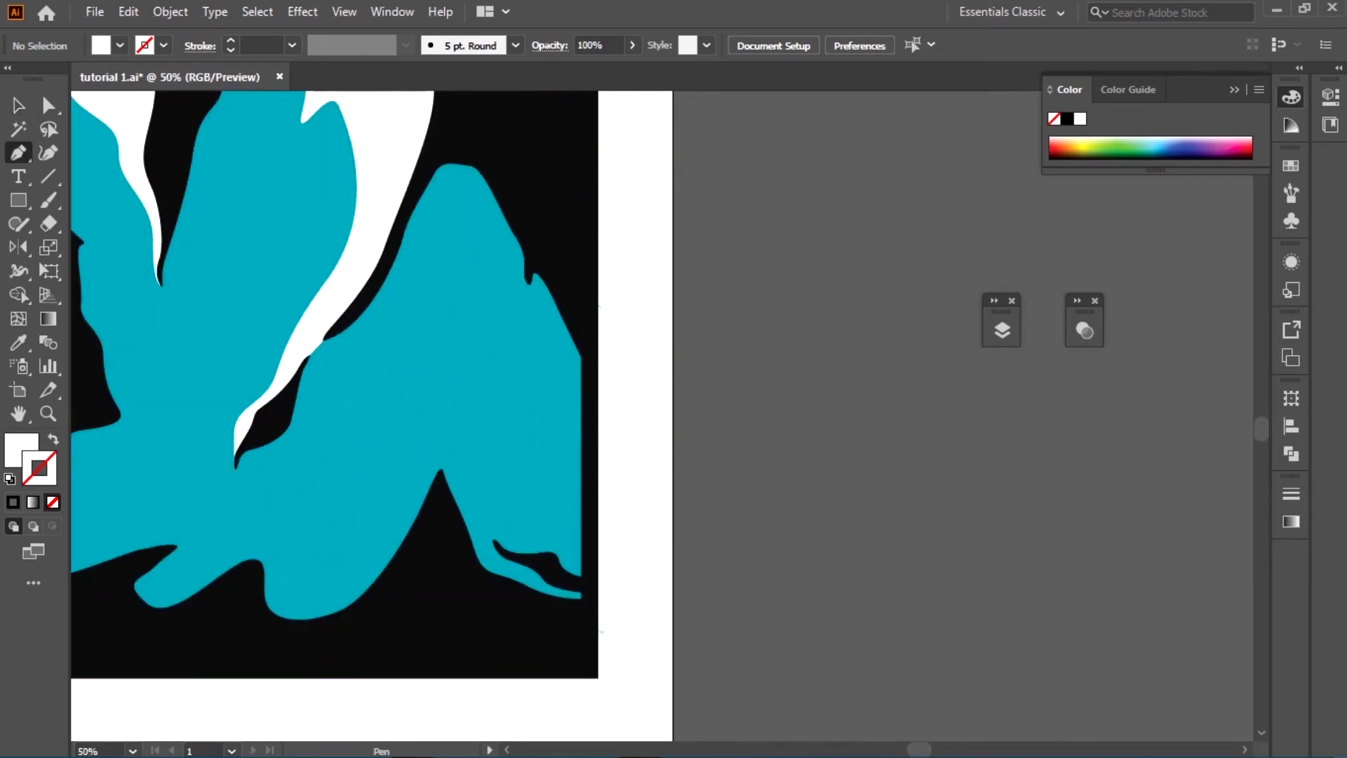
{"action": "key", "text": "ctrl+plus"}
{"action": "left_click_drag", "start_coordinate": [535, 325], "coordinate": [557, 330]}
{"action": "left_click", "coordinate": [457, 300]}
{"action": "left_click_drag", "start_coordinate": [542, 421], "coordinate": [541, 449]}
{"action": "left_click_drag", "start_coordinate": [592, 531], "coordinate": [604, 495]}
{"action": "left_click_drag", "start_coordinate": [576, 412], "coordinate": [586, 371]}
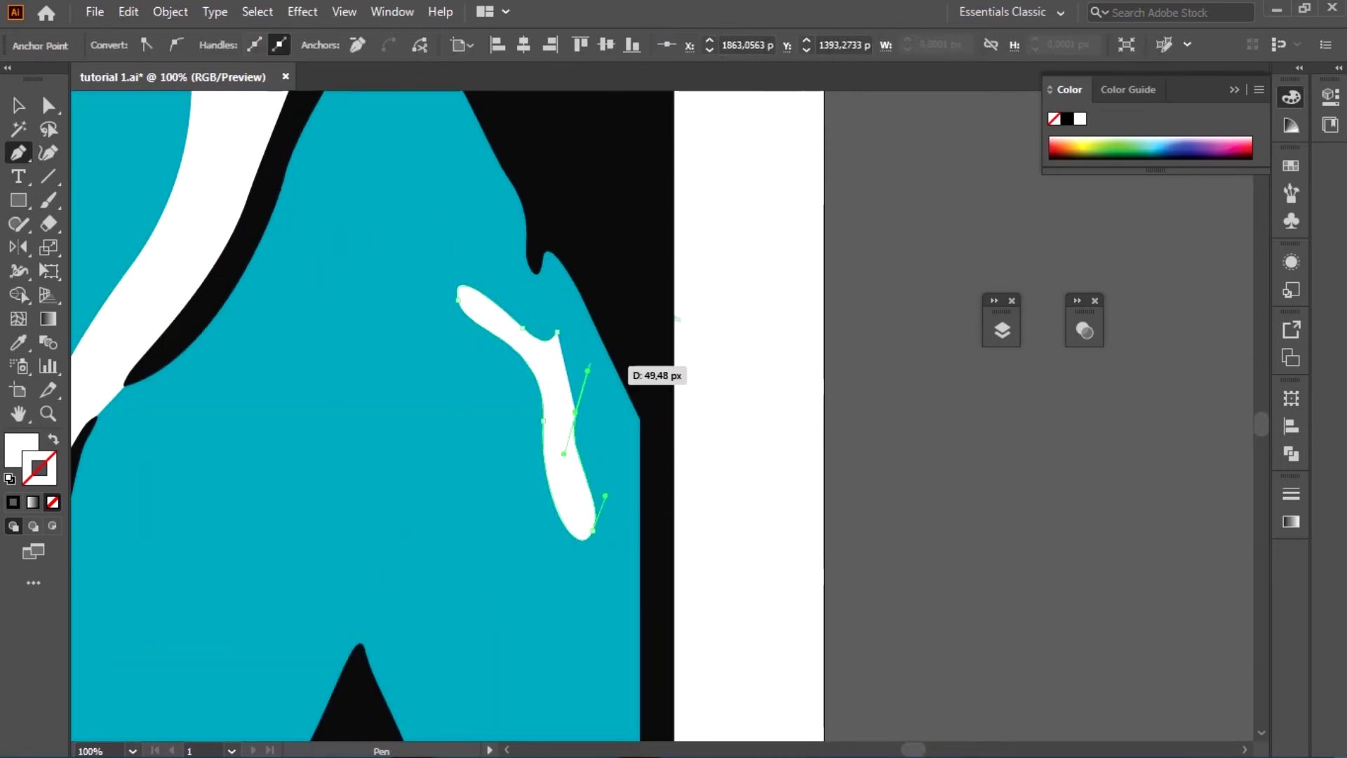
{"action": "mouse_move", "coordinate": [575, 310]}
{"action": "left_mouse_down"}
{"action": "mouse_move", "coordinate": [591, 307]}
{"action": "mouse_move", "coordinate": [557, 312]}
{"action": "left_mouse_up"}
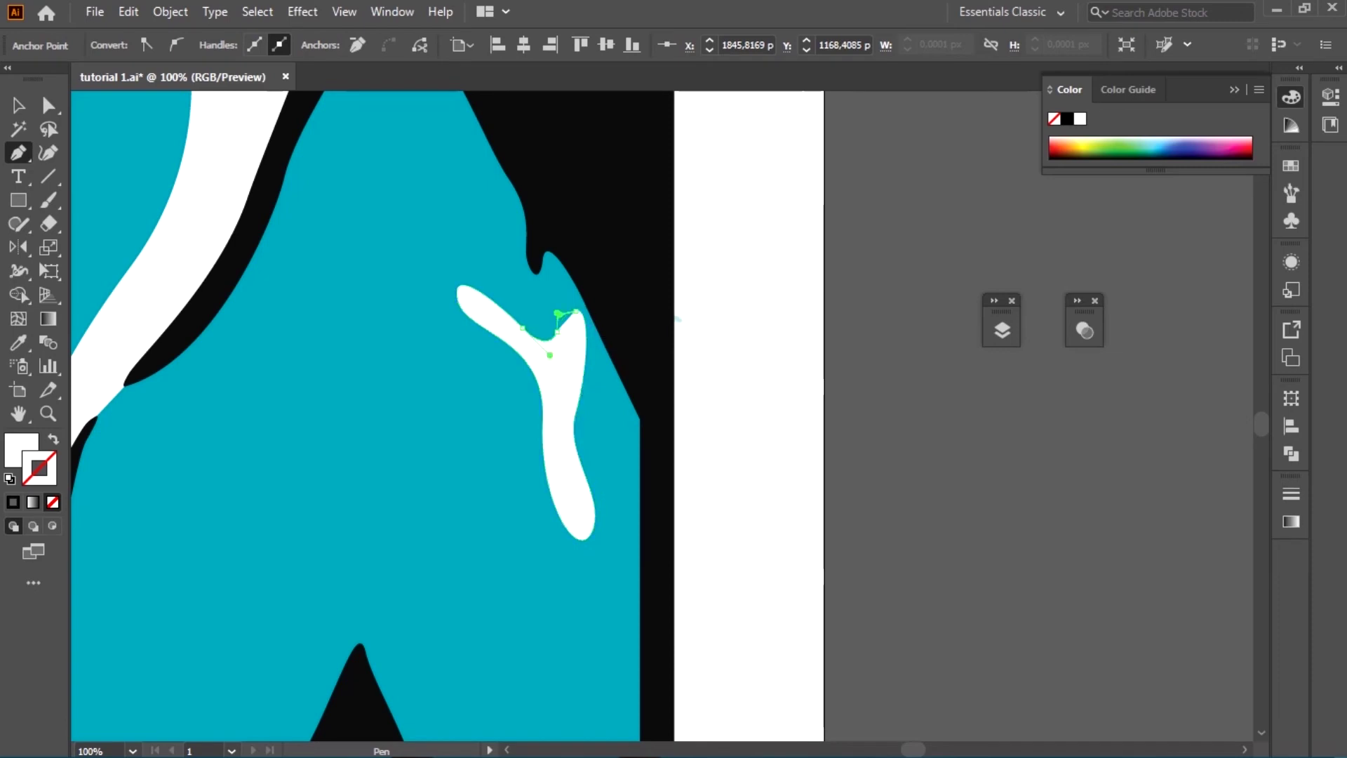
{"action": "key", "text": "ctrl+shift+a"}
- Delete the discarded Y-shaped white shape
{"action": "scroll", "coordinate": [609, 295], "scroll_direction": "down", "scroll_amount": 4}
{"action": "scroll", "coordinate": [428, 222], "scroll_direction": "down", "scroll_amount": 1}
{"action": "scroll", "coordinate": [427, 222], "scroll_direction": "down", "scroll_amount": 1}
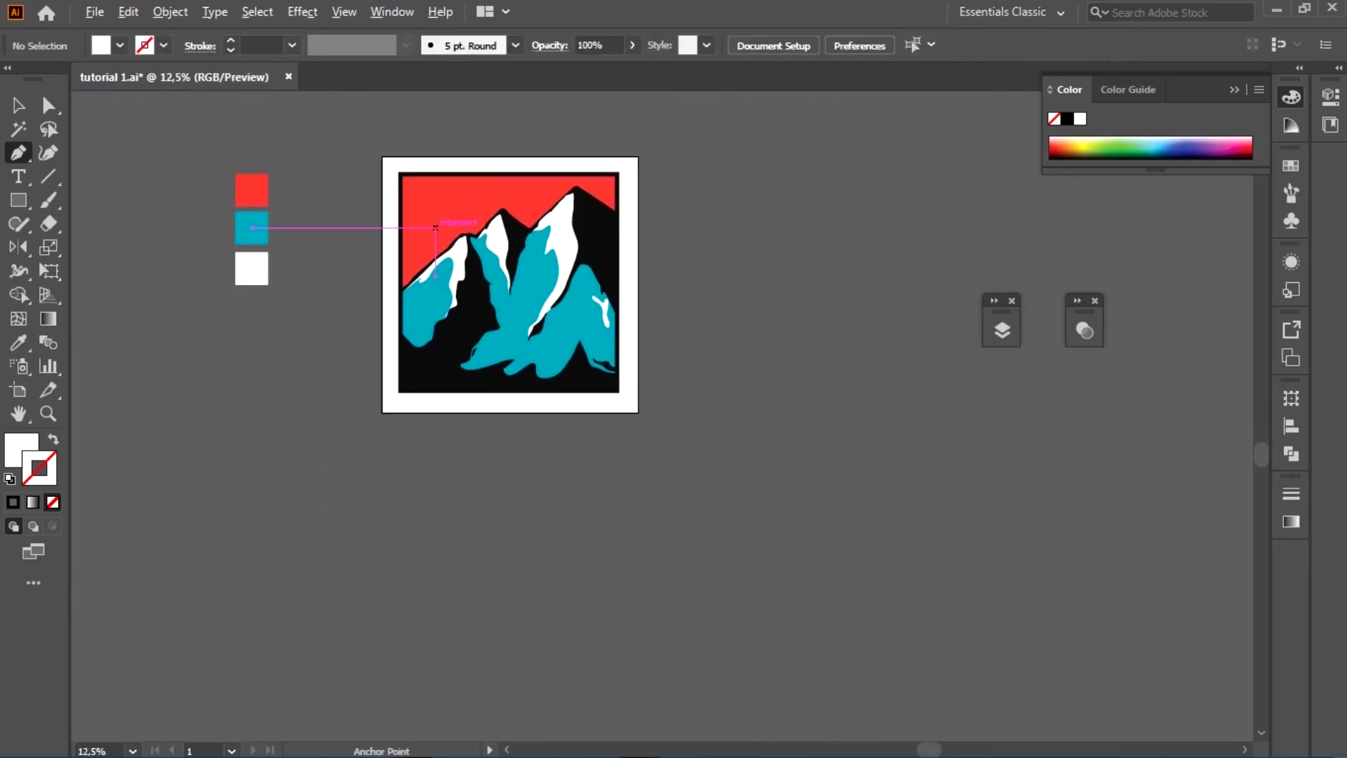
{"action": "scroll", "coordinate": [555, 272], "scroll_direction": "up", "scroll_amount": 3}
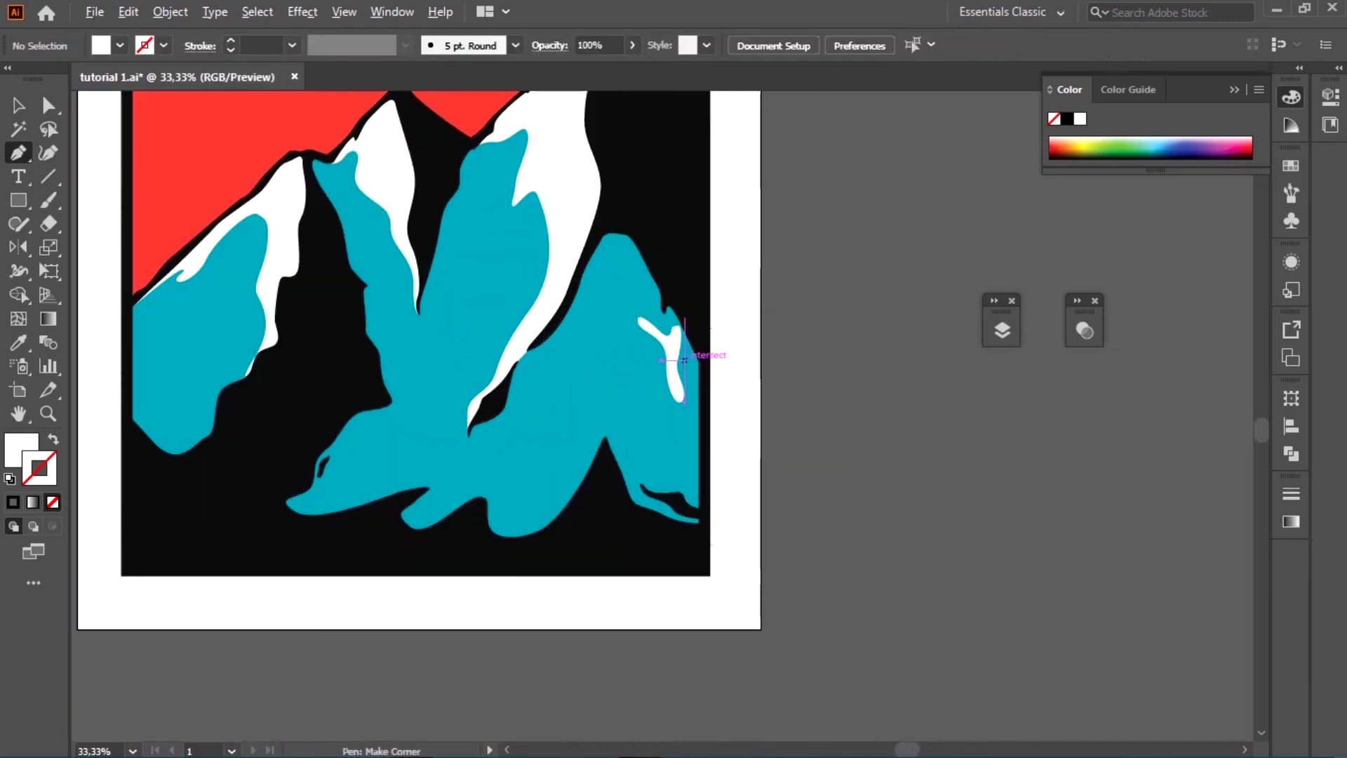
{"action": "key", "text": "v"}
{"action": "left_click", "coordinate": [663, 347]}
{"action": "key", "text": "Delete"}
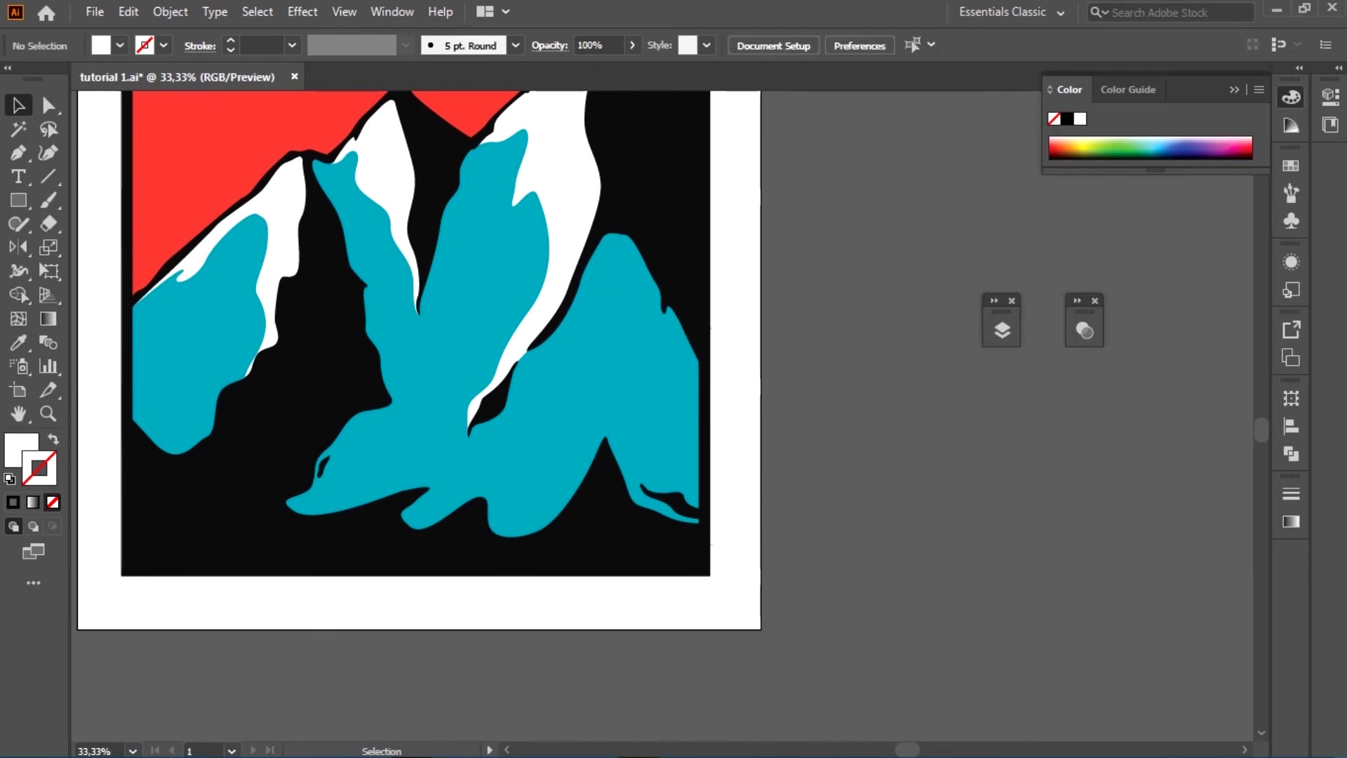
- Draw a new closed white highlight along the slope and reshape its upper curve
{"action": "key", "text": "p"}
{"action": "scroll", "coordinate": [672, 315], "scroll_direction": "up", "scroll_amount": 3}
{"action": "scroll", "coordinate": [672, 316], "scroll_direction": "up", "scroll_amount": 1}
{"action": "left_click_drag", "start_coordinate": [626, 363], "coordinate": [635, 342]}
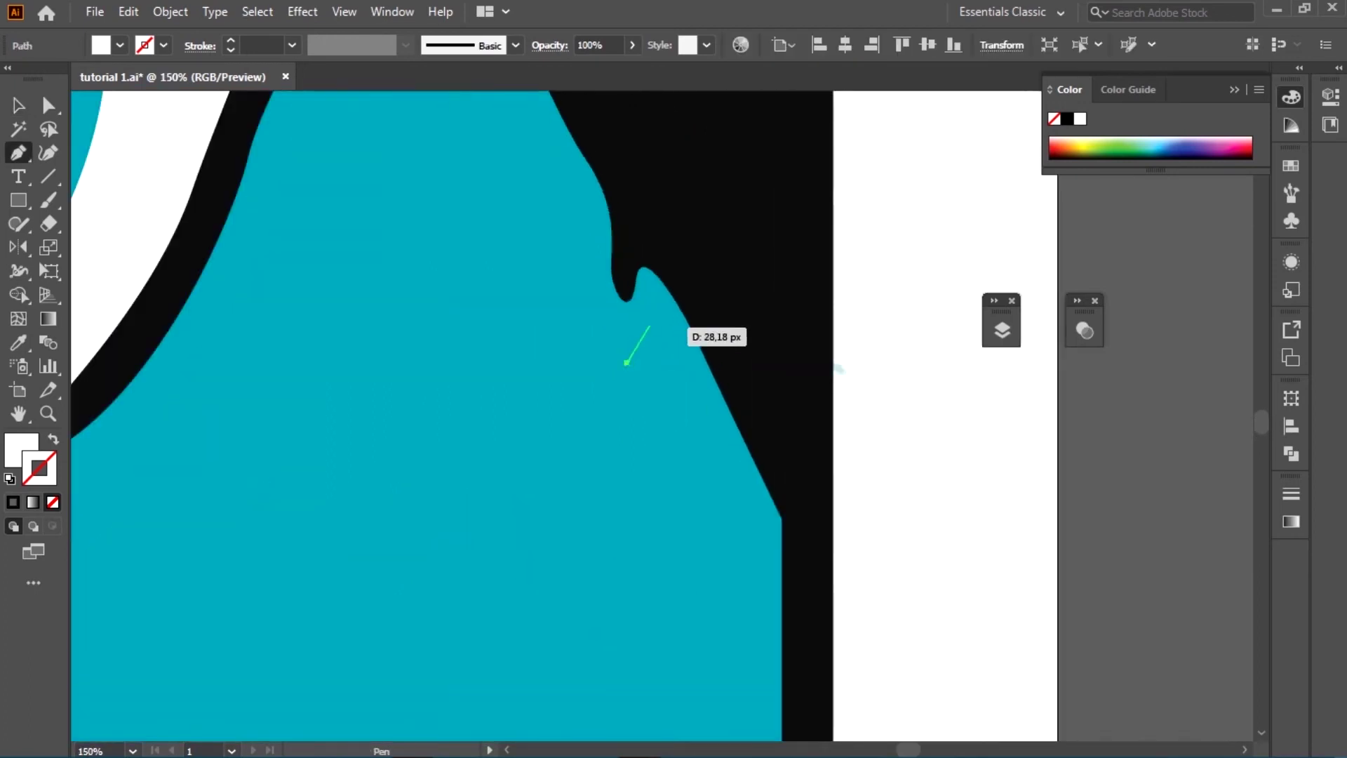
{"action": "left_click_drag", "start_coordinate": [772, 523], "coordinate": [773, 589]}
{"action": "left_click_drag", "start_coordinate": [714, 539], "coordinate": [721, 577]}
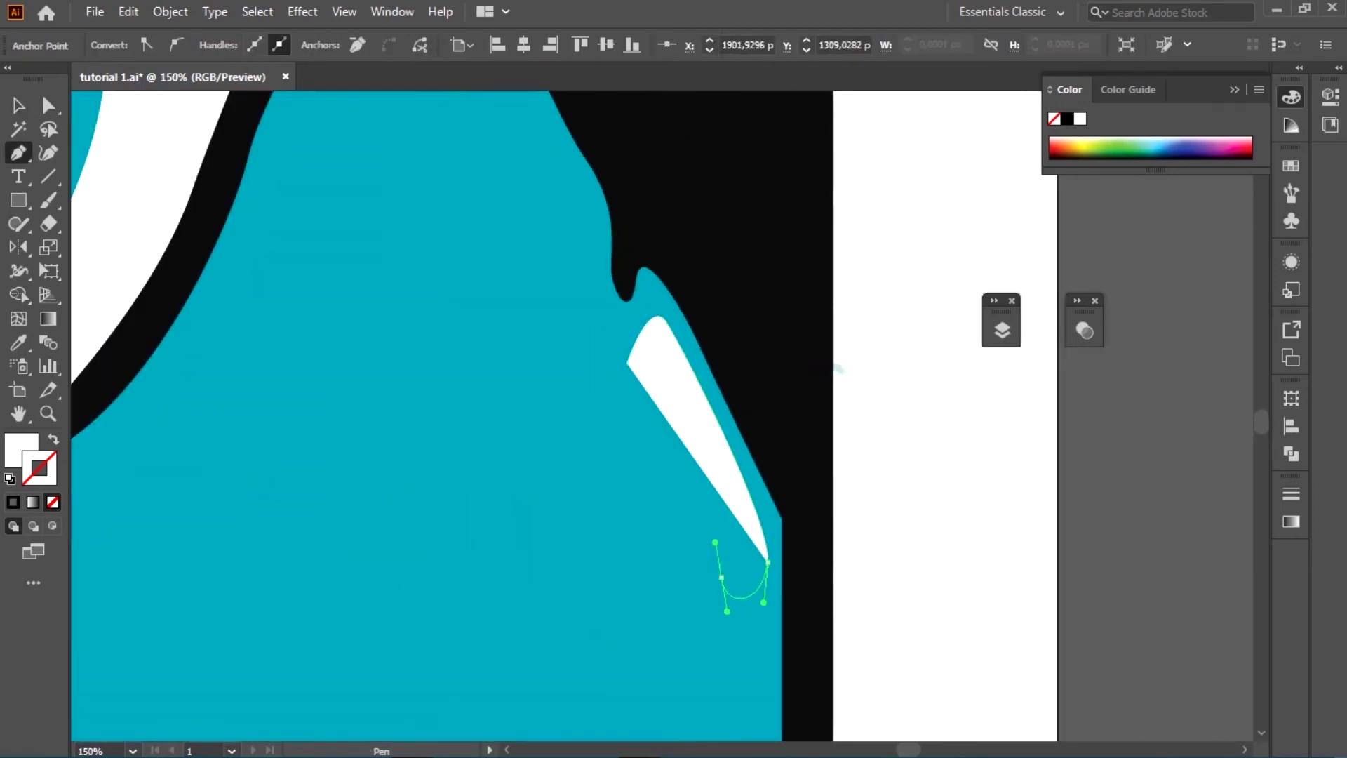
{"action": "left_click", "coordinate": [644, 419]}
{"action": "left_click_drag", "start_coordinate": [627, 363], "coordinate": [640, 351]}
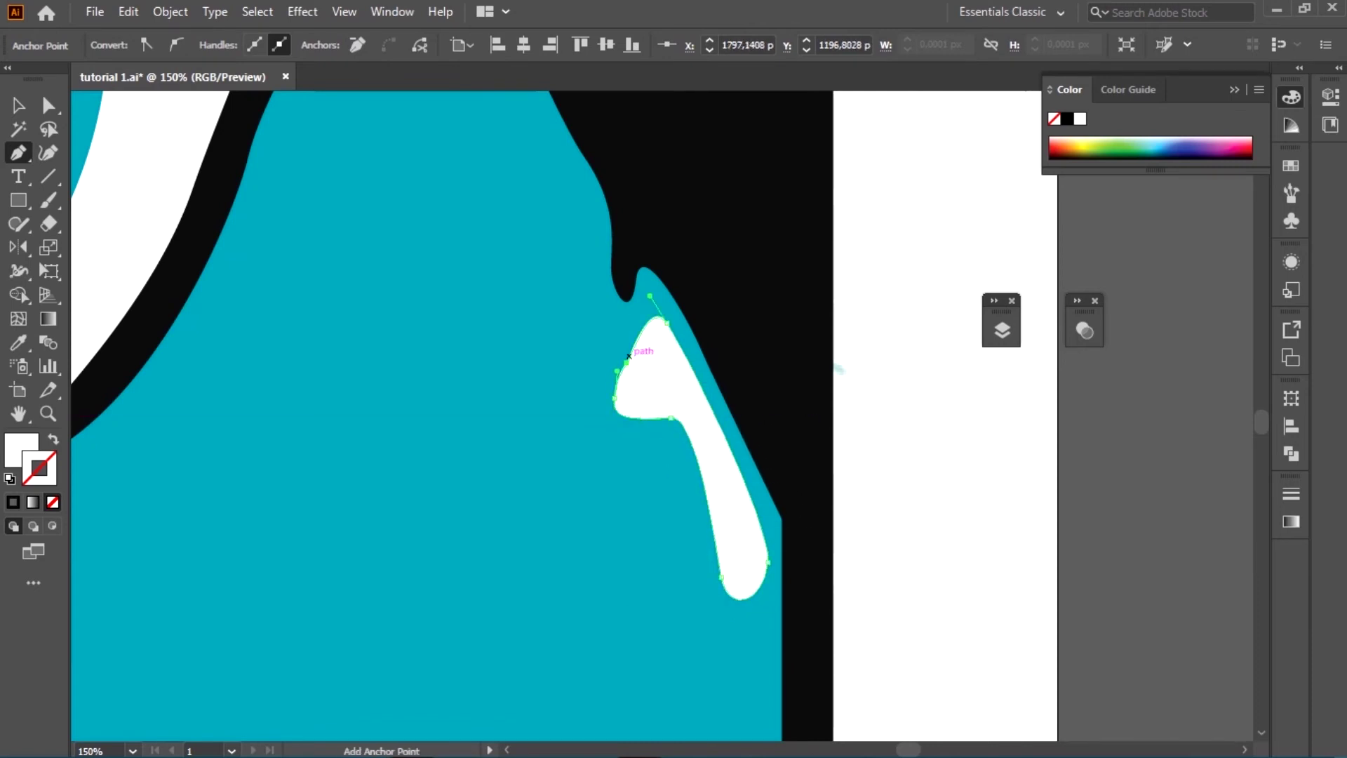
{"action": "key", "text": "a"}
{"action": "scroll", "coordinate": [621, 397], "scroll_direction": "up", "scroll_amount": 3}
{"action": "left_click_drag", "start_coordinate": [611, 401], "coordinate": [590, 466]}
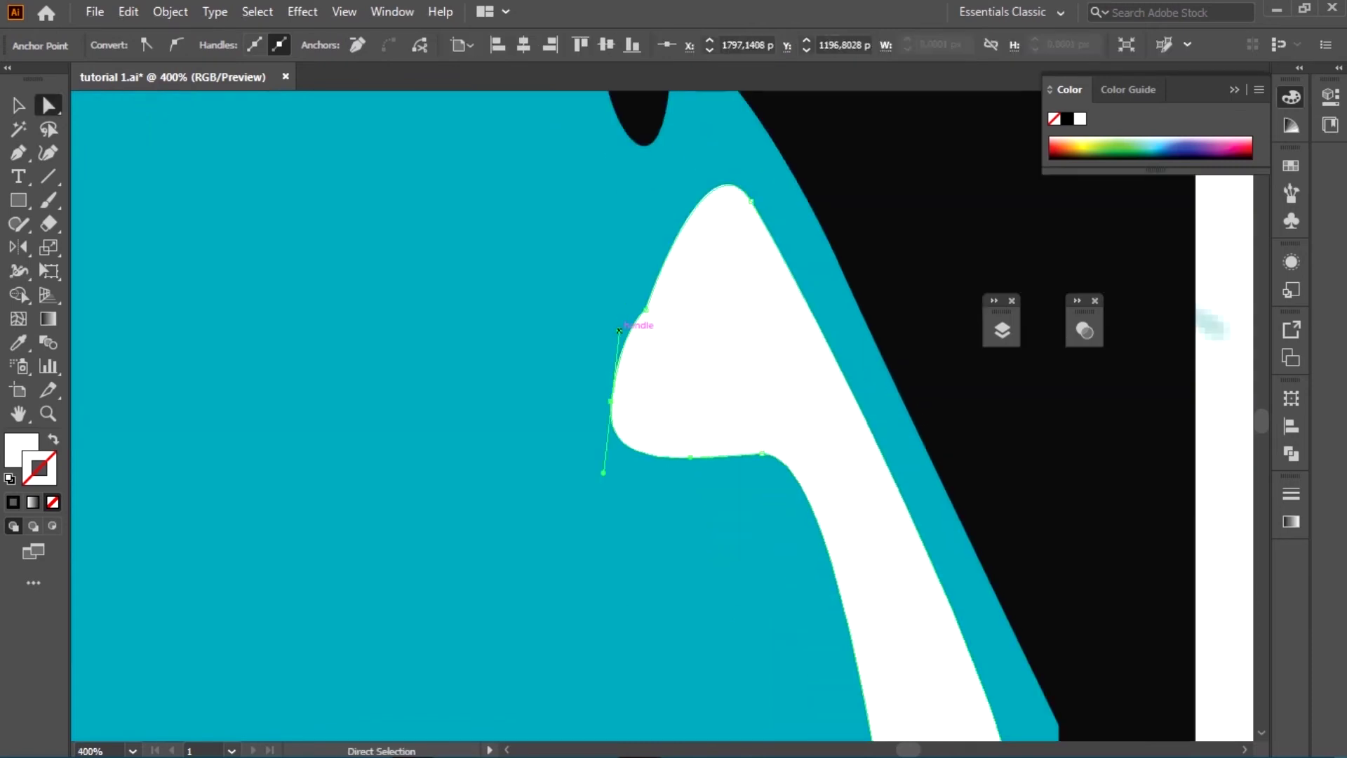
- Zoom back out and select all artwork on the color layer
{"action": "key", "text": "ctrl+1"}
{"action": "scroll", "coordinate": [389, 282], "scroll_direction": "down", "scroll_amount": 4}
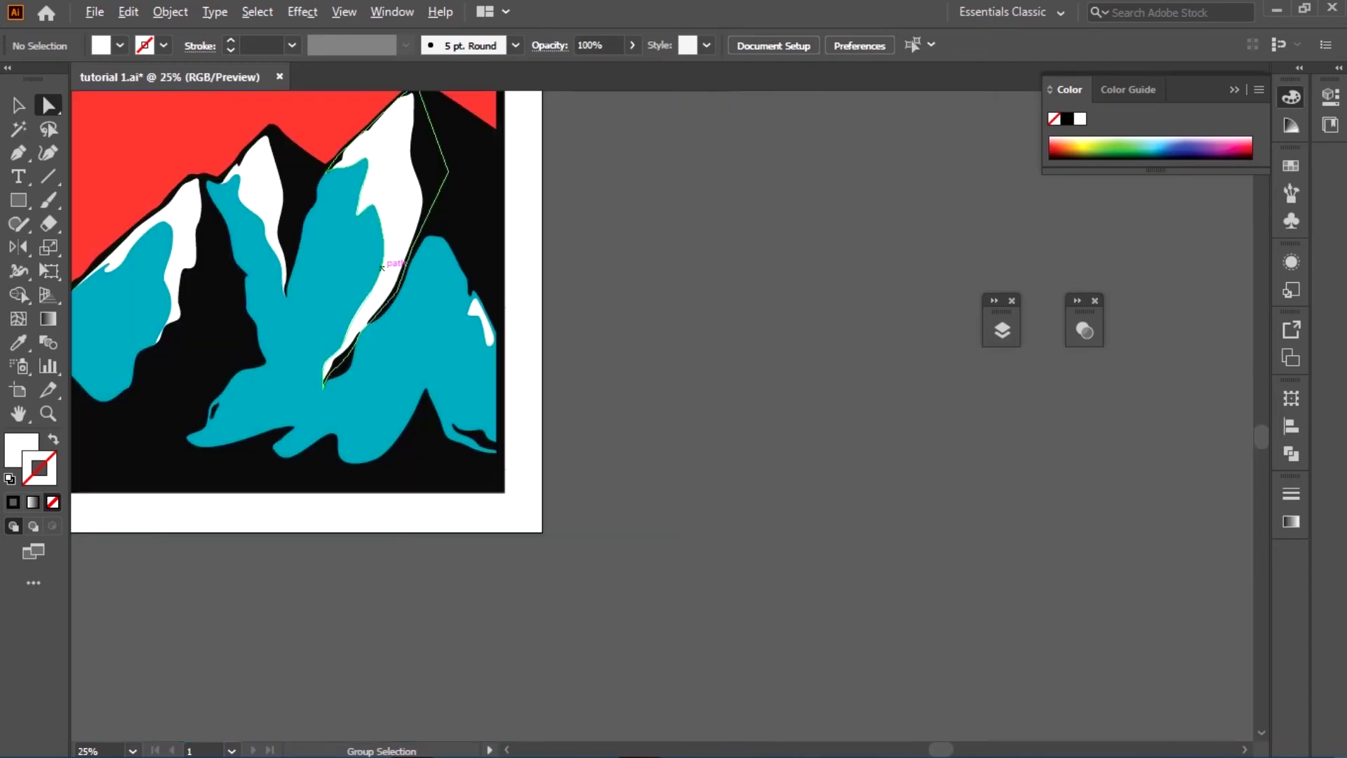
{"action": "scroll", "coordinate": [390, 282], "scroll_direction": "down", "scroll_amount": 1}
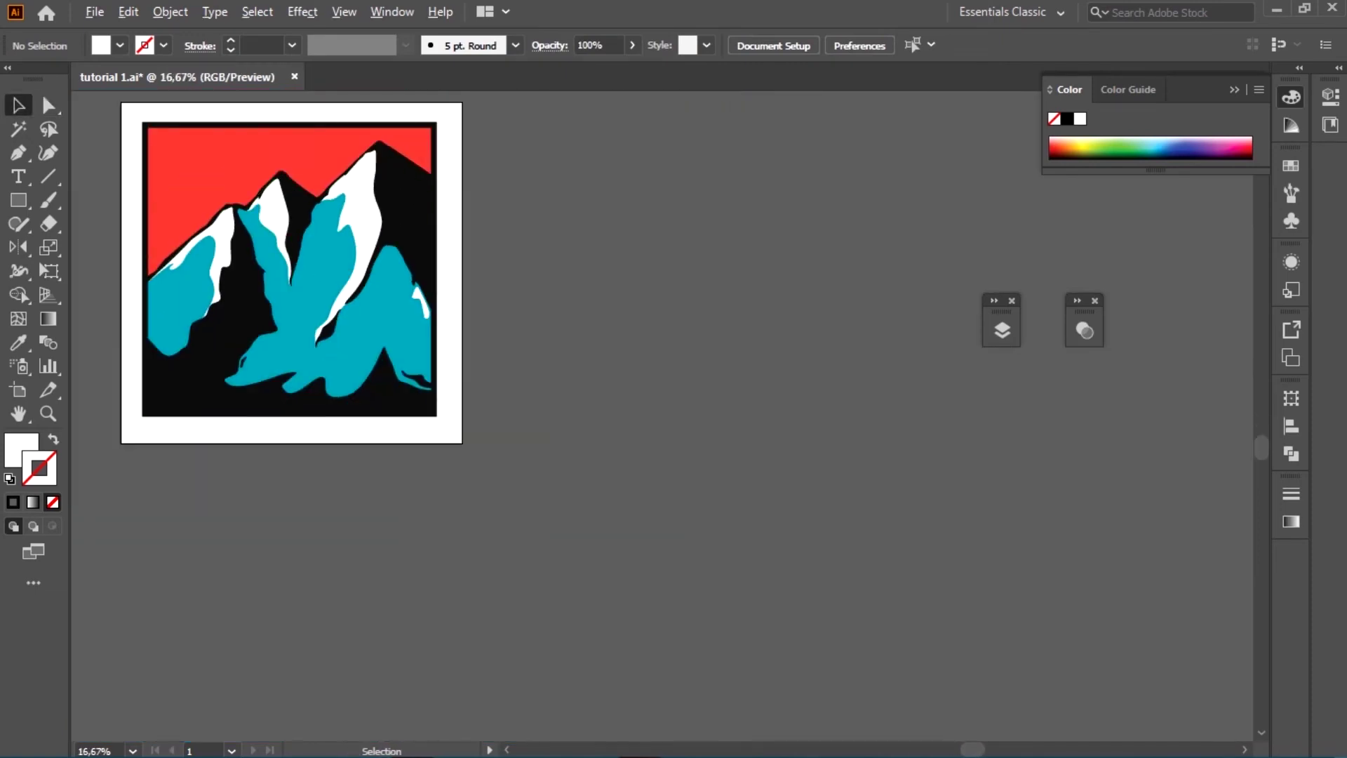
{"action": "scroll", "coordinate": [604, 302], "scroll_direction": "down", "scroll_amount": 2}
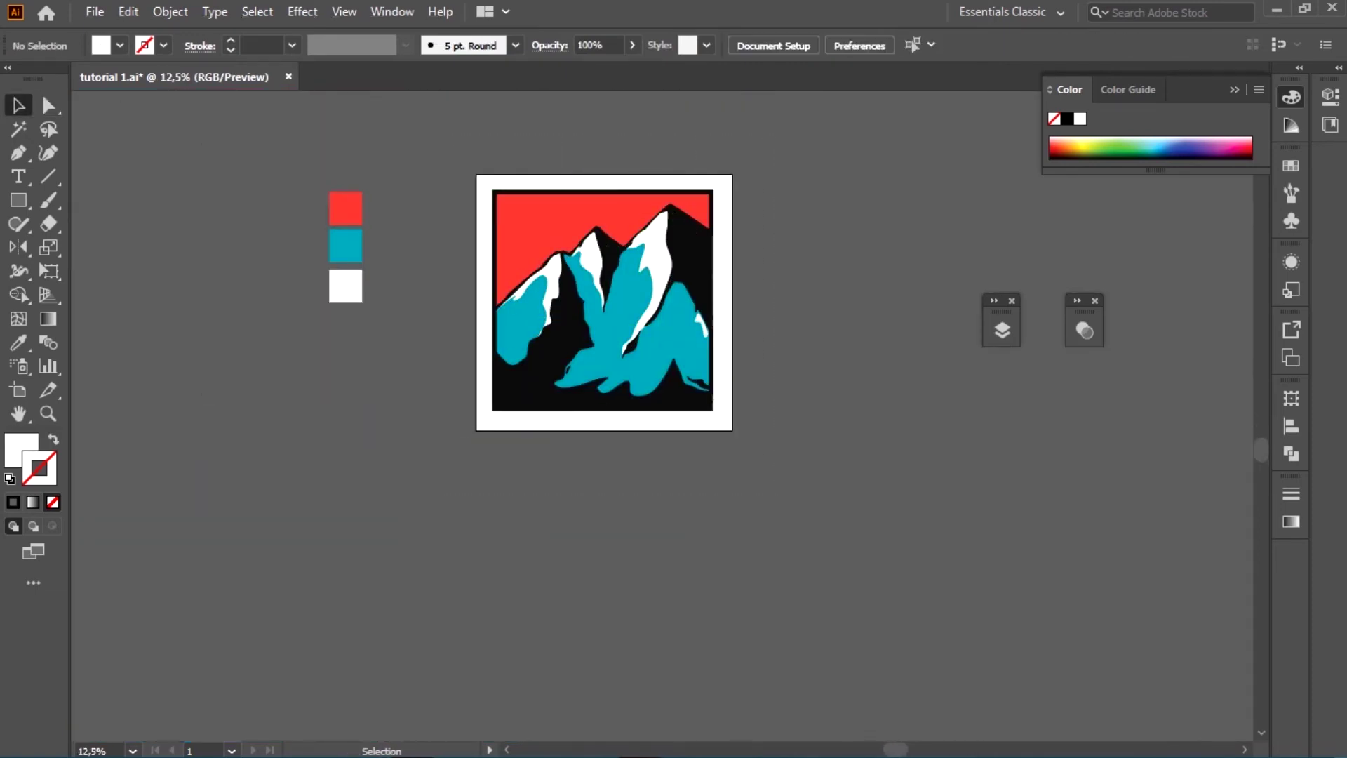
{"action": "left_click", "coordinate": [1002, 330]}
{"action": "key", "text": "ctrl+a"}
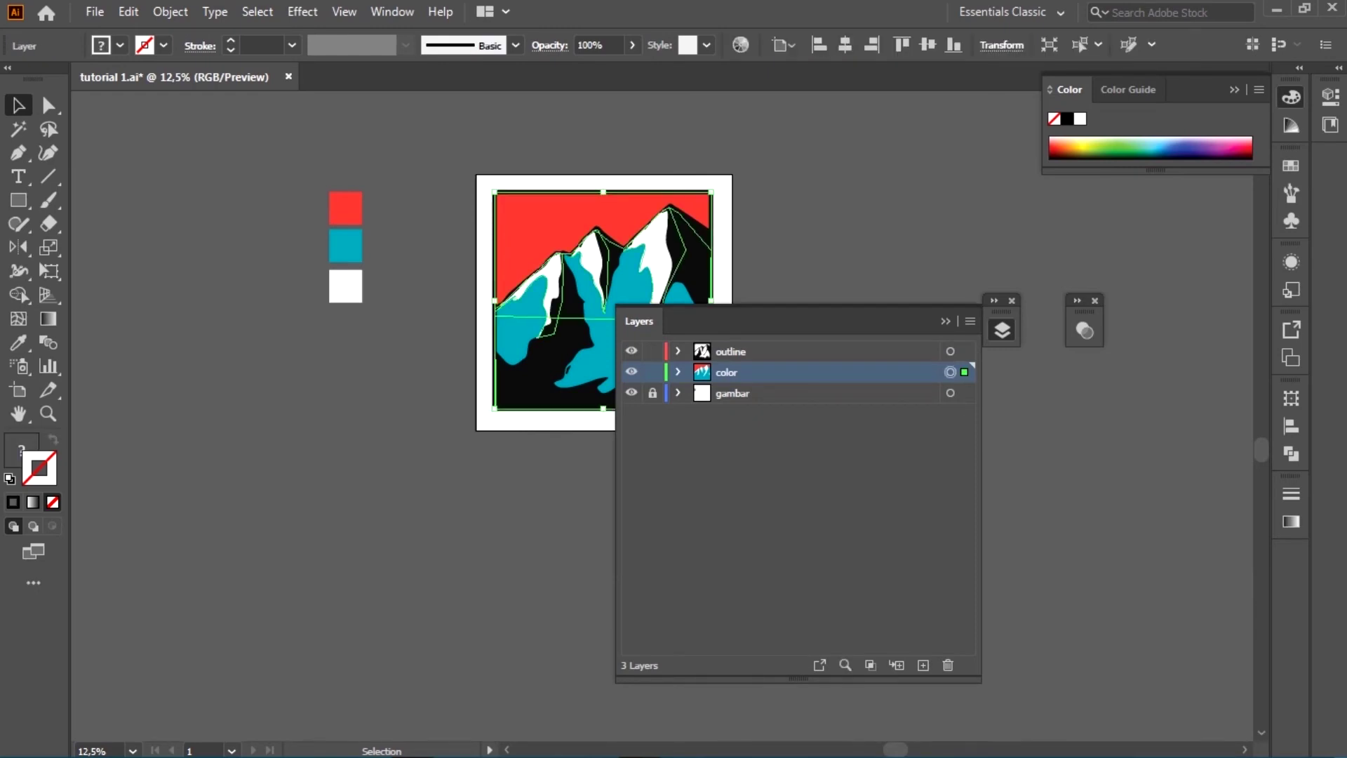
- Merge the outline layer's paths into one shape with the shape-combining options
{"action": "left_click", "coordinate": [708, 211]}
{"action": "scroll", "coordinate": [726, 203], "scroll_direction": "up", "scroll_amount": 2}
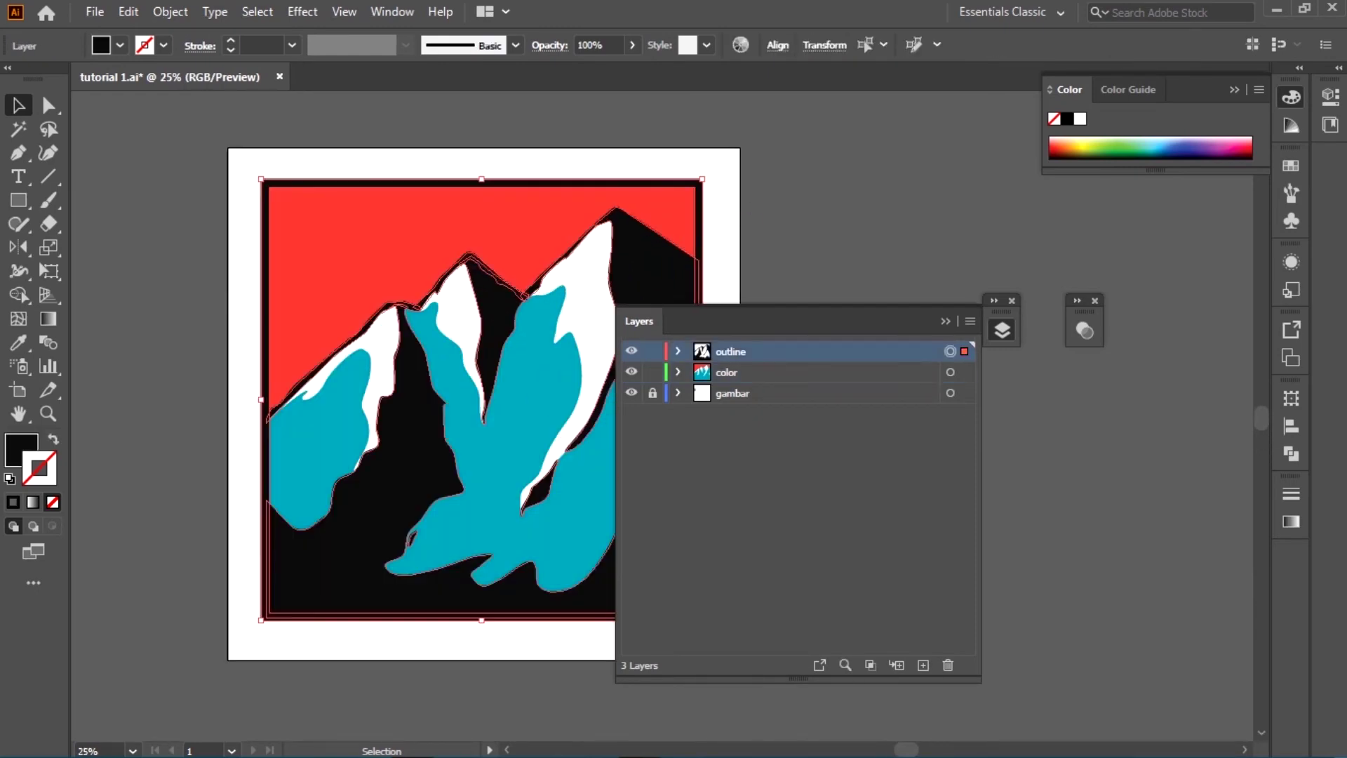
{"action": "left_click", "coordinate": [1291, 454]}
{"action": "left_click", "coordinate": [1060, 443]}
{"action": "left_click", "coordinate": [678, 351]}
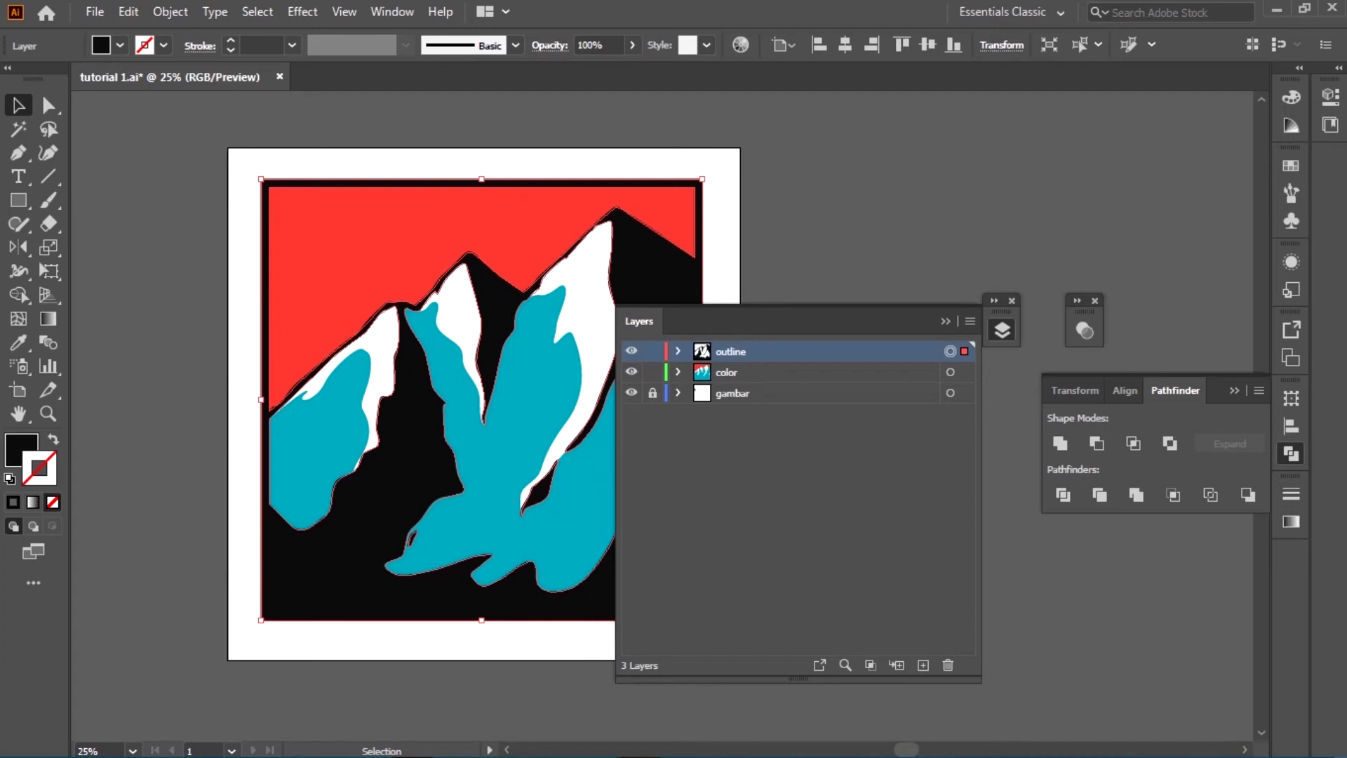
- Select the color and outline artwork together and scale it down within the artboard
{"action": "left_click", "coordinate": [950, 371]}
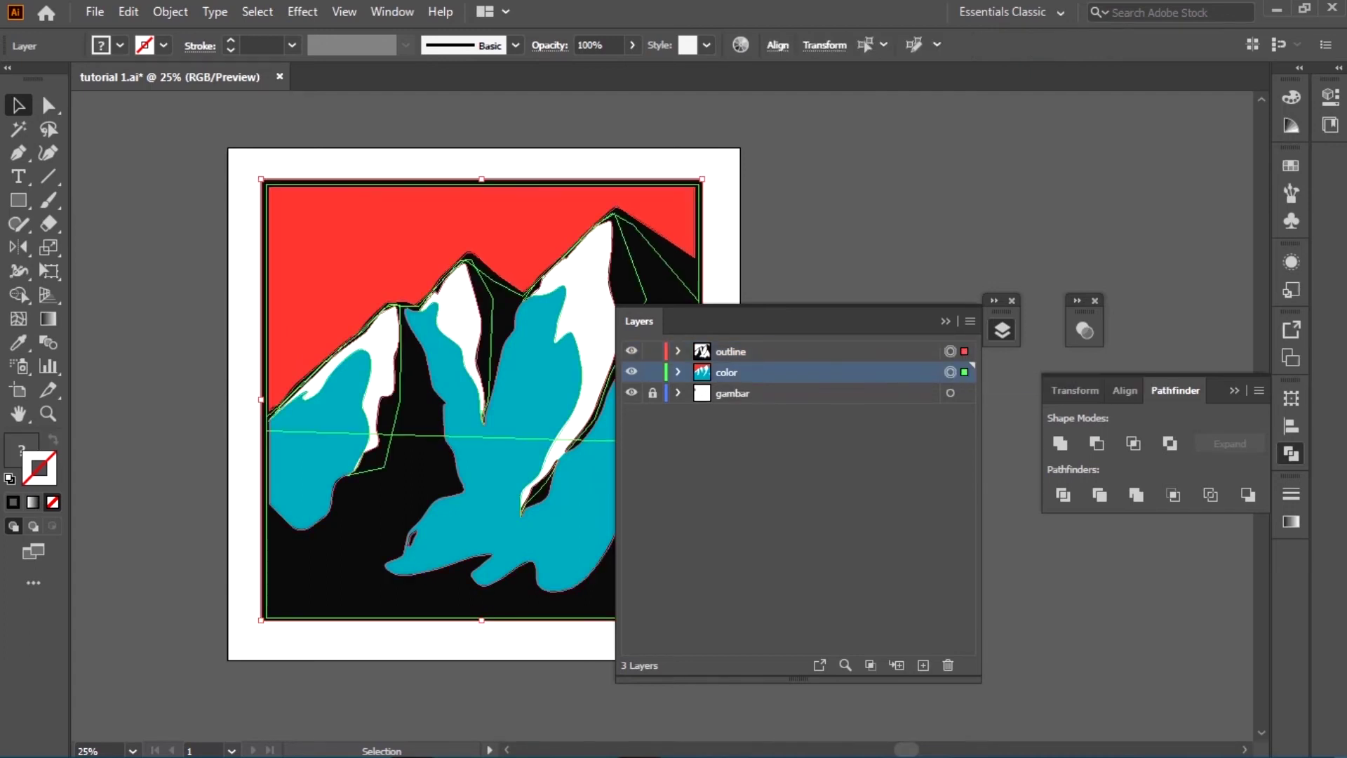
{"action": "key", "text": "ctrl+shift+a"}
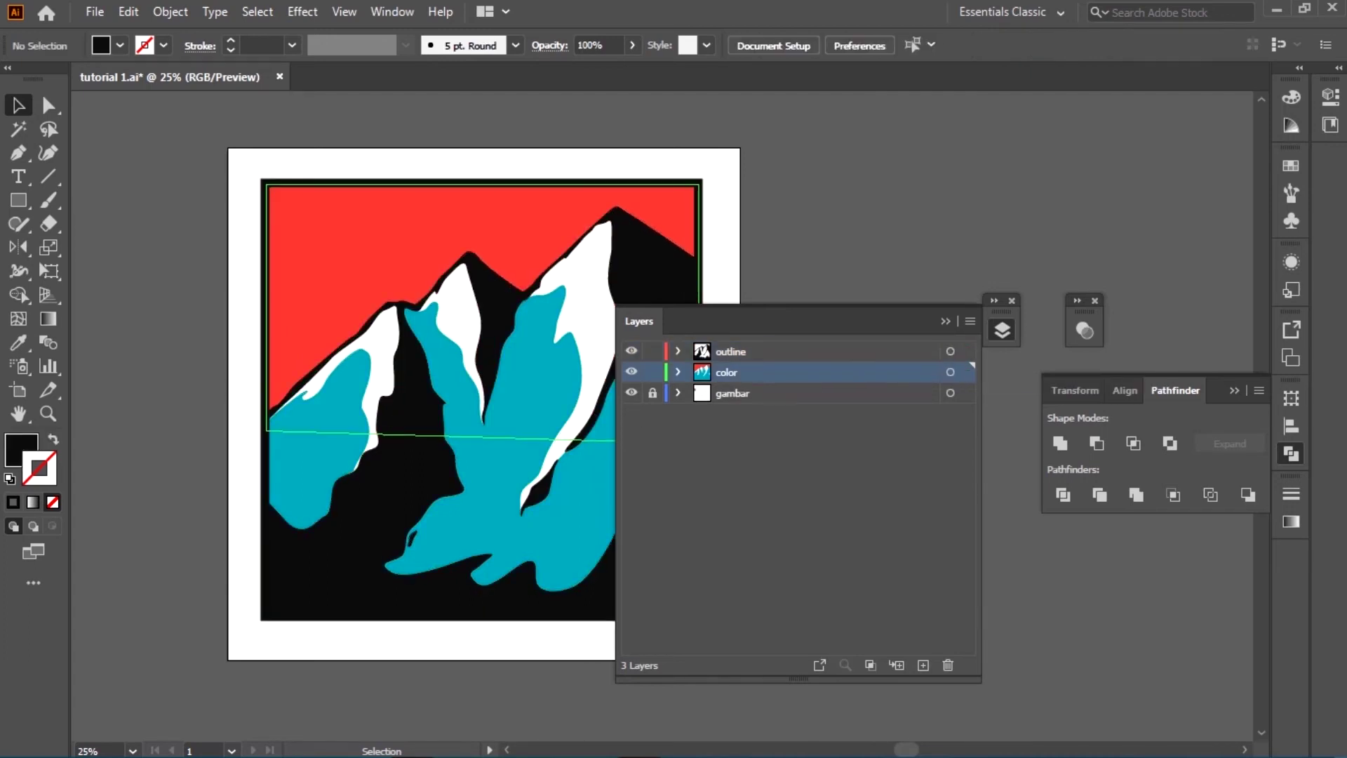
{"action": "left_click", "coordinate": [950, 372]}
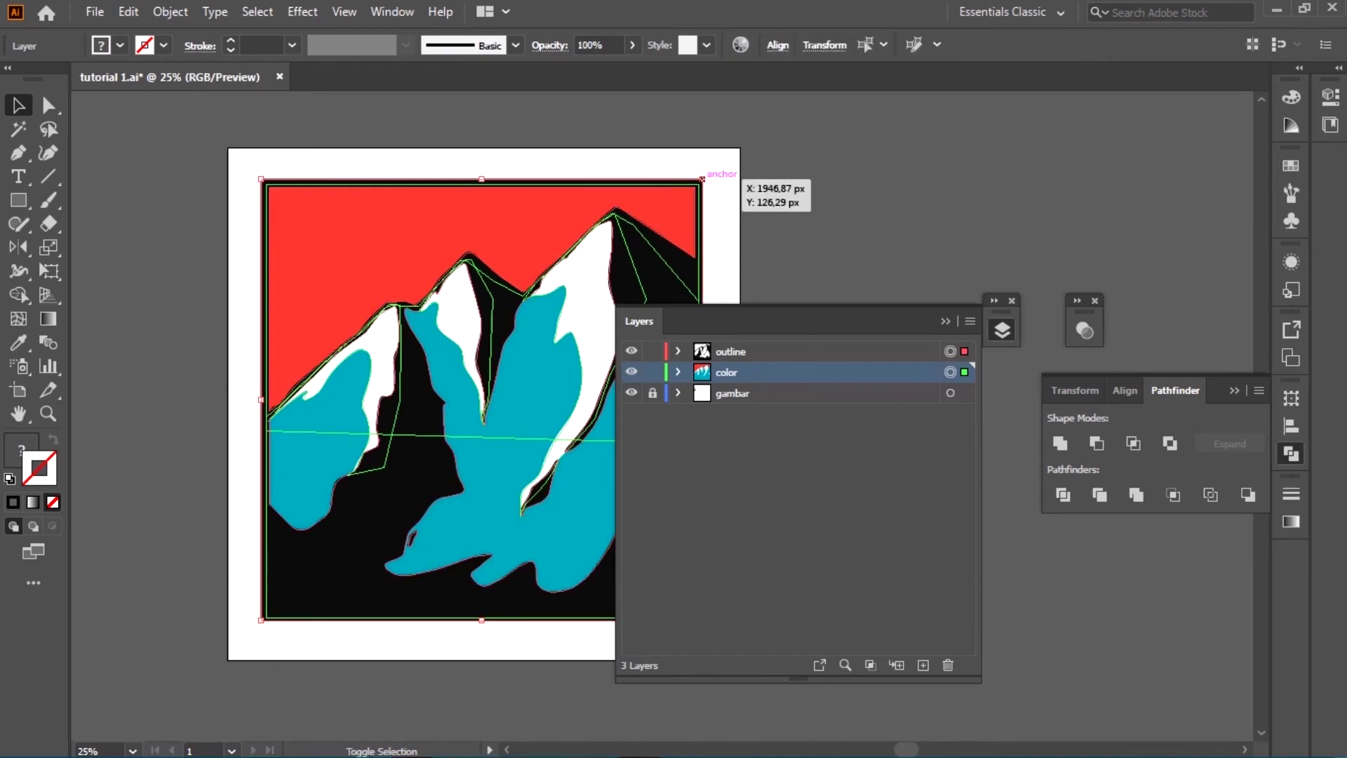
{"action": "left_click_drag", "start_coordinate": [702, 179], "coordinate": [609, 213]}
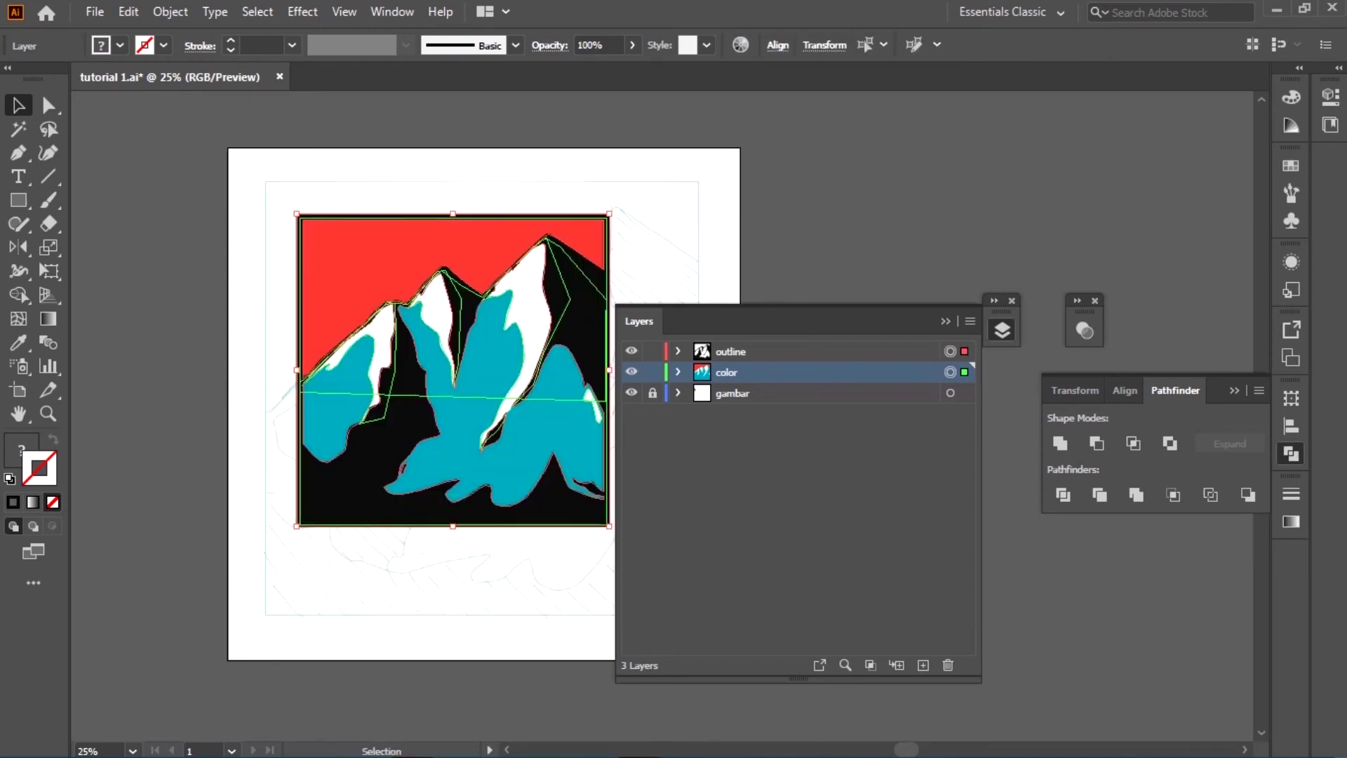
- Hide the gambar sketch layer and zoom out to the whole artboard
{"action": "left_click", "coordinate": [631, 393]}
{"action": "key", "text": "ctrl+shift+a"}
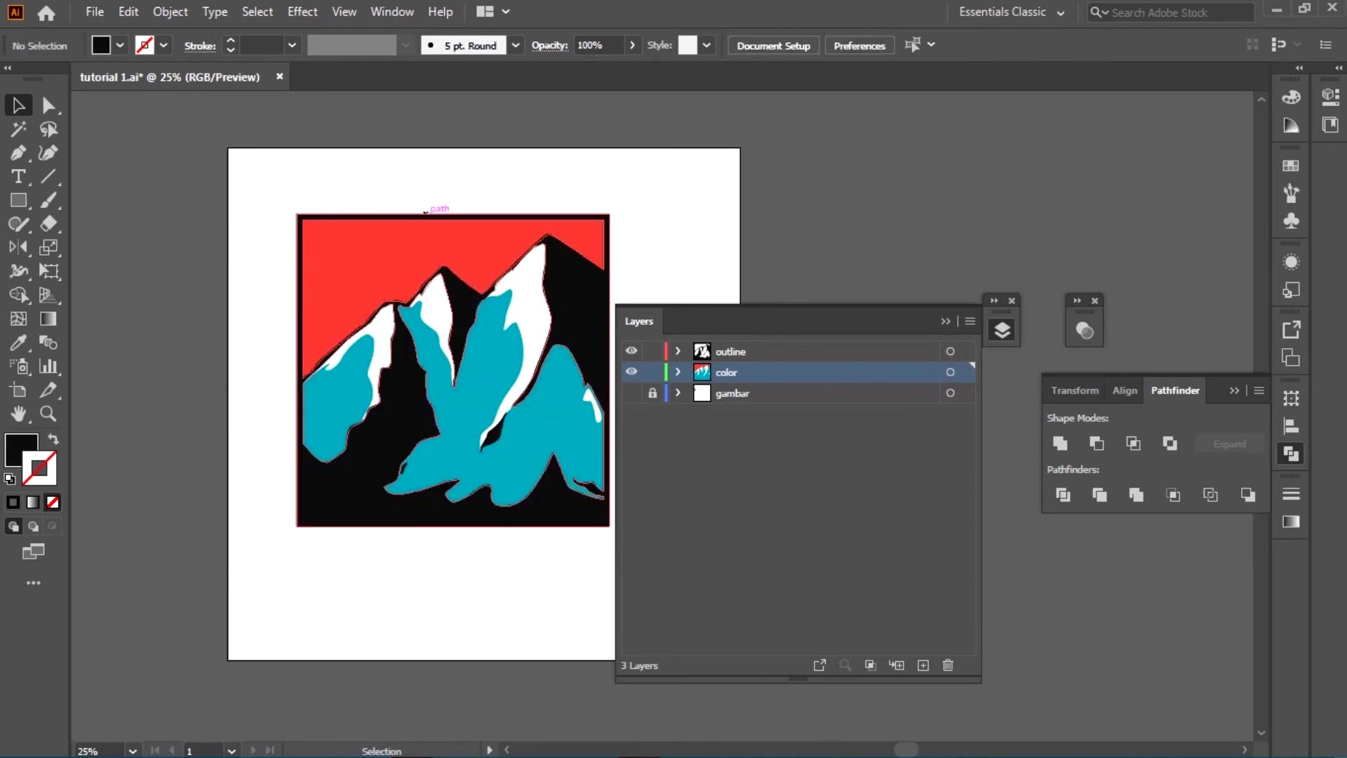
{"action": "key", "text": "ctrl+minus"}
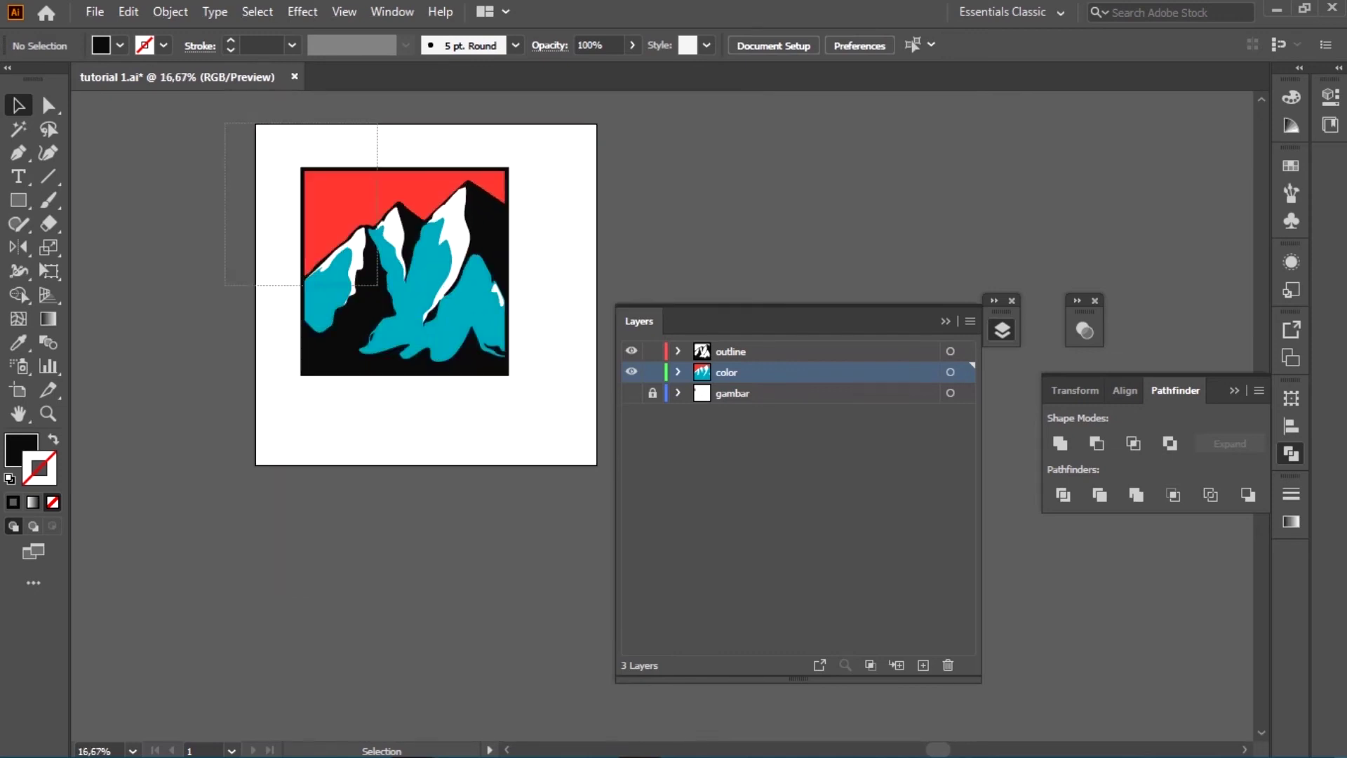
- Enlarge the framed mountain artwork and nudge it up slightly on the page
{"action": "key", "text": "ctrl+a"}
{"action": "key", "text": "ctrl+plus"}
{"action": "left_click_drag", "start_coordinate": [481, 430], "coordinate": [550, 496]}
{"action": "left_click_drag", "start_coordinate": [366, 308], "coordinate": [360, 280]}
{"action": "key", "text": "ctrl+shift+a"}
{"action": "scroll", "coordinate": [363, 351], "scroll_direction": "up", "scroll_amount": 2}
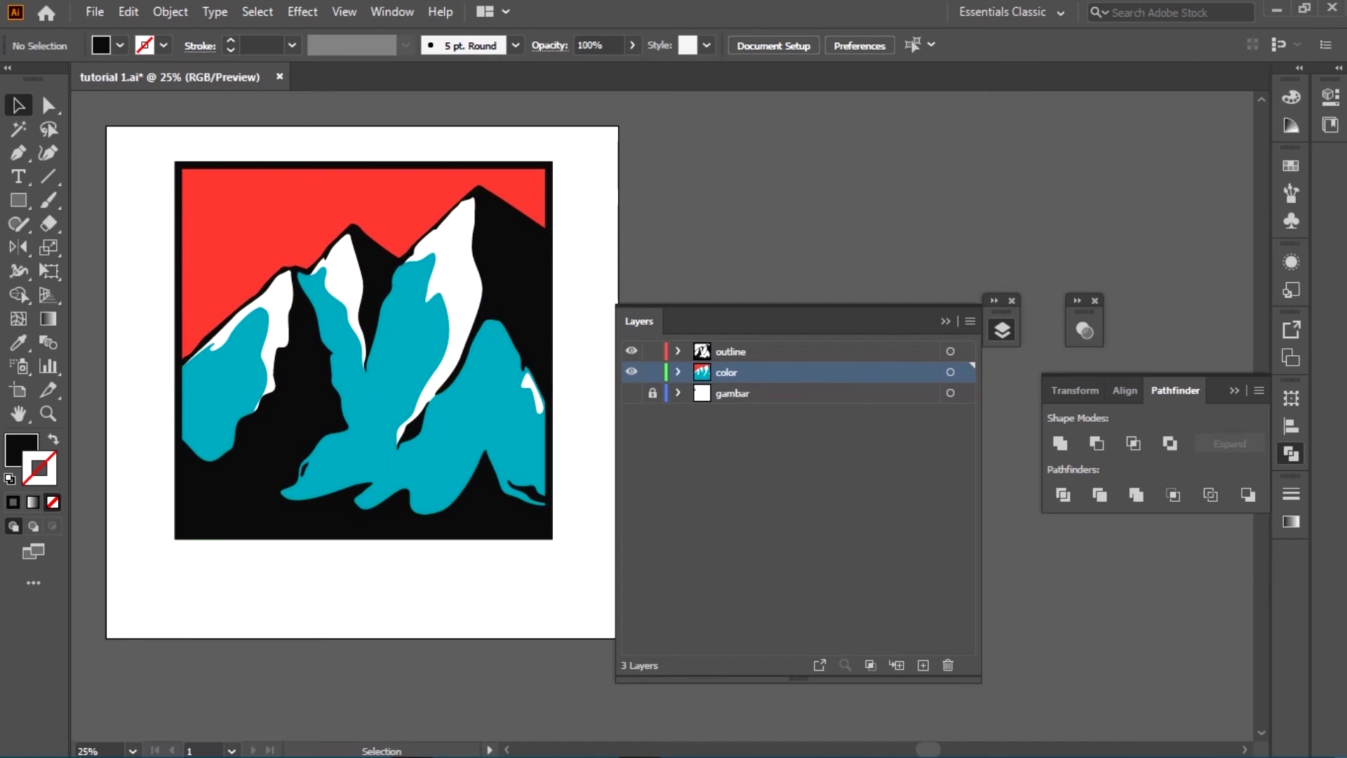
{"action": "key", "text": "t"}
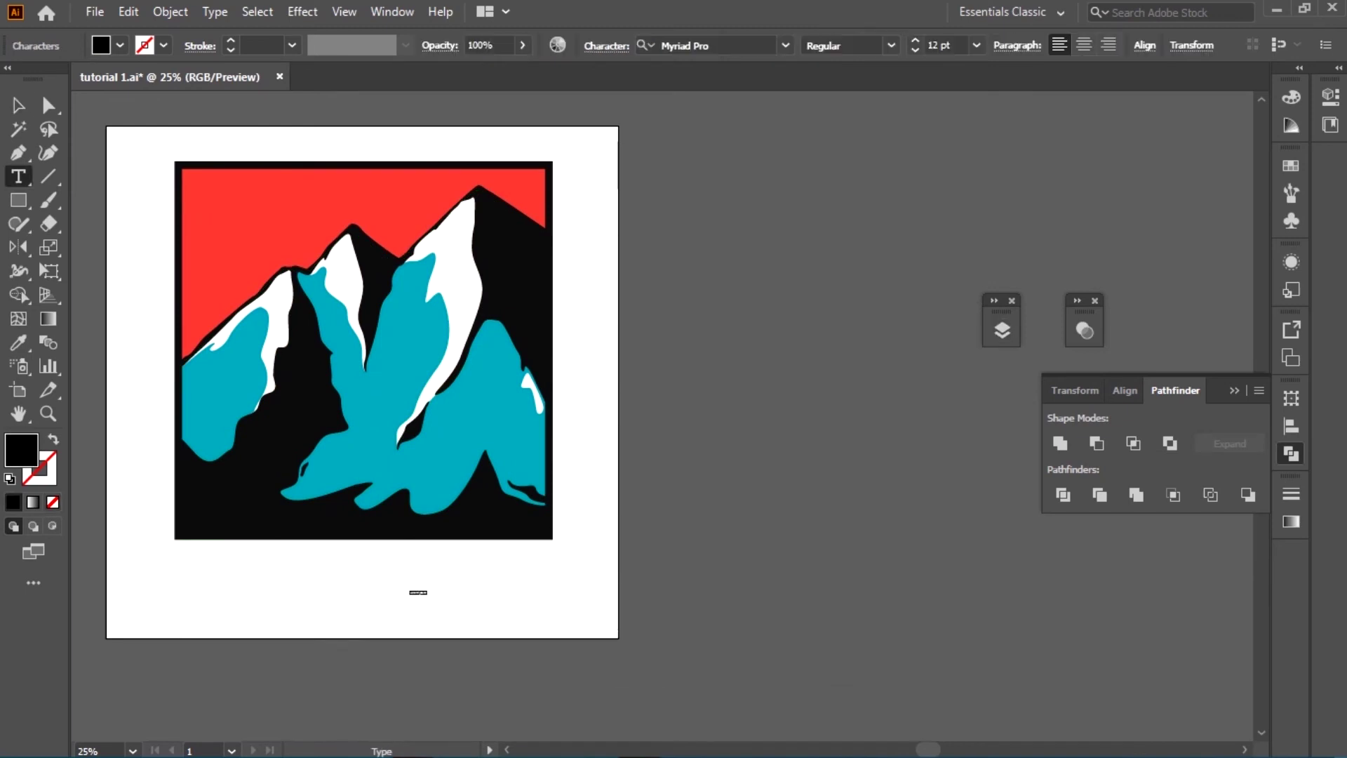
- Set the text size to 72 pt and type the MT. EVEREST title below the art
{"action": "left_click", "coordinate": [891, 45]}
{"action": "left_click", "coordinate": [828, 157]}
{"action": "left_click", "coordinate": [976, 45]}
{"action": "left_click", "coordinate": [996, 396]}
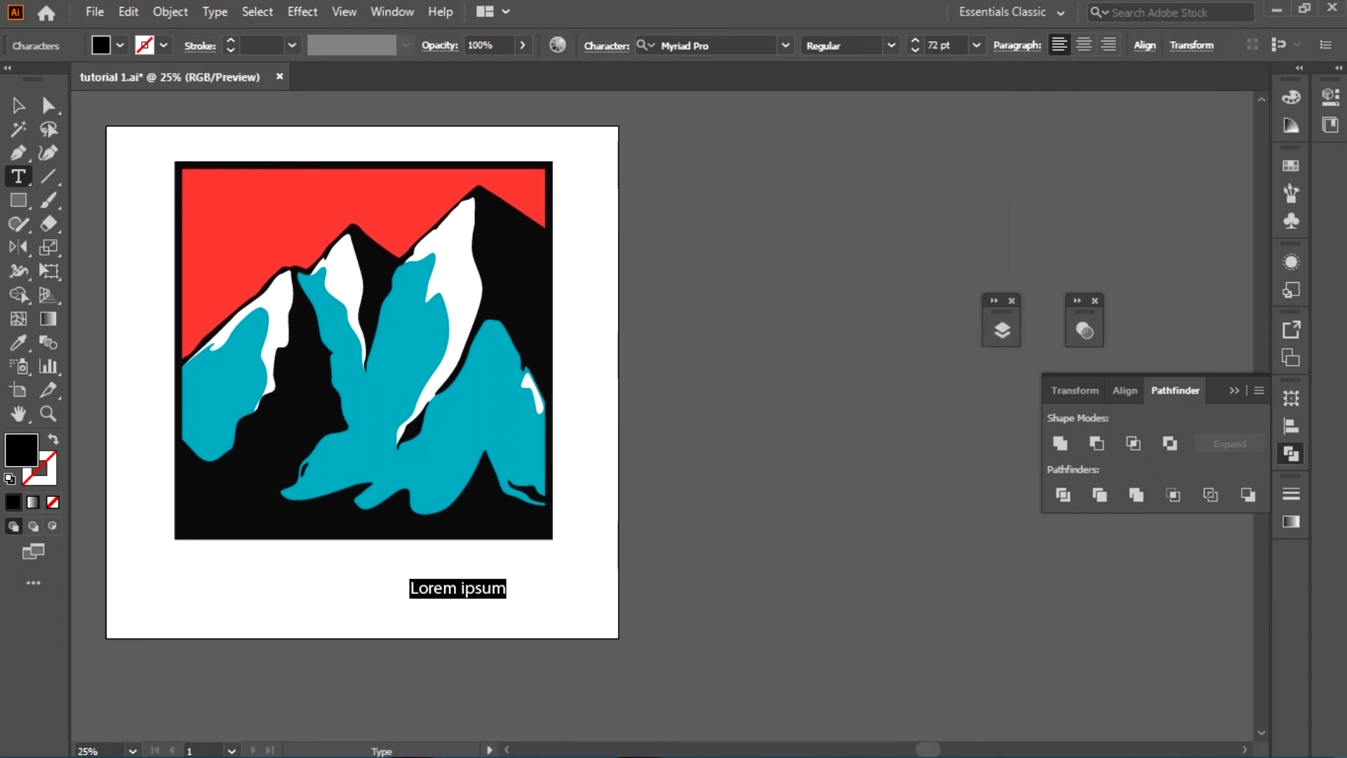
{"action": "type", "text": "MT. EVEREST"}
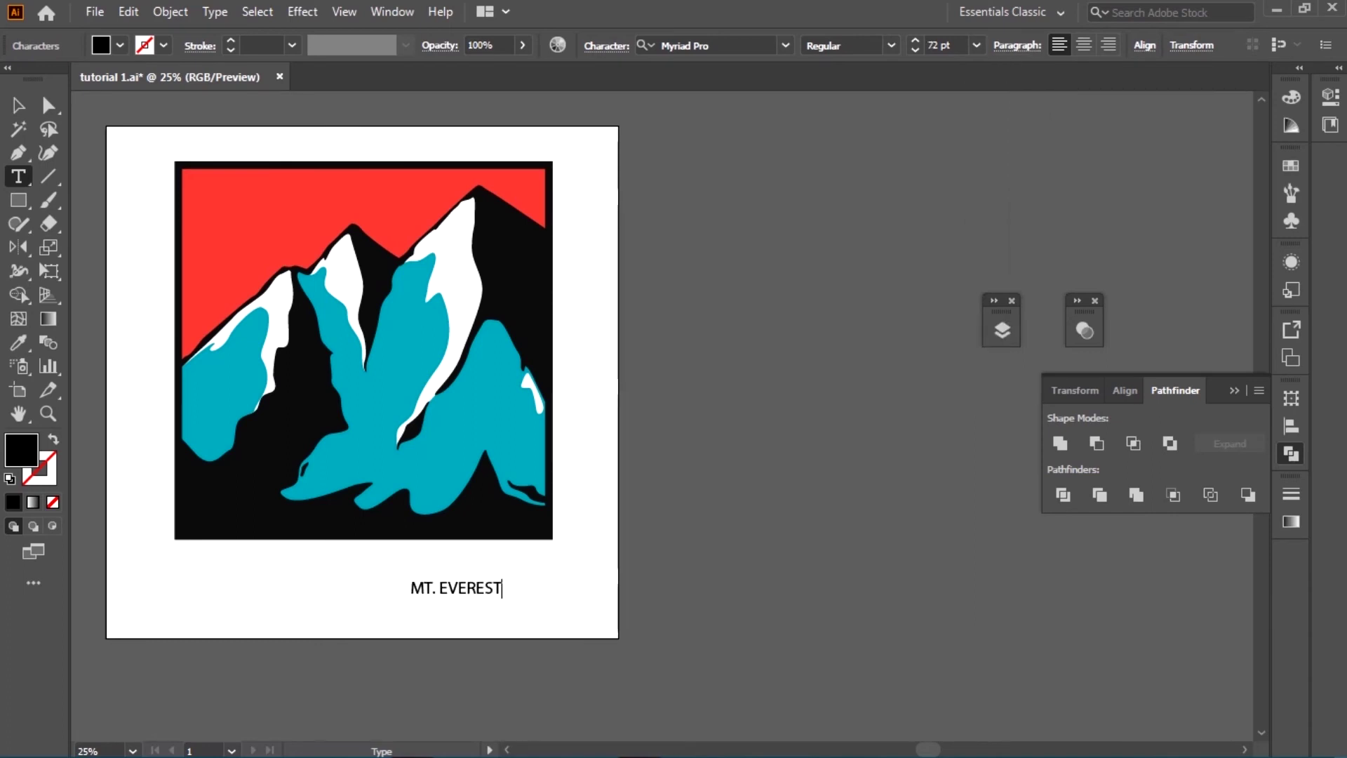
- Apply the Open Sans Extrabold font to the MT. EVEREST title
{"action": "key", "text": "ctrl+a"}
{"action": "key", "text": "ctrl+alt+shift+m"}
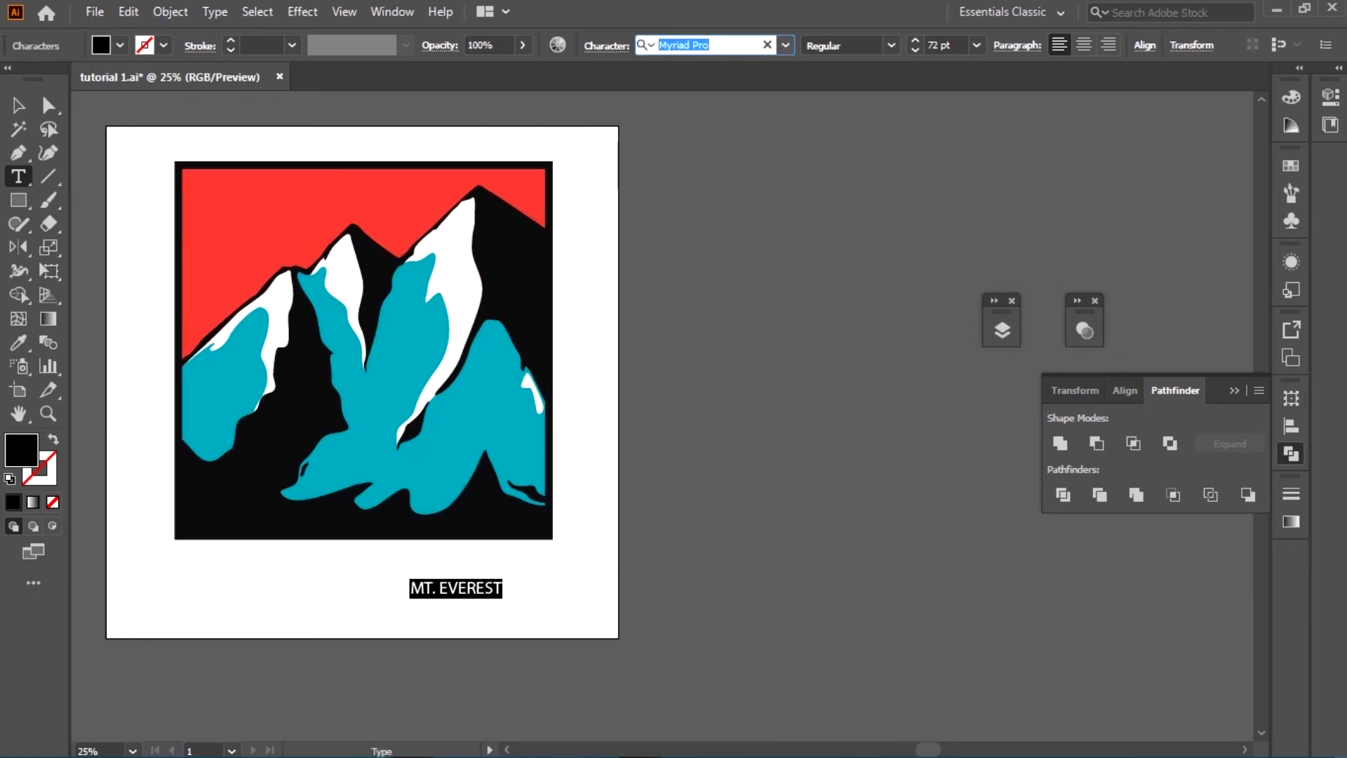
{"action": "type", "text": "OPEN"}
{"action": "key", "text": "Down"}
{"action": "key", "text": "Down"}
{"action": "key", "text": "Down"}
{"action": "key", "text": "Down"}
{"action": "key", "text": "Down"}
{"action": "key", "text": "Down"}
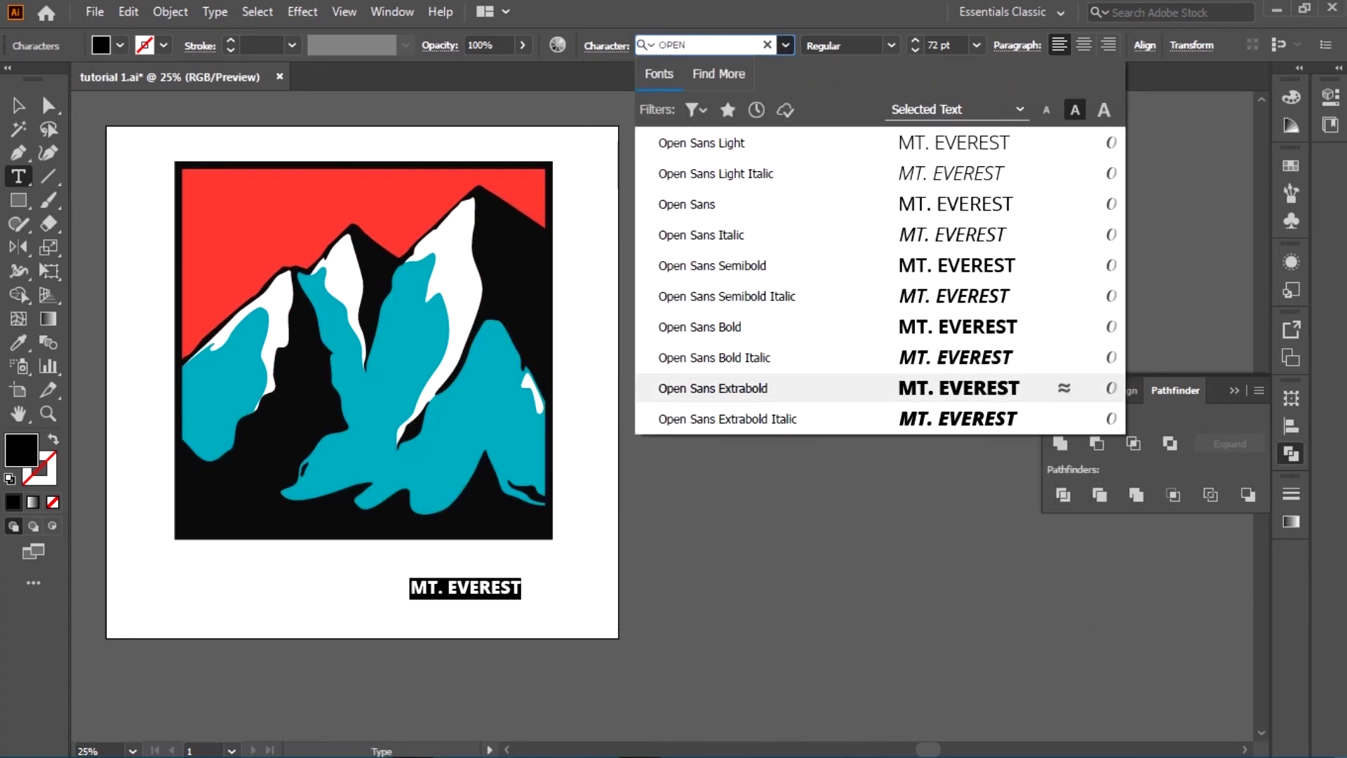
{"action": "key", "text": "Return"}
{"action": "key", "text": "Escape"}
- Enlarge the title, place it below the artwork and stretch it to the artwork's width
{"action": "left_click_drag", "start_coordinate": [409, 598], "coordinate": [247, 631]}
{"action": "key", "text": "ctrl+plus"}
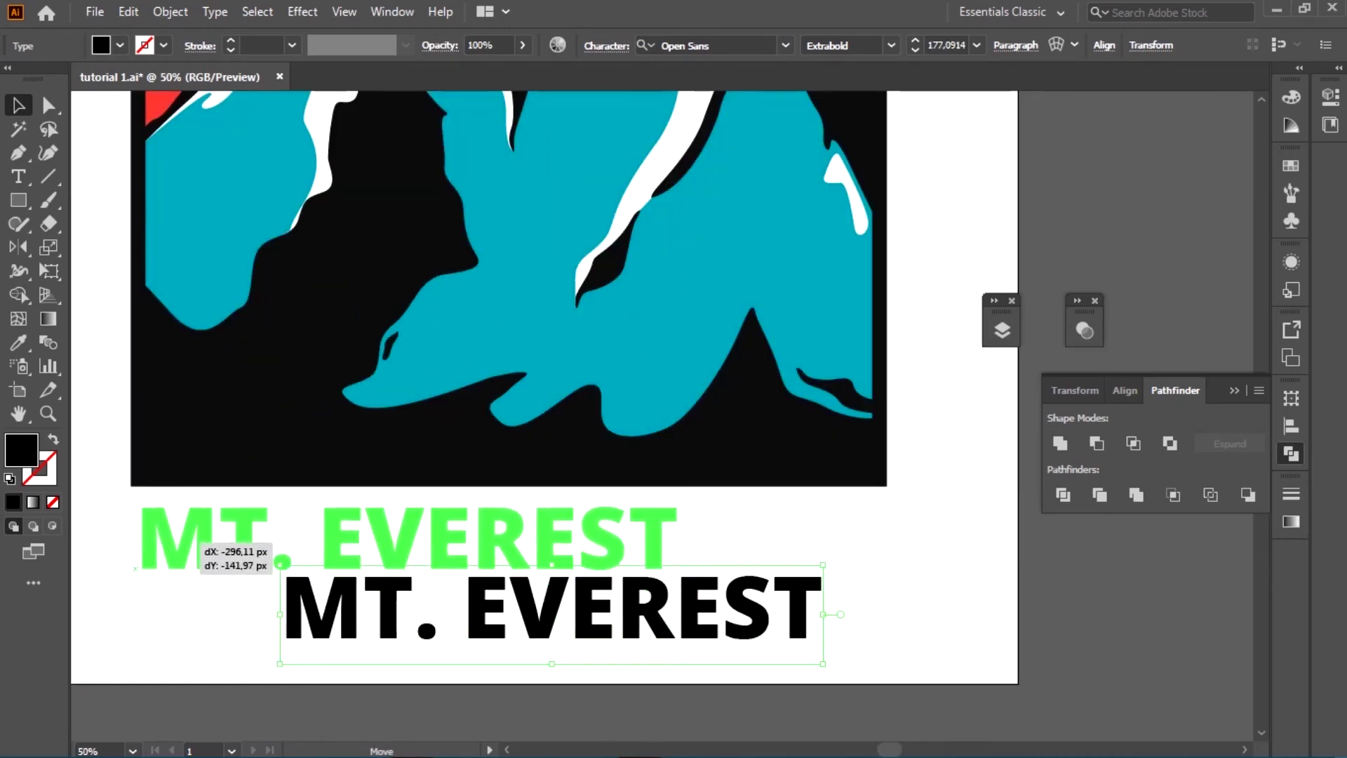
{"action": "left_click_drag", "start_coordinate": [273, 582], "coordinate": [189, 529]}
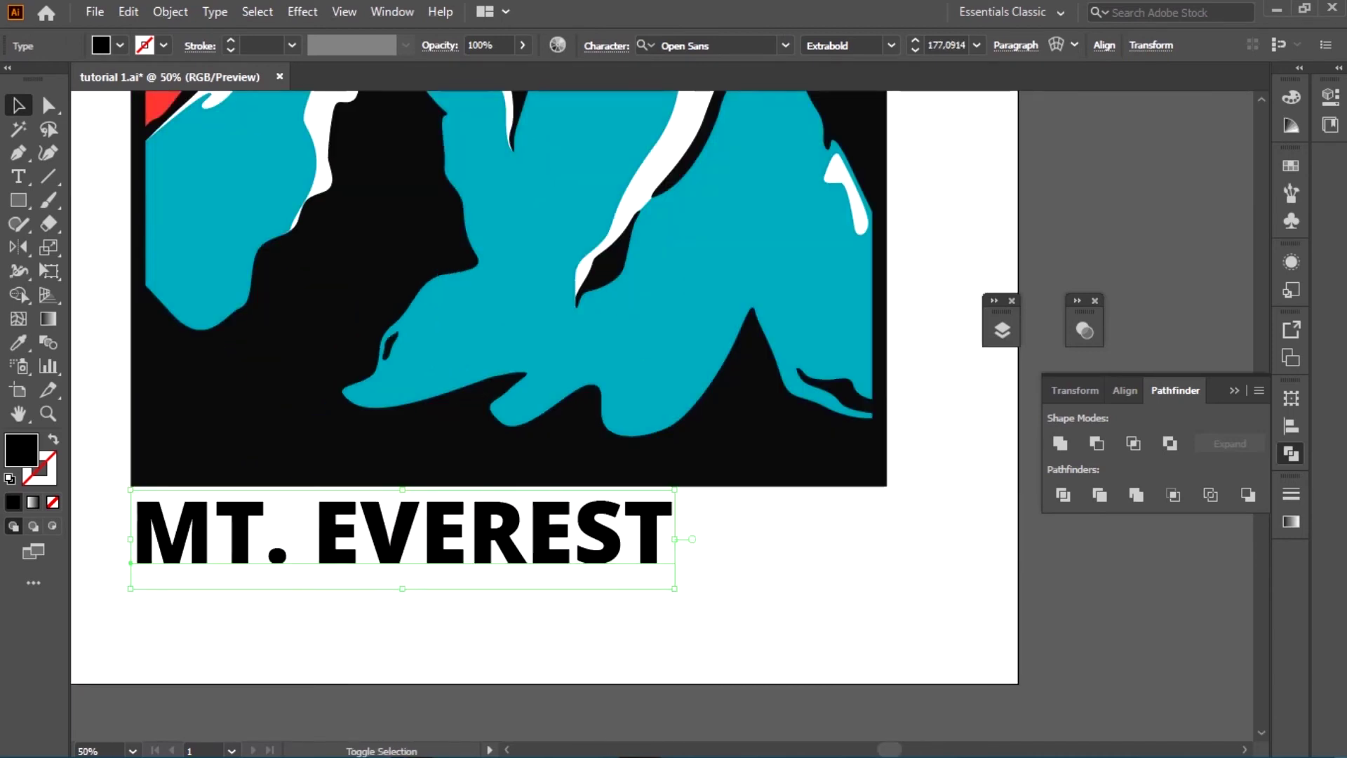
{"action": "left_click_drag", "start_coordinate": [675, 588], "coordinate": [887, 708]}
{"action": "left_click", "coordinate": [888, 709]}
- Check the title's right and left edges against the artwork
{"action": "scroll", "coordinate": [893, 498], "scroll_direction": "up", "scroll_amount": 1}
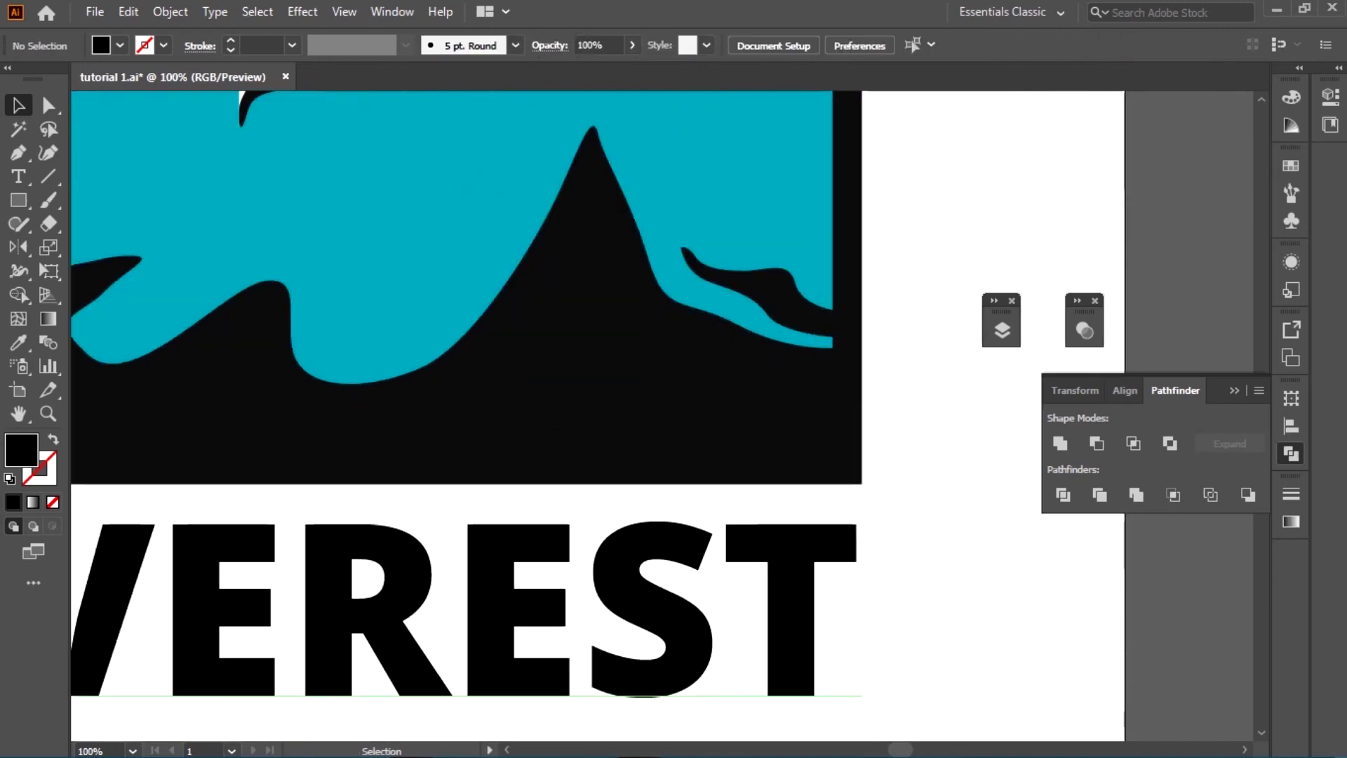
{"action": "scroll", "coordinate": [893, 497], "scroll_direction": "up", "scroll_amount": 1}
{"action": "left_click", "coordinate": [902, 449]}
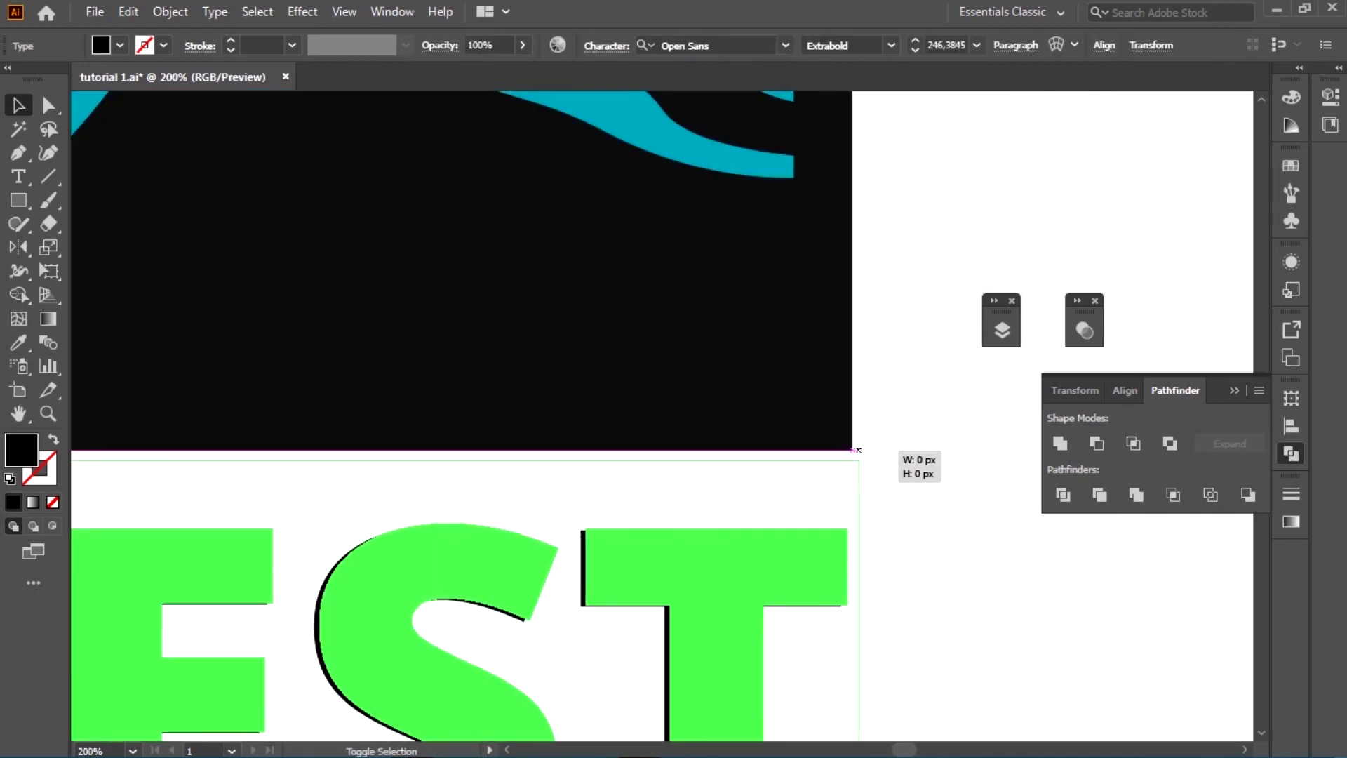
{"action": "scroll", "coordinate": [916, 511], "scroll_direction": "down", "scroll_amount": 2}
{"action": "scroll", "coordinate": [121, 529], "scroll_direction": "up", "scroll_amount": 3}
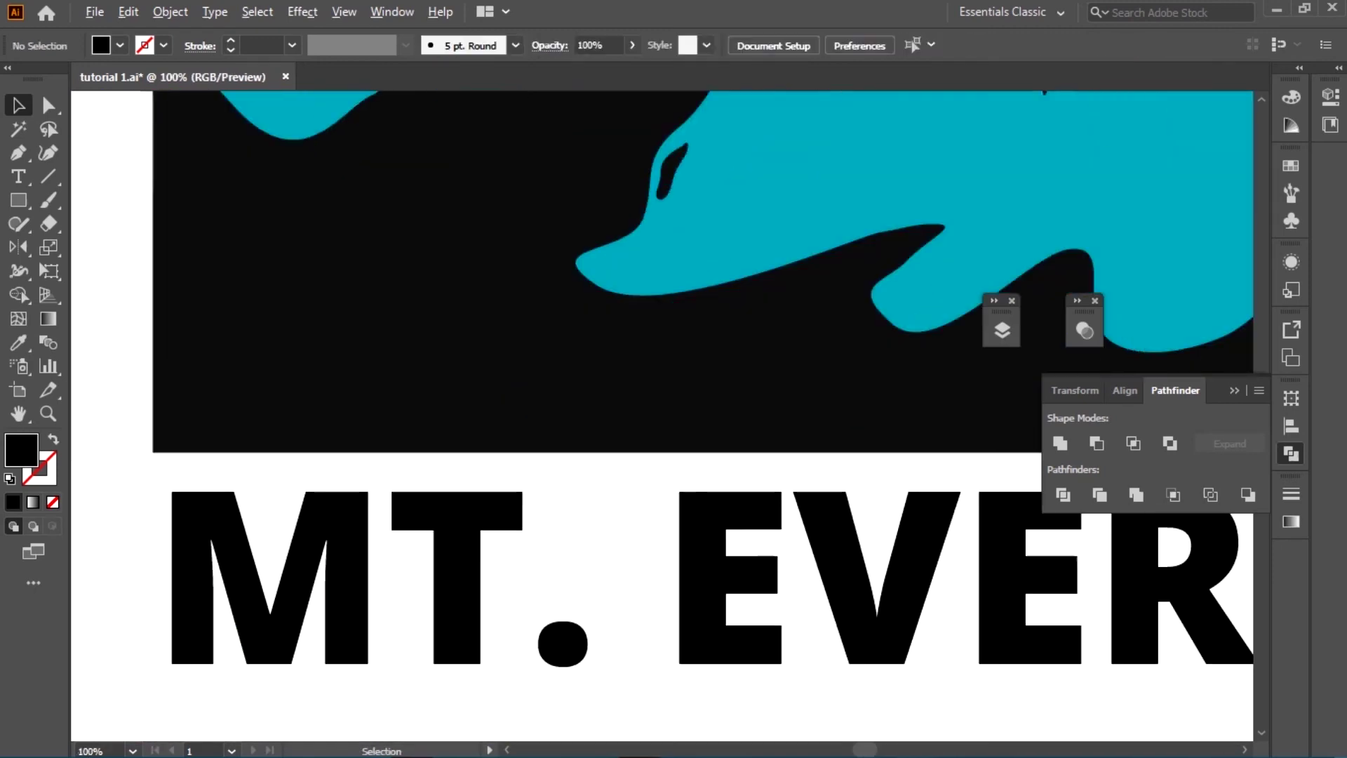
{"action": "scroll", "coordinate": [121, 529], "scroll_direction": "up", "scroll_amount": 1}
{"action": "left_click", "coordinate": [208, 390]}
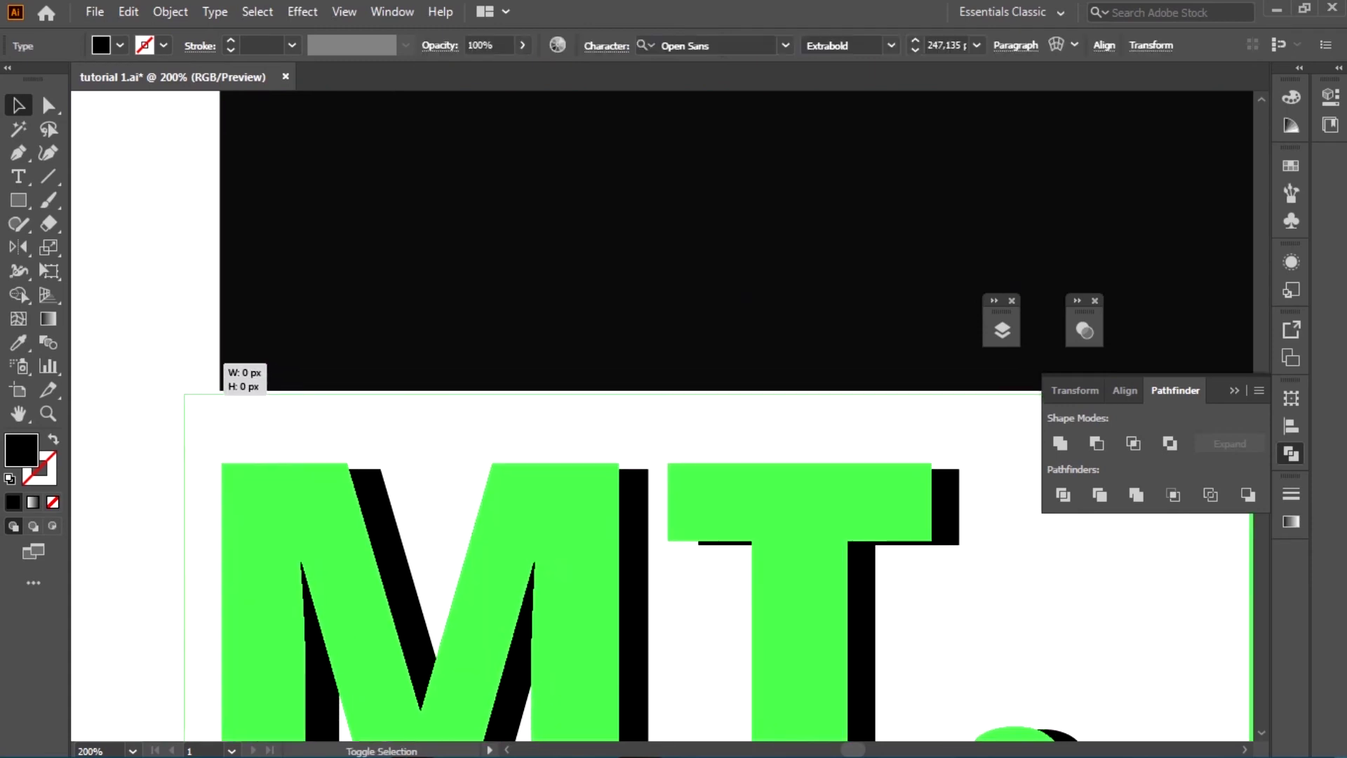
- Alt-drag a duplicate of the MT. EVEREST title just below the original
{"action": "left_click", "coordinate": [209, 391]}
{"action": "scroll", "coordinate": [196, 357], "scroll_direction": "down", "scroll_amount": 3}
{"action": "scroll", "coordinate": [497, 470], "scroll_direction": "down", "scroll_amount": 4}
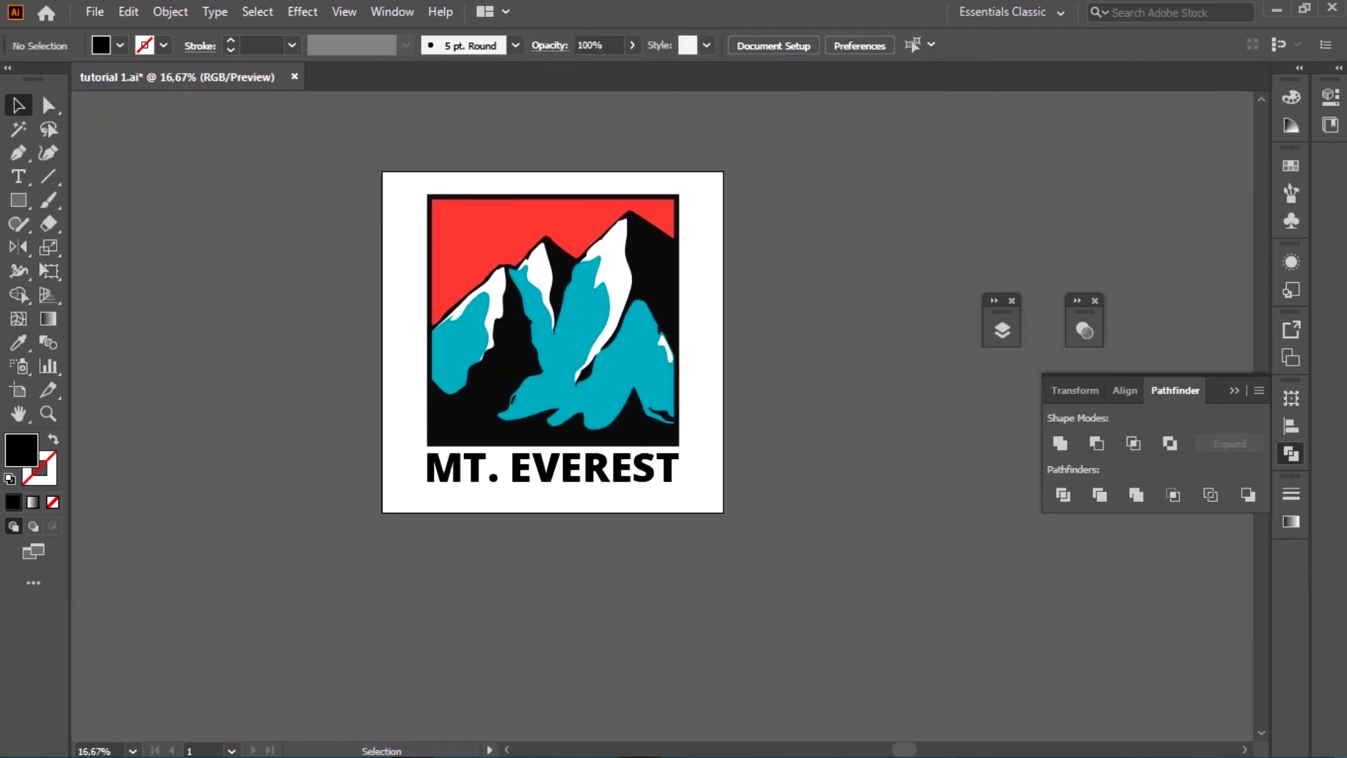
{"action": "left_click", "coordinate": [497, 471]}
{"action": "key", "text": "a"}
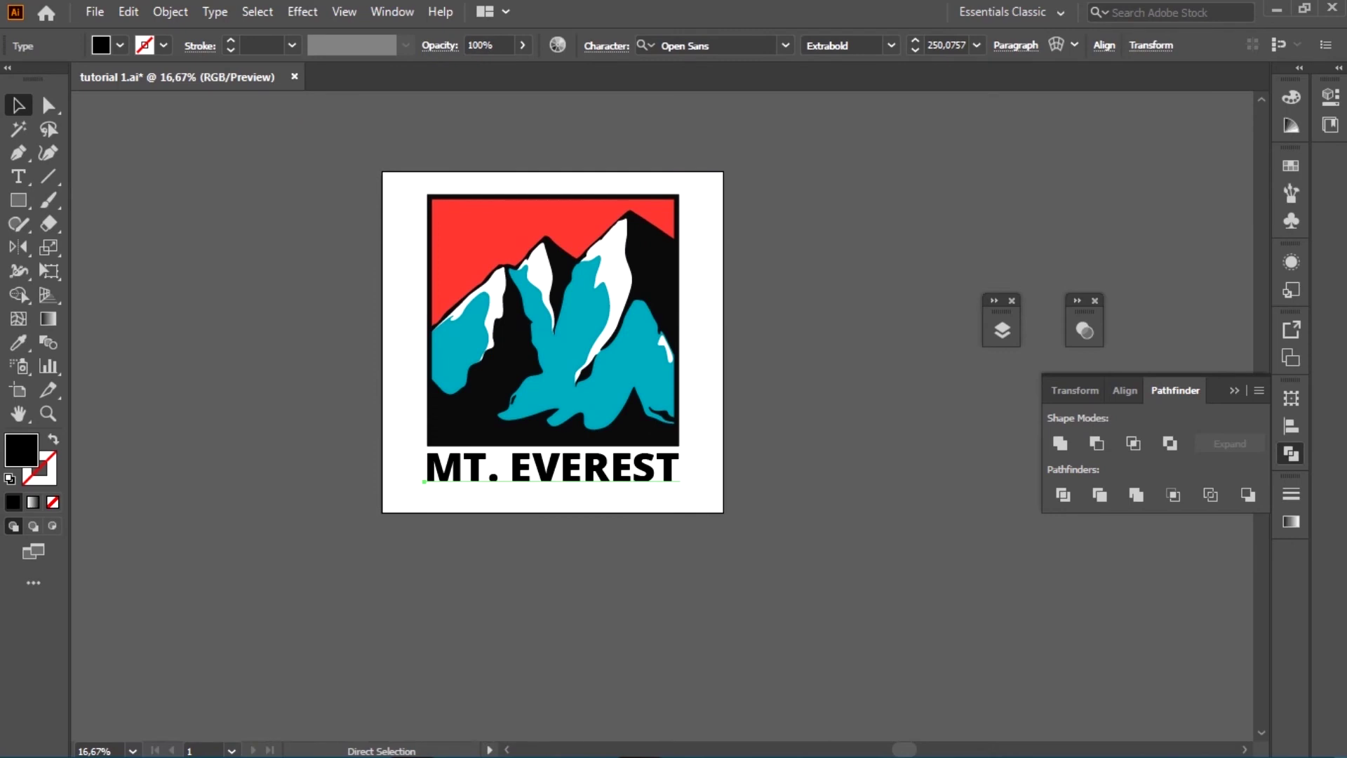
{"action": "key", "text": "v"}
{"action": "left_click_drag", "start_coordinate": [610, 473], "coordinate": [611, 515]}
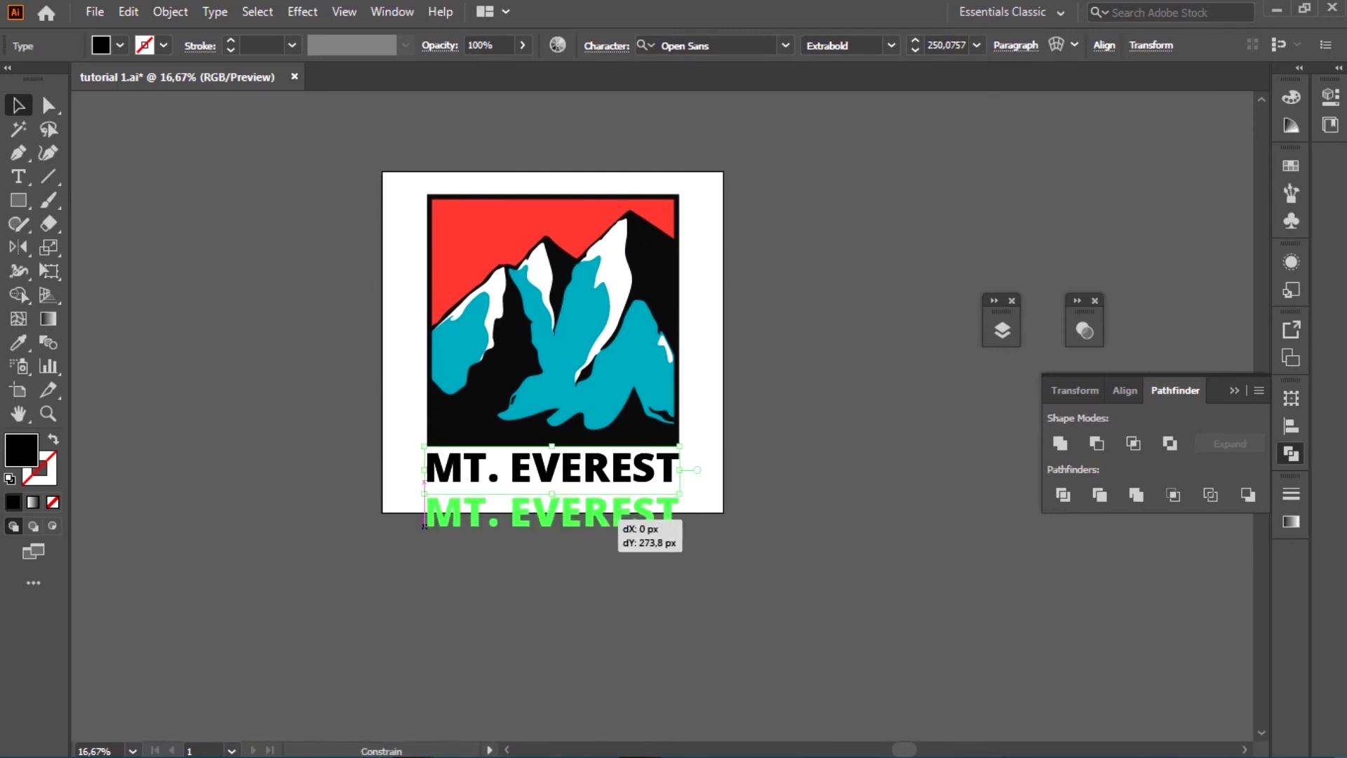
- Set the copied title to 100 pt, deselect it, and switch to Firefox
{"action": "left_click", "coordinate": [976, 45]}
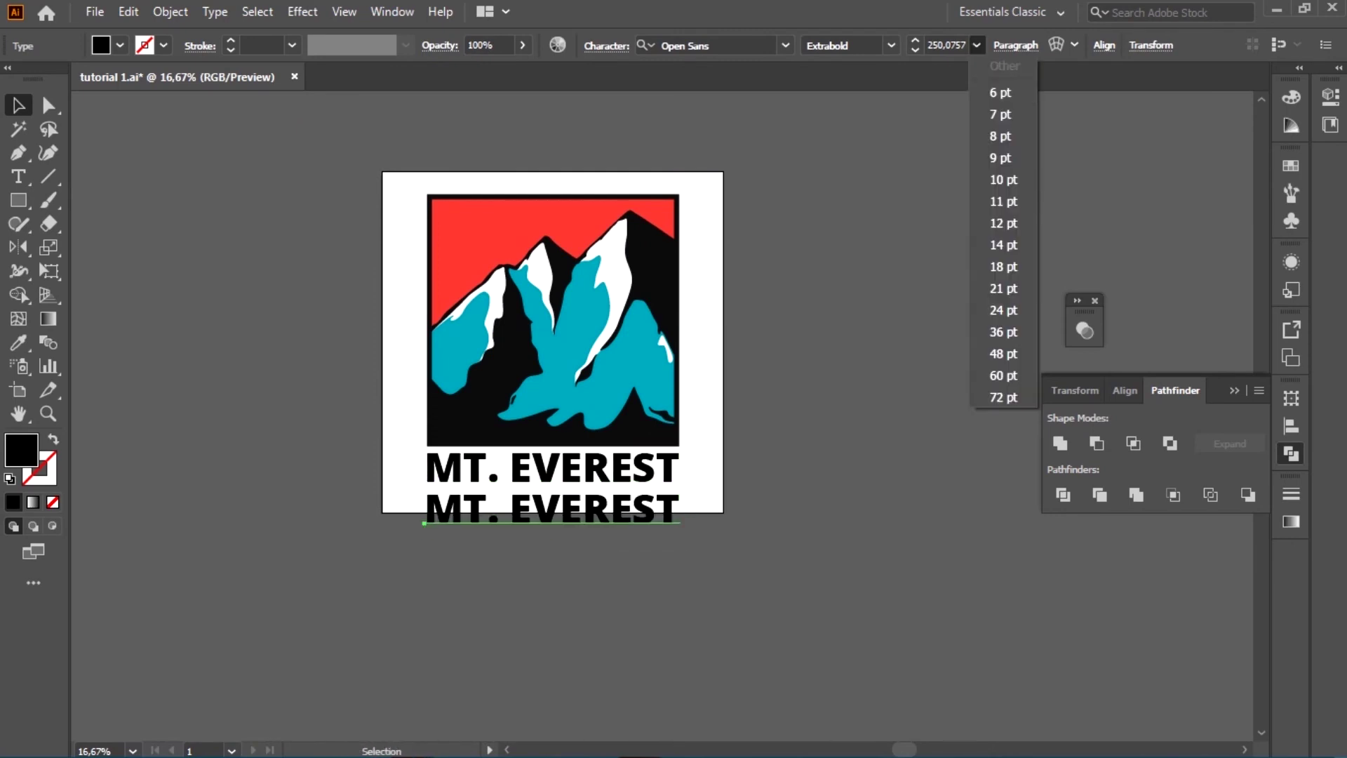
{"action": "left_click", "coordinate": [996, 395]}
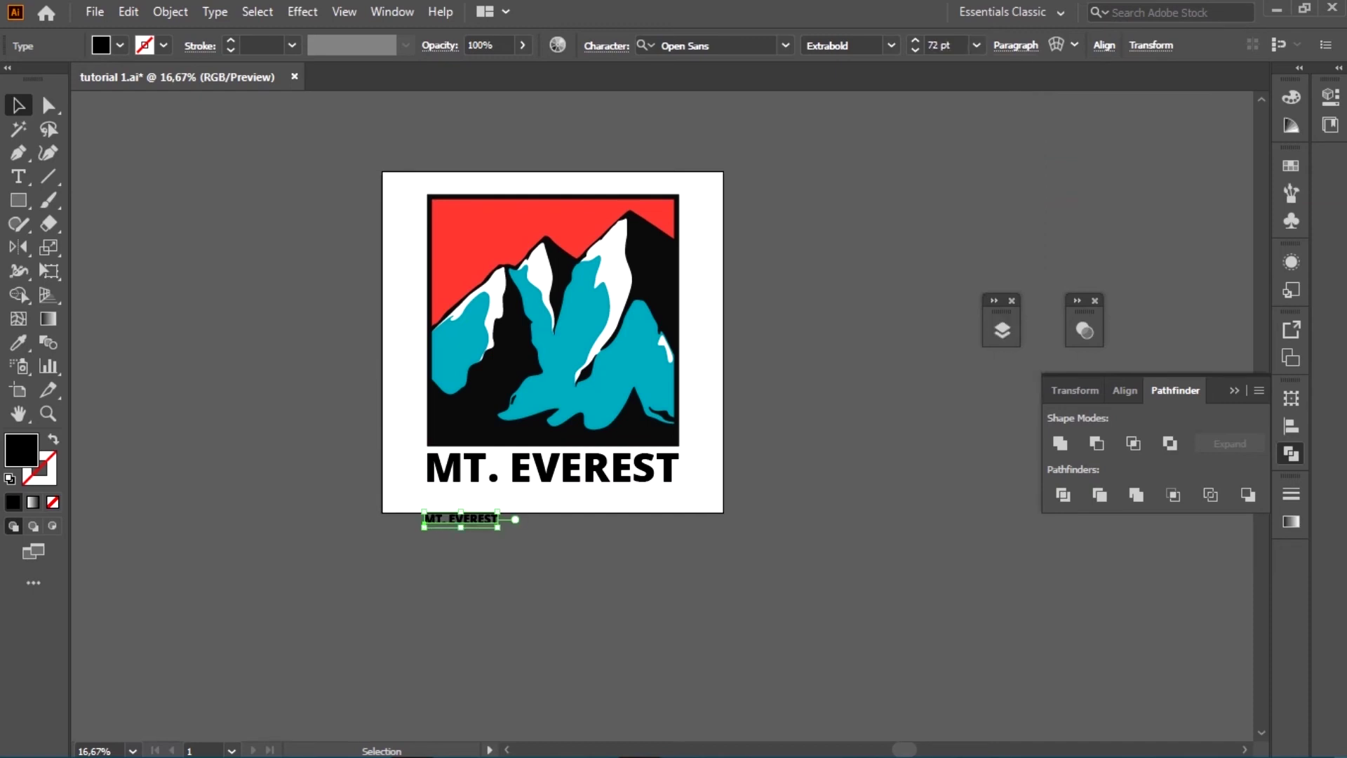
{"action": "double_click", "coordinate": [940, 45]}
{"action": "type", "text": "150"}
{"action": "key", "text": "Return"}
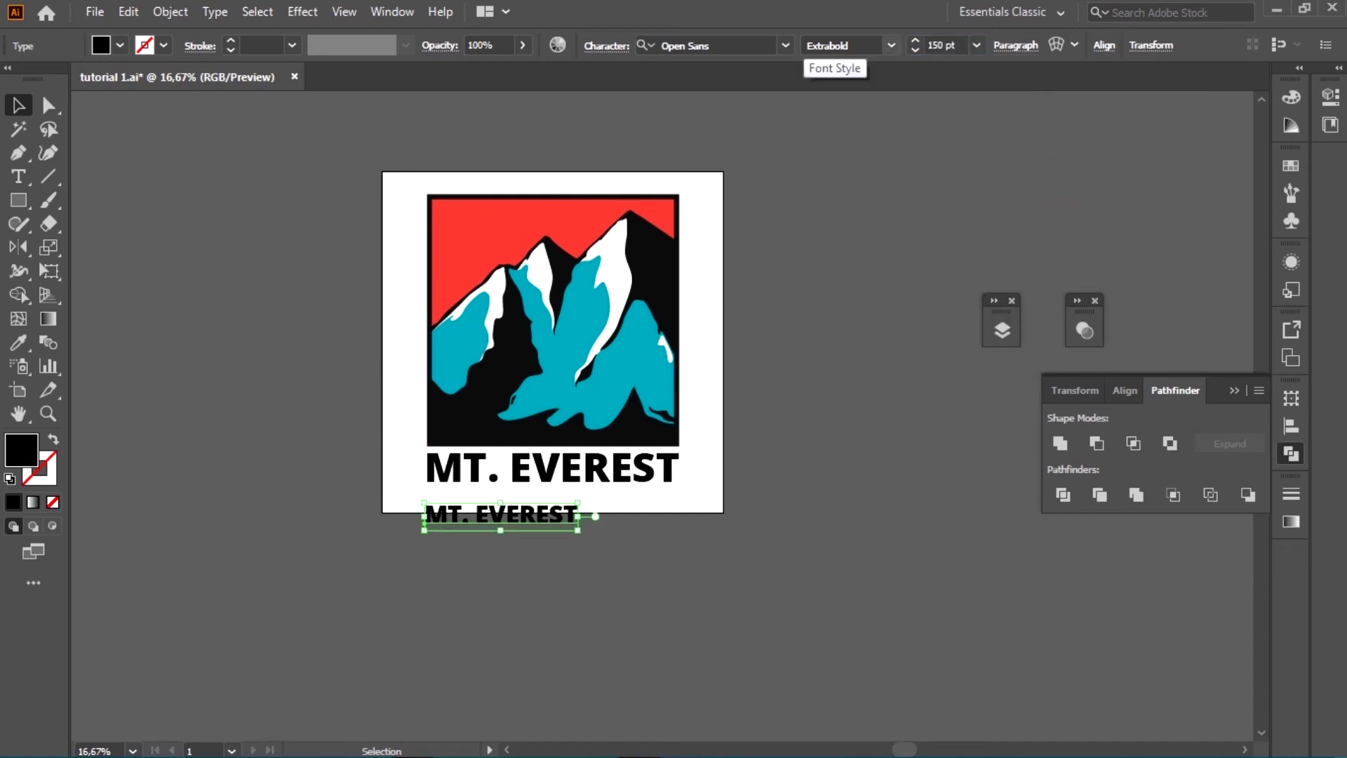
{"action": "type", "text": "100"}
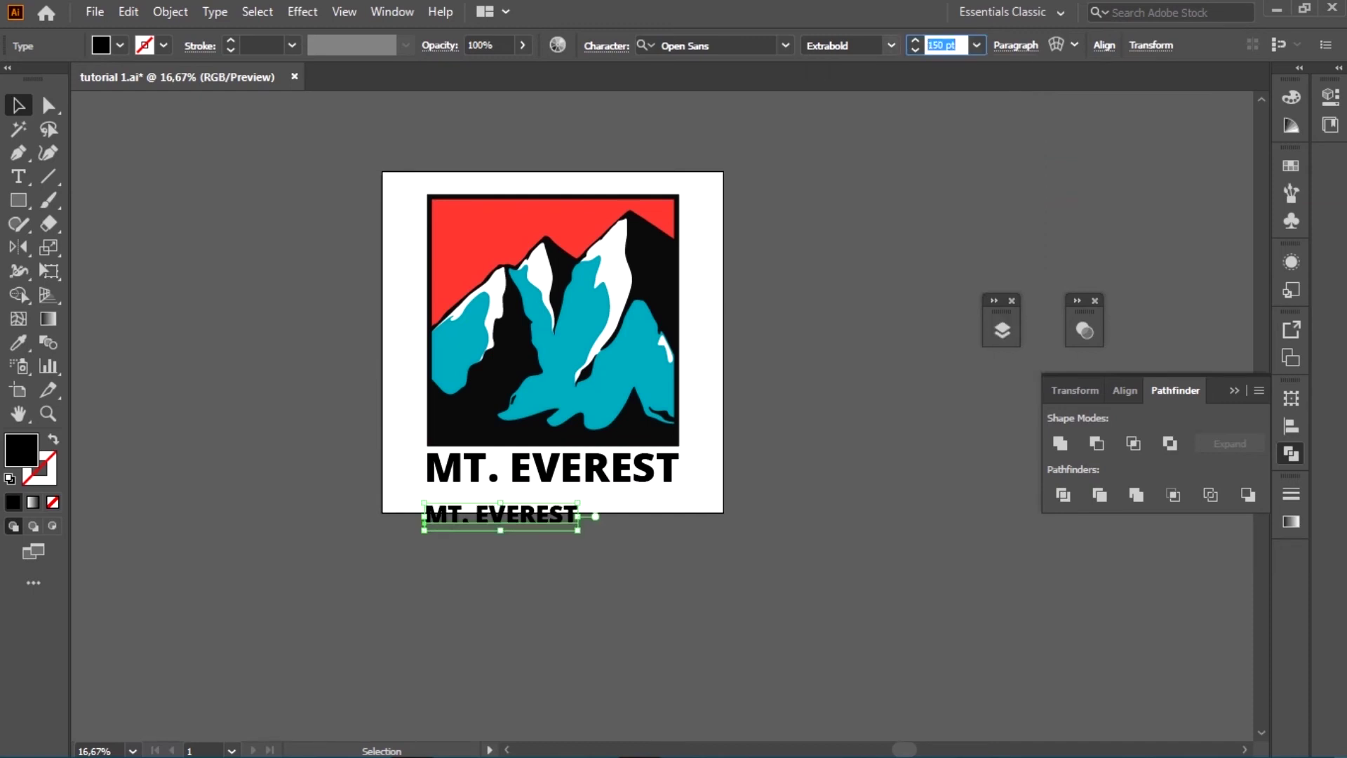
{"action": "key", "text": "Return"}
{"action": "key", "text": "ctrl+shift+a"}
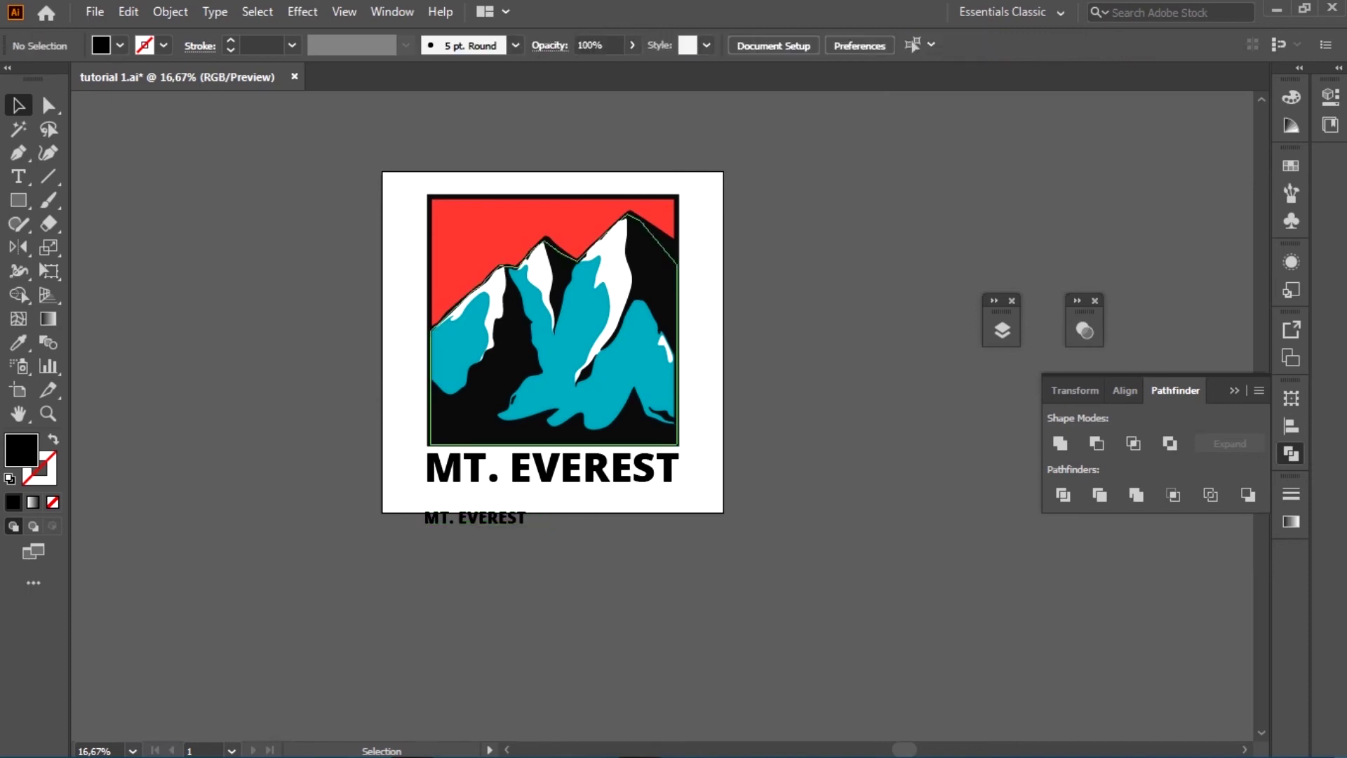
{"action": "key", "text": "alt+Tab"}
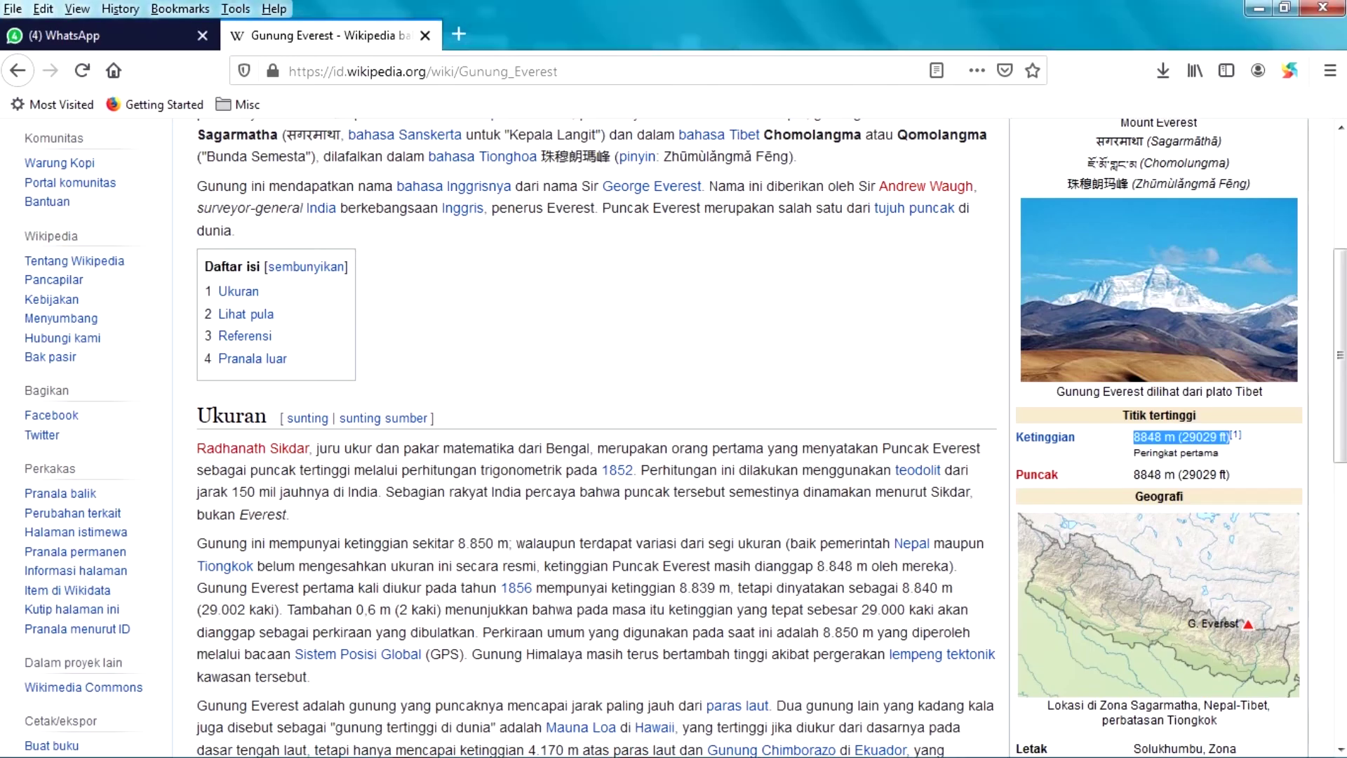
- Copy Everest's 8848 m (29029 ft) elevation from the Wikipedia infobox and return to Illustrator
{"action": "key", "text": "alt+Tab"}
{"action": "mouse_move", "coordinate": [1134, 436]}
{"action": "left_mouse_down"}
{"action": "mouse_move", "coordinate": [1219, 454]}
{"action": "mouse_move", "coordinate": [1222, 436]}
{"action": "left_mouse_up"}
{"action": "key", "text": "alt+Tab"}
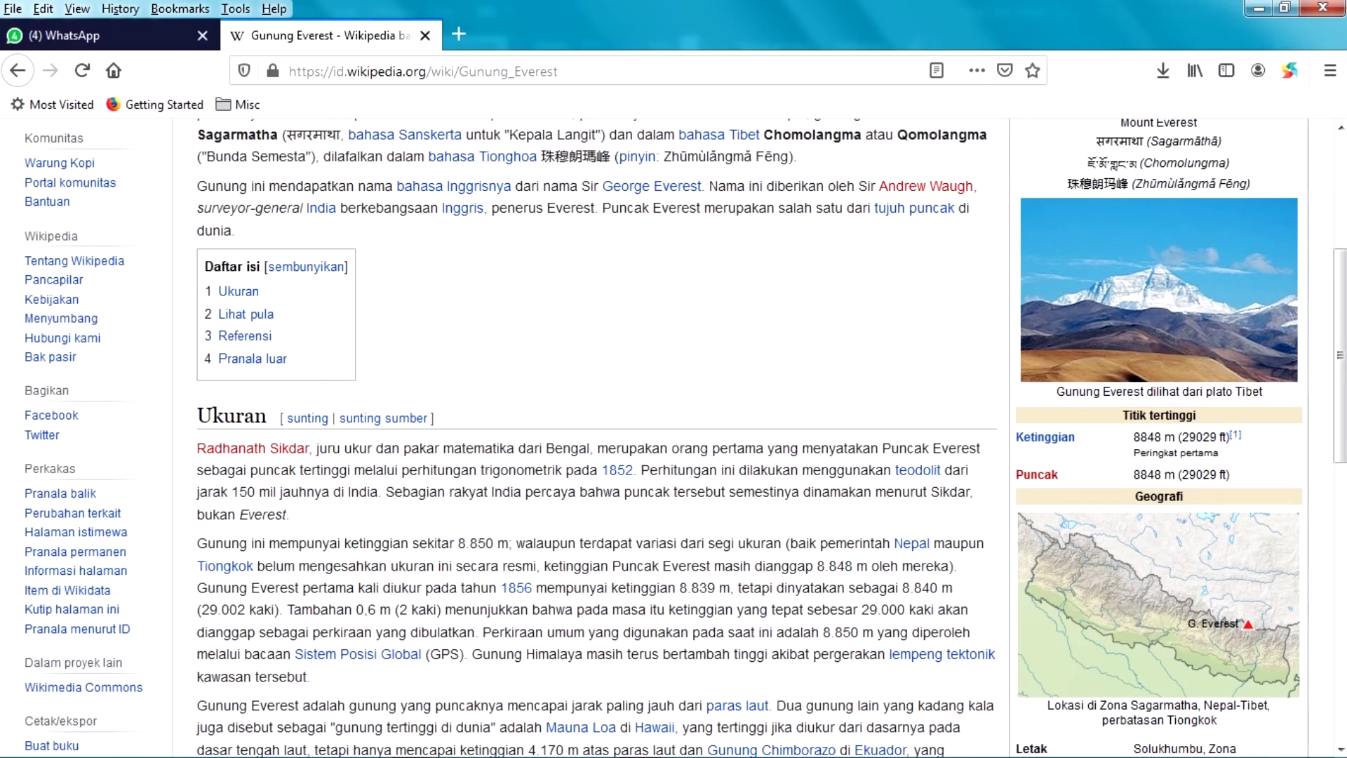
{"action": "key", "text": "alt+Tab"}
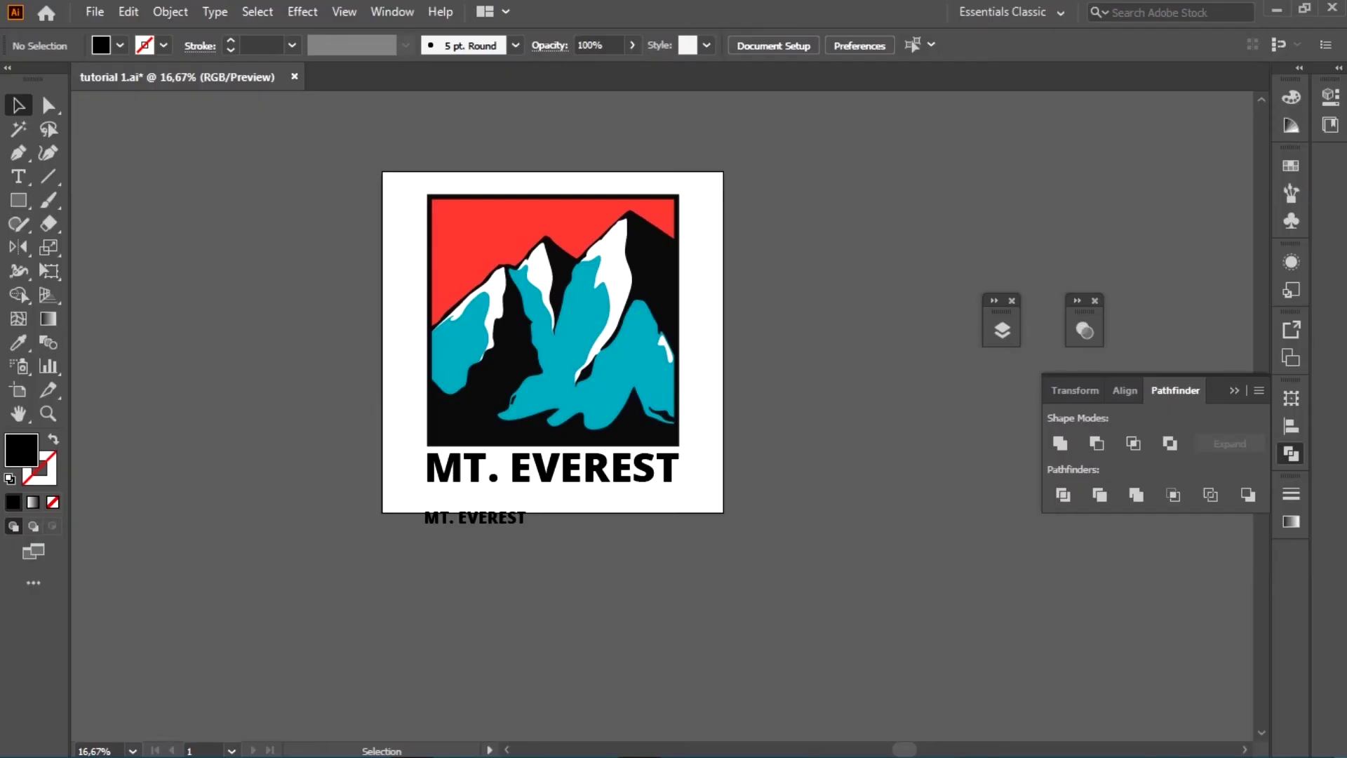
- Replace the small title copy's text with the pasted 8848 m (29029 ft) elevation
{"action": "scroll", "coordinate": [519, 516], "scroll_direction": "up", "scroll_amount": 1}
{"action": "scroll", "coordinate": [519, 515], "scroll_direction": "up", "scroll_amount": 1}
{"action": "left_click", "coordinate": [519, 518]}
{"action": "double_click", "coordinate": [519, 517]}
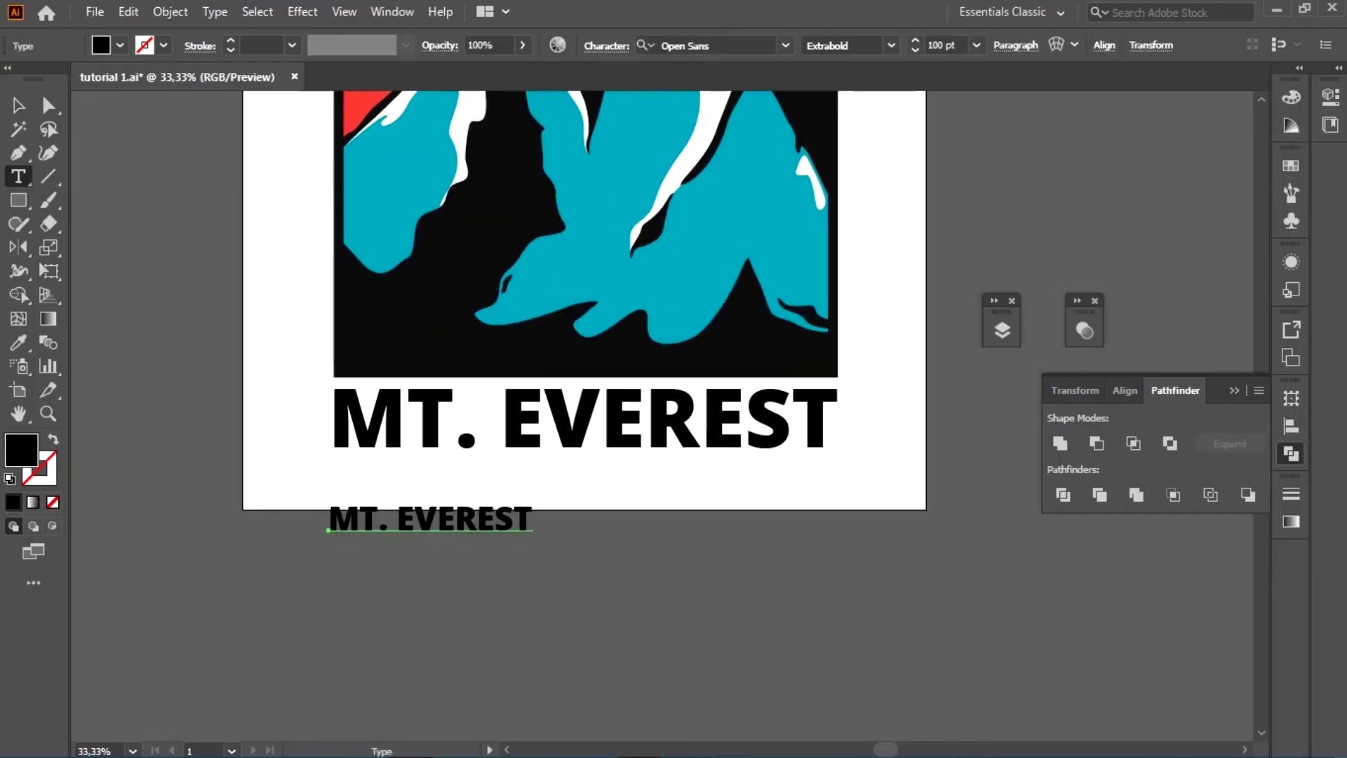
{"action": "key", "text": "ctrl+v"}
{"action": "key", "text": "ctrl+a"}
{"action": "key", "text": "ctrl+v"}
{"action": "key", "text": "Escape"}
{"action": "key", "text": "ctrl+shift+a"}
{"action": "key", "text": "alt+Tab"}
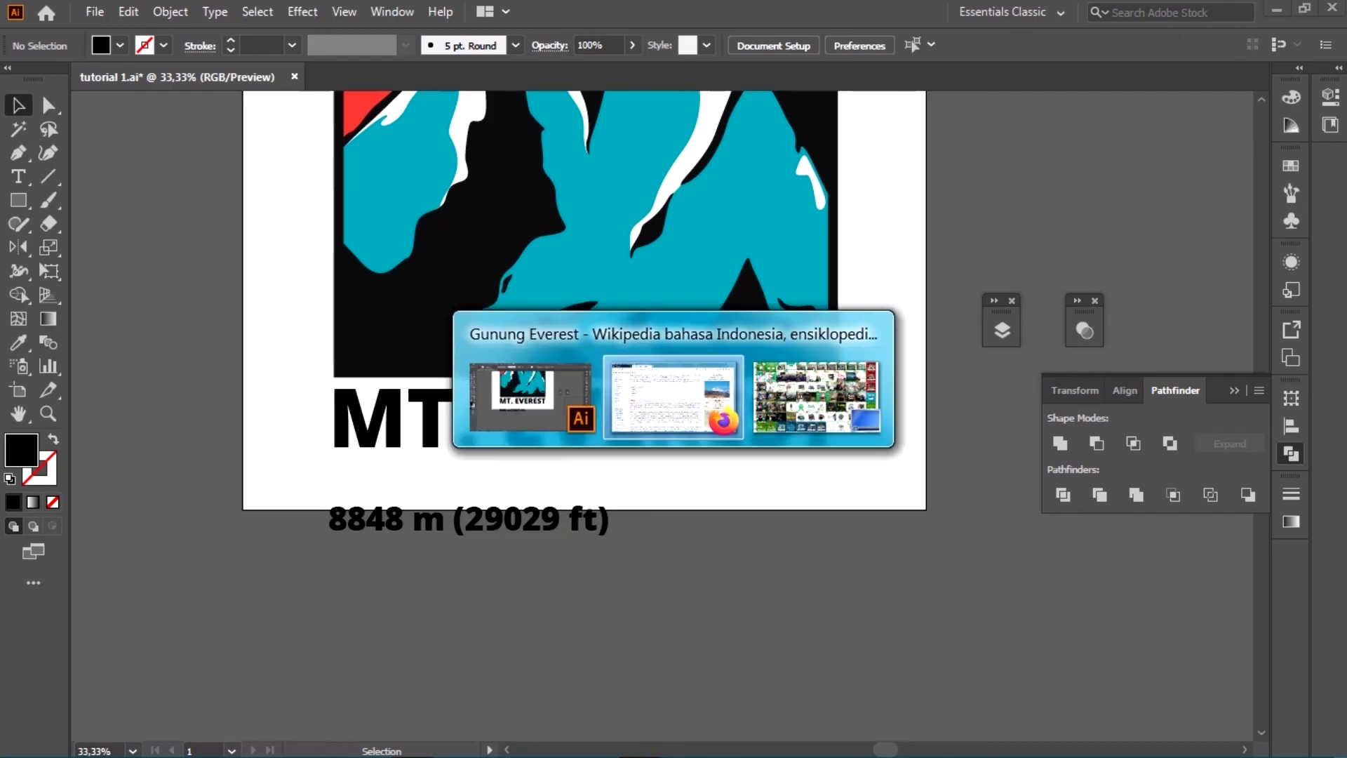
- Centre the title and subtitle horizontally relative to each other, aligned to the selection
{"action": "left_click", "coordinate": [1291, 426]}
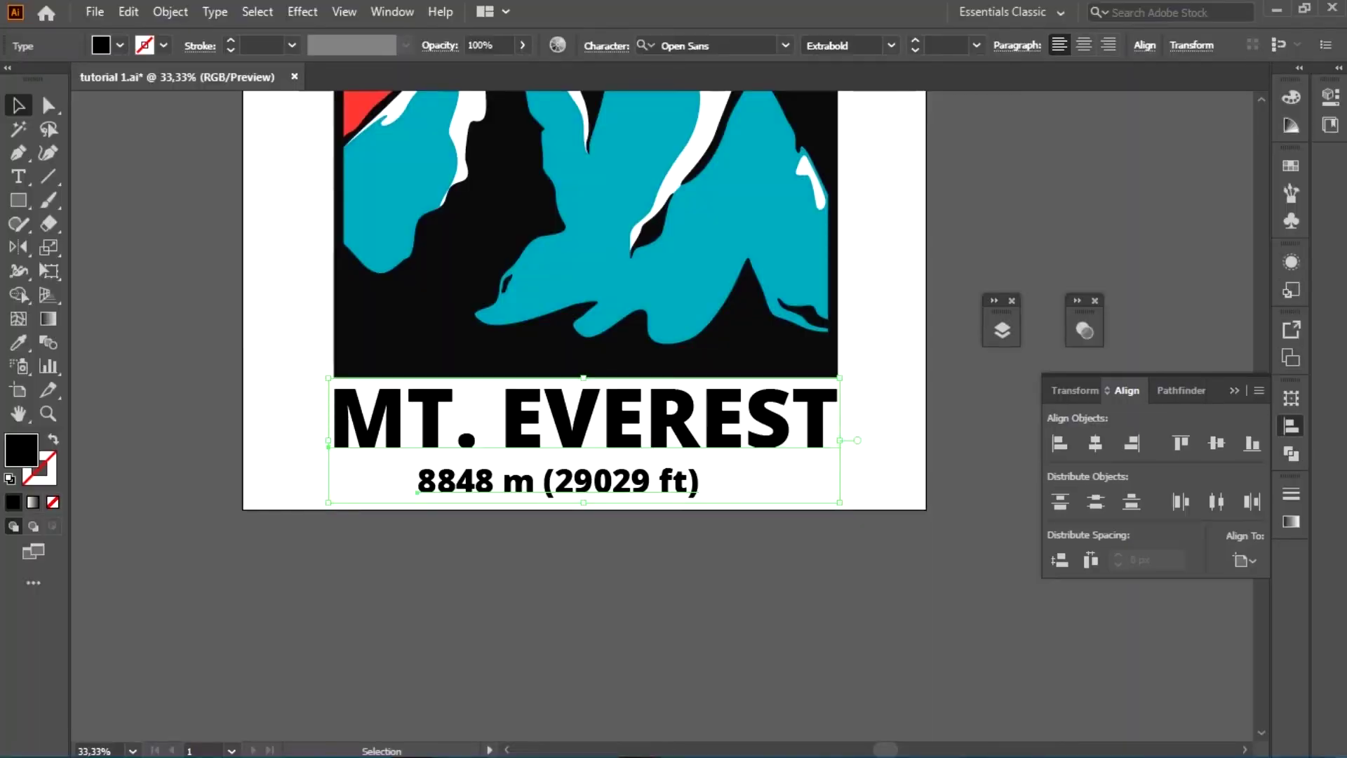
{"action": "left_click", "coordinate": [1244, 560]}
{"action": "left_click", "coordinate": [1193, 583]}
{"action": "left_click", "coordinate": [1095, 443]}
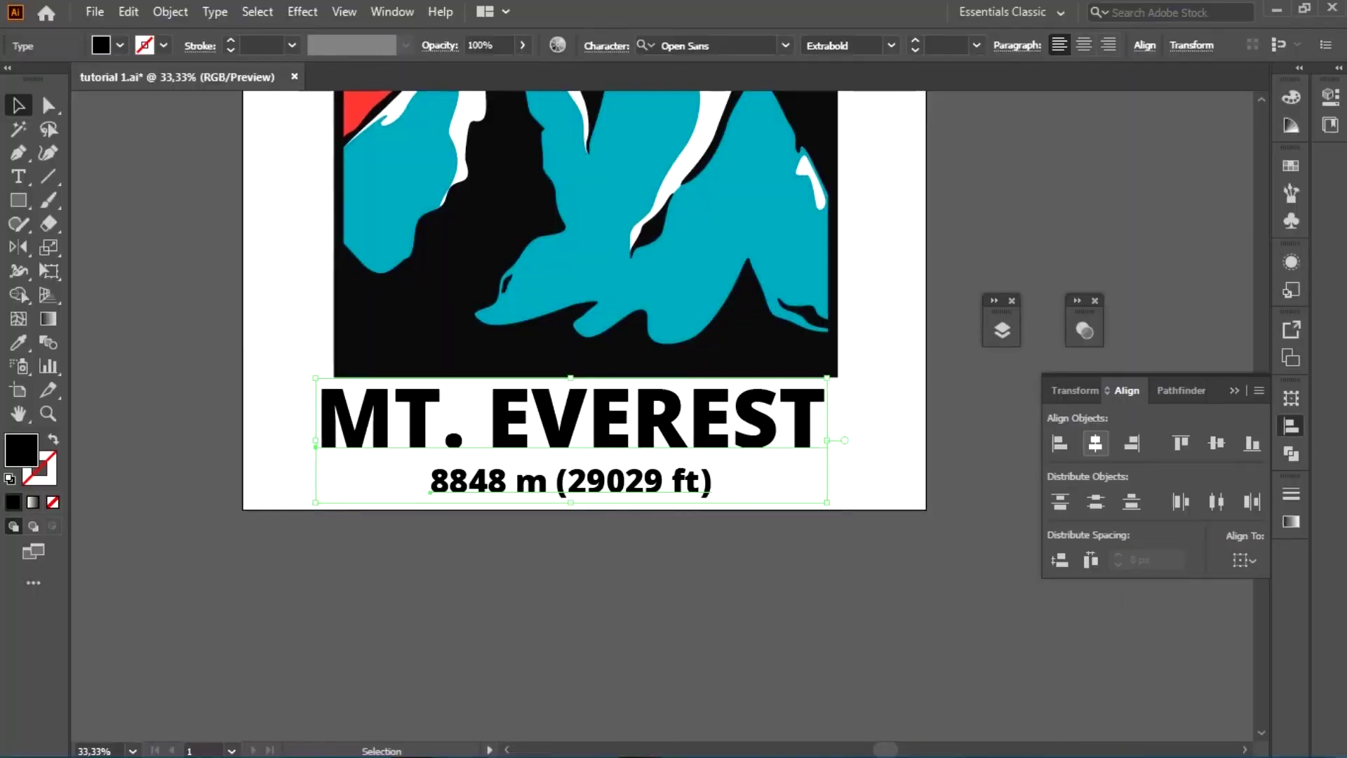
{"action": "left_click", "coordinate": [1216, 443]}
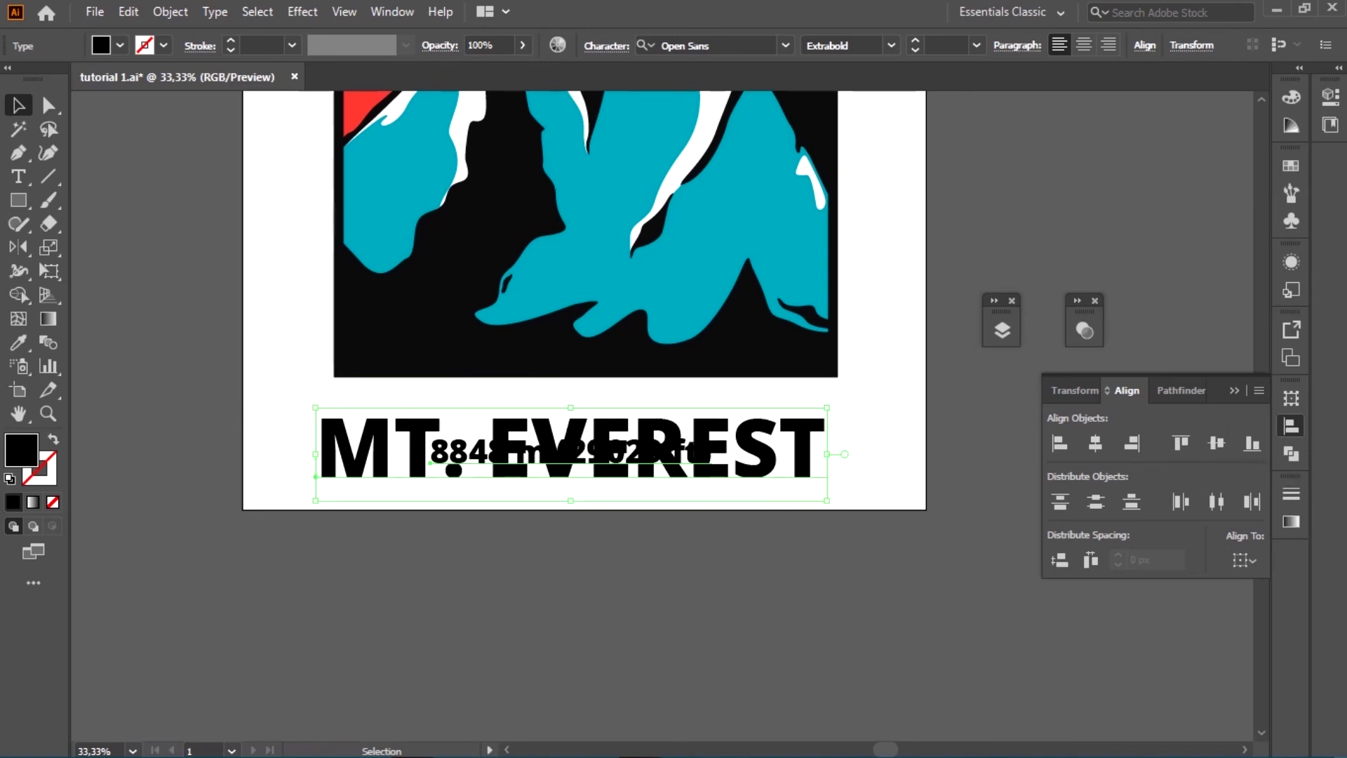
{"action": "key", "text": "ctrl+z"}
{"action": "key", "text": "ctrl+shift+a"}
- Check the title and subtitle selections, then zoom out to see the whole artboard
{"action": "key", "text": "t"}
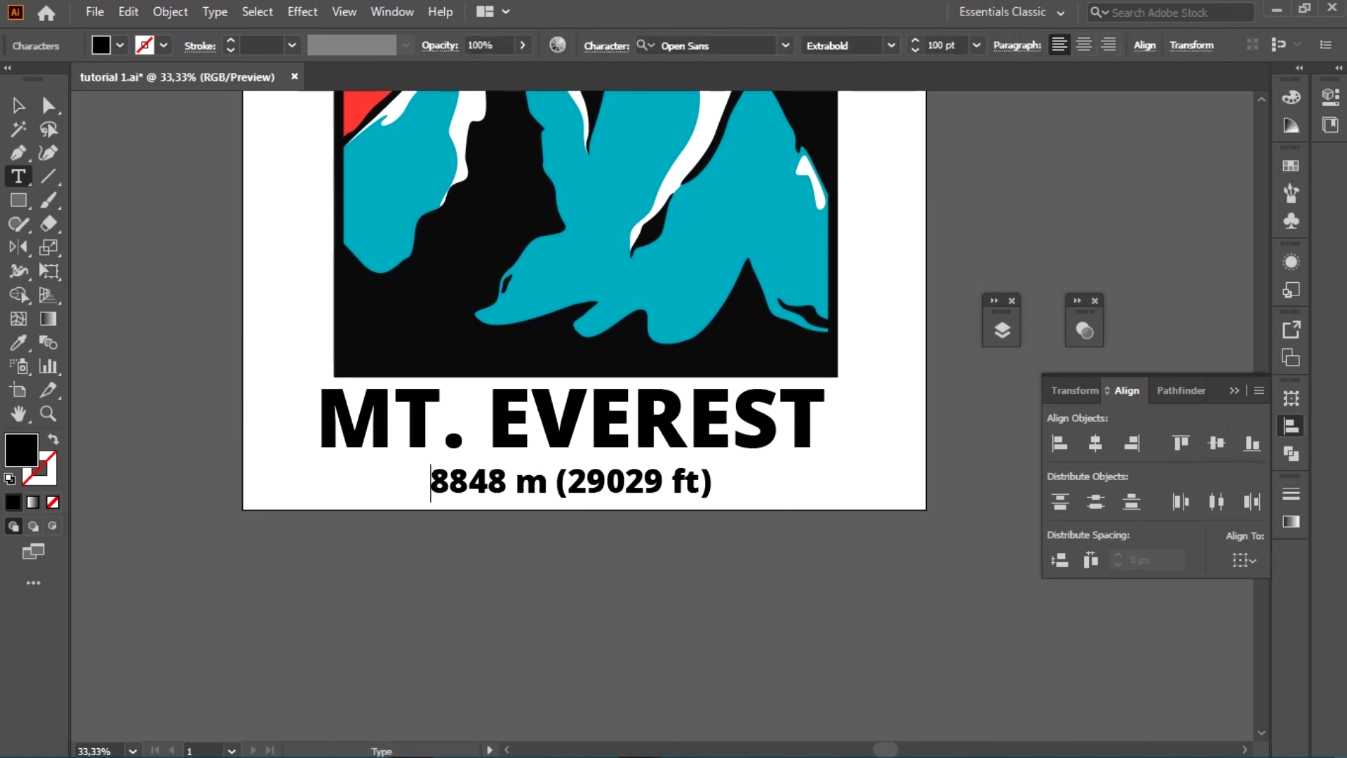
{"action": "key", "text": "Escape"}
{"action": "left_click", "coordinate": [572, 418]}
{"action": "left_click", "coordinate": [572, 481], "text": "shift"}
{"action": "key", "text": "ctrl+shift+a"}
{"action": "left_click", "coordinate": [572, 417]}
{"action": "key", "text": "ctrl+shift+a"}
{"action": "key", "text": "ctrl+minus"}
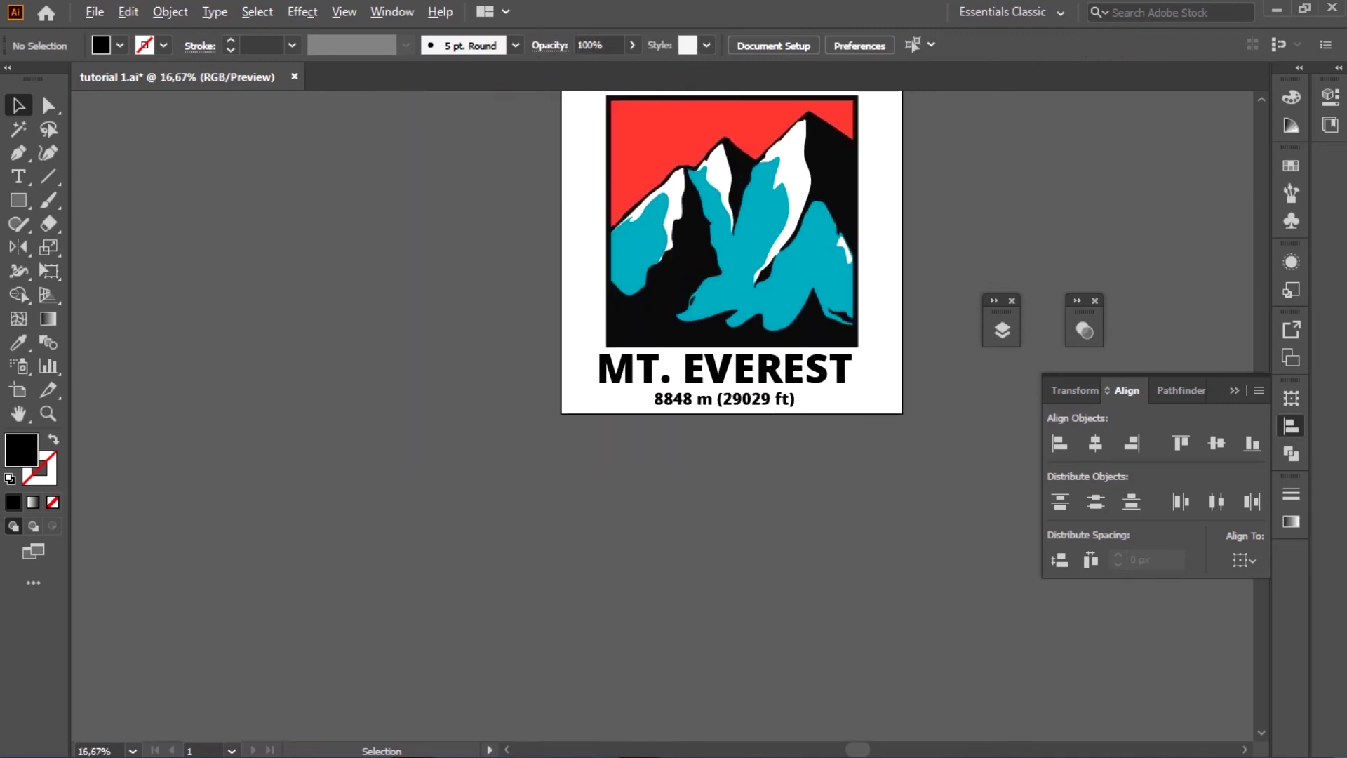
{"action": "left_click", "coordinate": [702, 211]}
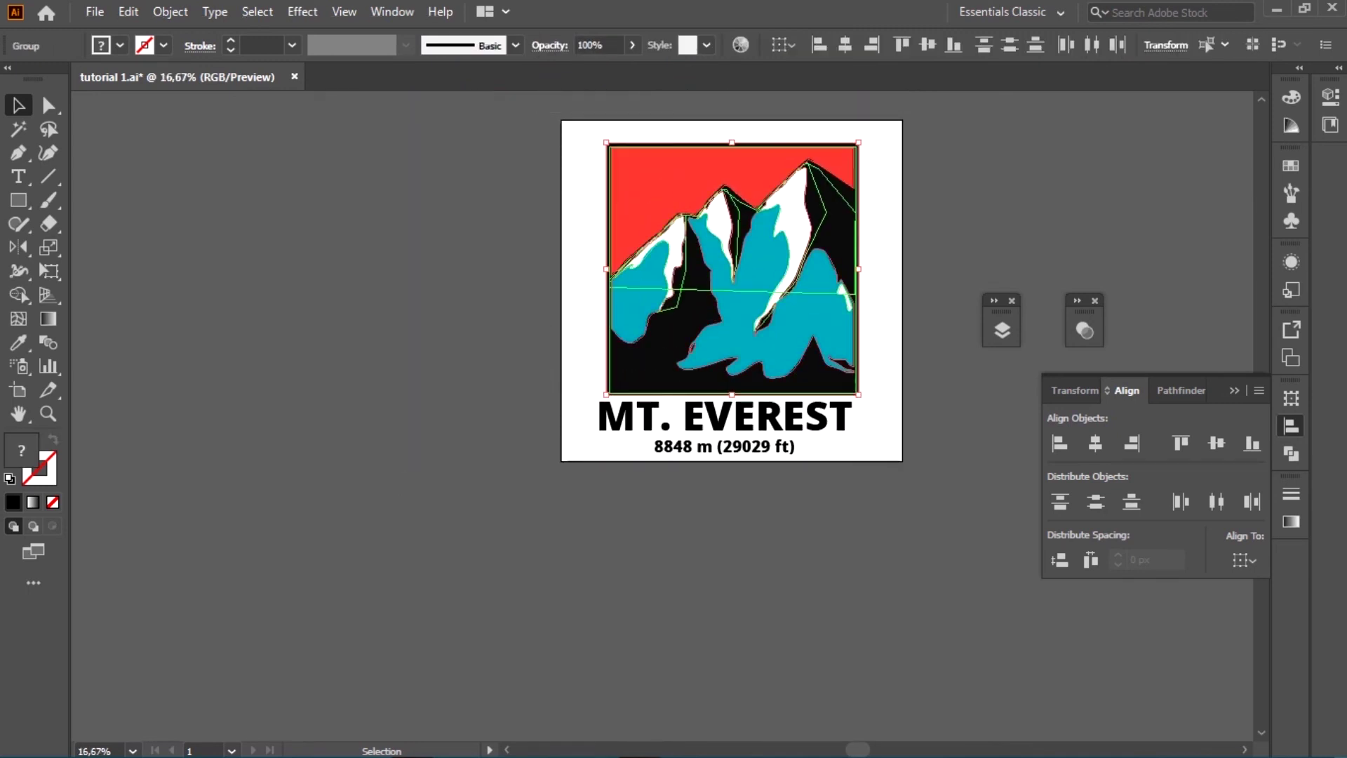
- Horizontally centre the mountain artwork, title and subtitle together
{"action": "key", "text": "g"}
{"action": "key", "text": "v"}
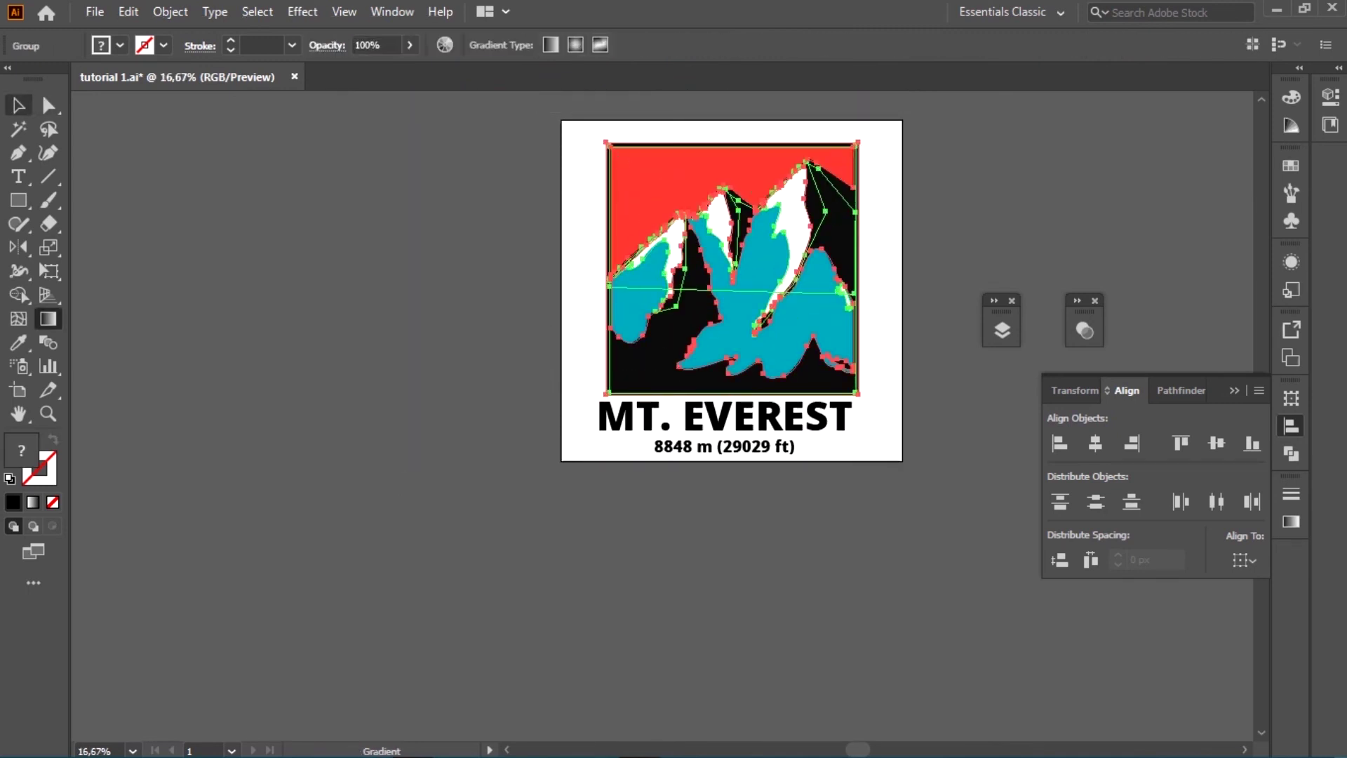
{"action": "key", "text": "ctrl+shift+a"}
{"action": "left_click", "coordinate": [761, 323]}
{"action": "left_click", "coordinate": [702, 417], "text": "shift"}
{"action": "left_click", "coordinate": [723, 447], "text": "shift"}
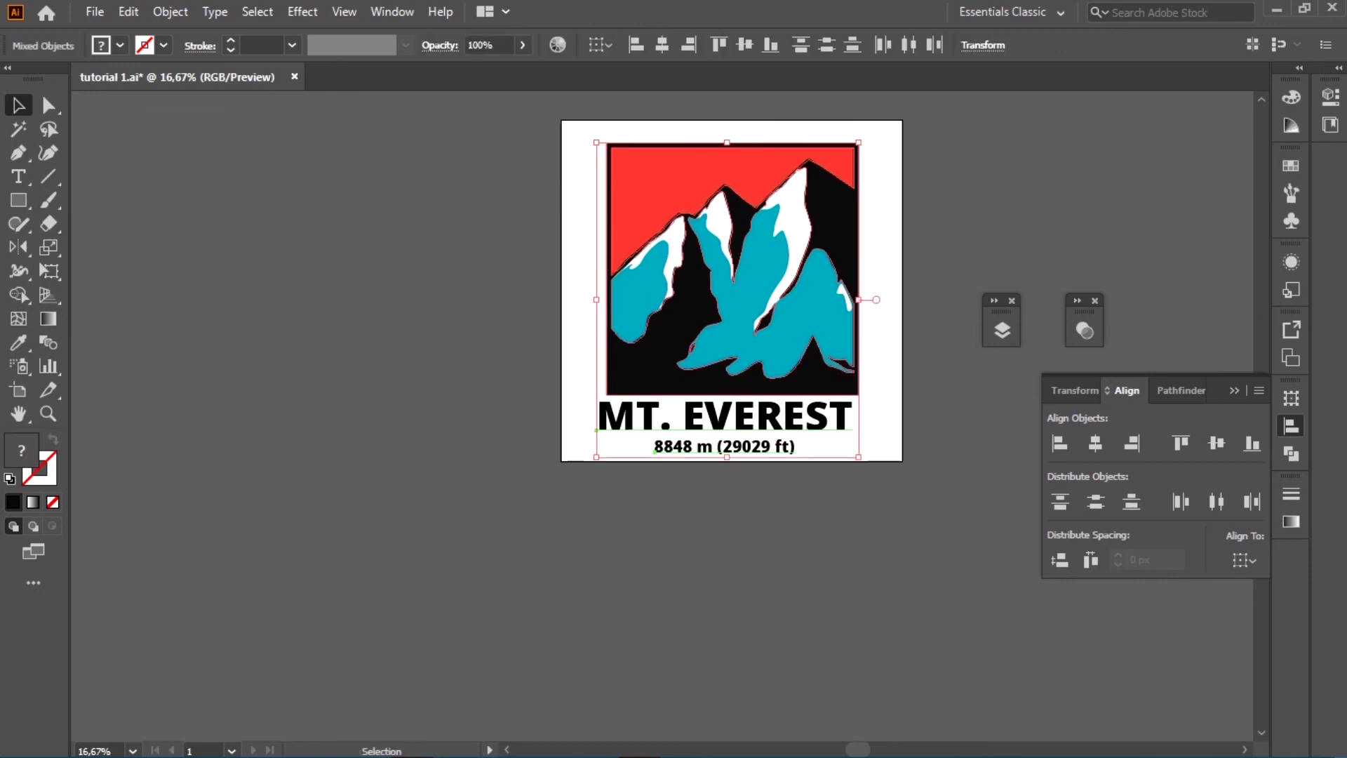
{"action": "left_click", "coordinate": [1095, 443]}
{"action": "key", "text": "ctrl+shift+a"}
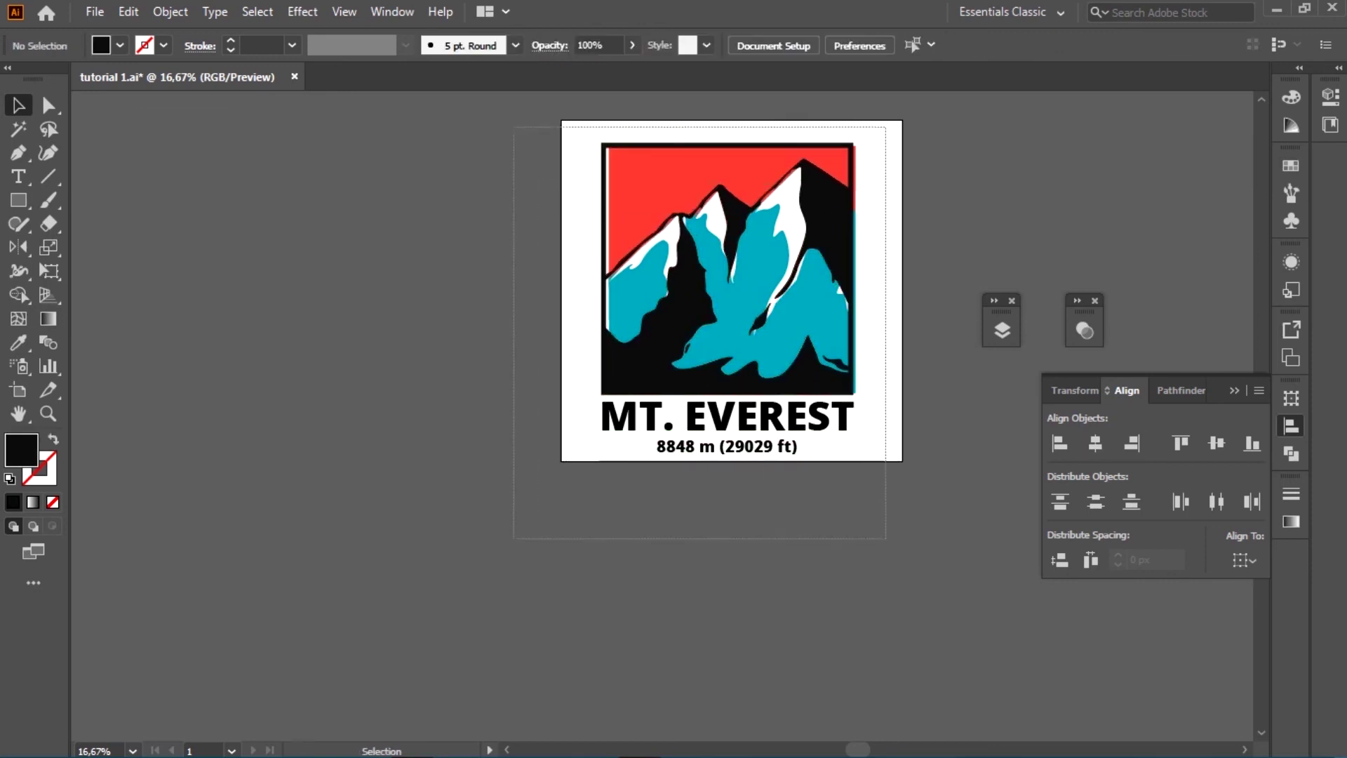
{"action": "left_click_drag", "start_coordinate": [516, 130], "coordinate": [884, 539]}
{"action": "left_click", "coordinate": [1095, 442]}
{"action": "key", "text": "ctrl+shift+a"}
{"action": "scroll", "coordinate": [732, 290], "scroll_direction": "up", "scroll_amount": 1}
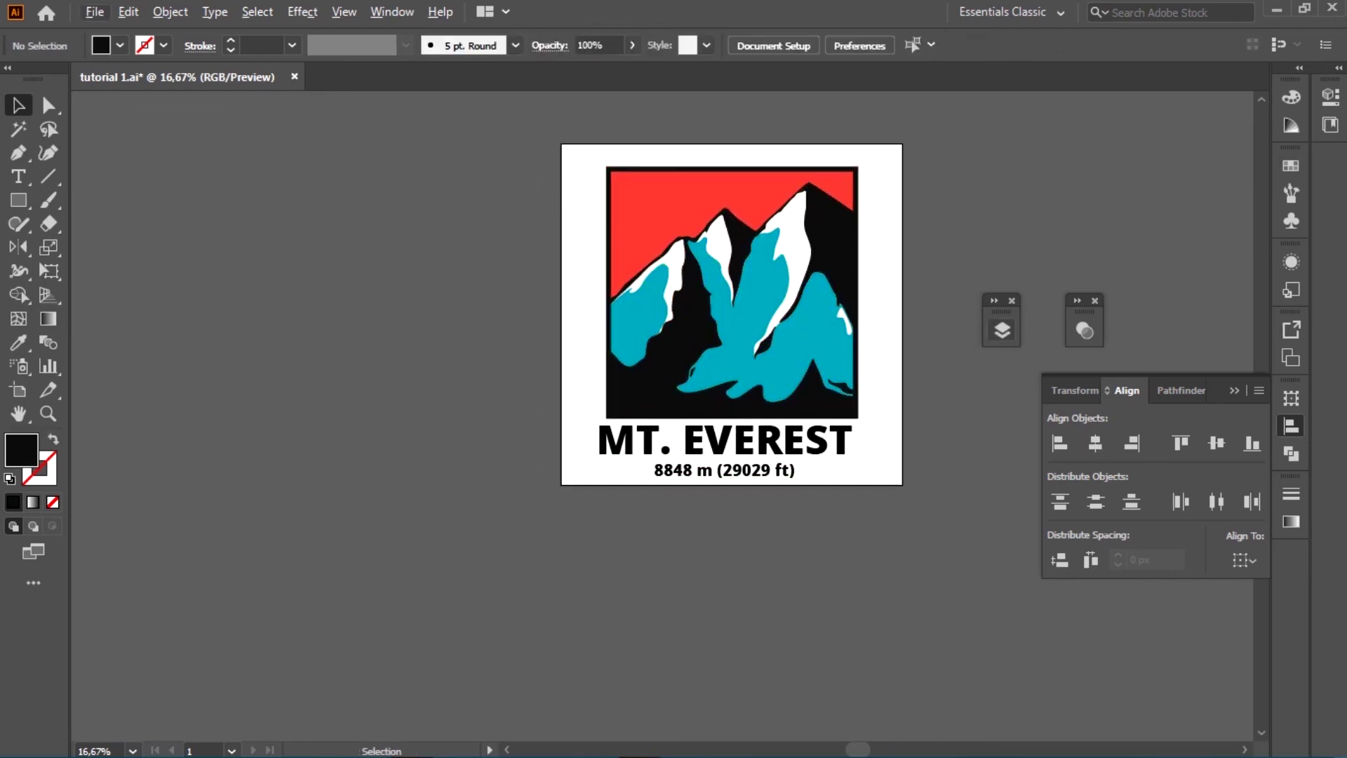
- Move the title and subtitle into place on a new Layer 4 above gambar
{"action": "key", "text": "F7"}
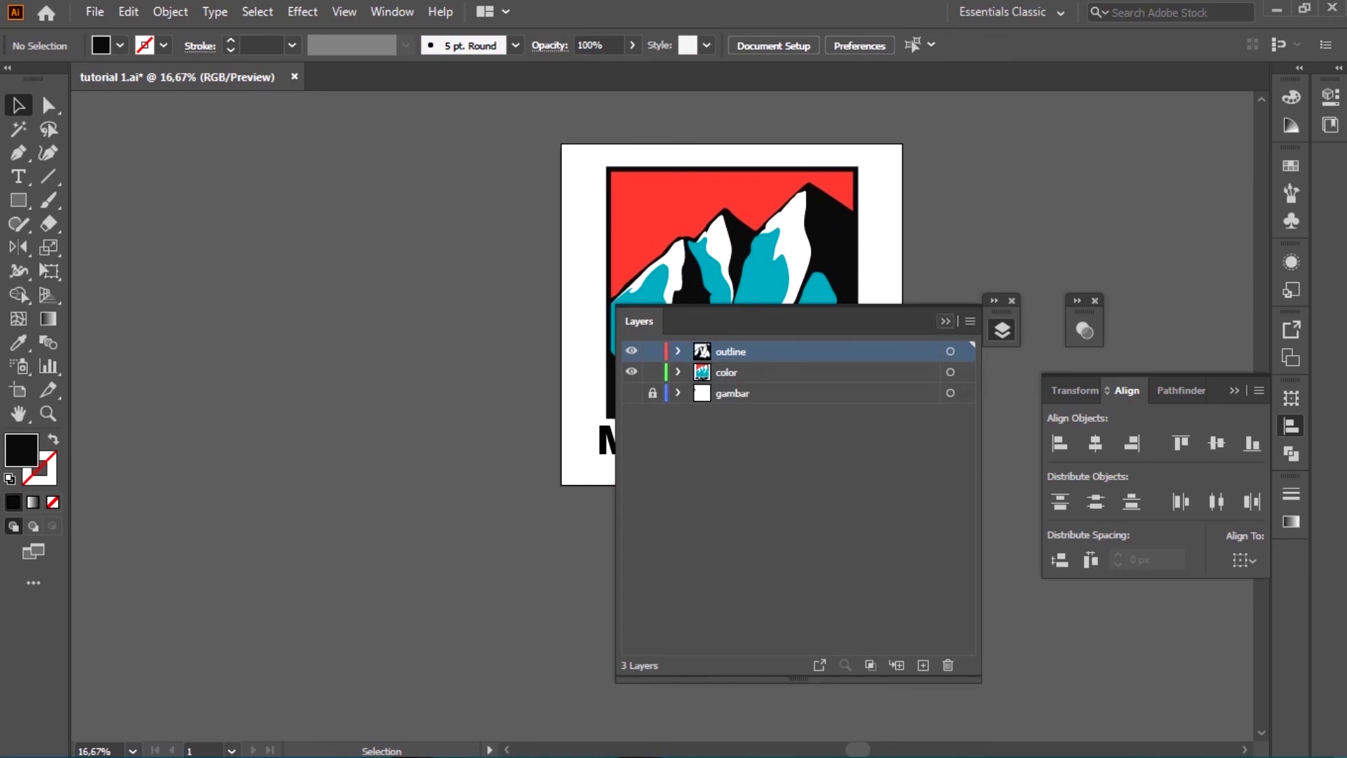
{"action": "left_click", "coordinate": [945, 321]}
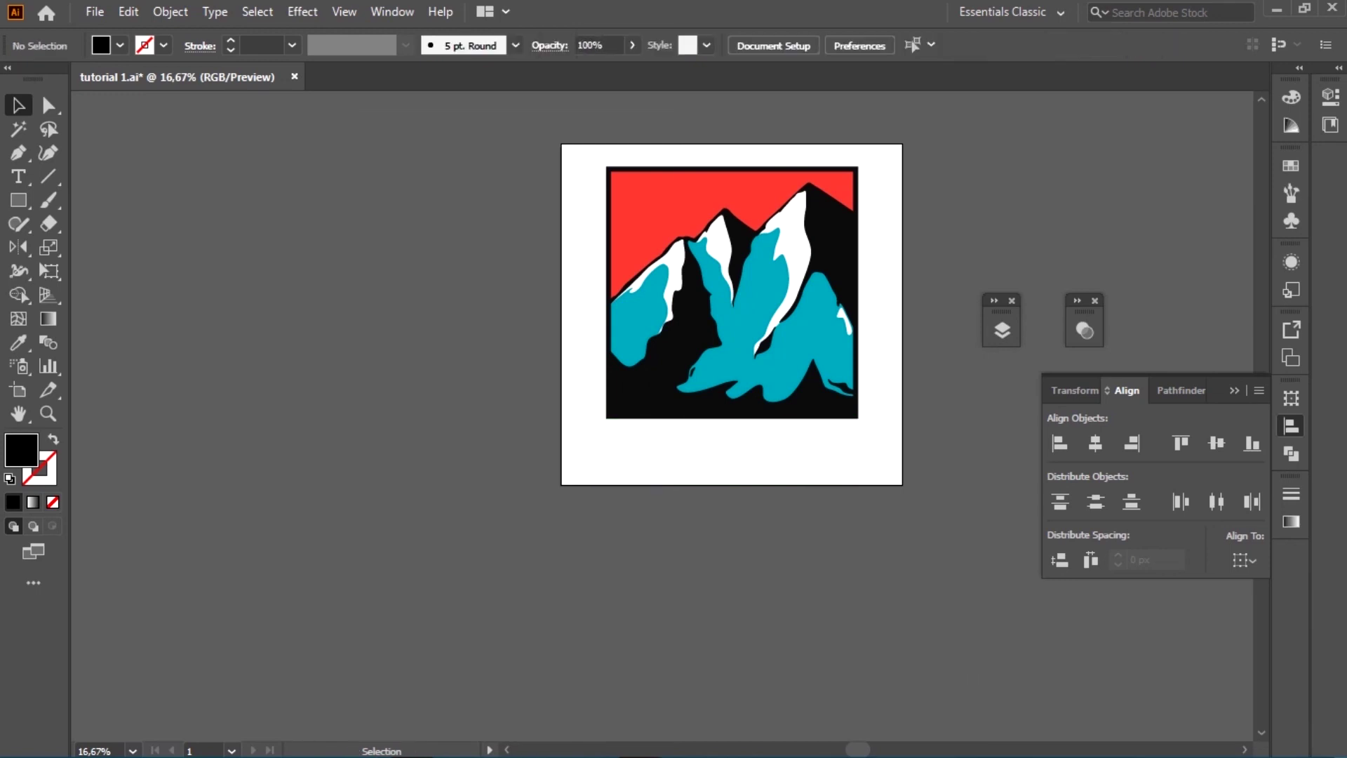
{"action": "left_click", "coordinate": [1002, 330]}
{"action": "left_click", "coordinate": [772, 393]}
{"action": "left_click", "coordinate": [923, 665]}
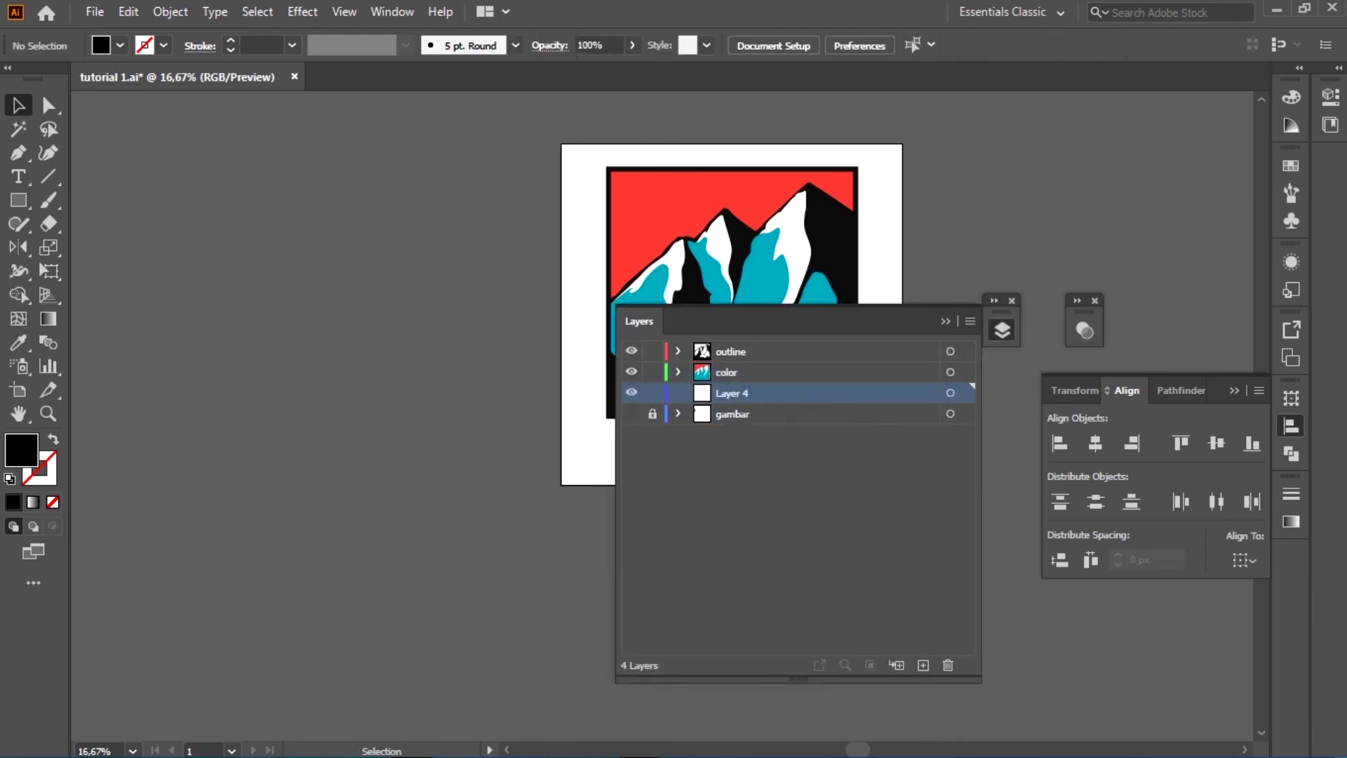
{"action": "key", "text": "ctrl+v"}
{"action": "key", "text": "ctrl+shift+a"}
{"action": "left_click", "coordinate": [946, 321]}
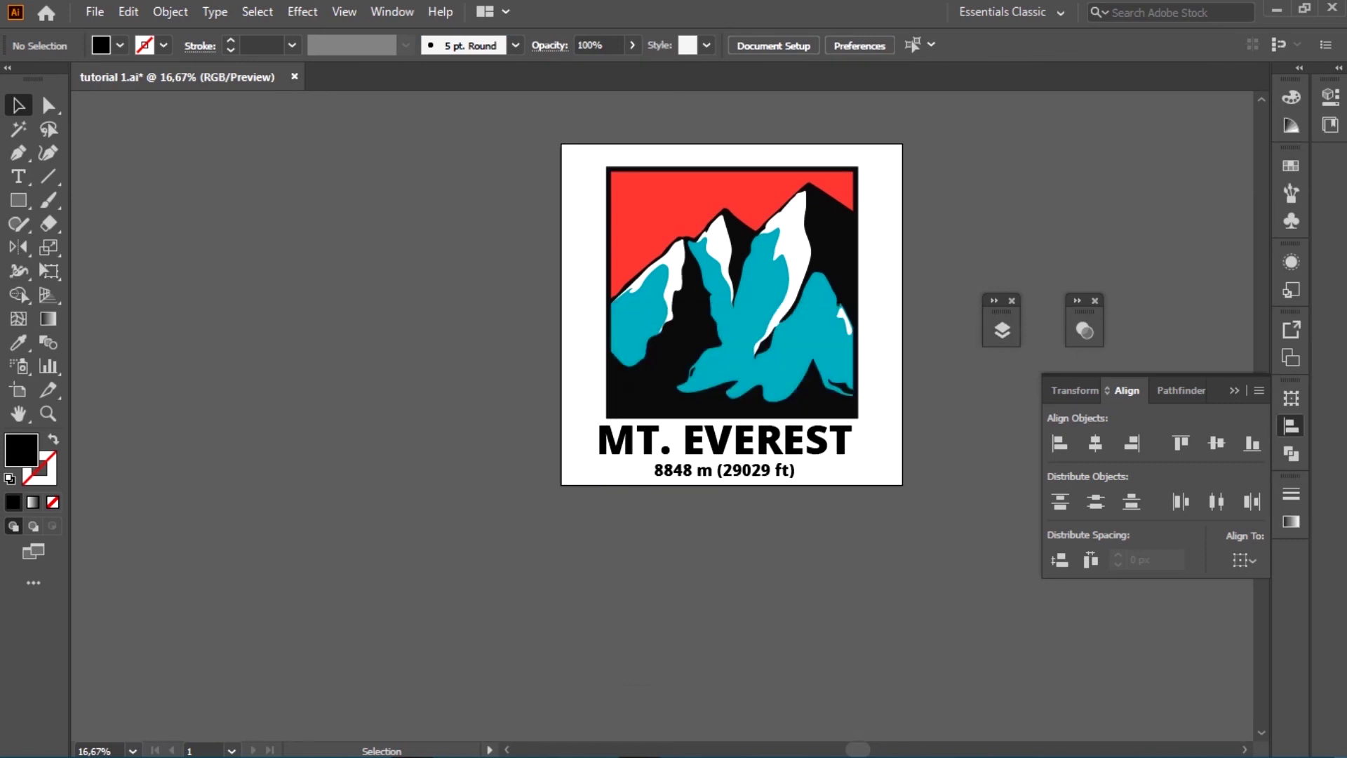
{"action": "left_click", "coordinate": [772, 351]}
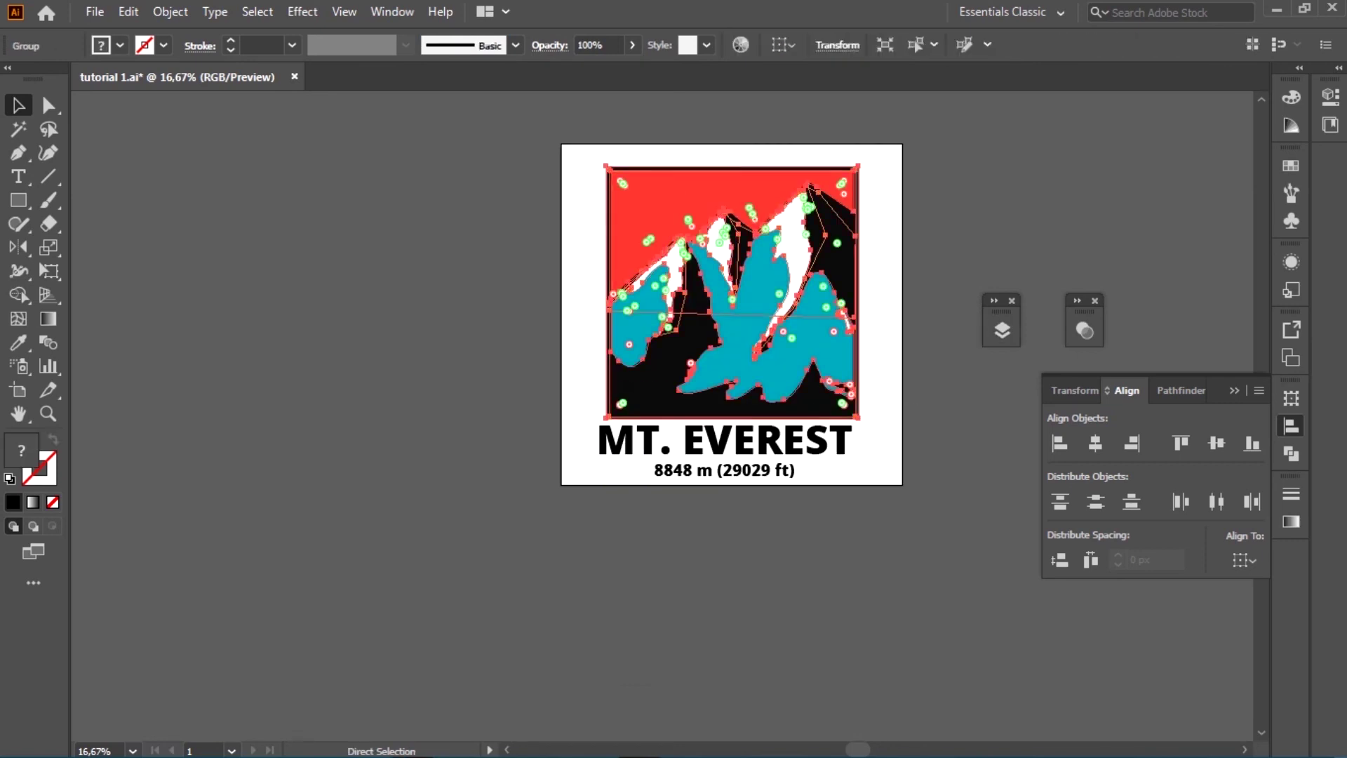
- Select all the poster contents and nudge them together into position
{"action": "left_click", "coordinate": [723, 440]}
{"action": "left_click", "coordinate": [702, 315], "text": "shift"}
{"action": "left_click", "coordinate": [657, 471], "text": "shift"}
{"action": "left_click_drag", "start_coordinate": [496, 142], "coordinate": [917, 581]}
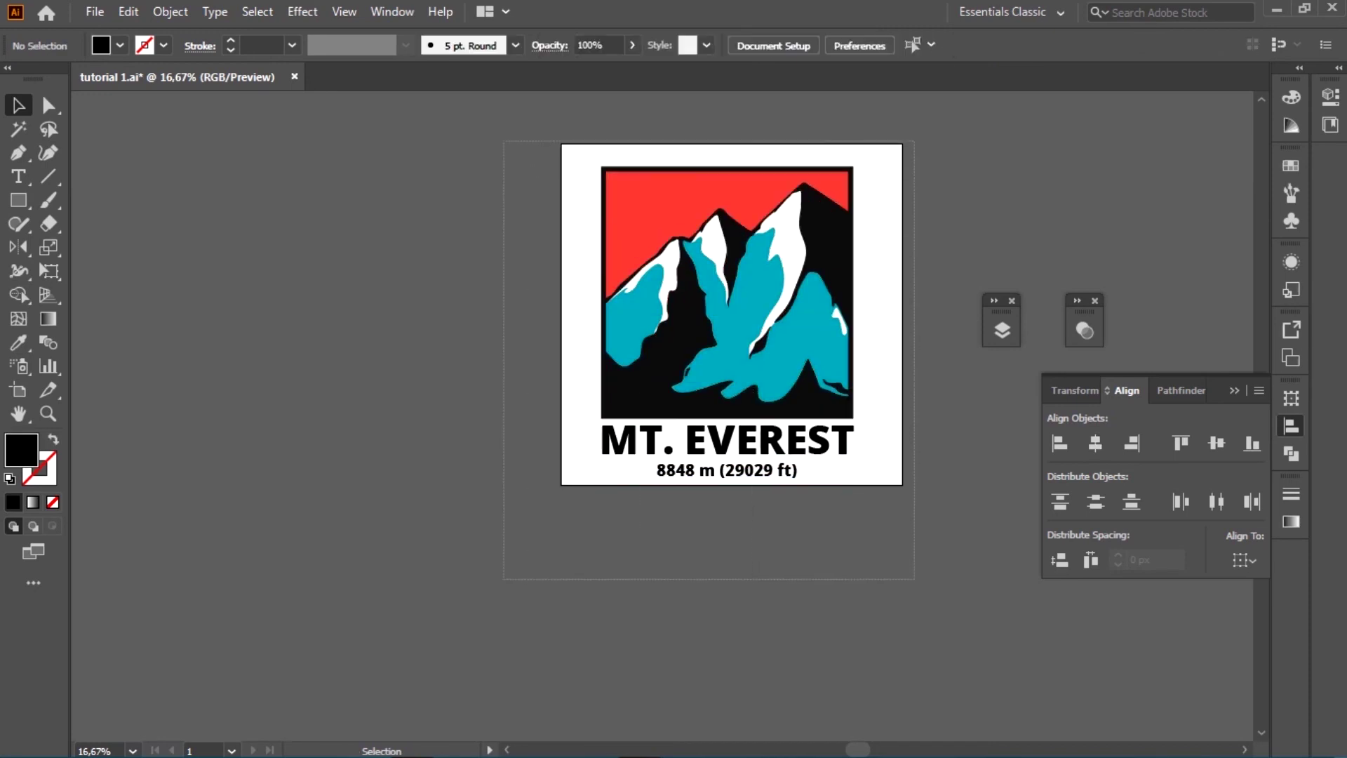
{"action": "scroll", "coordinate": [743, 254], "scroll_direction": "up", "scroll_amount": 1}
{"action": "left_click_drag", "start_coordinate": [720, 350], "coordinate": [730, 348]}
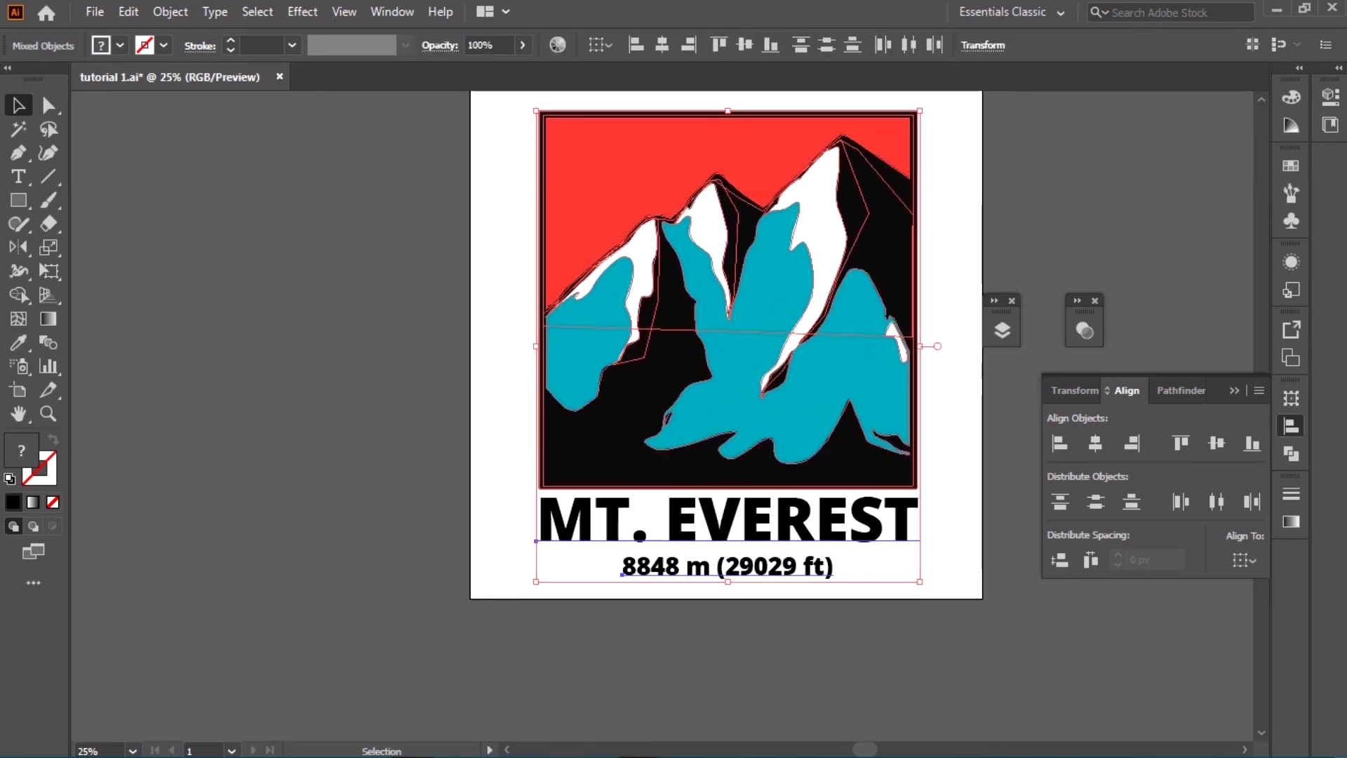
{"action": "scroll", "coordinate": [730, 349], "scroll_direction": "up", "scroll_amount": 1}
{"action": "mouse_move", "coordinate": [924, 612]}
{"action": "left_mouse_down"}
{"action": "mouse_move", "coordinate": [969, 658]}
{"action": "mouse_move", "coordinate": [472, 125]}
{"action": "left_mouse_up"}
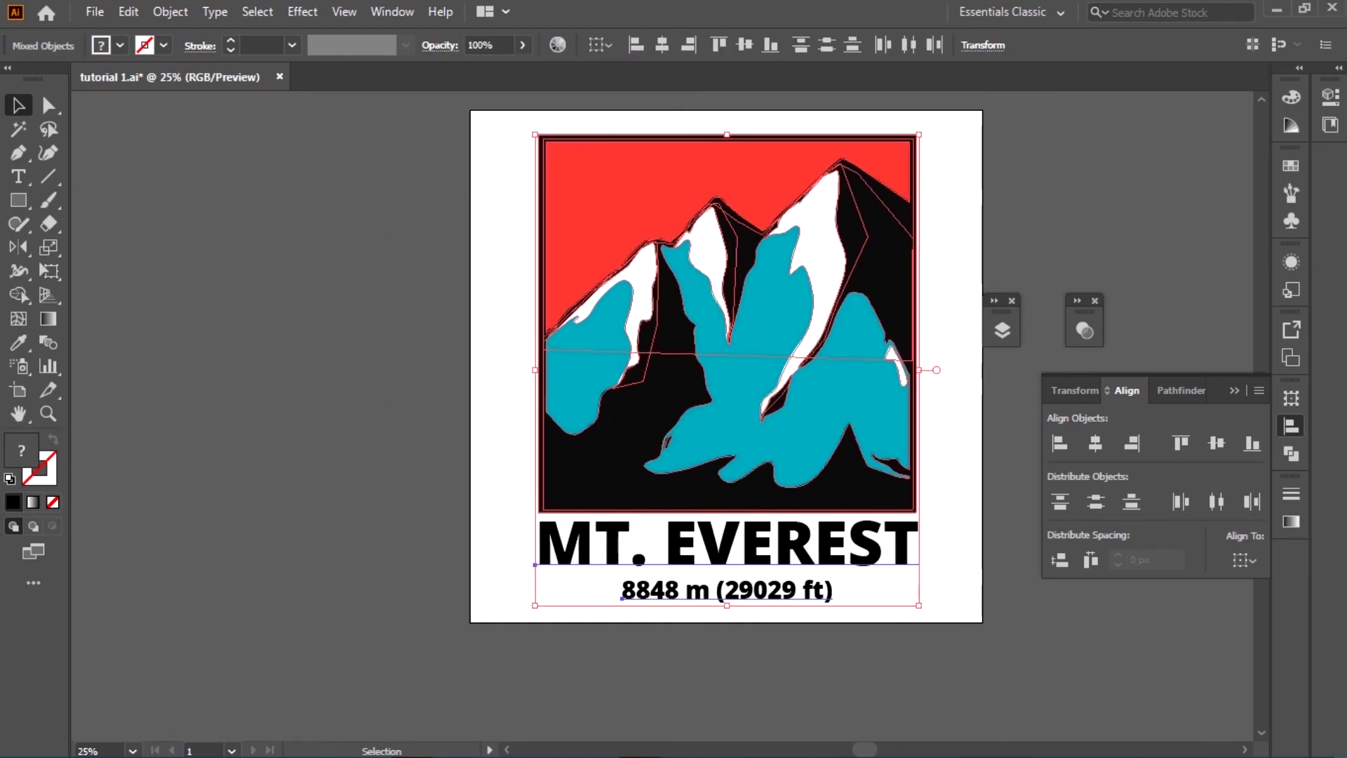
{"action": "key", "text": "ctrl+shift+a"}
- Expand all the artwork into plain filled shapes, then select the subtitle
{"action": "key", "text": "ctrl+a"}
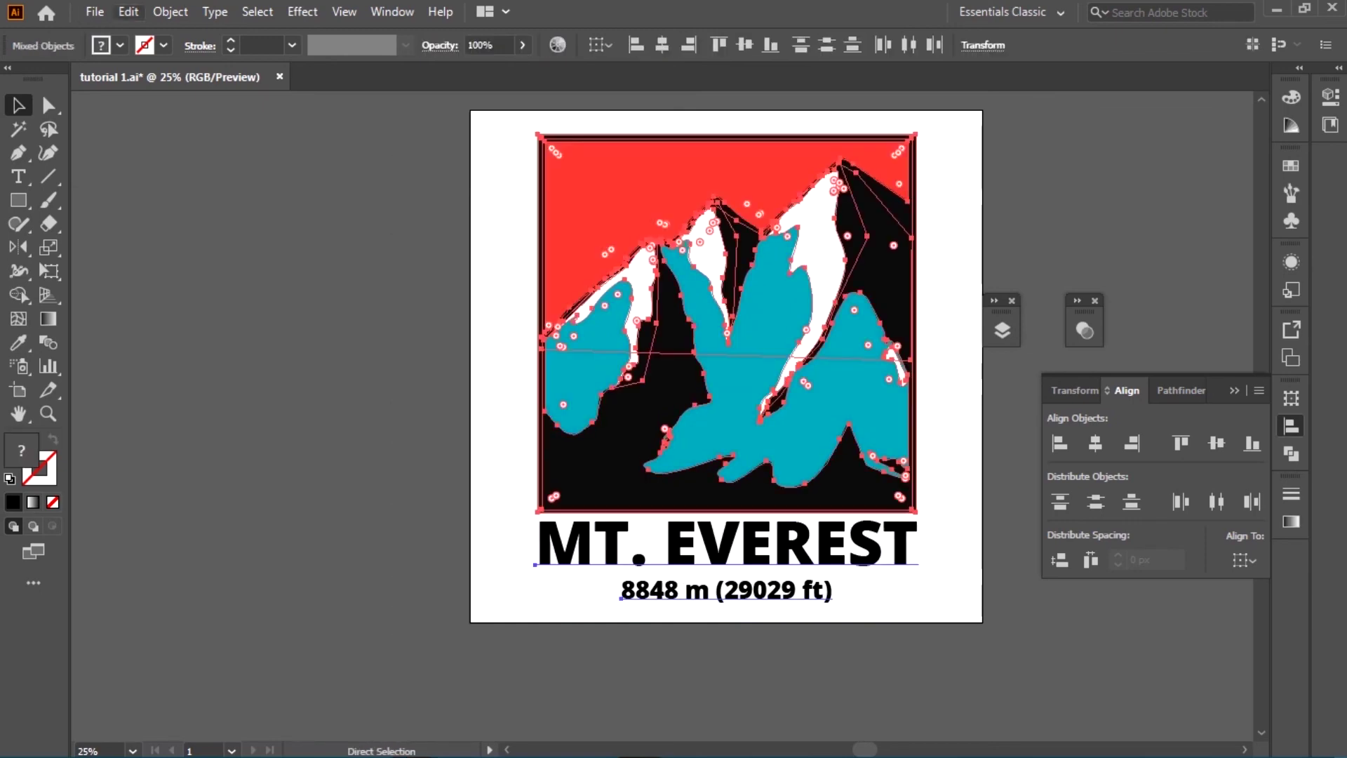
{"action": "left_click", "coordinate": [170, 12]}
{"action": "left_click", "coordinate": [231, 259]}
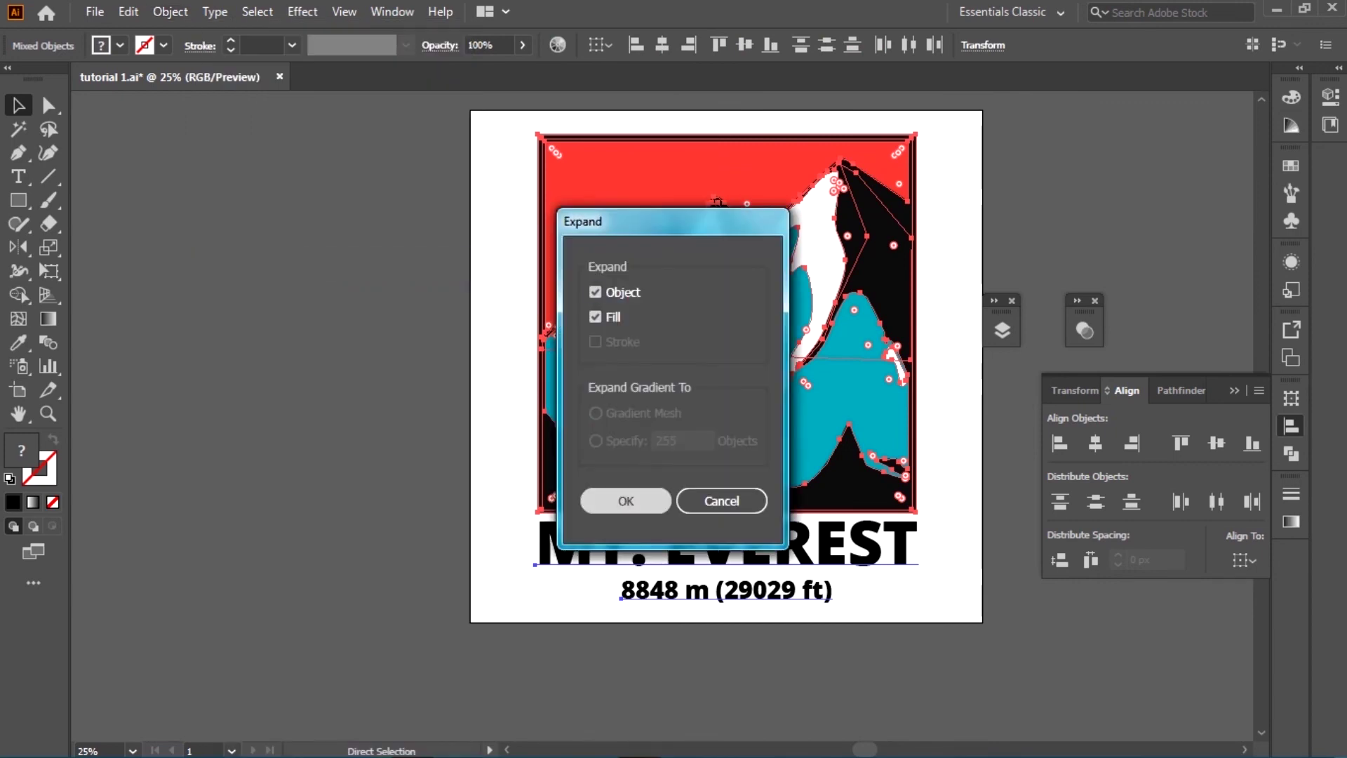
{"action": "key", "text": "Return"}
{"action": "key", "text": "ctrl+shift+a"}
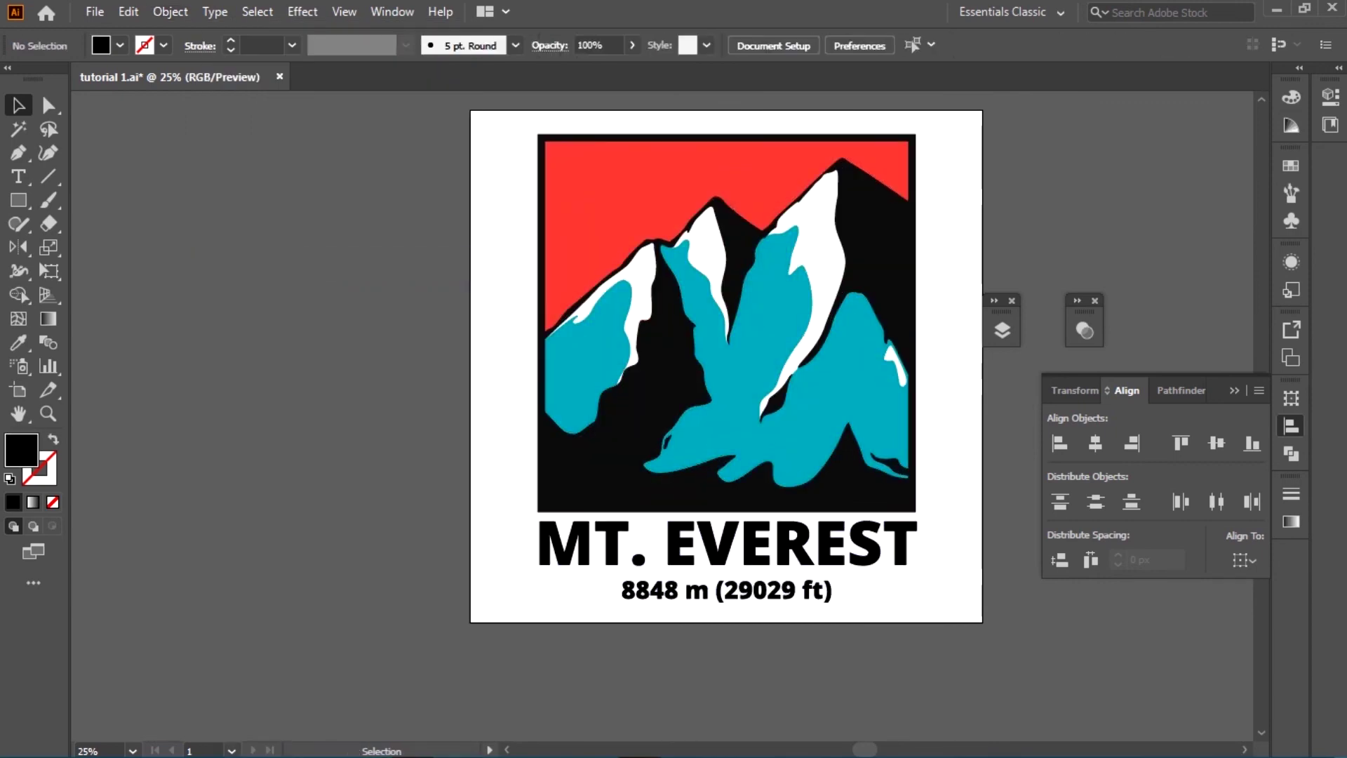
{"action": "left_click_drag", "start_coordinate": [702, 572], "coordinate": [817, 593]}
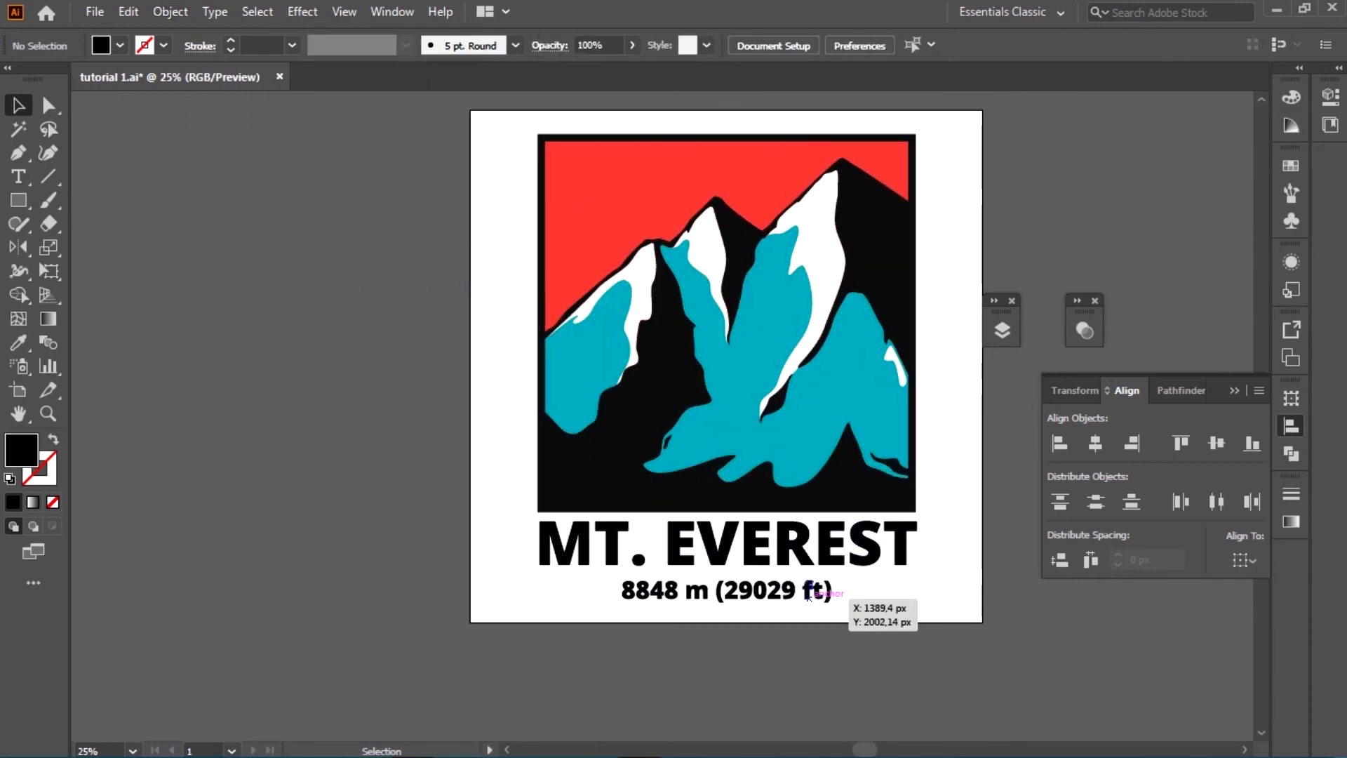
{"action": "left_click", "coordinate": [1002, 329]}
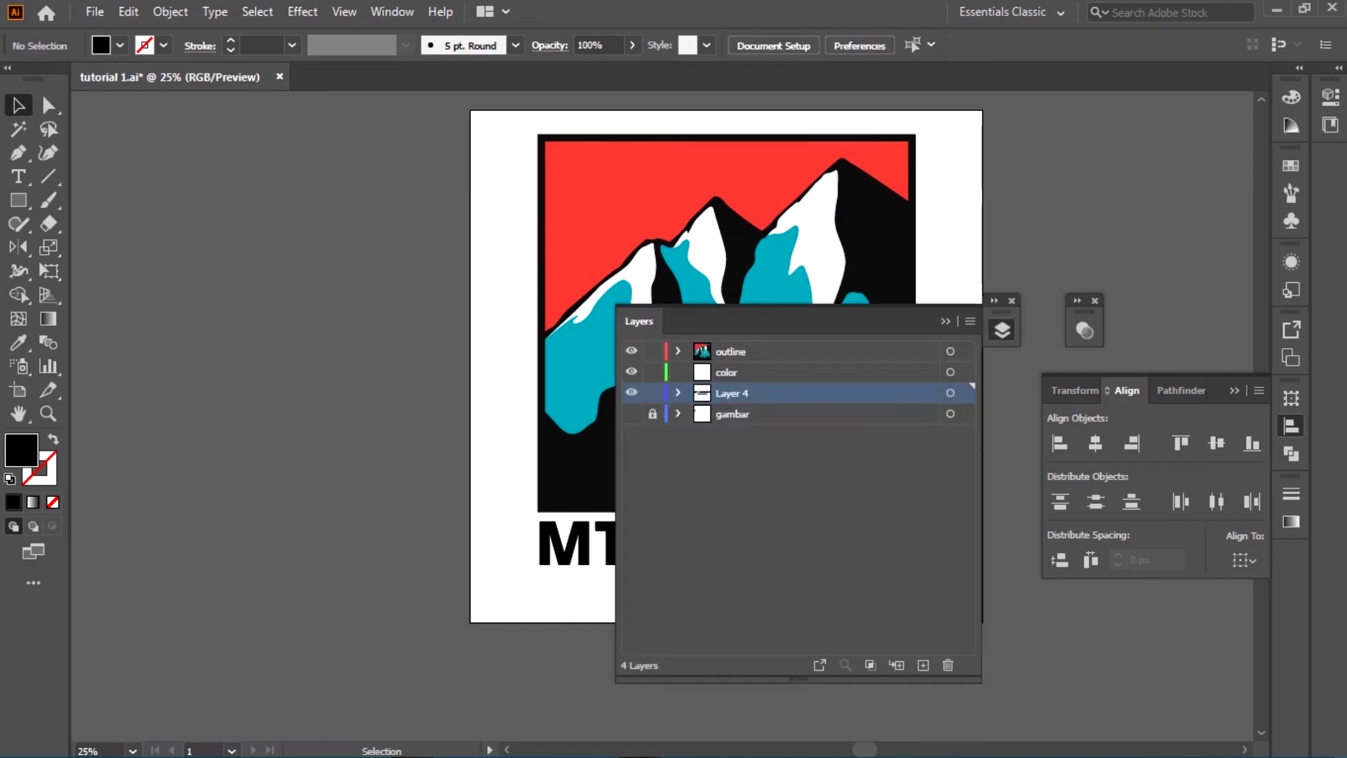
- Delete the empty color layer and rename the outline layer to 'outline & color'
{"action": "left_click", "coordinate": [726, 372]}
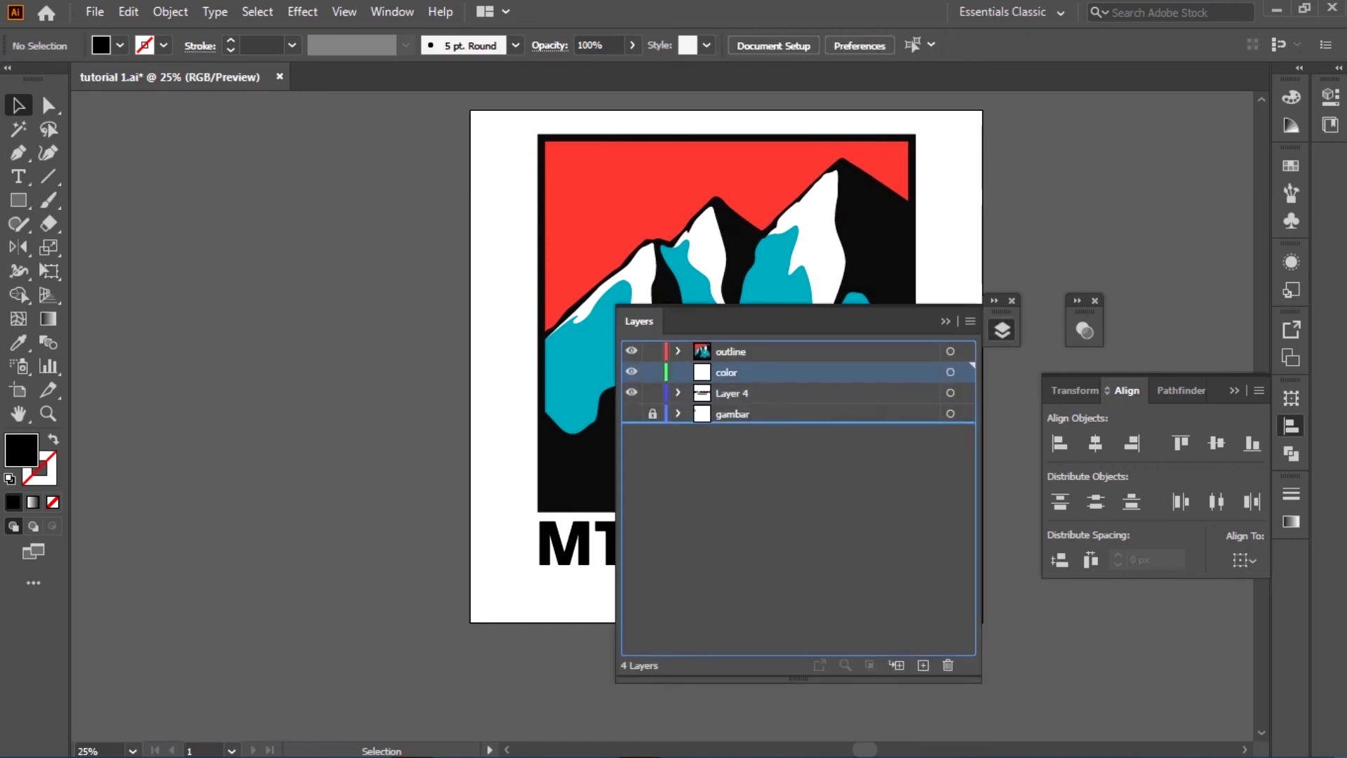
{"action": "left_click", "coordinate": [948, 664]}
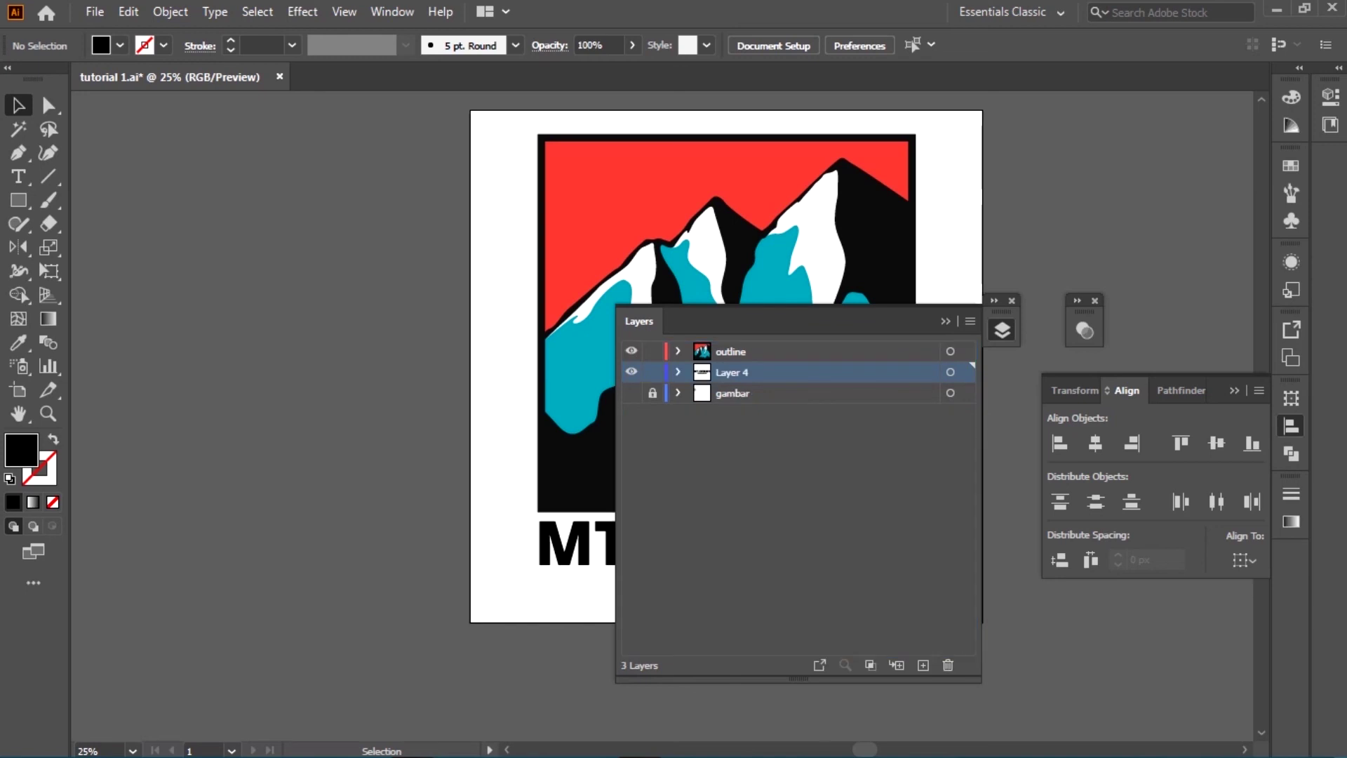
{"action": "double_click", "coordinate": [731, 350]}
{"action": "key", "text": "End"}
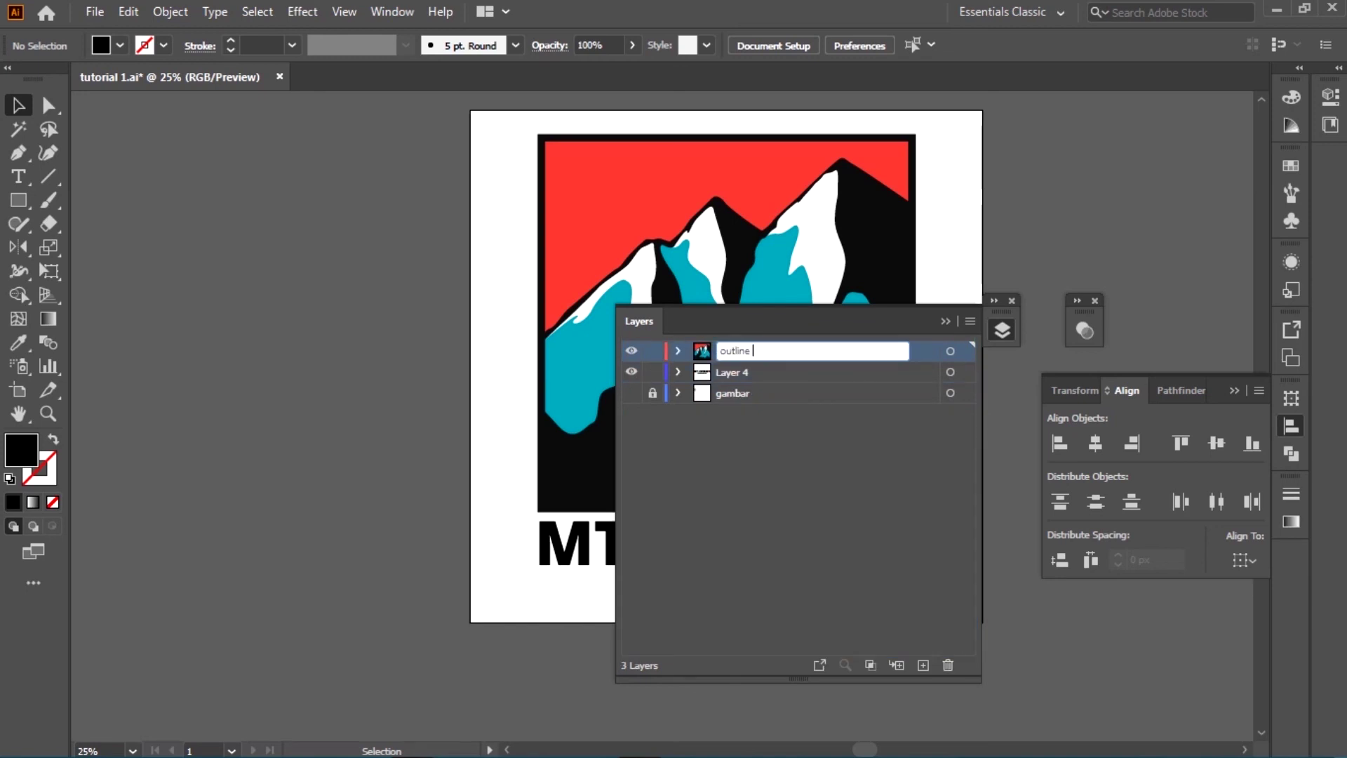
{"action": "type", "text": "COLOR"}
{"action": "key", "text": "BackSpace"}
{"action": "key", "text": "BackSpace"}
{"action": "key", "text": "BackSpace"}
{"action": "type", "text": "r"}
{"action": "key", "text": "Return"}
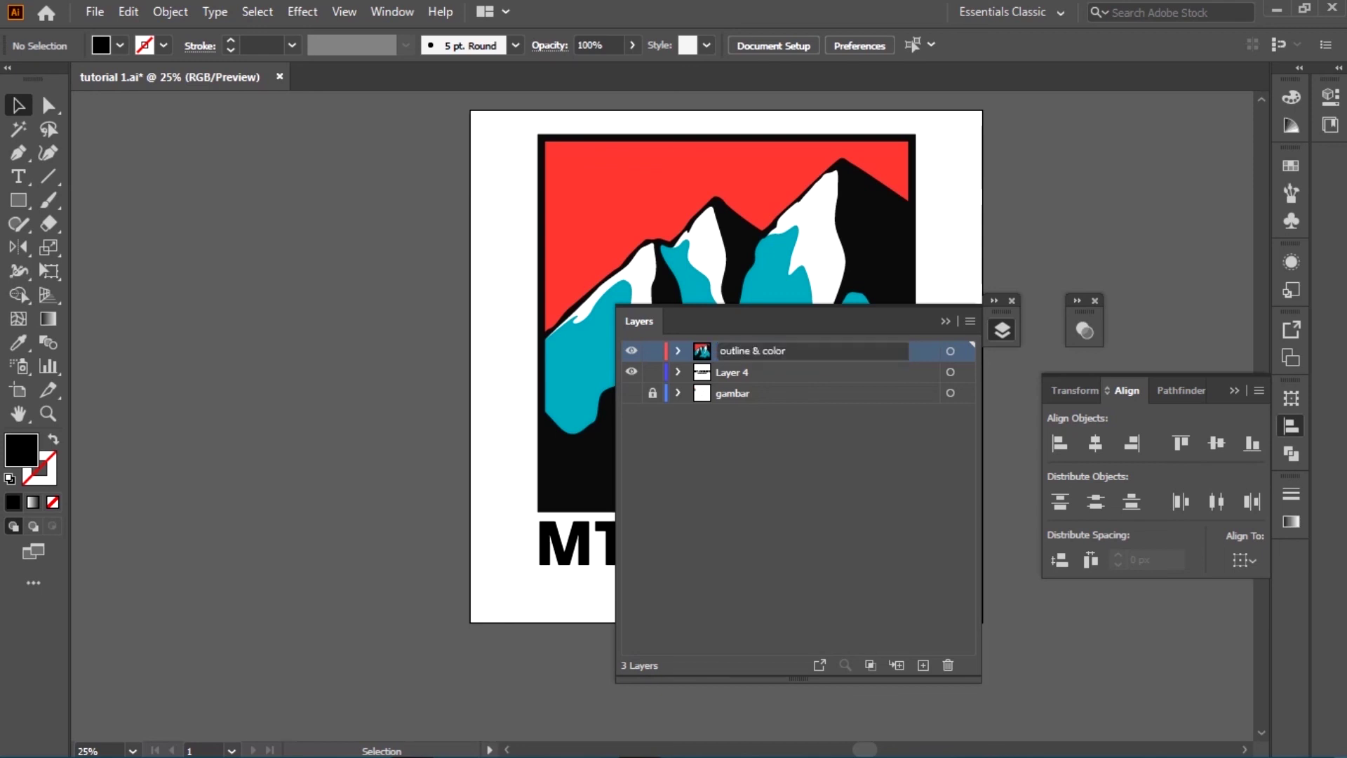
- Rename Layer 4 to 'text', delete the gambar layer, and view the finished poster
{"action": "double_click", "coordinate": [731, 372]}
{"action": "type", "text": "text"}
{"action": "key", "text": "Return"}
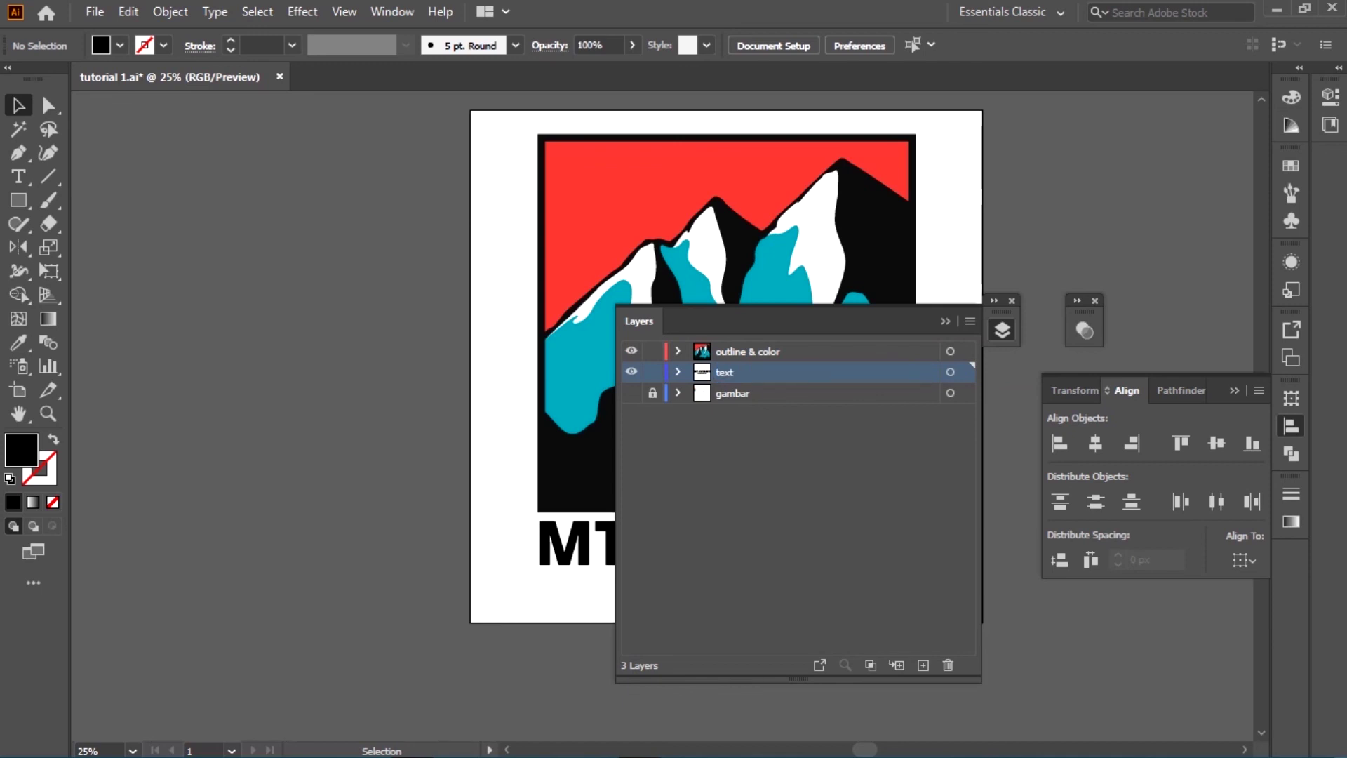
{"action": "left_click", "coordinate": [733, 393]}
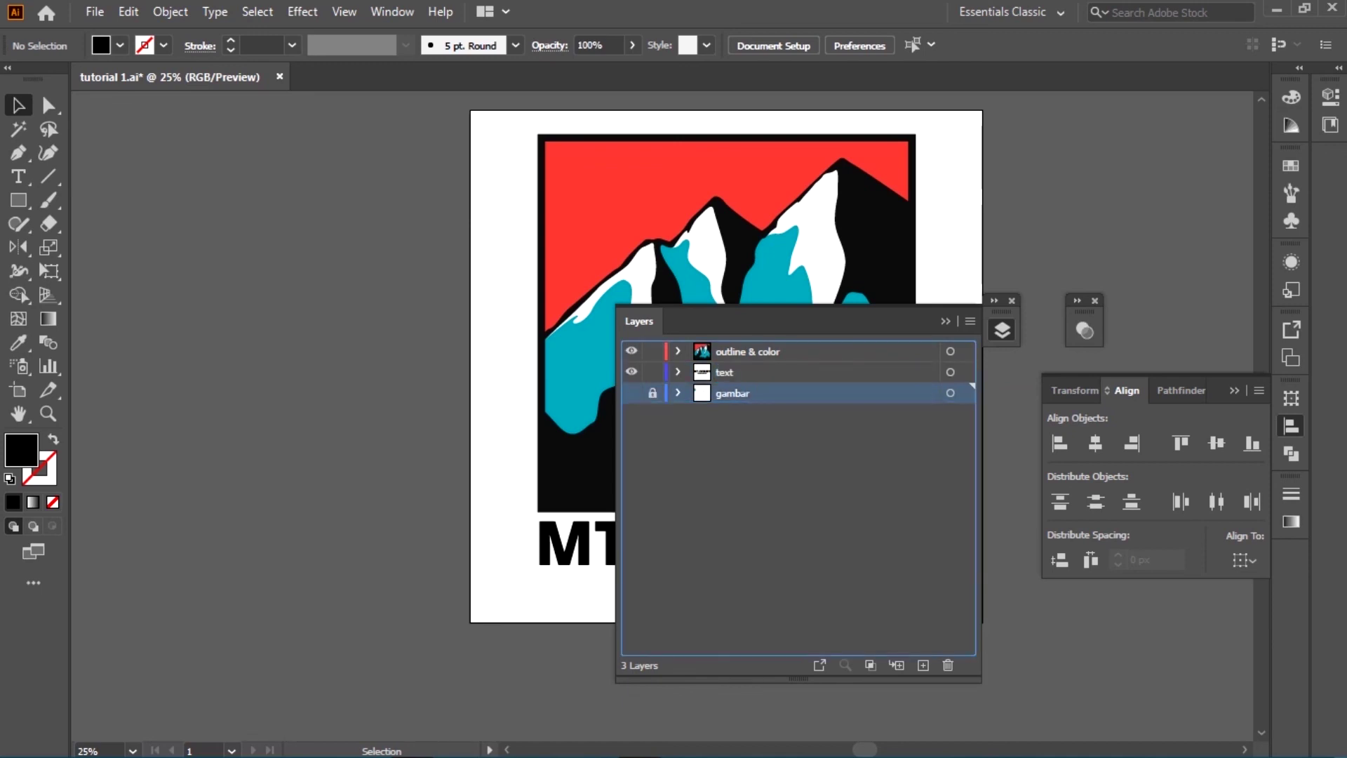
{"action": "left_click", "coordinate": [947, 665]}
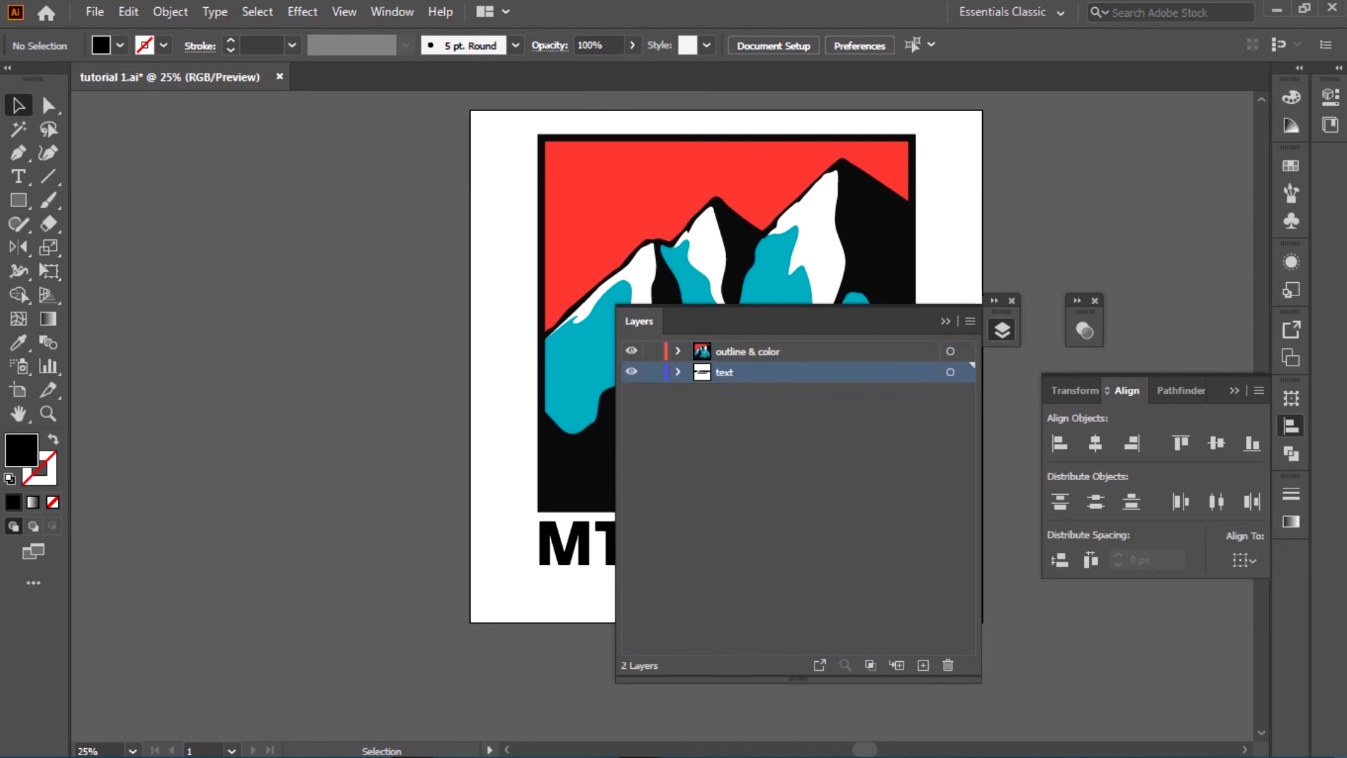
{"action": "left_click", "coordinate": [946, 320]}
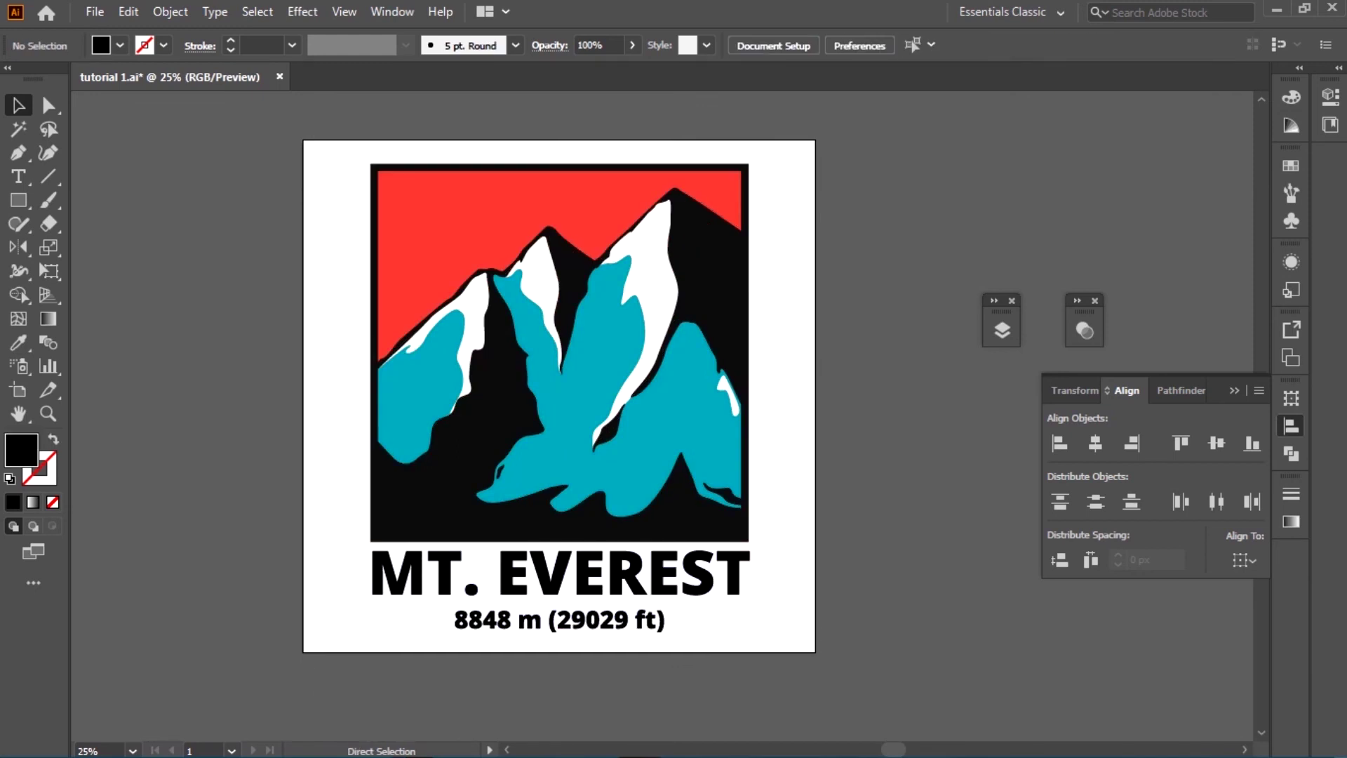
{"action": "key", "text": "ctrl+minus"}
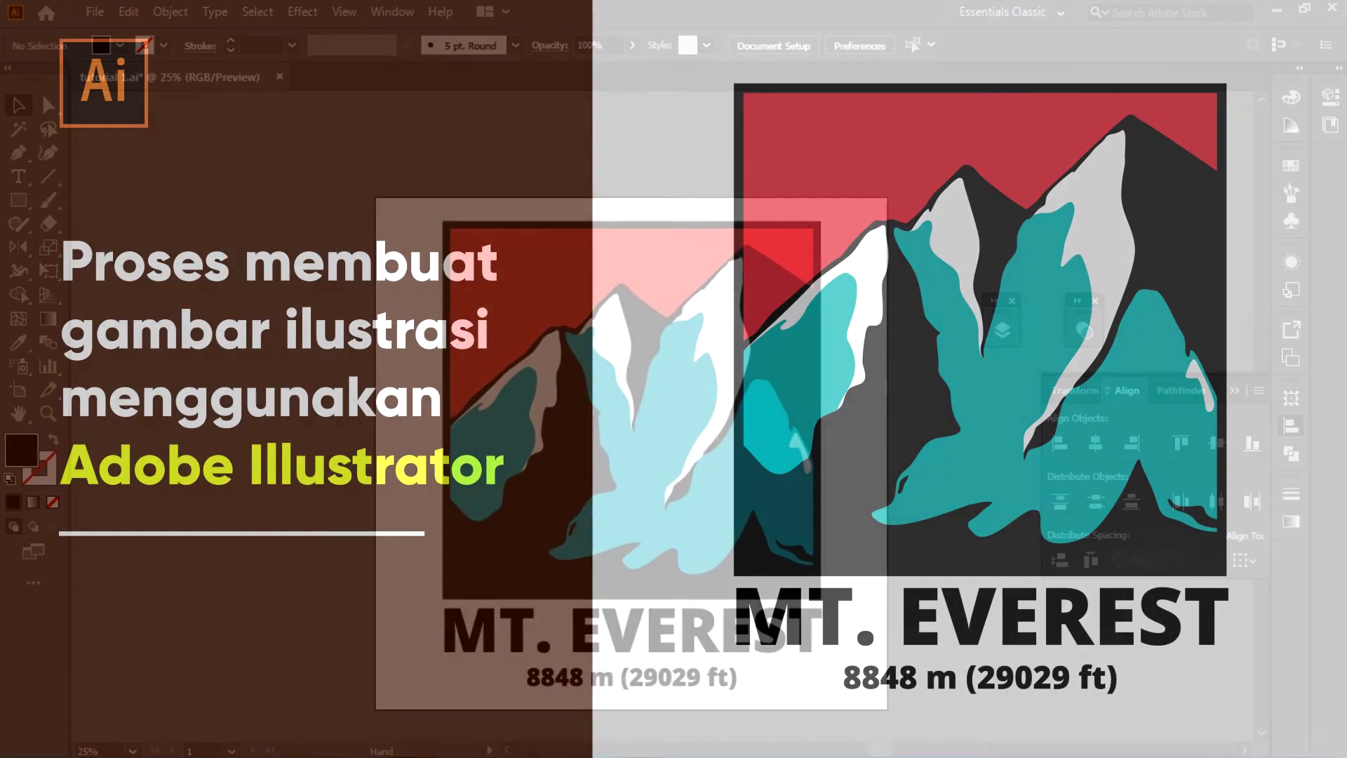